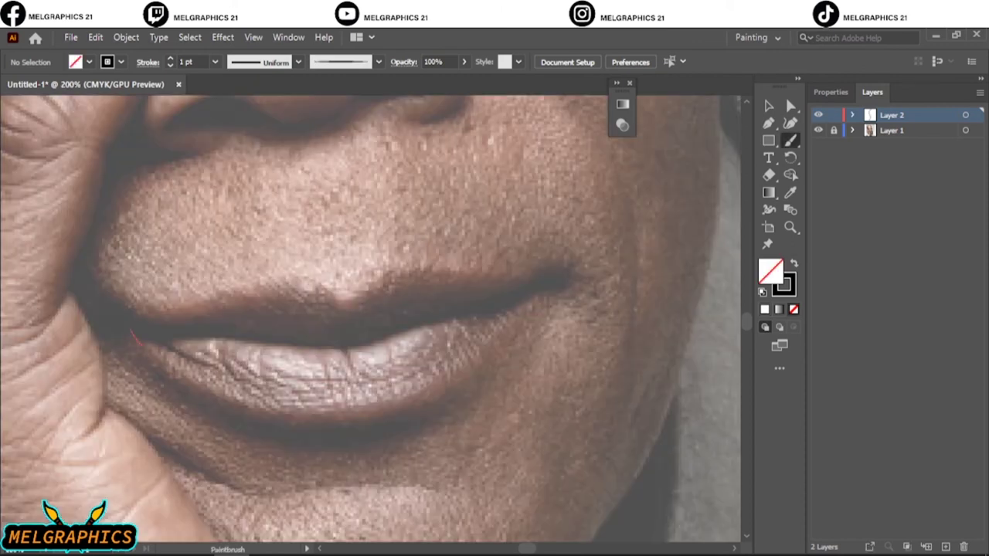
Step: Brush smooth black outlines along the lower and upper lip edges
{"action": "left_click_drag", "start_coordinate": [503, 327], "coordinate": [547, 288]}
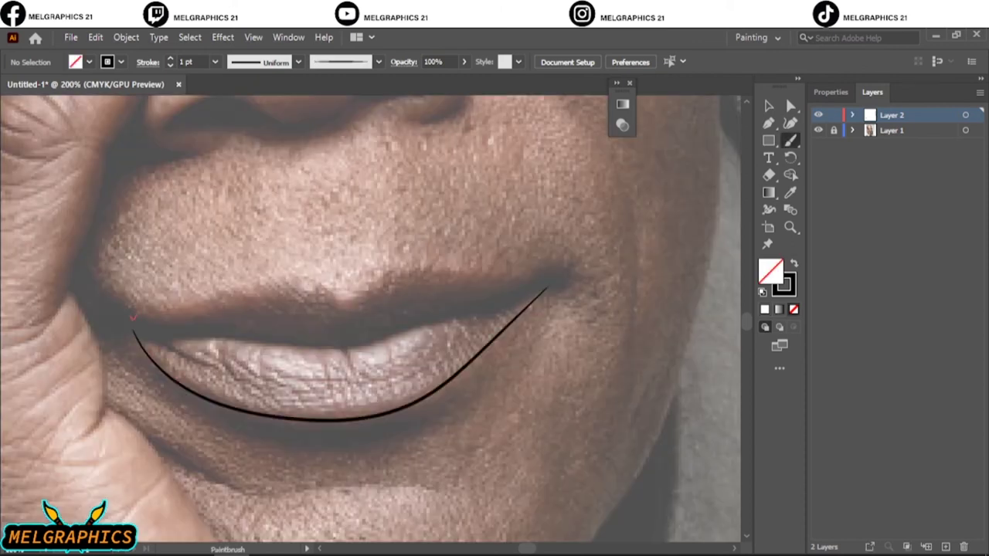
{"action": "left_click_drag", "start_coordinate": [132, 317], "coordinate": [133, 316]}
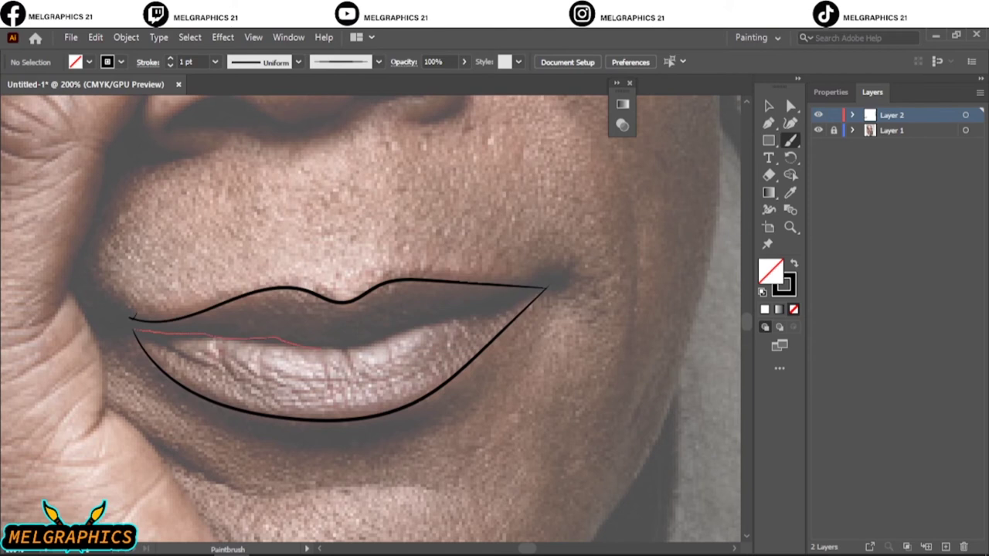
{"action": "scroll", "coordinate": [371, 319], "scroll_direction": "up", "scroll_amount": 5}
Step: Trace black curves along both nostrils and under the left nostril
{"action": "key", "text": "ctrl+plus"}
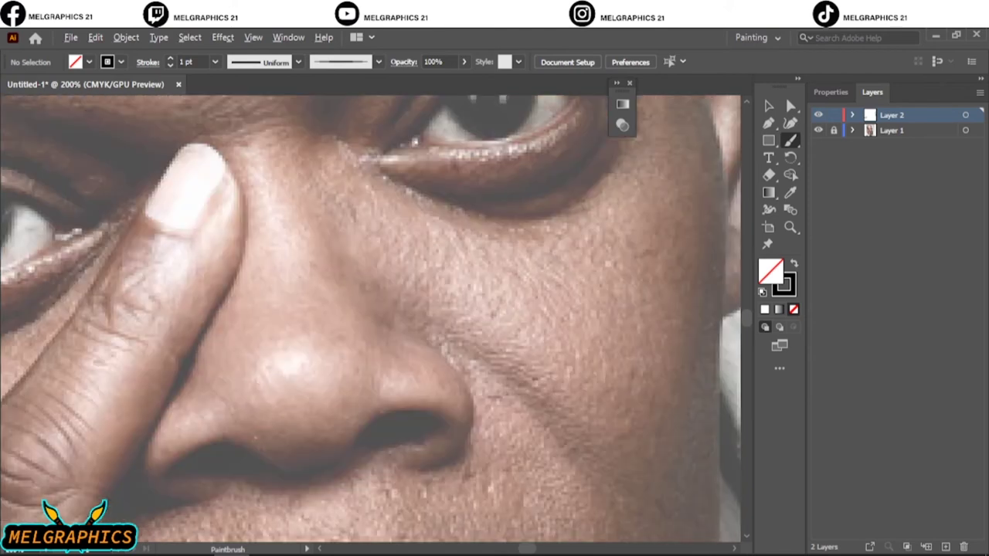
{"action": "left_click_drag", "start_coordinate": [131, 418], "coordinate": [224, 424]}
{"action": "mouse_move", "coordinate": [147, 390]}
{"action": "left_mouse_down"}
{"action": "mouse_move", "coordinate": [366, 402]}
{"action": "mouse_move", "coordinate": [564, 332]}
{"action": "left_mouse_up"}
{"action": "left_click_drag", "start_coordinate": [421, 363], "coordinate": [561, 331]}
{"action": "left_click_drag", "start_coordinate": [164, 386], "coordinate": [297, 384]}
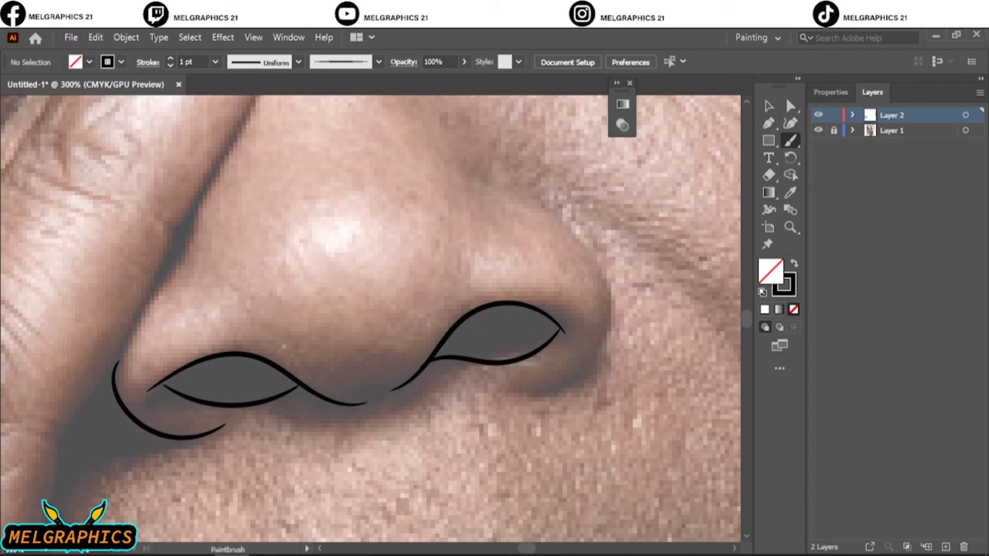
Step: Add thin 0.5 pt lines along the sides of the nose
{"action": "left_click_drag", "start_coordinate": [540, 394], "coordinate": [502, 166]}
{"action": "scroll", "coordinate": [370, 319], "scroll_direction": "up", "scroll_amount": 5}
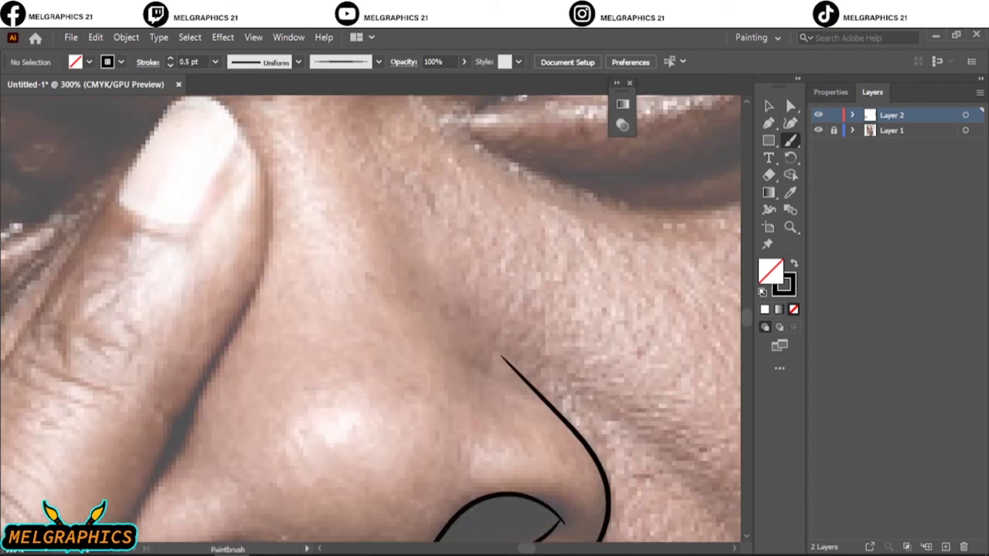
{"action": "left_click_drag", "start_coordinate": [413, 245], "coordinate": [473, 428]}
{"action": "key", "text": "ctrl+0"}
{"action": "scroll", "coordinate": [371, 319], "scroll_direction": "up", "scroll_amount": 4}
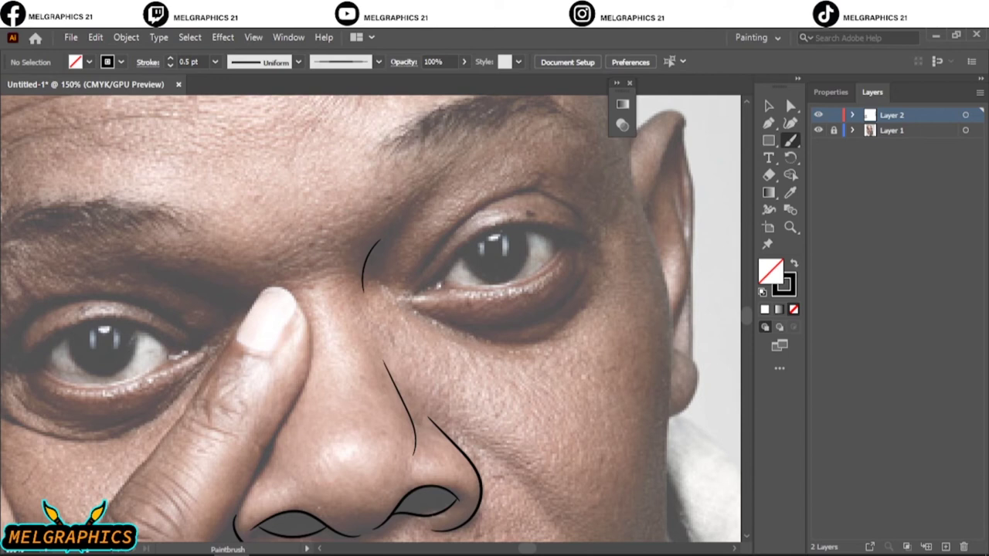
{"action": "scroll", "coordinate": [595, 201], "scroll_direction": "up", "scroll_amount": 5}
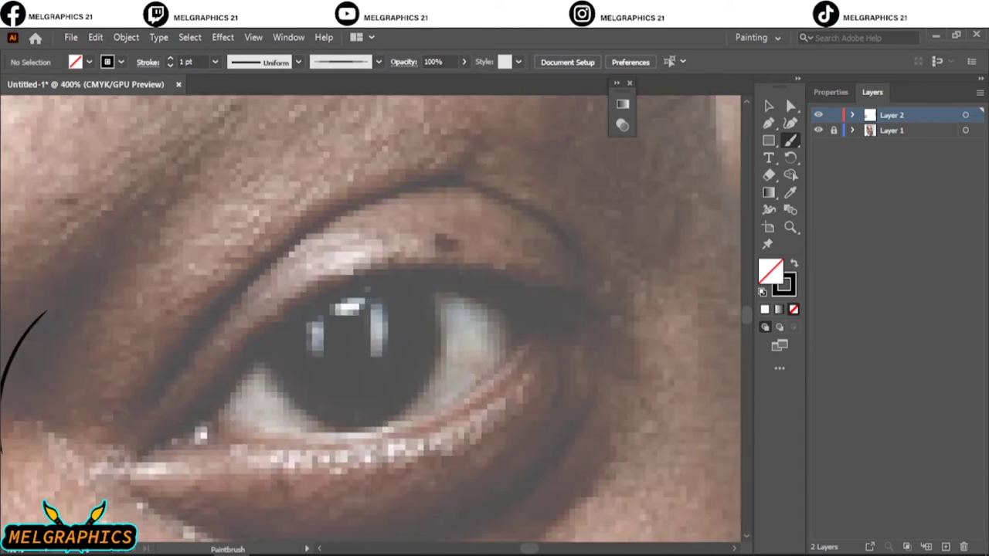
Step: Outline the upper and lower eyelids and both iris arcs, redoing the misplaced right arc
{"action": "left_click_drag", "start_coordinate": [264, 322], "coordinate": [595, 292]}
{"action": "left_click_drag", "start_coordinate": [255, 444], "coordinate": [562, 296]}
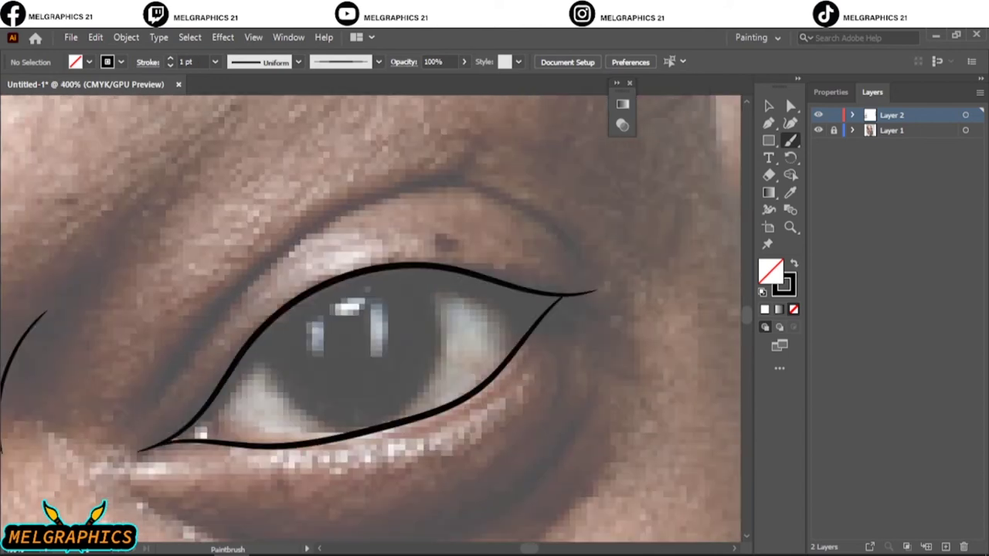
{"action": "left_click_drag", "start_coordinate": [199, 423], "coordinate": [247, 444]}
{"action": "left_click_drag", "start_coordinate": [255, 345], "coordinate": [350, 431]}
{"action": "left_click_drag", "start_coordinate": [433, 271], "coordinate": [406, 421]}
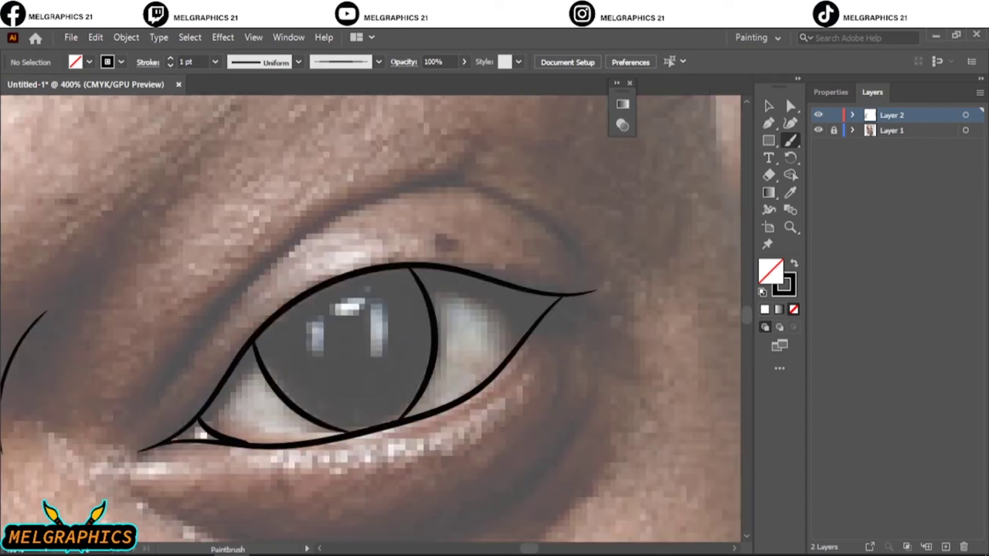
{"action": "key", "text": "ctrl+z"}
{"action": "left_click_drag", "start_coordinate": [432, 270], "coordinate": [410, 421]}
{"action": "scroll", "coordinate": [309, 232], "scroll_direction": "up", "scroll_amount": 1}
Step: At 0.75 pt stroke, add the eyelid crease and the under-eye bag line
{"action": "left_click", "coordinate": [170, 66]}
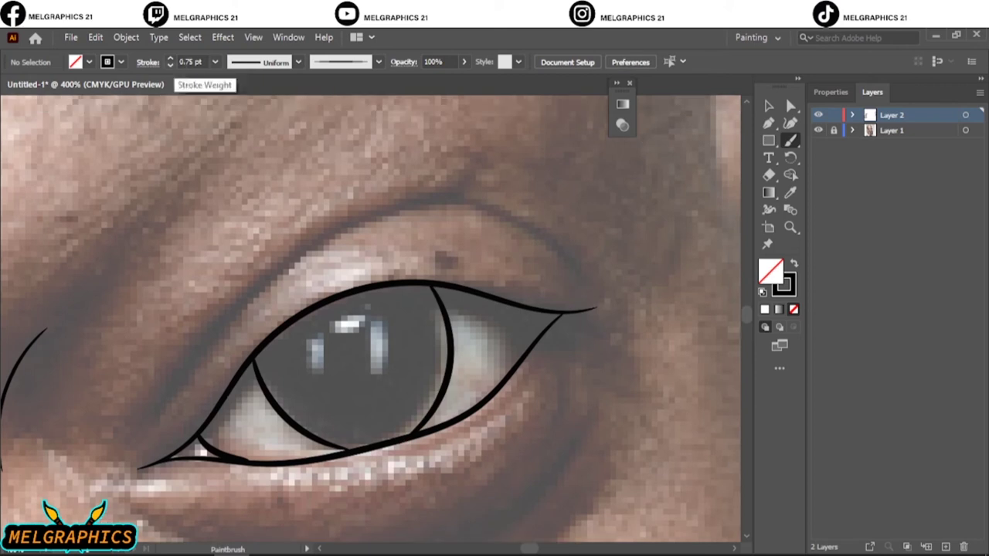
{"action": "left_click_drag", "start_coordinate": [158, 421], "coordinate": [584, 275]}
{"action": "scroll", "coordinate": [371, 309], "scroll_direction": "down", "scroll_amount": 5}
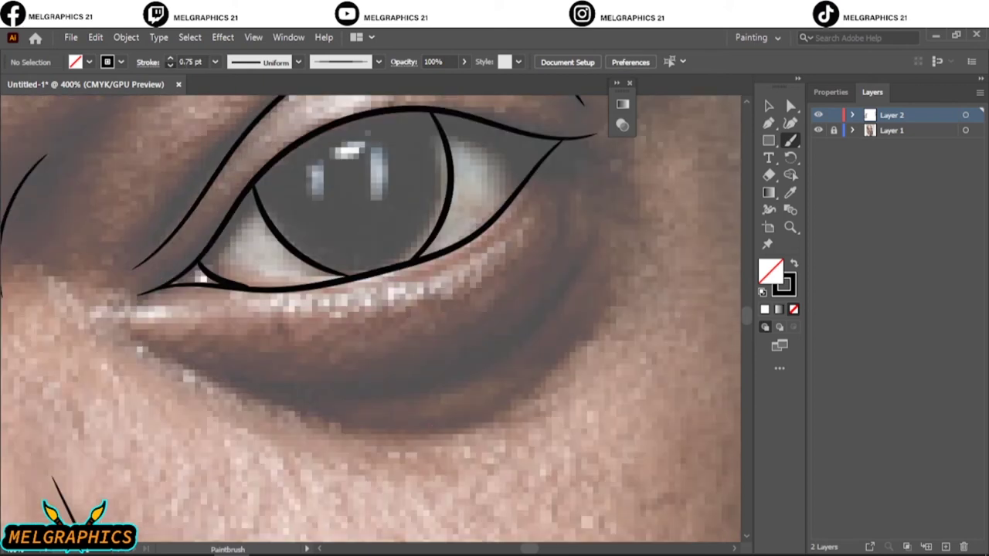
{"action": "left_click_drag", "start_coordinate": [282, 400], "coordinate": [603, 328]}
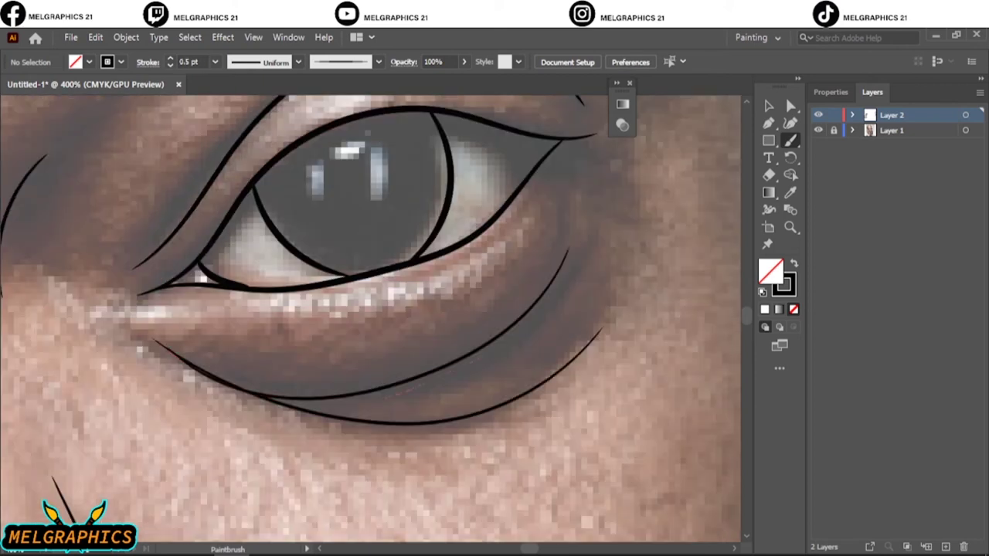
{"action": "key", "text": "ctrl+0"}
{"action": "scroll", "coordinate": [294, 294], "scroll_direction": "up", "scroll_amount": 5}
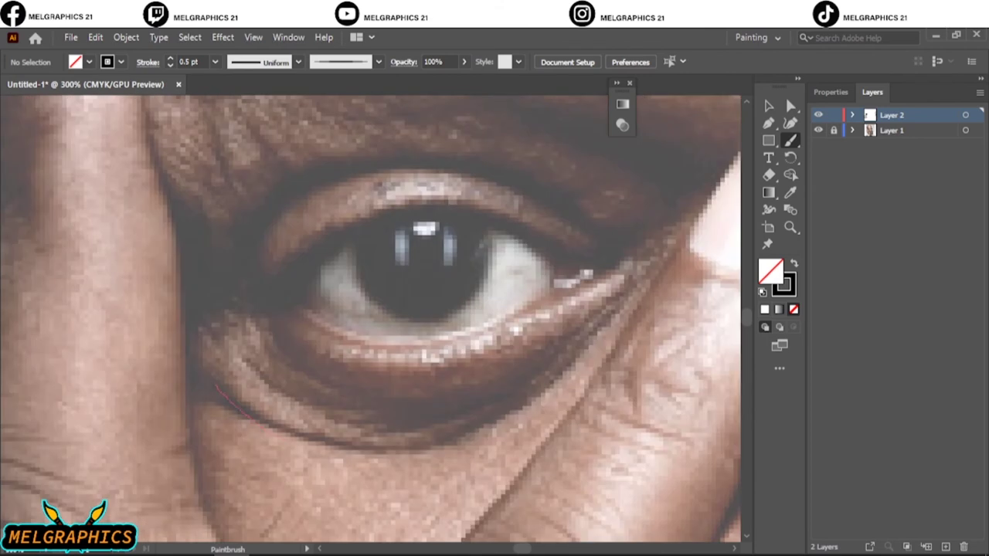
Step: Draw three under-eye bag curves and the crease above the second eye
{"action": "left_click_drag", "start_coordinate": [249, 417], "coordinate": [608, 308]}
{"action": "mouse_move", "coordinate": [248, 360]}
{"action": "left_mouse_down"}
{"action": "mouse_move", "coordinate": [370, 416]}
{"action": "mouse_move", "coordinate": [610, 306]}
{"action": "left_mouse_up"}
{"action": "left_click_drag", "start_coordinate": [267, 323], "coordinate": [394, 400]}
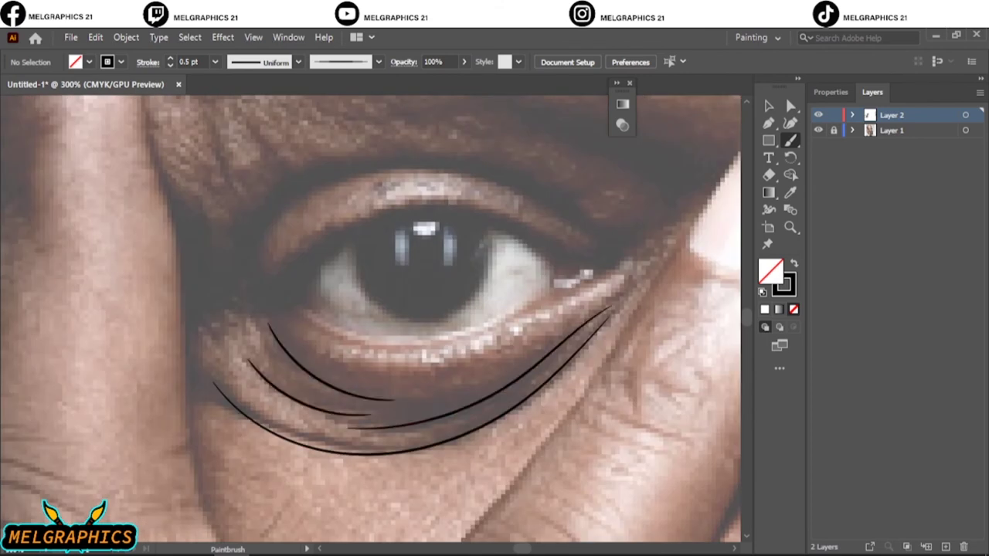
{"action": "left_click_drag", "start_coordinate": [569, 212], "coordinate": [621, 249]}
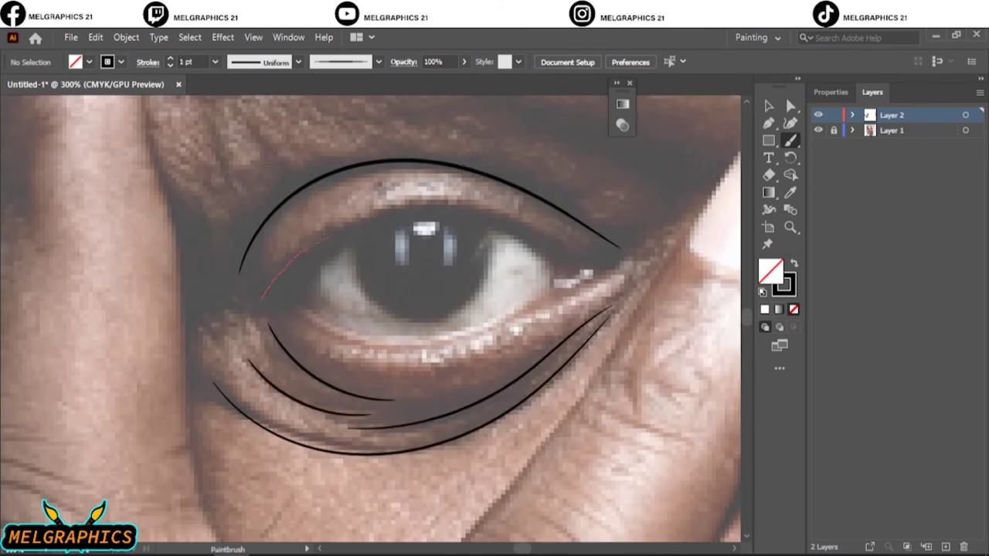
Step: Outline the second eye's upper and lower lids and the iris edge near the corner
{"action": "mouse_move", "coordinate": [270, 299]}
{"action": "left_mouse_down"}
{"action": "mouse_move", "coordinate": [332, 337]}
{"action": "mouse_move", "coordinate": [618, 267]}
{"action": "left_mouse_up"}
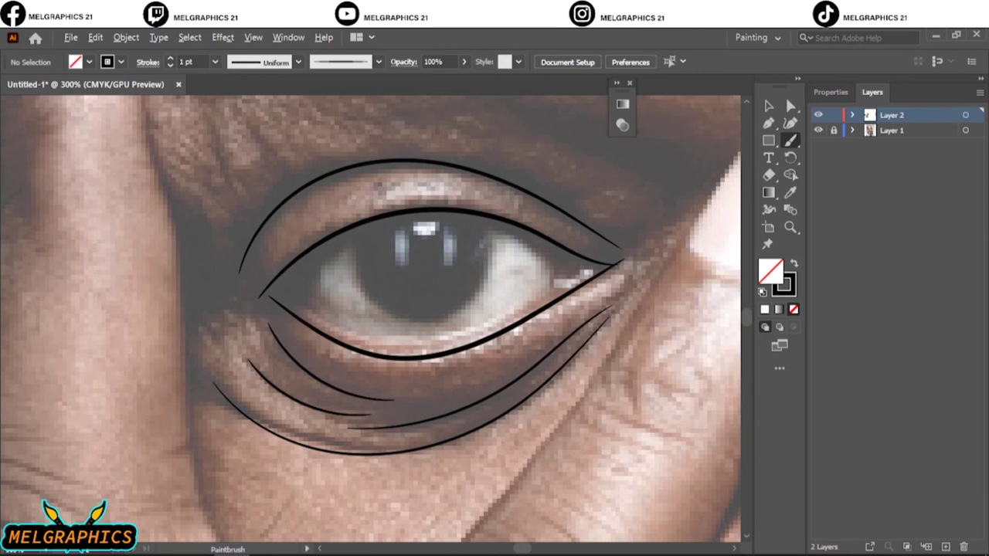
{"action": "key", "text": "ctrl+plus"}
{"action": "key", "text": "ctrl+plus"}
{"action": "left_click_drag", "start_coordinate": [541, 212], "coordinate": [533, 348]}
{"action": "scroll", "coordinate": [540, 309], "scroll_direction": "left", "scroll_amount": 3}
{"action": "left_click_drag", "start_coordinate": [610, 205], "coordinate": [660, 307]}
{"action": "left_click_drag", "start_coordinate": [632, 346], "coordinate": [632, 347]}
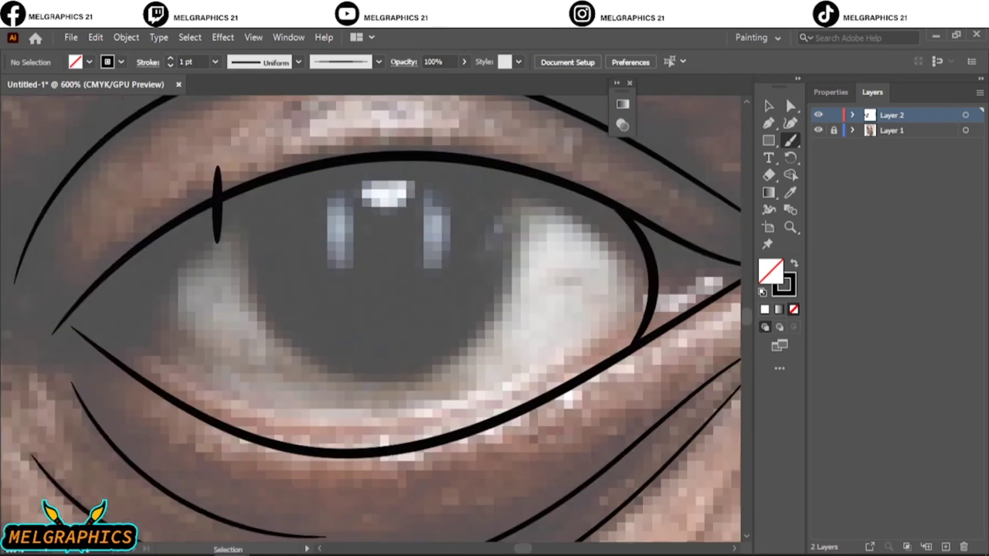
Step: Set up the Pencil tool to draw shapes with a solid black fill
{"action": "key", "text": "ctrl+0"}
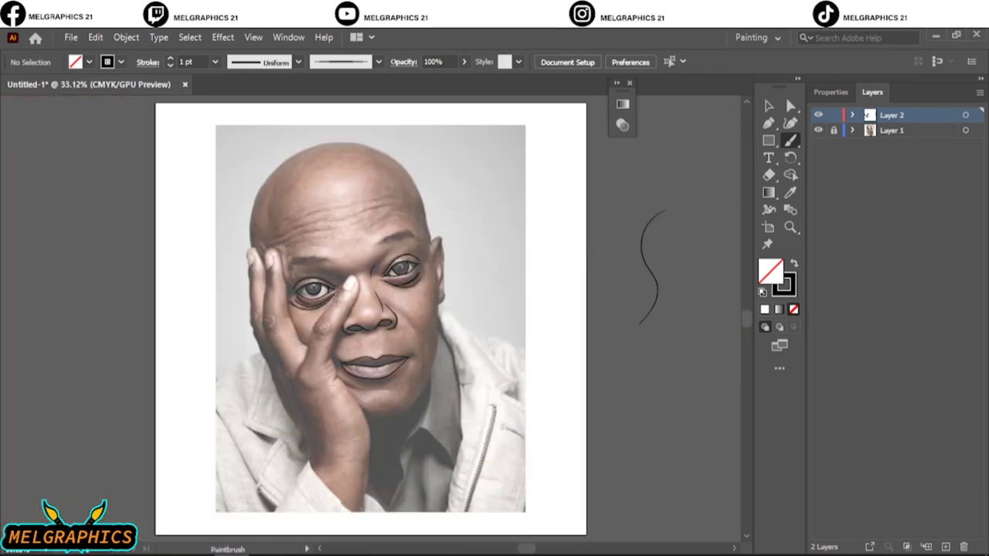
{"action": "scroll", "coordinate": [294, 254], "scroll_direction": "up", "scroll_amount": 5}
{"action": "key", "text": "n"}
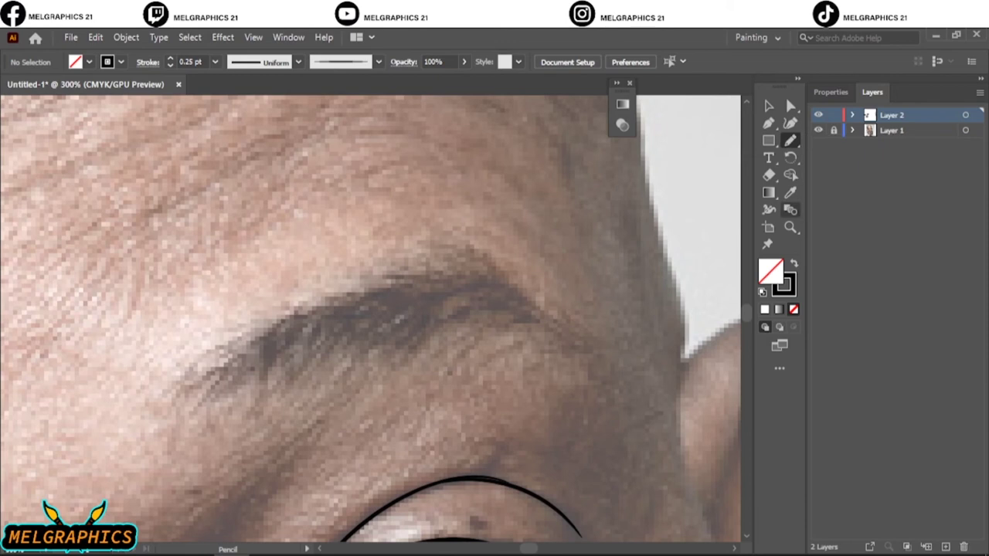
{"action": "key", "text": "shift+x"}
{"action": "double_click", "coordinate": [770, 270]}
{"action": "key", "text": "Return"}
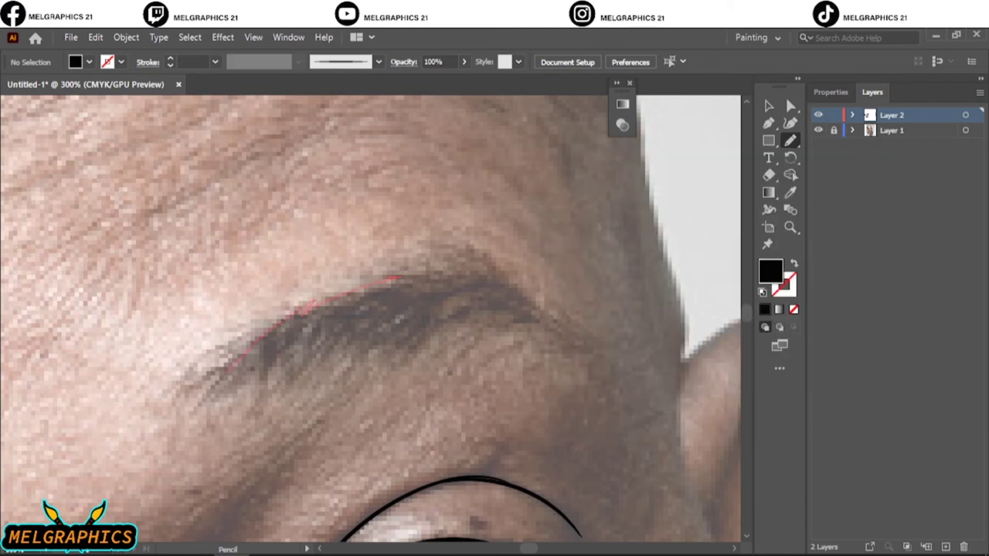
Step: Draw solid black jagged eyebrow shapes above both eyes
{"action": "left_click_drag", "start_coordinate": [309, 352], "coordinate": [270, 357]}
{"action": "key", "text": "ctrl+0"}
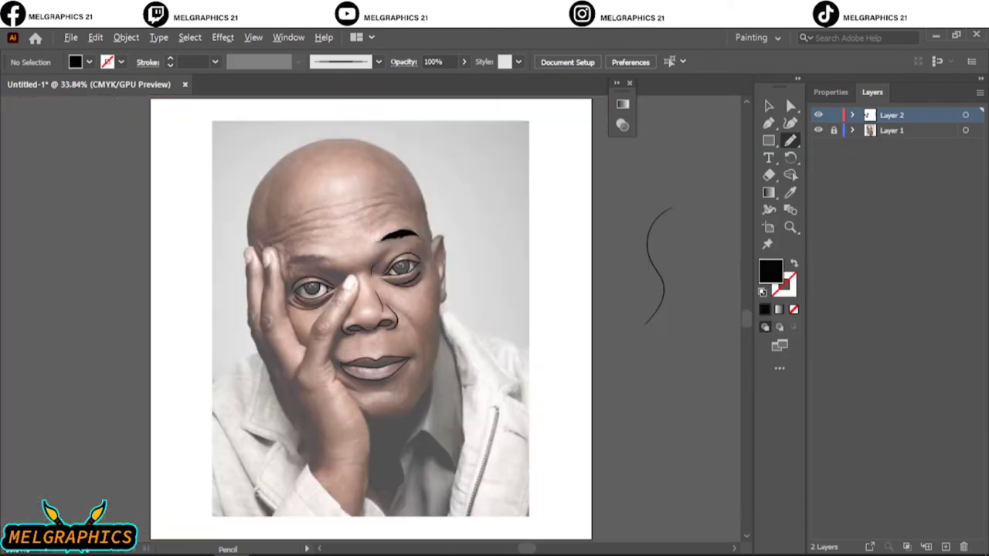
{"action": "scroll", "coordinate": [309, 239], "scroll_direction": "up", "scroll_amount": 5}
{"action": "left_click_drag", "start_coordinate": [336, 312], "coordinate": [224, 247]}
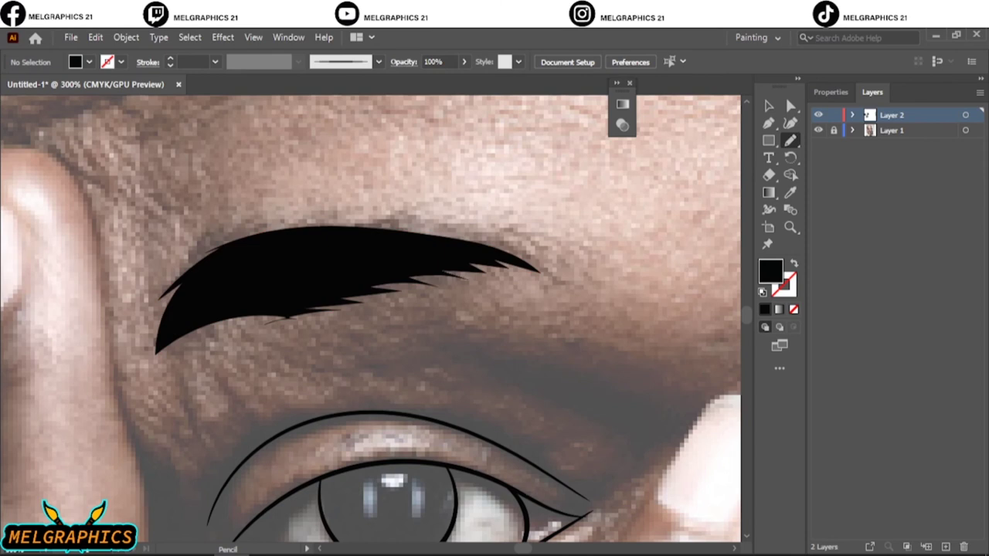
{"action": "key", "text": "ctrl+0"}
Step: Fill the pupil with a closed solid black shape
{"action": "scroll", "coordinate": [313, 290], "scroll_direction": "up", "scroll_amount": 5}
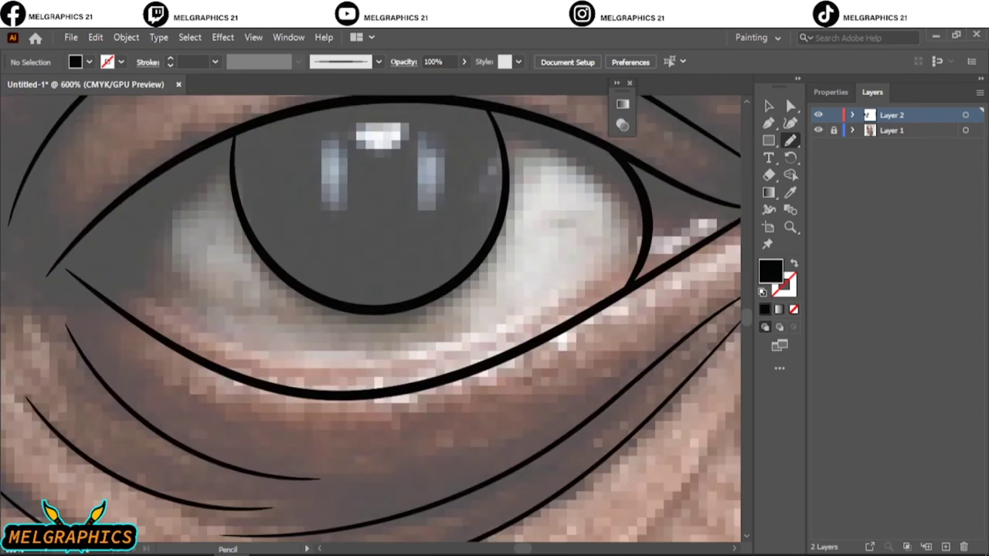
{"action": "scroll", "coordinate": [312, 290], "scroll_direction": "up", "scroll_amount": 2}
{"action": "mouse_move", "coordinate": [224, 193]}
{"action": "left_mouse_down"}
{"action": "mouse_move", "coordinate": [223, 309]}
{"action": "mouse_move", "coordinate": [410, 437]}
{"action": "mouse_move", "coordinate": [224, 195]}
{"action": "left_mouse_up"}
{"action": "mouse_move", "coordinate": [296, 384]}
{"action": "left_mouse_down"}
{"action": "mouse_move", "coordinate": [390, 436]}
{"action": "mouse_move", "coordinate": [561, 174]}
{"action": "left_mouse_up"}
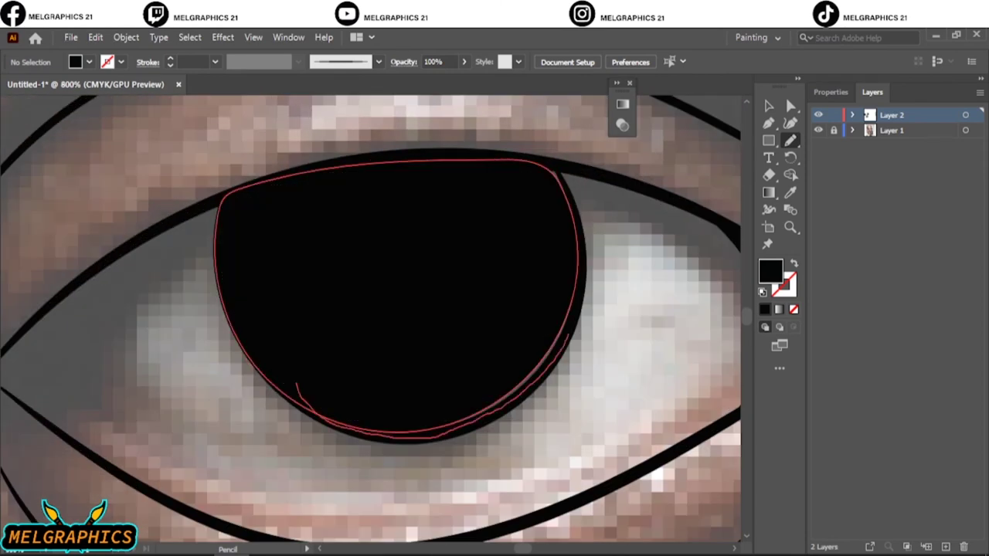
Step: Add black fill shapes at the outer and inner eye corners
{"action": "scroll", "coordinate": [321, 204], "scroll_direction": "down", "scroll_amount": 3}
{"action": "scroll", "coordinate": [469, 204], "scroll_direction": "up", "scroll_amount": 3}
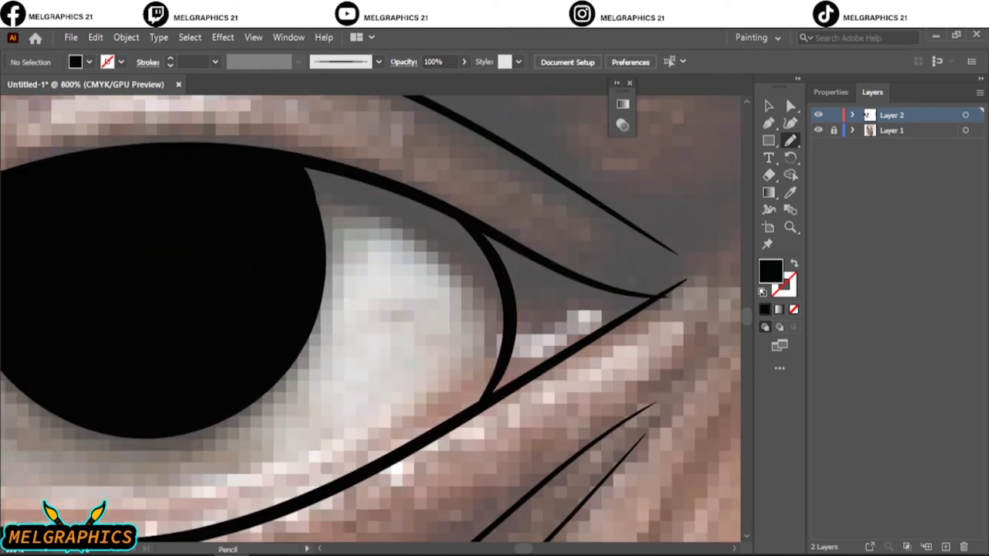
{"action": "mouse_move", "coordinate": [471, 224]}
{"action": "left_mouse_down"}
{"action": "mouse_move", "coordinate": [629, 259]}
{"action": "mouse_move", "coordinate": [653, 286]}
{"action": "mouse_move", "coordinate": [541, 263]}
{"action": "mouse_move", "coordinate": [587, 279]}
{"action": "mouse_move", "coordinate": [726, 213]}
{"action": "left_mouse_up"}
{"action": "scroll", "coordinate": [696, 224], "scroll_direction": "down", "scroll_amount": 5}
{"action": "scroll", "coordinate": [587, 193], "scroll_direction": "up", "scroll_amount": 3}
{"action": "scroll", "coordinate": [371, 255], "scroll_direction": "up", "scroll_amount": 3}
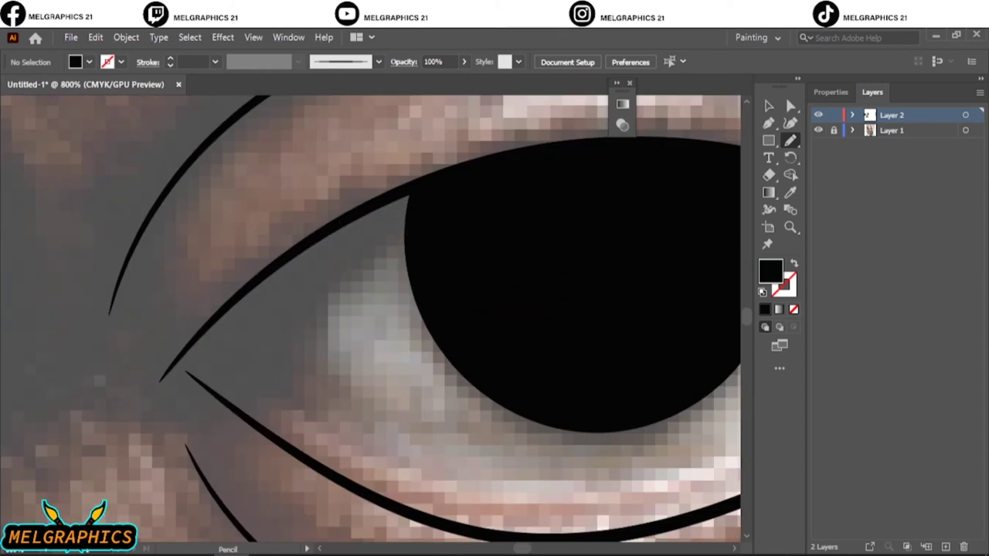
{"action": "left_click_drag", "start_coordinate": [423, 217], "coordinate": [313, 229]}
{"action": "scroll", "coordinate": [313, 229], "scroll_direction": "down", "scroll_amount": 2}
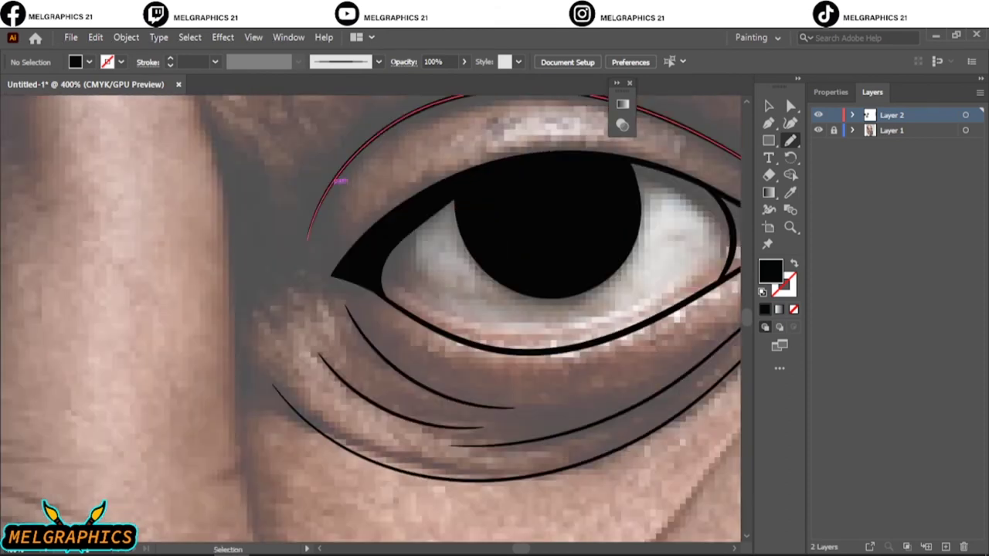
{"action": "scroll", "coordinate": [463, 232], "scroll_direction": "up", "scroll_amount": 3}
Step: Draw black shadow shapes above and beside the eye and near the fingertip
{"action": "mouse_move", "coordinate": [518, 207]}
{"action": "left_mouse_down"}
{"action": "mouse_move", "coordinate": [394, 220]}
{"action": "mouse_move", "coordinate": [251, 151]}
{"action": "left_mouse_up"}
{"action": "left_click_drag", "start_coordinate": [259, 205], "coordinate": [213, 394]}
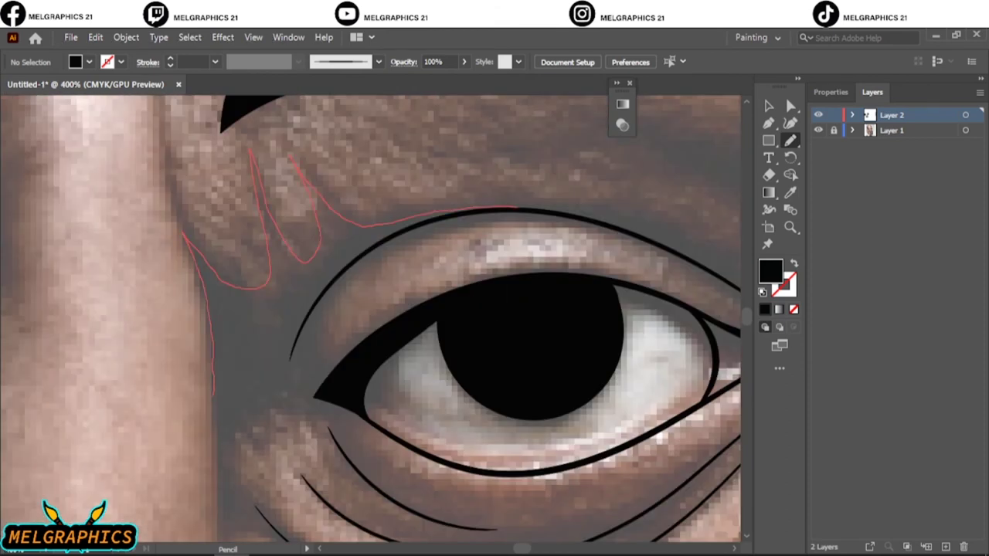
{"action": "mouse_move", "coordinate": [265, 445]}
{"action": "left_mouse_down"}
{"action": "mouse_move", "coordinate": [371, 479]}
{"action": "mouse_move", "coordinate": [424, 309]}
{"action": "mouse_move", "coordinate": [510, 210]}
{"action": "left_mouse_up"}
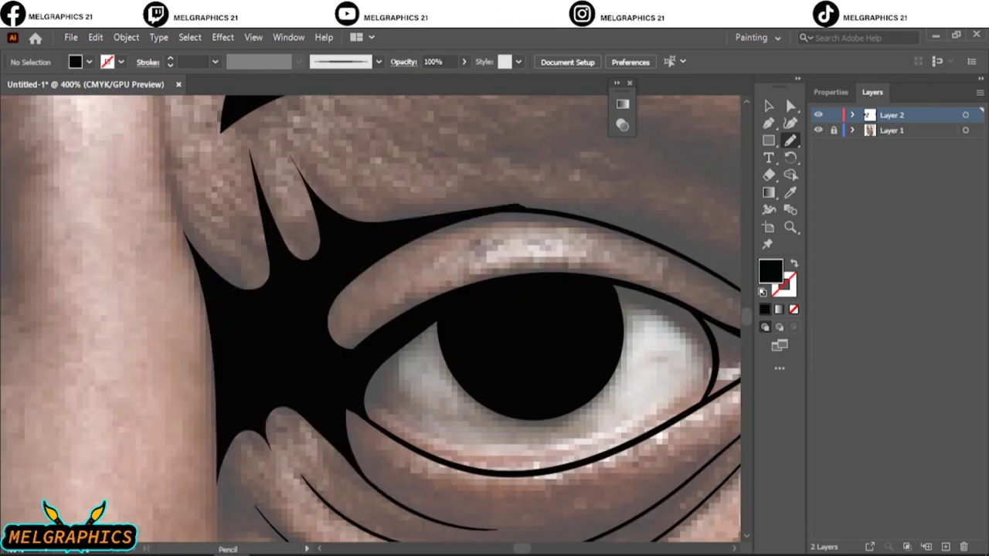
{"action": "key", "text": "ctrl+0"}
{"action": "scroll", "coordinate": [336, 281], "scroll_direction": "up", "scroll_amount": 5}
{"action": "mouse_move", "coordinate": [326, 257]}
{"action": "left_mouse_down"}
{"action": "mouse_move", "coordinate": [380, 259]}
{"action": "mouse_move", "coordinate": [340, 324]}
{"action": "left_mouse_up"}
Step: Draw a black wedge shape along the second eye's upper eyelid
{"action": "scroll", "coordinate": [370, 319], "scroll_direction": "right", "scroll_amount": 10}
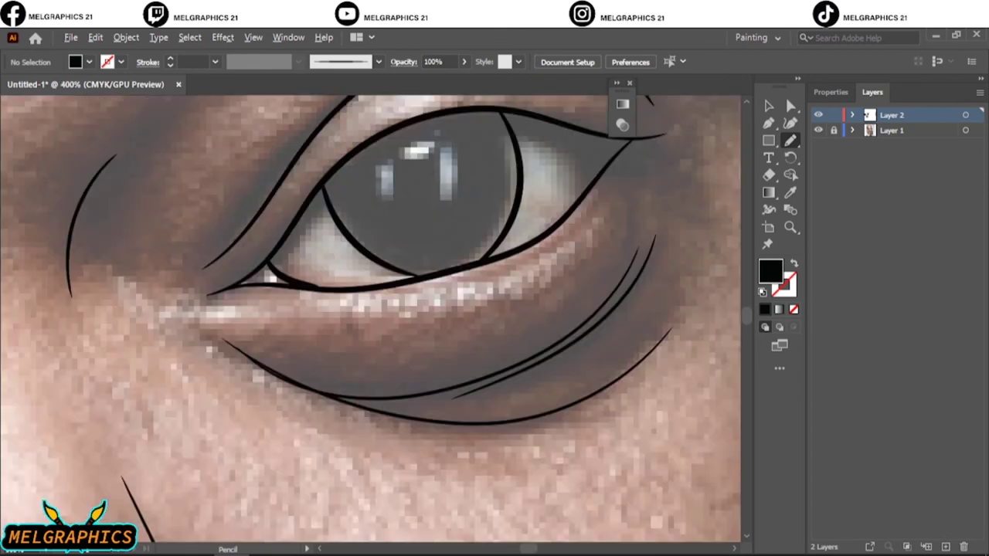
{"action": "left_click_drag", "start_coordinate": [144, 397], "coordinate": [225, 177]}
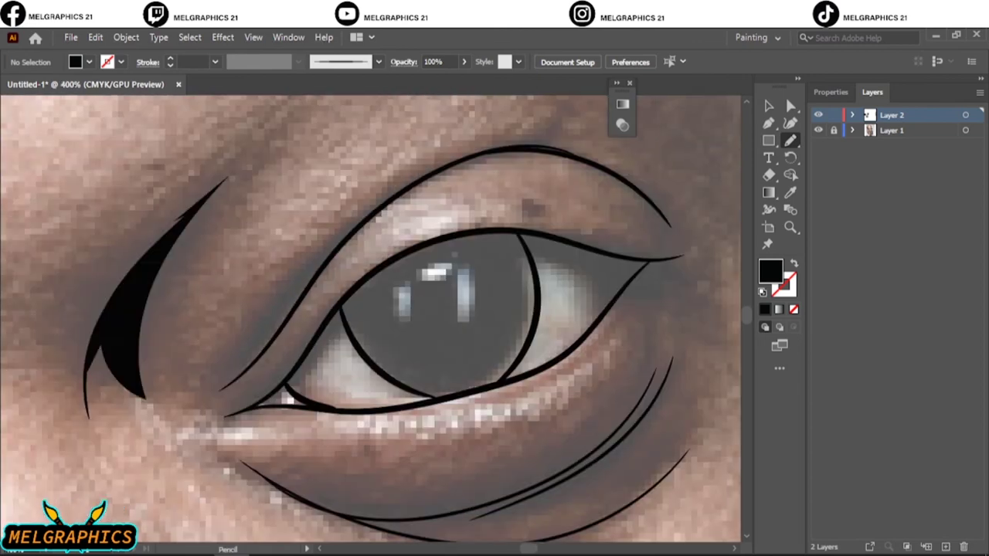
{"action": "mouse_move", "coordinate": [366, 210]}
{"action": "left_mouse_down"}
{"action": "mouse_move", "coordinate": [189, 394]}
{"action": "mouse_move", "coordinate": [394, 190]}
{"action": "left_mouse_up"}
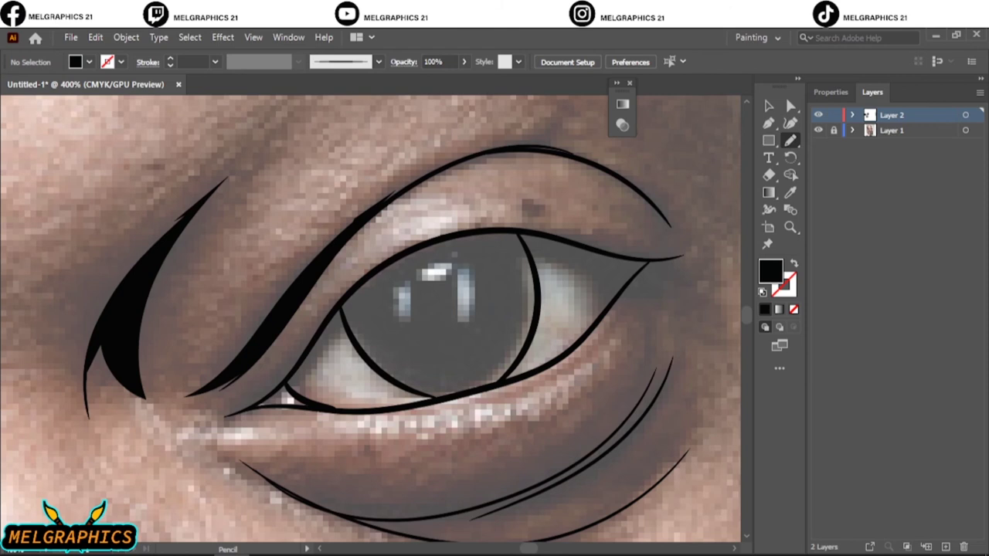
{"action": "scroll", "coordinate": [575, 316], "scroll_direction": "up", "scroll_amount": 2}
Step: Fill the second iris solid black and add a black lid sliver toward the eye corner
{"action": "mouse_move", "coordinate": [110, 287]}
{"action": "left_mouse_down"}
{"action": "mouse_move", "coordinate": [494, 248]}
{"action": "mouse_move", "coordinate": [112, 288]}
{"action": "left_mouse_up"}
{"action": "left_click_drag", "start_coordinate": [471, 284], "coordinate": [421, 448]}
{"action": "mouse_move", "coordinate": [189, 227]}
{"action": "left_mouse_down"}
{"action": "mouse_move", "coordinate": [153, 271]}
{"action": "mouse_move", "coordinate": [293, 479]}
{"action": "left_mouse_up"}
{"action": "scroll", "coordinate": [293, 464], "scroll_direction": "left", "scroll_amount": 5}
{"action": "left_click_drag", "start_coordinate": [232, 456], "coordinate": [352, 312]}
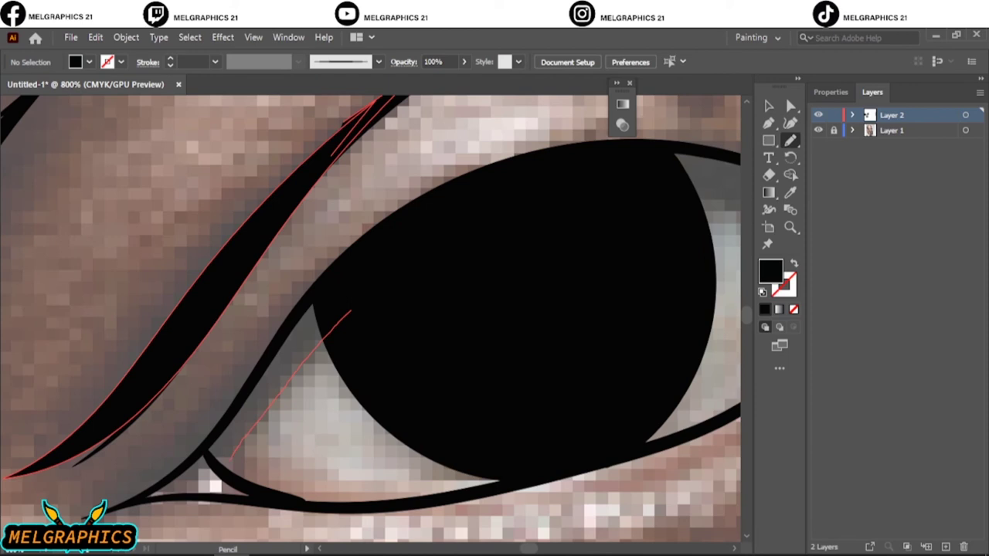
{"action": "scroll", "coordinate": [371, 309], "scroll_direction": "right", "scroll_amount": 10}
{"action": "left_click_drag", "start_coordinate": [187, 242], "coordinate": [441, 298]}
{"action": "key", "text": "ctrl+0"}
Step: Fill both nostrils with solid black shapes
{"action": "scroll", "coordinate": [386, 309], "scroll_direction": "up", "scroll_amount": 5}
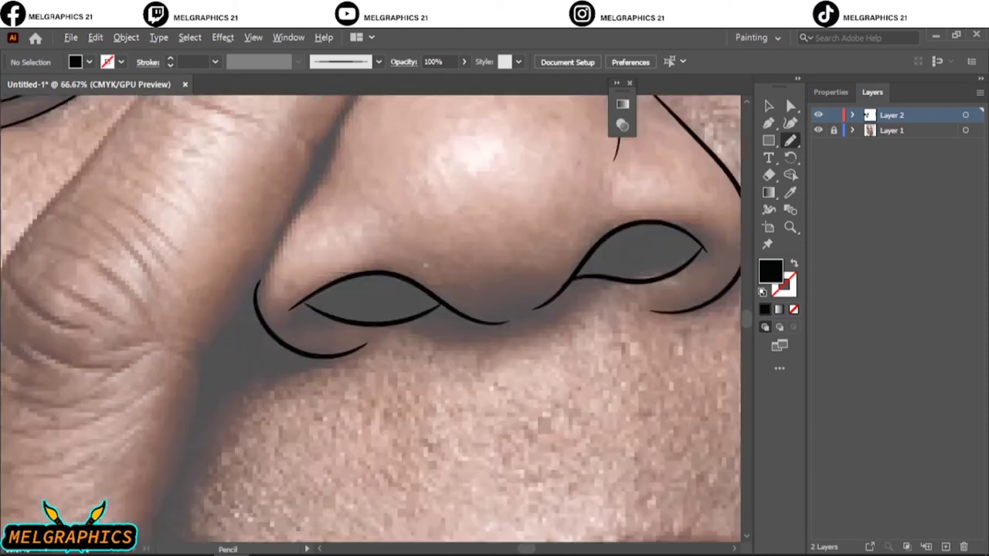
{"action": "scroll", "coordinate": [359, 294], "scroll_direction": "up", "scroll_amount": 3}
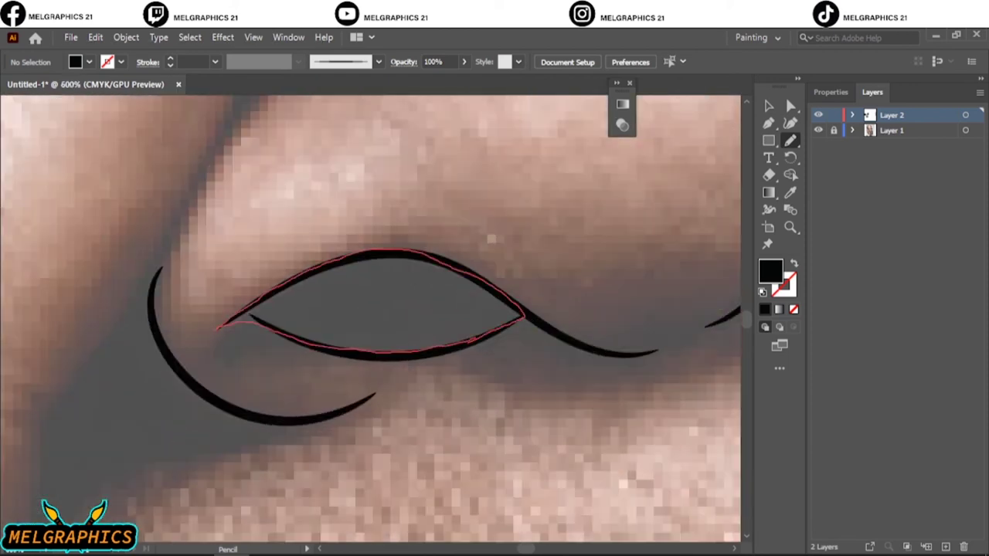
{"action": "left_click_drag", "start_coordinate": [512, 302], "coordinate": [475, 342]}
{"action": "scroll", "coordinate": [371, 309], "scroll_direction": "down", "scroll_amount": 5}
{"action": "scroll", "coordinate": [417, 224], "scroll_direction": "up", "scroll_amount": 5}
{"action": "left_click_drag", "start_coordinate": [255, 313], "coordinate": [263, 311]}
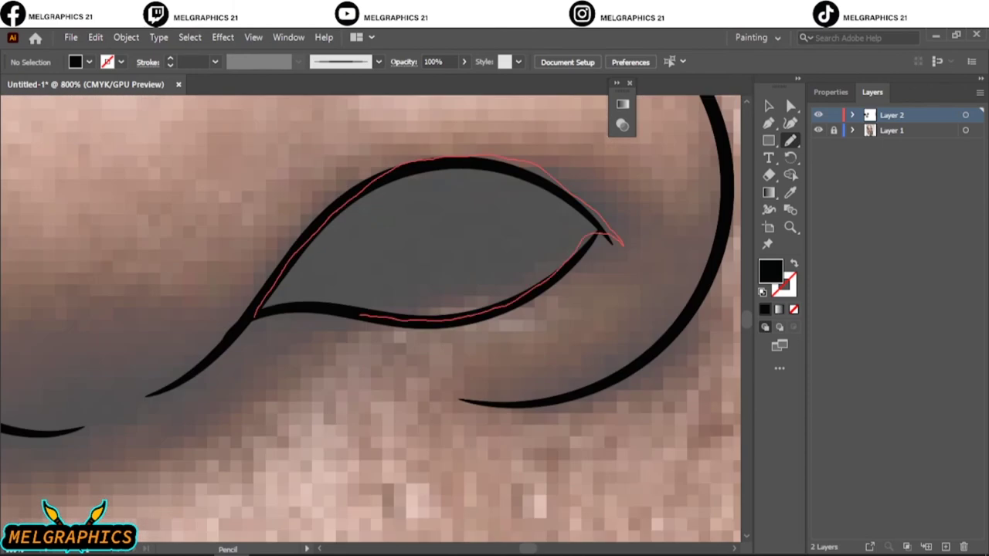
{"action": "left_click_drag", "start_coordinate": [541, 266], "coordinate": [624, 245]}
{"action": "scroll", "coordinate": [432, 231], "scroll_direction": "down", "scroll_amount": 5}
{"action": "scroll", "coordinate": [607, 251], "scroll_direction": "up", "scroll_amount": 5}
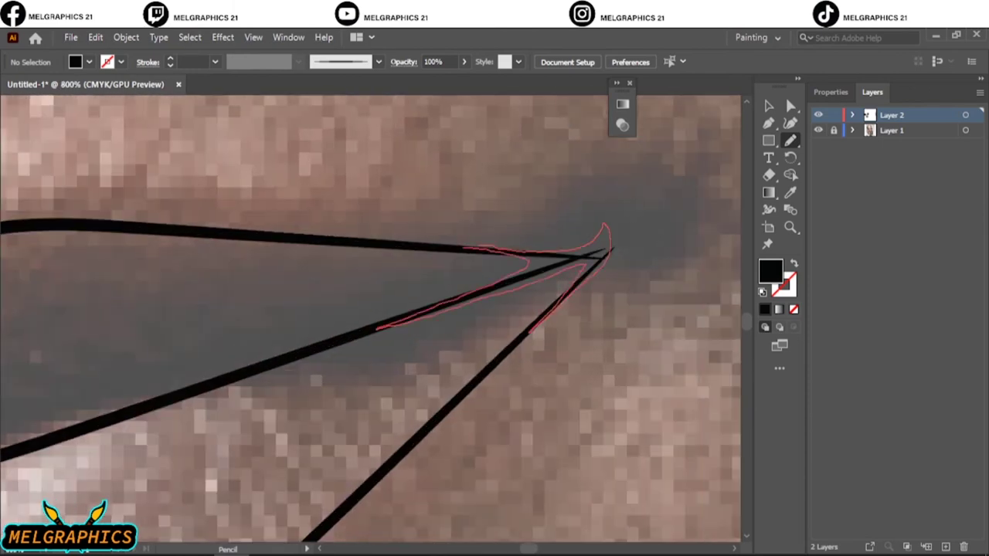
Step: Add pointed black accent shapes at the right and left lip corners
{"action": "left_click_drag", "start_coordinate": [581, 284], "coordinate": [460, 247]}
{"action": "left_click_drag", "start_coordinate": [606, 247], "coordinate": [624, 251]}
{"action": "scroll", "coordinate": [607, 231], "scroll_direction": "down", "scroll_amount": 5}
{"action": "scroll", "coordinate": [255, 343], "scroll_direction": "up", "scroll_amount": 5}
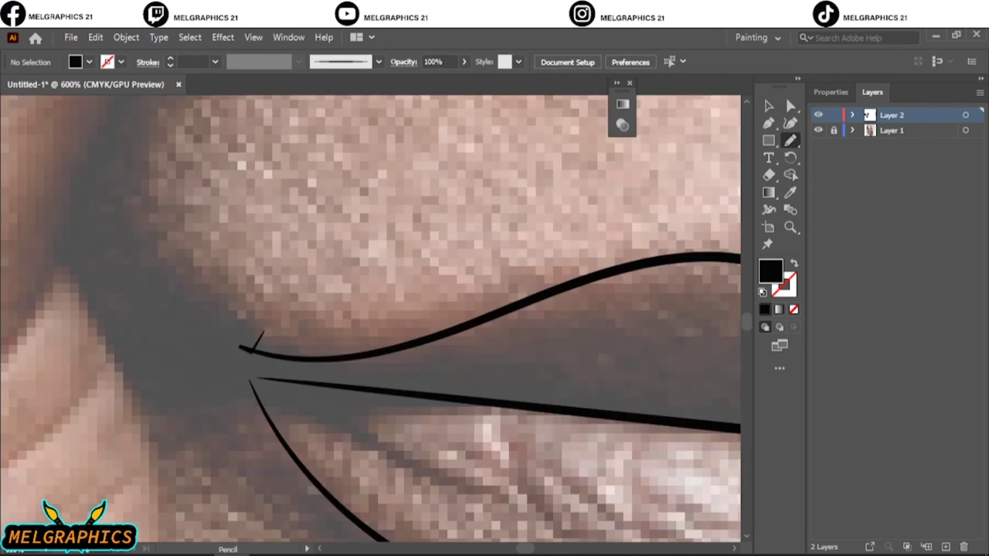
{"action": "left_click_drag", "start_coordinate": [471, 485], "coordinate": [212, 344]}
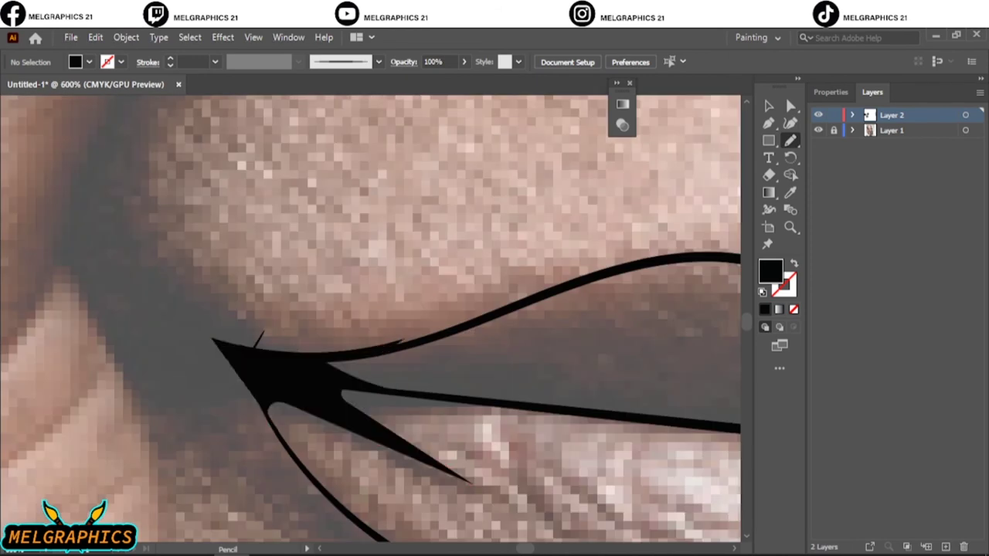
{"action": "key", "text": "ctrl+0"}
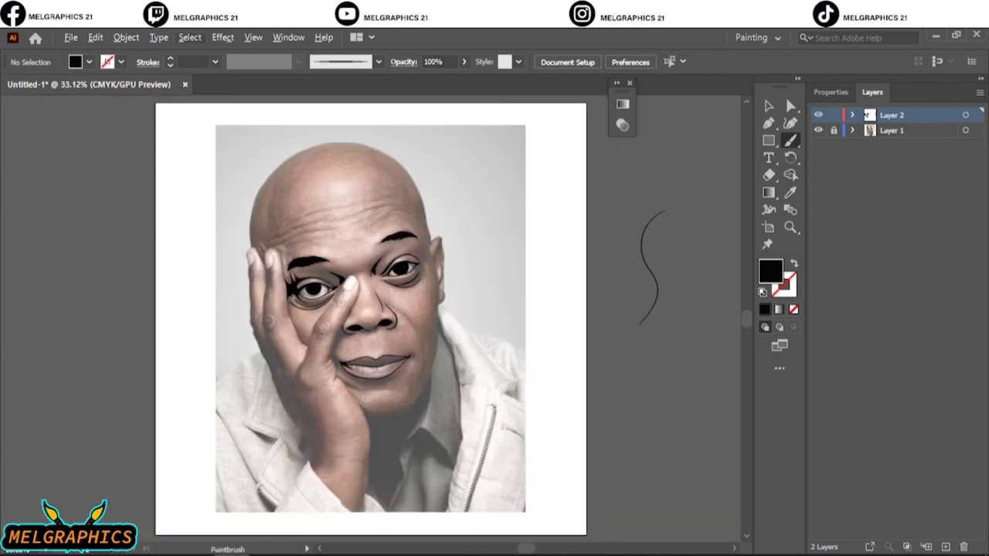
Step: Switch to black strokes and outline the finger beside the nose down toward the mouth
{"action": "key", "text": "shift+x"}
{"action": "scroll", "coordinate": [298, 291], "scroll_direction": "up", "scroll_amount": 3}
{"action": "scroll", "coordinate": [448, 502], "scroll_direction": "up", "scroll_amount": 2}
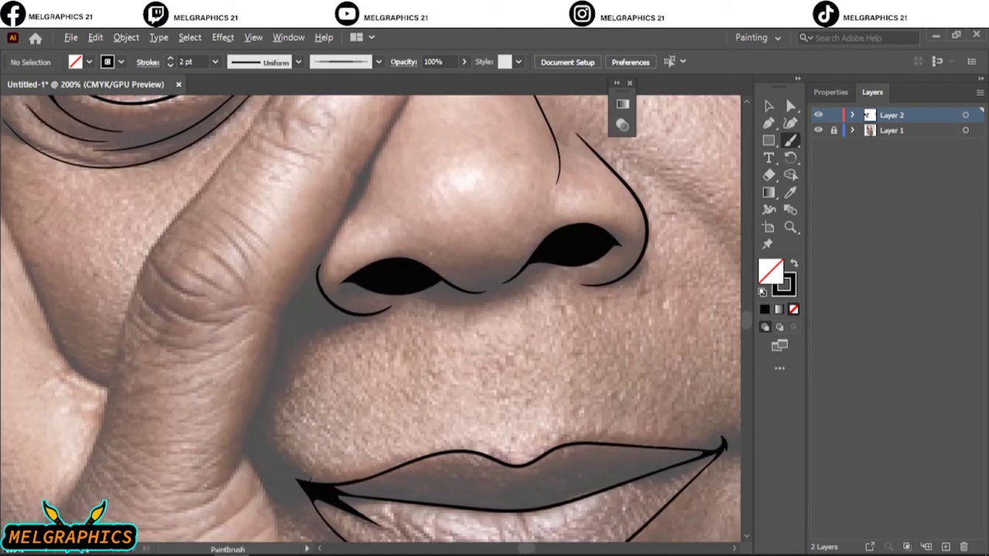
{"action": "scroll", "coordinate": [448, 502], "scroll_direction": "up", "scroll_amount": 2}
{"action": "scroll", "coordinate": [371, 319], "scroll_direction": "up", "scroll_amount": 4}
{"action": "left_click_drag", "start_coordinate": [282, 477], "coordinate": [370, 333]}
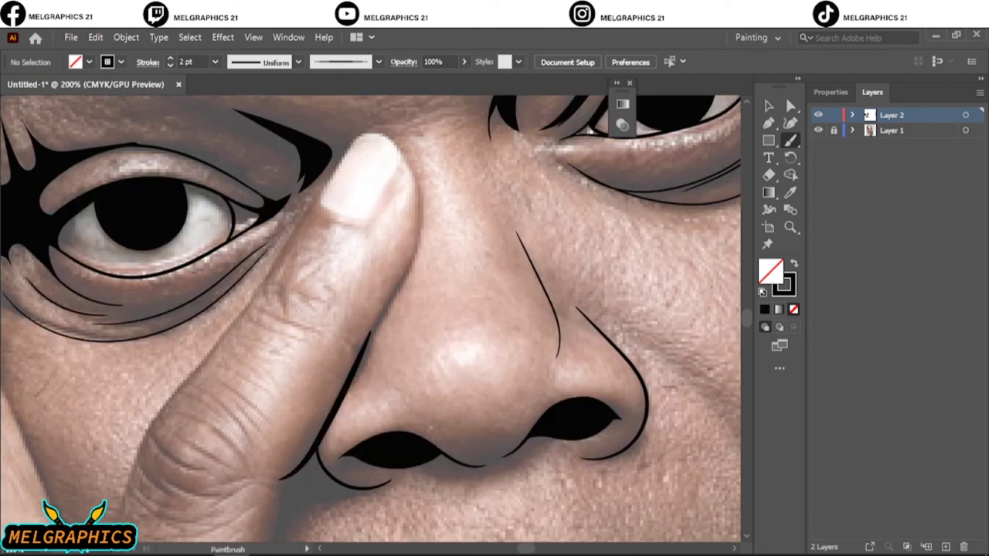
{"action": "left_click_drag", "start_coordinate": [421, 201], "coordinate": [402, 162]}
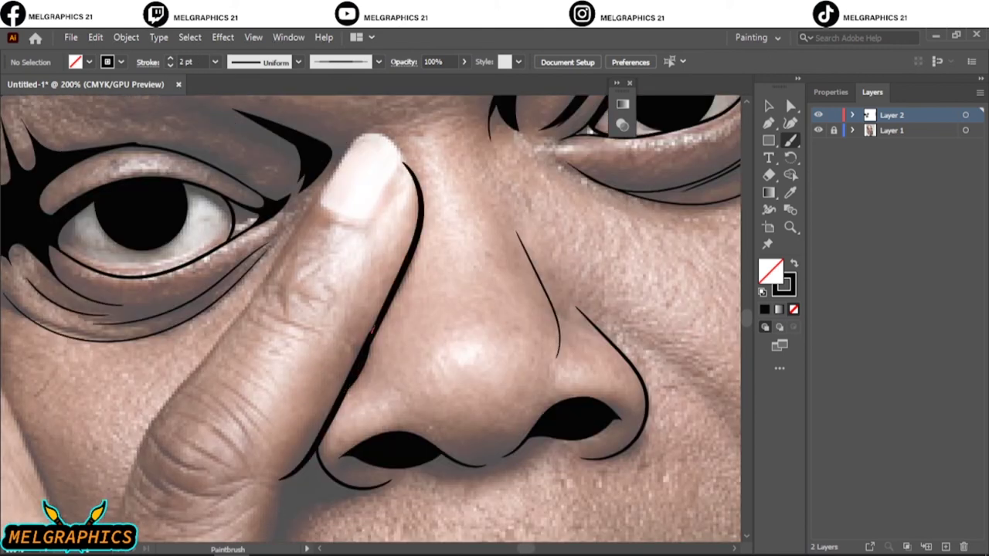
{"action": "left_click_drag", "start_coordinate": [369, 333], "coordinate": [300, 461]}
{"action": "scroll", "coordinate": [371, 319], "scroll_direction": "down", "scroll_amount": 5}
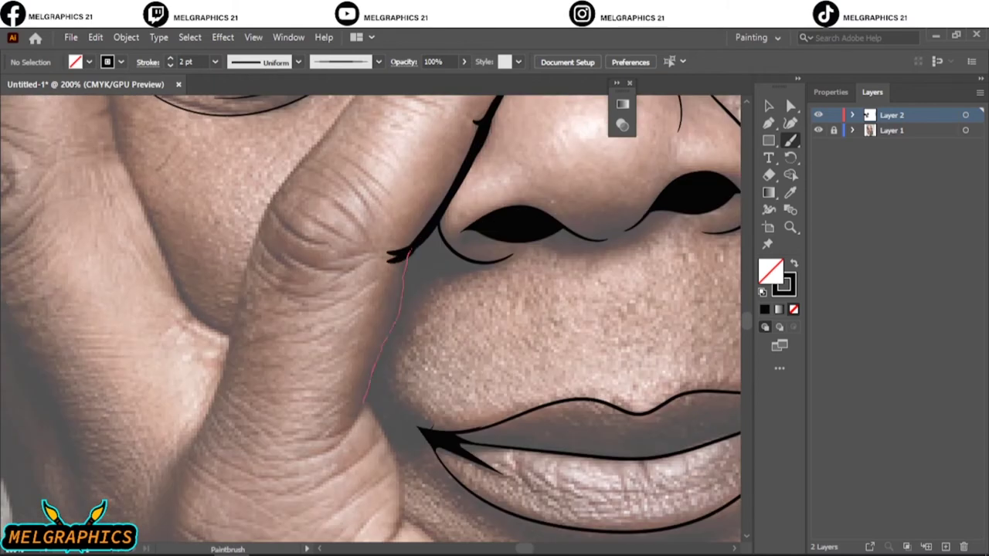
{"action": "left_click_drag", "start_coordinate": [364, 402], "coordinate": [334, 443]}
{"action": "left_click_drag", "start_coordinate": [422, 238], "coordinate": [390, 253]}
Step: Outline the fingernail in black
{"action": "key", "text": "ctrl+0"}
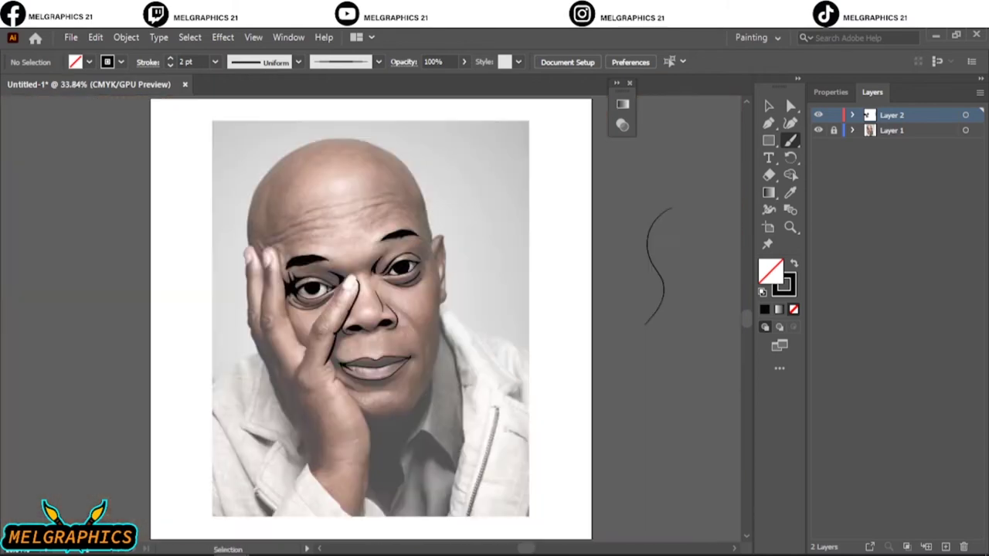
{"action": "scroll", "coordinate": [371, 309], "scroll_direction": "up", "scroll_amount": 5}
{"action": "scroll", "coordinate": [371, 309], "scroll_direction": "up", "scroll_amount": 3}
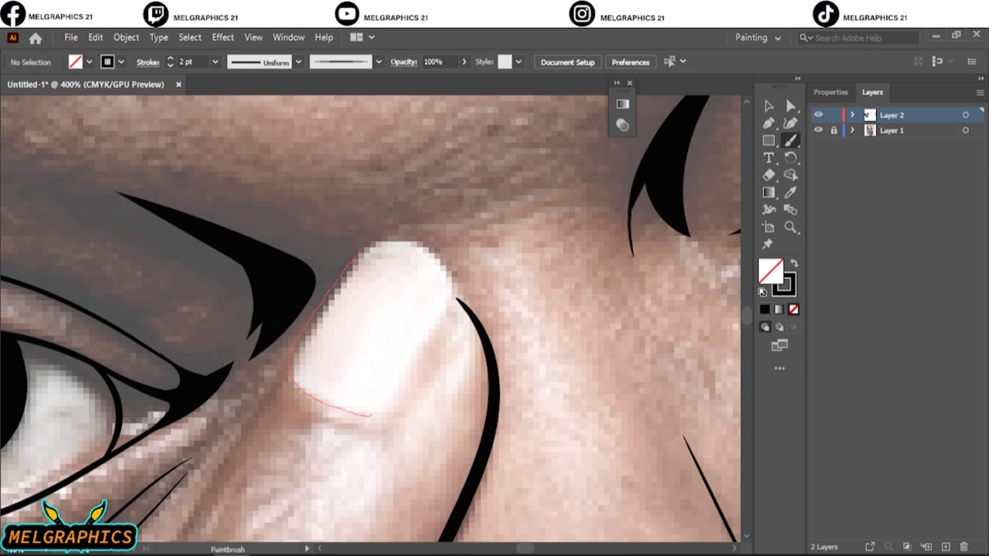
{"action": "left_click_drag", "start_coordinate": [456, 301], "coordinate": [453, 279]}
{"action": "key", "text": "ctrl+0"}
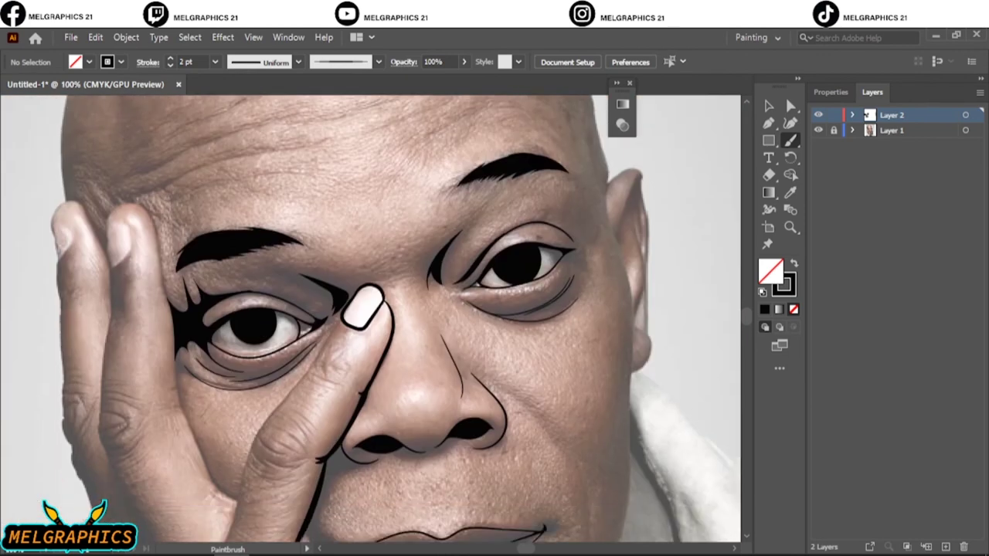
Step: Trace further black lines along the edges of the hand
{"action": "scroll", "coordinate": [371, 309], "scroll_direction": "up", "scroll_amount": 5}
{"action": "scroll", "coordinate": [371, 309], "scroll_direction": "down", "scroll_amount": 2}
{"action": "scroll", "coordinate": [371, 309], "scroll_direction": "down", "scroll_amount": 1}
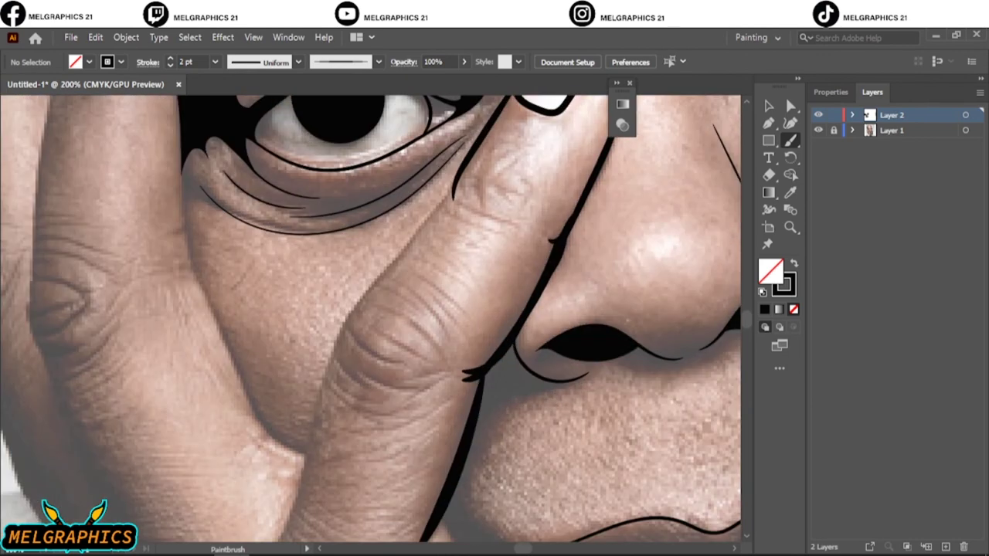
{"action": "left_click_drag", "start_coordinate": [455, 186], "coordinate": [337, 382]}
{"action": "left_click_drag", "start_coordinate": [338, 334], "coordinate": [284, 539]}
{"action": "scroll", "coordinate": [371, 309], "scroll_direction": "down", "scroll_amount": 3}
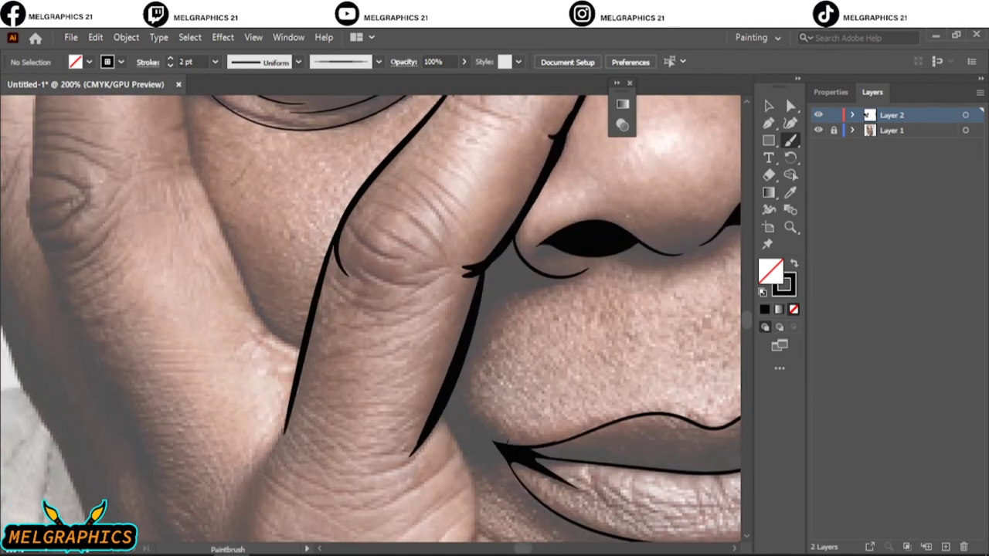
{"action": "scroll", "coordinate": [371, 309], "scroll_direction": "down", "scroll_amount": 2}
{"action": "left_click_drag", "start_coordinate": [289, 349], "coordinate": [237, 490]}
{"action": "scroll", "coordinate": [371, 309], "scroll_direction": "up", "scroll_amount": 5}
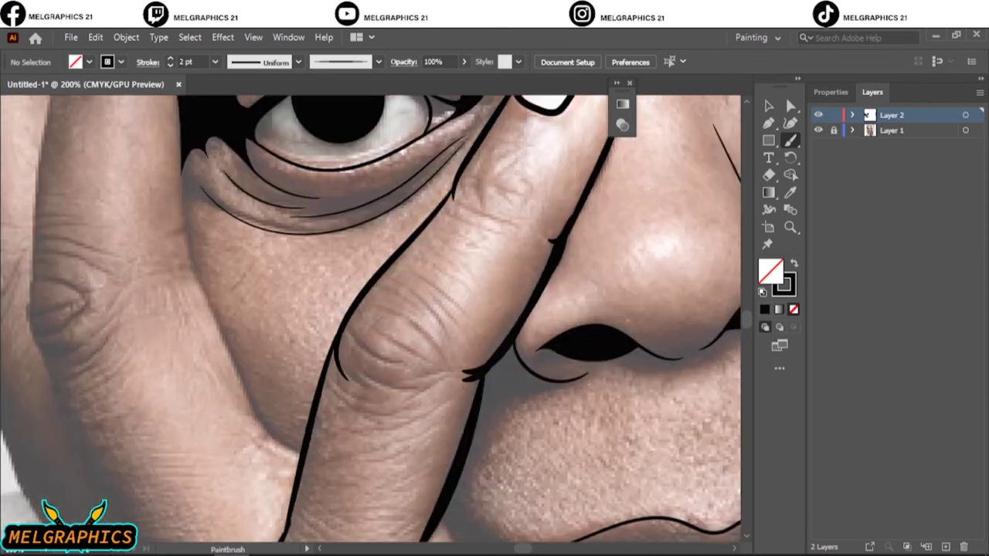
{"action": "scroll", "coordinate": [371, 309], "scroll_direction": "up", "scroll_amount": 1}
Step: Thicken the finger's left edge with short tapered black strokes
{"action": "mouse_move", "coordinate": [246, 418]}
{"action": "left_mouse_down"}
{"action": "mouse_move", "coordinate": [178, 298]}
{"action": "mouse_move", "coordinate": [294, 483]}
{"action": "left_mouse_up"}
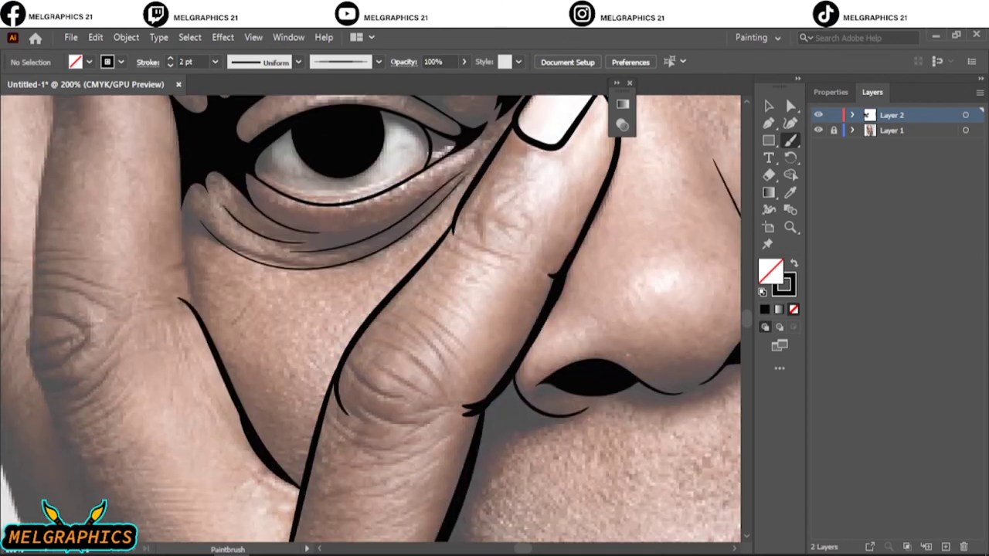
{"action": "left_click_drag", "start_coordinate": [199, 326], "coordinate": [184, 265]}
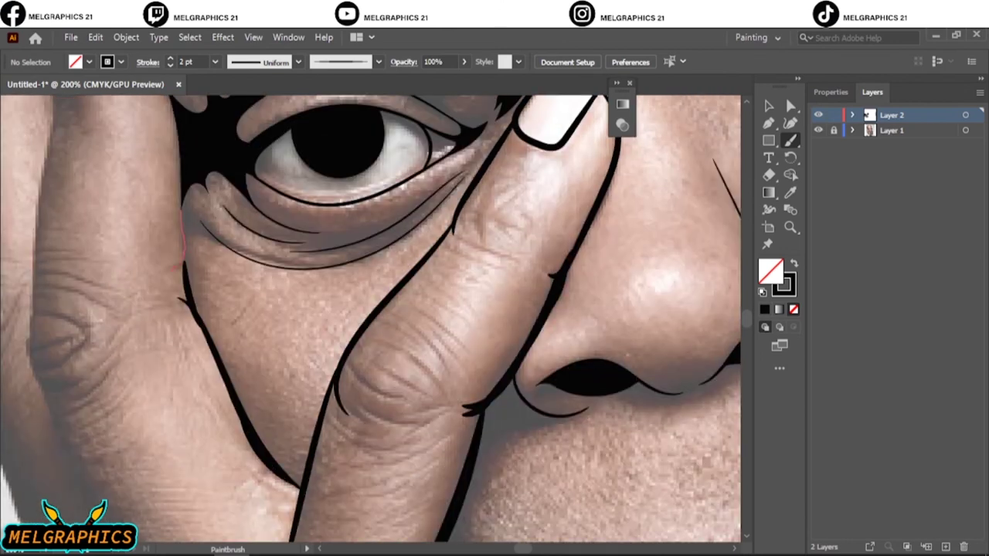
{"action": "left_click_drag", "start_coordinate": [183, 209], "coordinate": [179, 145]}
{"action": "mouse_move", "coordinate": [204, 349]}
{"action": "left_mouse_down"}
{"action": "mouse_move", "coordinate": [184, 232]}
{"action": "mouse_move", "coordinate": [264, 310]}
{"action": "left_mouse_up"}
{"action": "left_click_drag", "start_coordinate": [236, 363], "coordinate": [241, 432]}
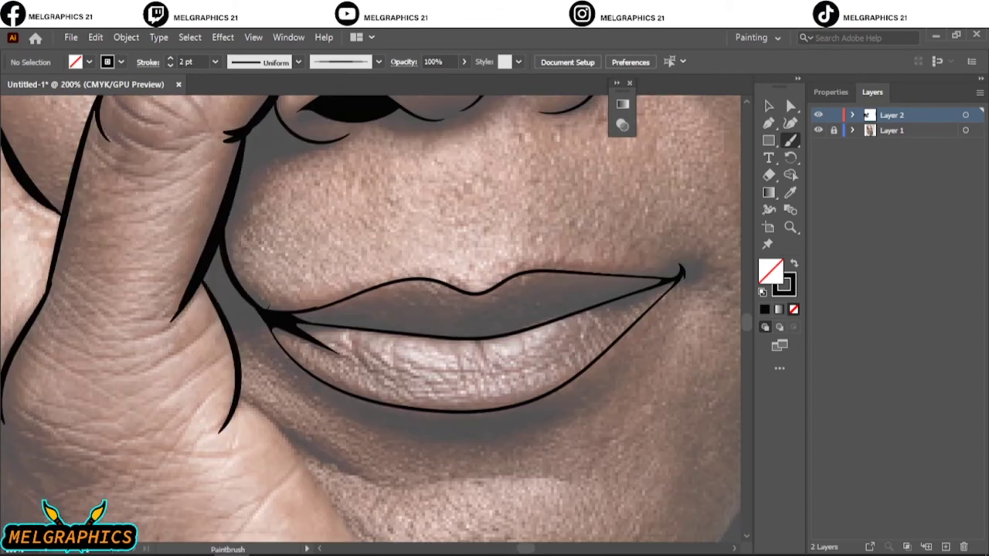
Step: Thicken the finger's edge beside the chin with a tapered black stroke
{"action": "key", "text": "ctrl+minus"}
{"action": "key", "text": "ctrl+minus"}
{"action": "key", "text": "ctrl+minus"}
{"action": "key", "text": "ctrl+plus"}
{"action": "key", "text": "ctrl+plus"}
{"action": "key", "text": "ctrl+plus"}
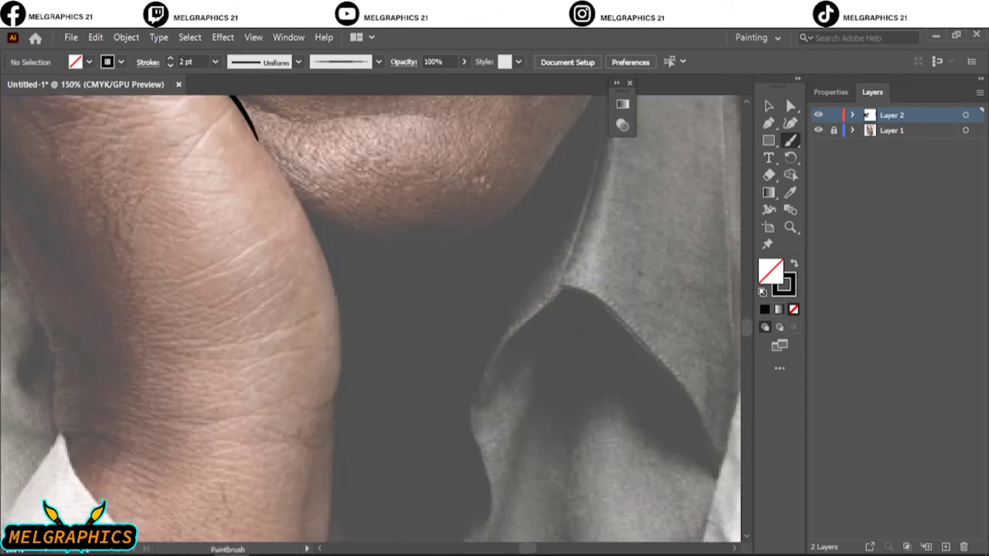
{"action": "left_click_drag", "start_coordinate": [340, 340], "coordinate": [340, 344]}
{"action": "key", "text": "ctrl+plus"}
{"action": "key", "text": "ctrl+plus"}
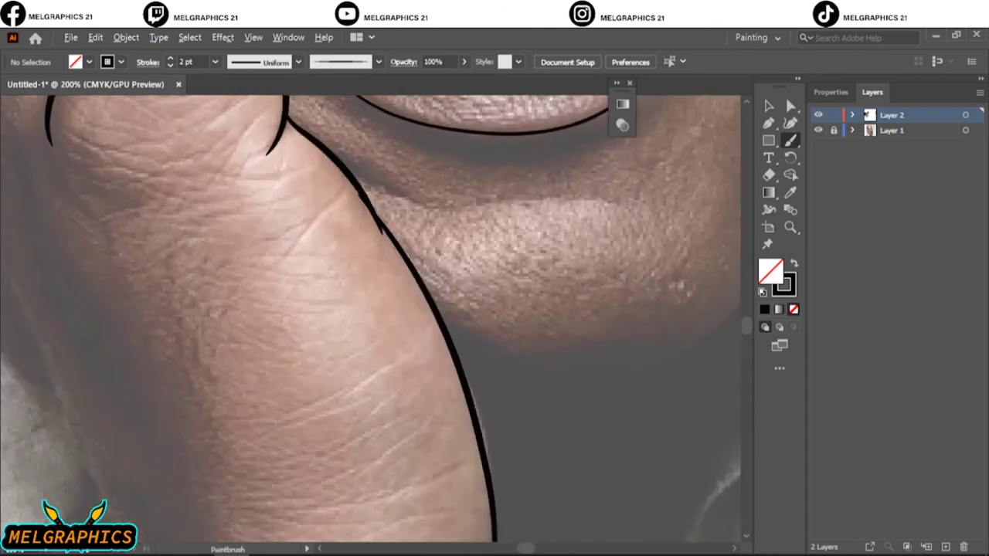
{"action": "key", "text": "ctrl+plus"}
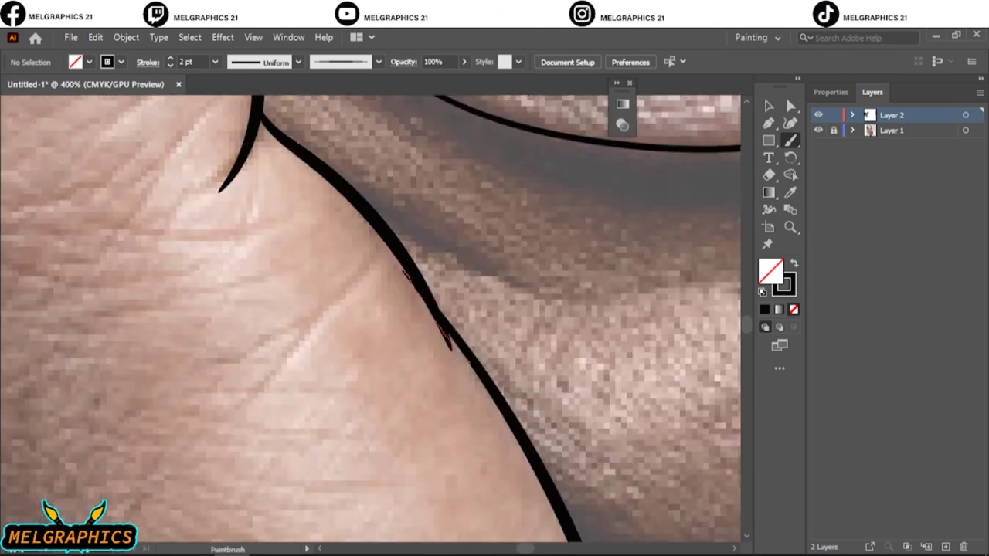
{"action": "left_click_drag", "start_coordinate": [452, 348], "coordinate": [259, 109]}
{"action": "key", "text": "ctrl+0"}
Step: Thicken the finger edge beside the lip corner with a black brush stroke
{"action": "key", "text": "ctrl+plus"}
{"action": "key", "text": "ctrl+plus"}
{"action": "key", "text": "ctrl+plus"}
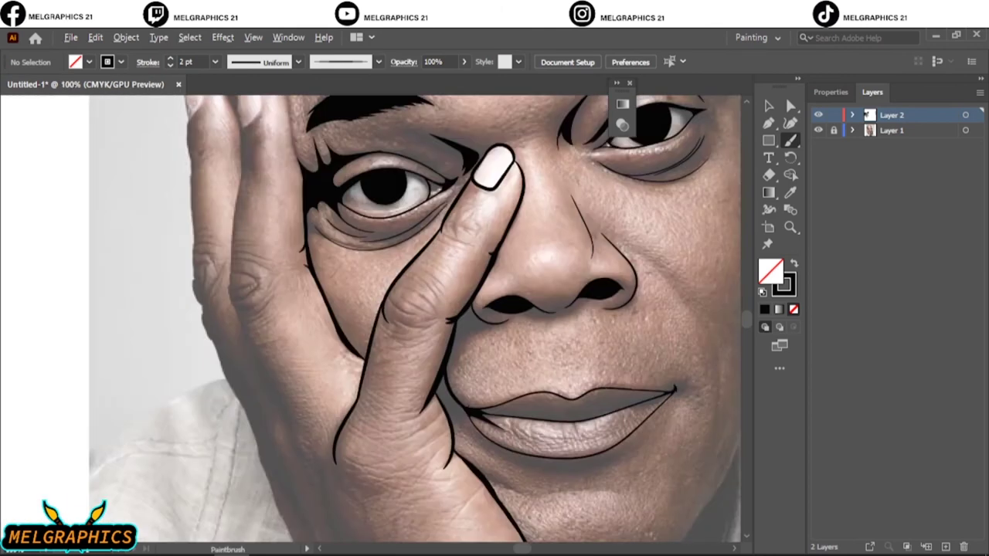
{"action": "key", "text": "ctrl+plus"}
{"action": "key", "text": "ctrl+plus"}
{"action": "key", "text": "ctrl+plus"}
{"action": "key", "text": "ctrl+plus"}
{"action": "left_click_drag", "start_coordinate": [371, 309], "coordinate": [340, 316]}
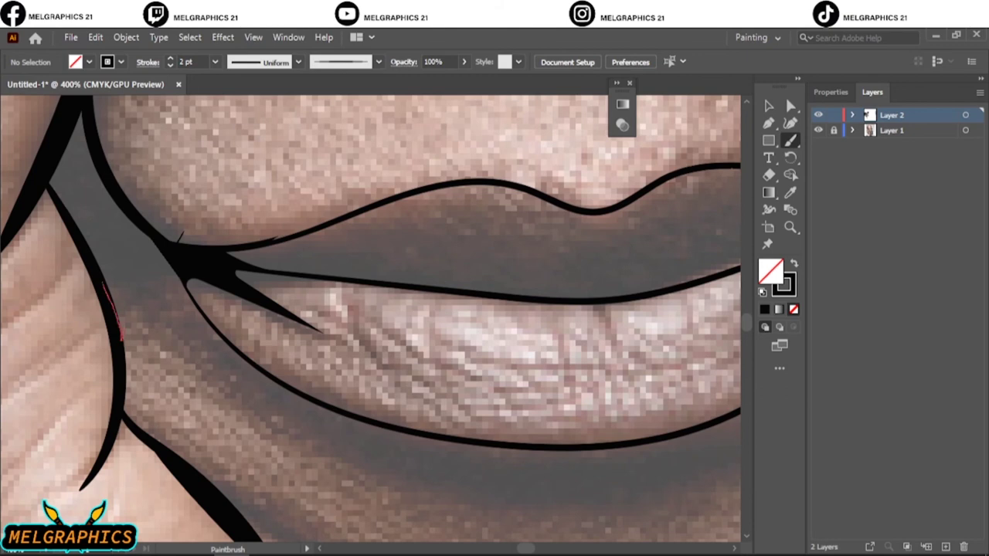
{"action": "mouse_move", "coordinate": [122, 363]}
{"action": "left_mouse_down"}
{"action": "mouse_move", "coordinate": [183, 272]}
{"action": "mouse_move", "coordinate": [167, 386]}
{"action": "left_mouse_up"}
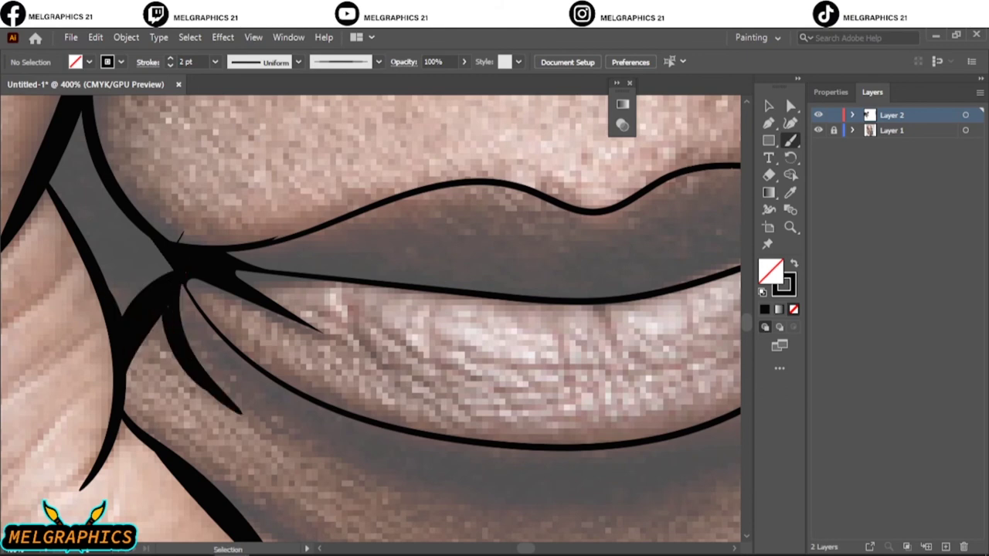
{"action": "key", "text": "ctrl+0"}
{"action": "scroll", "coordinate": [252, 255], "scroll_direction": "up", "scroll_amount": 5}
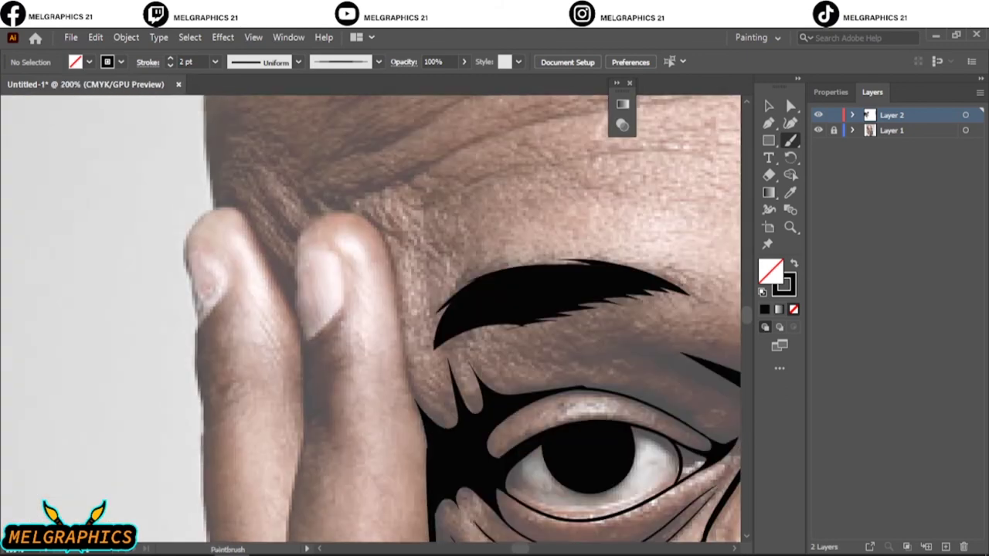
Step: Outline the fingertip and add a stroke along the finger's inner edge
{"action": "left_click_drag", "start_coordinate": [391, 259], "coordinate": [288, 202]}
{"action": "key", "text": "ctrl+z"}
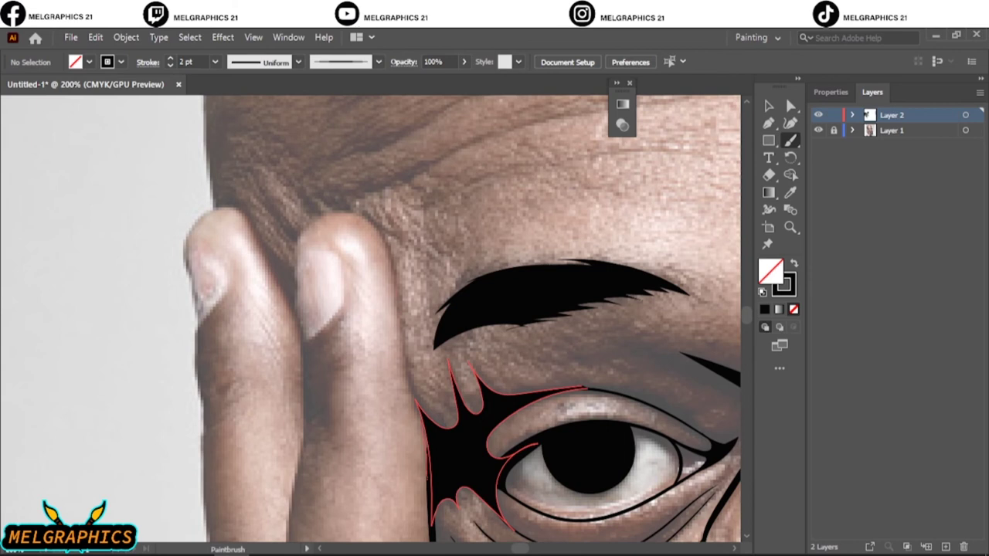
{"action": "key", "text": "ctrl+shift+z"}
{"action": "mouse_move", "coordinate": [287, 359]}
{"action": "left_mouse_down"}
{"action": "mouse_move", "coordinate": [300, 226]}
{"action": "mouse_move", "coordinate": [336, 347]}
{"action": "left_mouse_up"}
{"action": "key", "text": "ctrl+minus"}
{"action": "scroll", "coordinate": [371, 317], "scroll_direction": "down", "scroll_amount": 3}
{"action": "scroll", "coordinate": [371, 317], "scroll_direction": "down", "scroll_amount": 2}
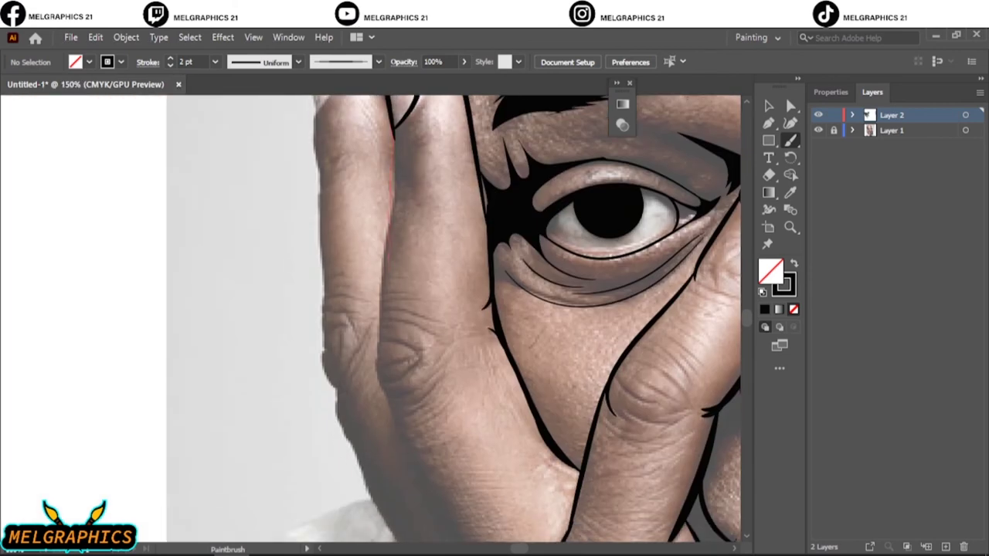
Step: Trace the finger's inner edge and extend the outline down the hand
{"action": "left_click_drag", "start_coordinate": [392, 405], "coordinate": [392, 405]}
{"action": "left_click_drag", "start_coordinate": [391, 204], "coordinate": [394, 109]}
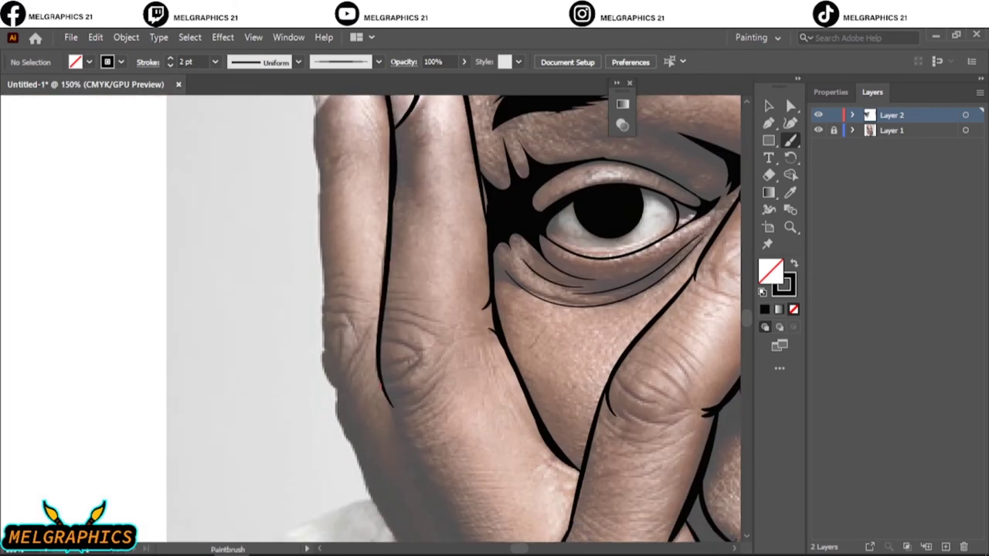
{"action": "scroll", "coordinate": [452, 317], "scroll_direction": "down", "scroll_amount": 3}
{"action": "left_click_drag", "start_coordinate": [391, 267], "coordinate": [473, 429]}
{"action": "key", "text": "ctrl+0"}
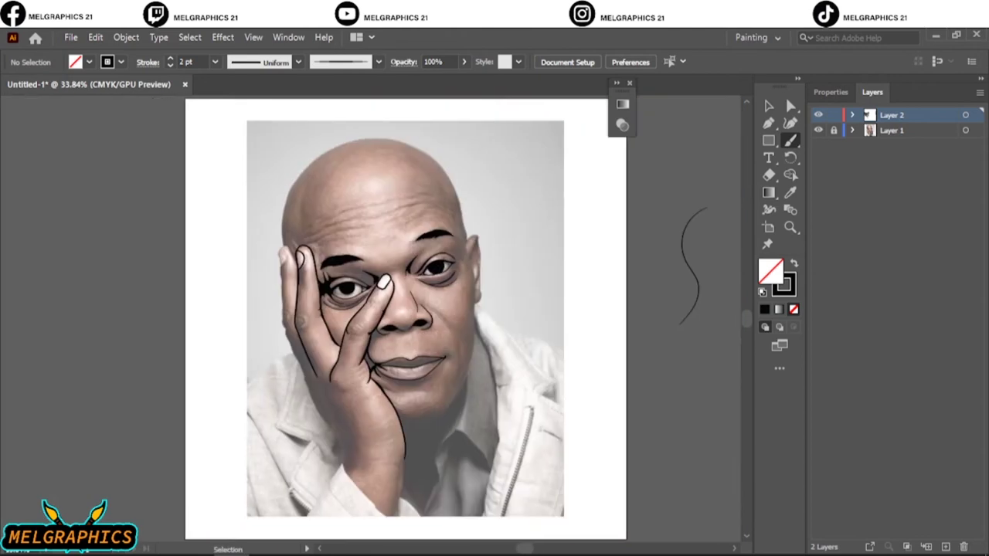
{"action": "key", "text": "ctrl+plus"}
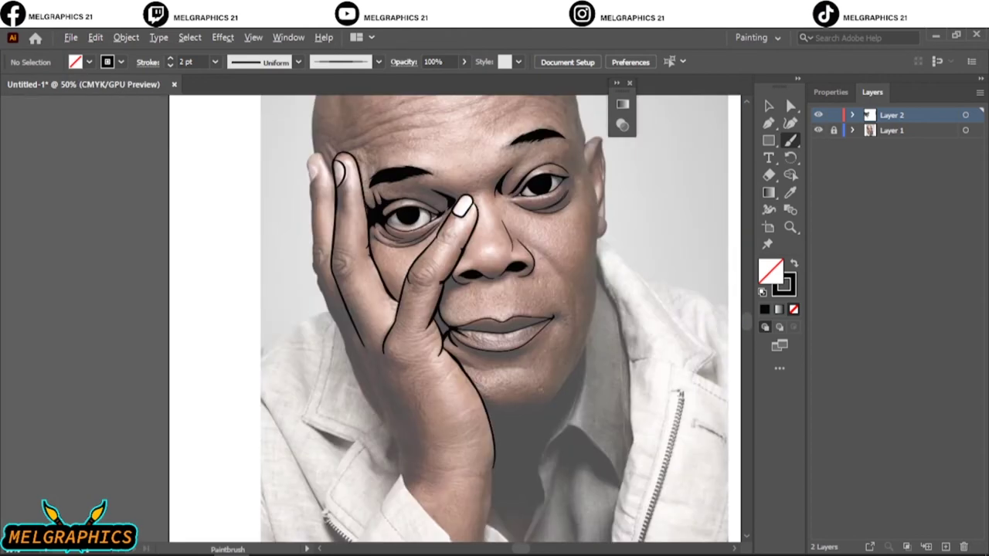
Step: Draw inner-edge strokes on the fingers, including the left finger
{"action": "scroll", "coordinate": [324, 263], "scroll_direction": "up", "scroll_amount": 4}
{"action": "left_click_drag", "start_coordinate": [369, 300], "coordinate": [375, 431]}
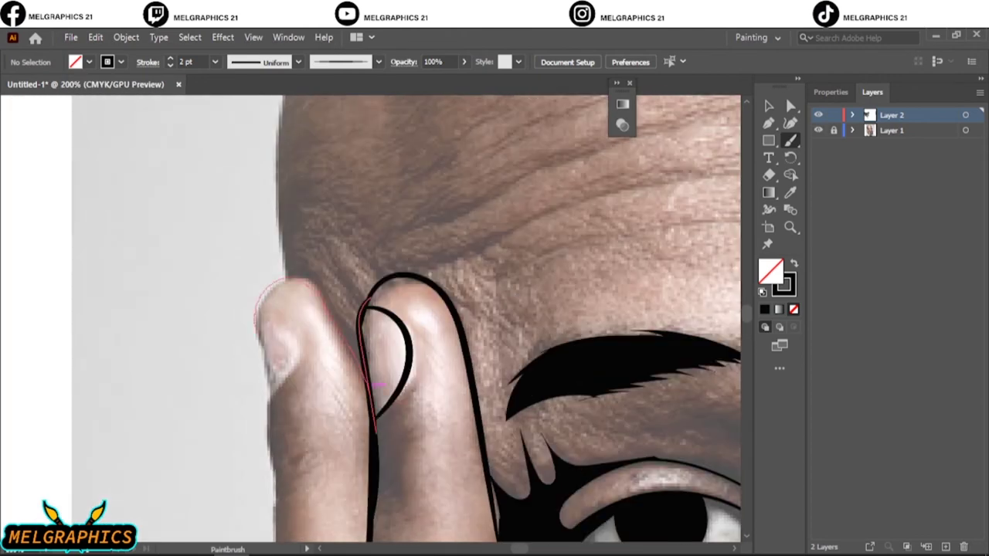
{"action": "left_click_drag", "start_coordinate": [287, 317], "coordinate": [267, 398]}
{"action": "scroll", "coordinate": [278, 386], "scroll_direction": "down", "scroll_amount": 2}
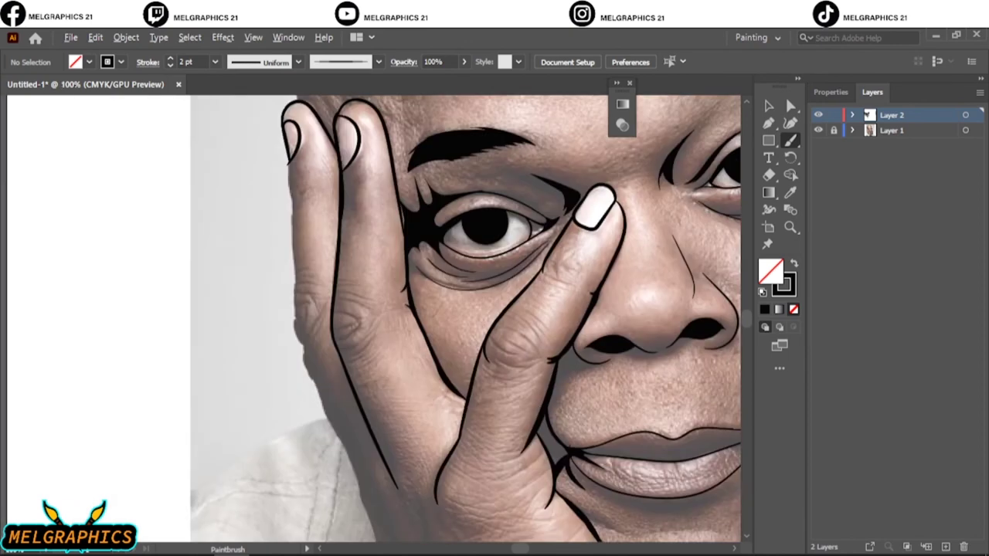
{"action": "scroll", "coordinate": [313, 203], "scroll_direction": "up", "scroll_amount": 2}
Step: Run tapered black edge lines down the lower hand toward the wrist
{"action": "left_click_drag", "start_coordinate": [266, 154], "coordinate": [292, 467]}
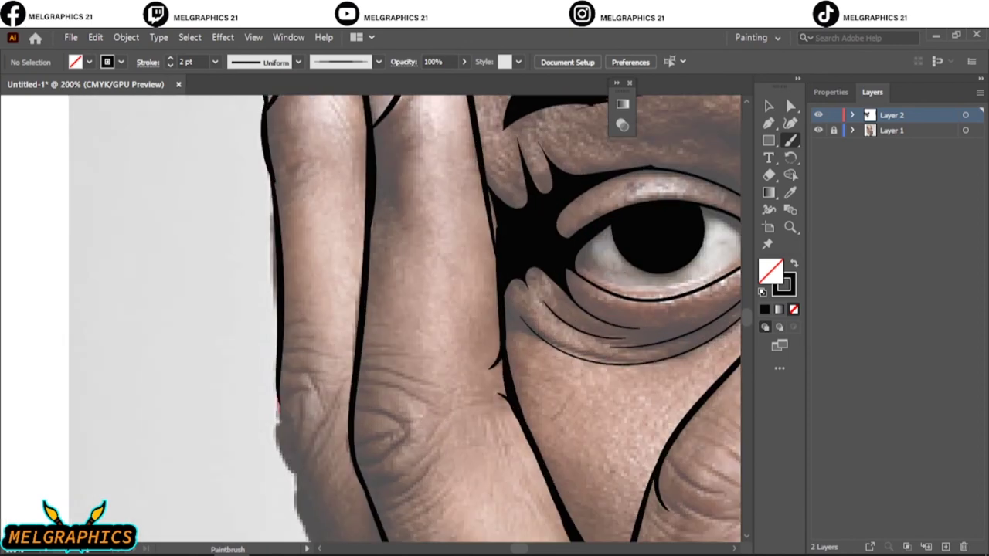
{"action": "scroll", "coordinate": [386, 347], "scroll_direction": "down", "scroll_amount": 5}
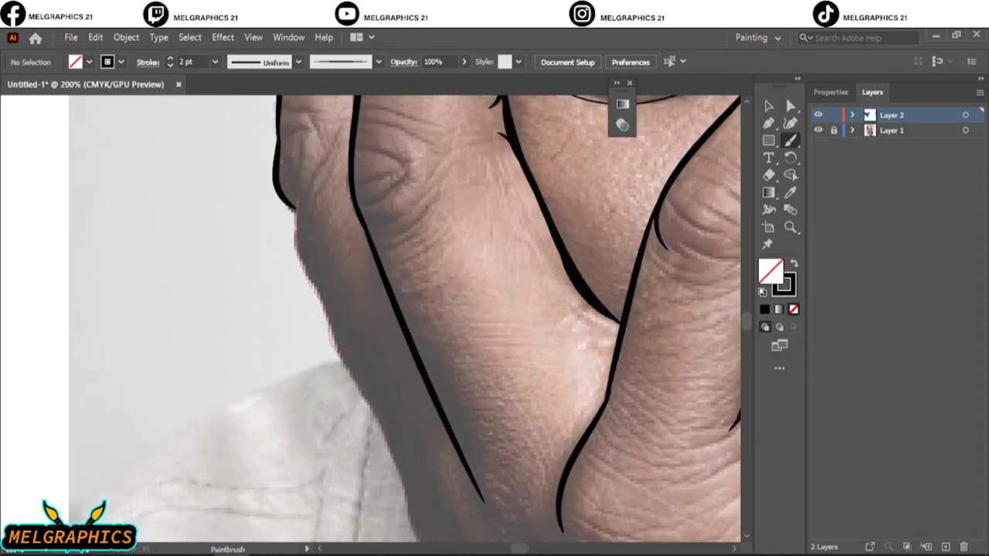
{"action": "scroll", "coordinate": [402, 317], "scroll_direction": "down", "scroll_amount": 3}
{"action": "scroll", "coordinate": [401, 316], "scroll_direction": "down", "scroll_amount": 2}
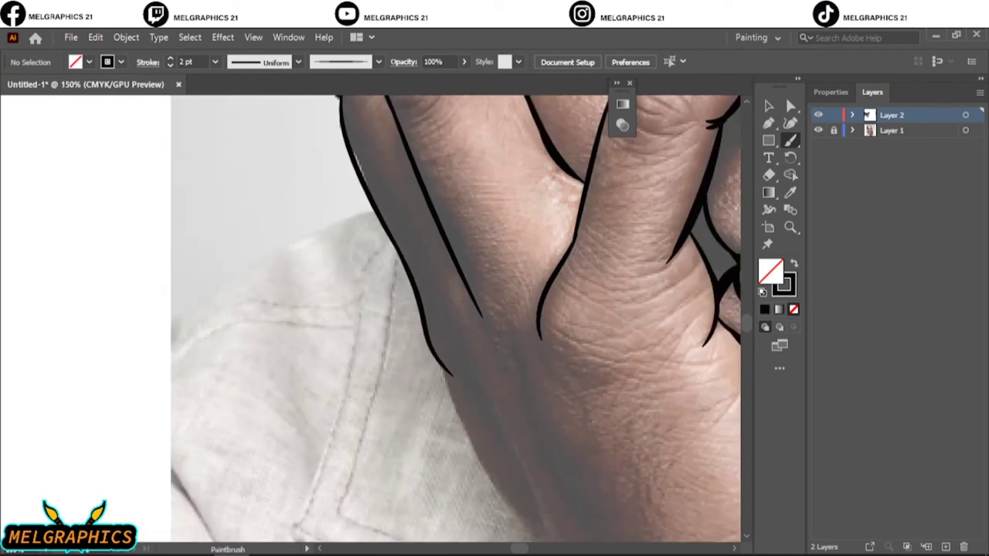
{"action": "scroll", "coordinate": [401, 317], "scroll_direction": "up", "scroll_amount": 1}
{"action": "left_click_drag", "start_coordinate": [245, 246], "coordinate": [317, 333]}
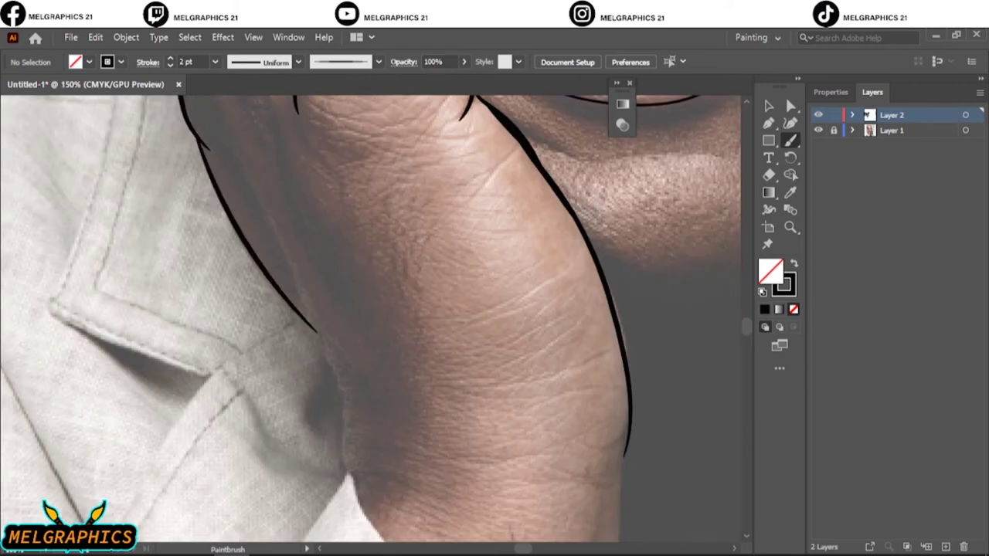
{"action": "left_click_drag", "start_coordinate": [336, 379], "coordinate": [351, 473]}
{"action": "scroll", "coordinate": [348, 463], "scroll_direction": "down", "scroll_amount": 3}
Step: Draw a wavy drip line across the neck and a drip stroke near the collar
{"action": "scroll", "coordinate": [186, 309], "scroll_direction": "up", "scroll_amount": 4}
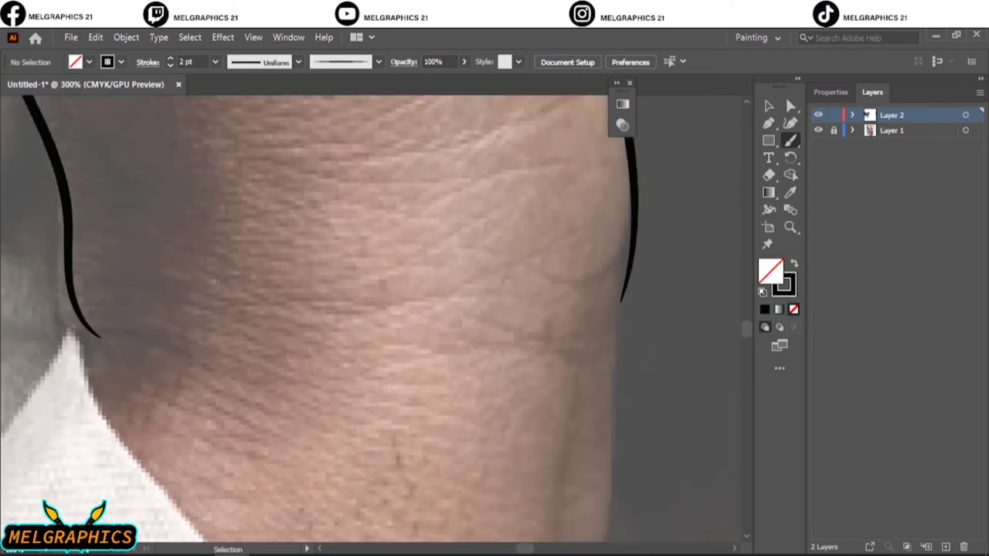
{"action": "mouse_move", "coordinate": [175, 277]}
{"action": "left_mouse_down"}
{"action": "mouse_move", "coordinate": [171, 292]}
{"action": "mouse_move", "coordinate": [221, 361]}
{"action": "mouse_move", "coordinate": [530, 303]}
{"action": "left_mouse_up"}
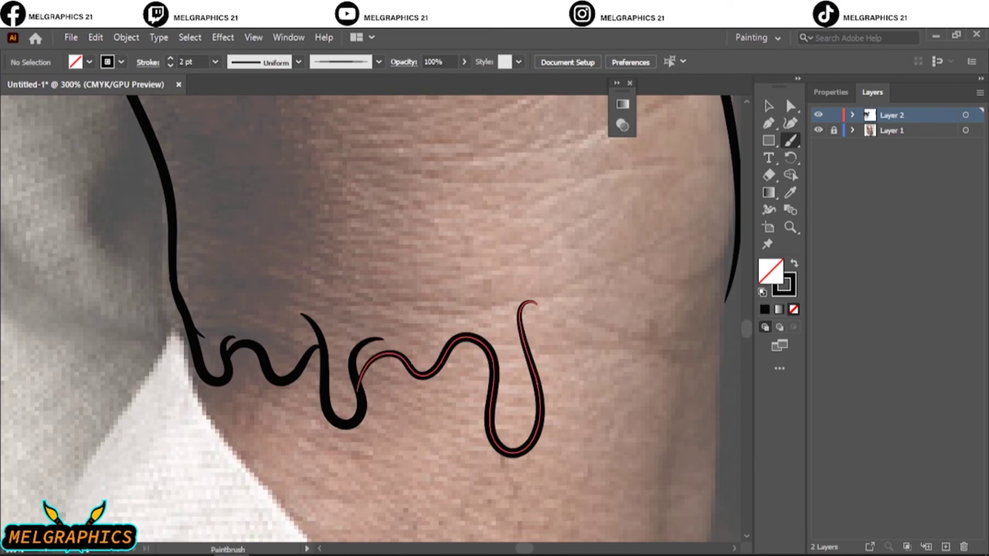
{"action": "scroll", "coordinate": [530, 303], "scroll_direction": "down", "scroll_amount": 3}
{"action": "scroll", "coordinate": [541, 324], "scroll_direction": "up", "scroll_amount": 4}
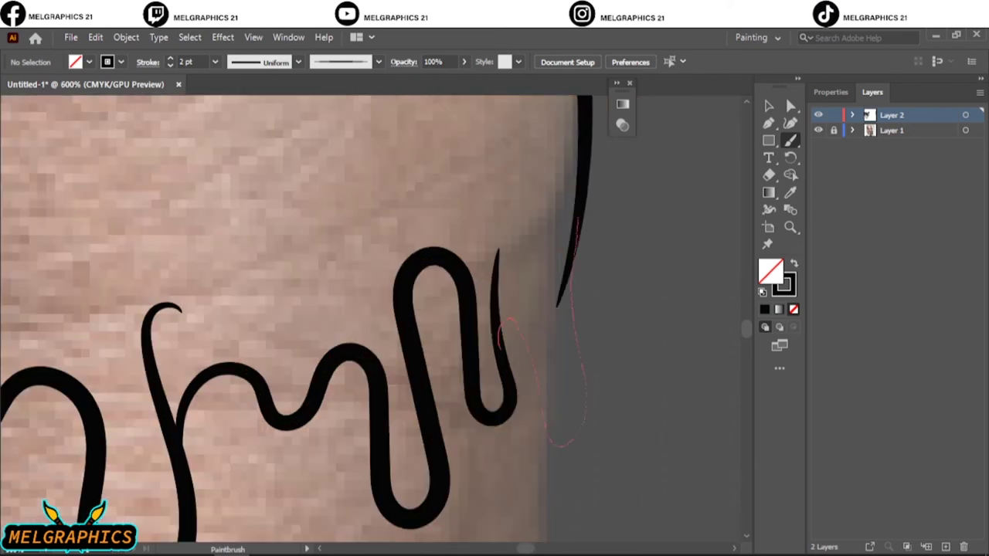
{"action": "scroll", "coordinate": [578, 220], "scroll_direction": "down", "scroll_amount": 3}
{"action": "scroll", "coordinate": [332, 464], "scroll_direction": "up", "scroll_amount": 4}
{"action": "left_click_drag", "start_coordinate": [363, 332], "coordinate": [363, 456]}
{"action": "scroll", "coordinate": [363, 456], "scroll_direction": "down", "scroll_amount": 1}
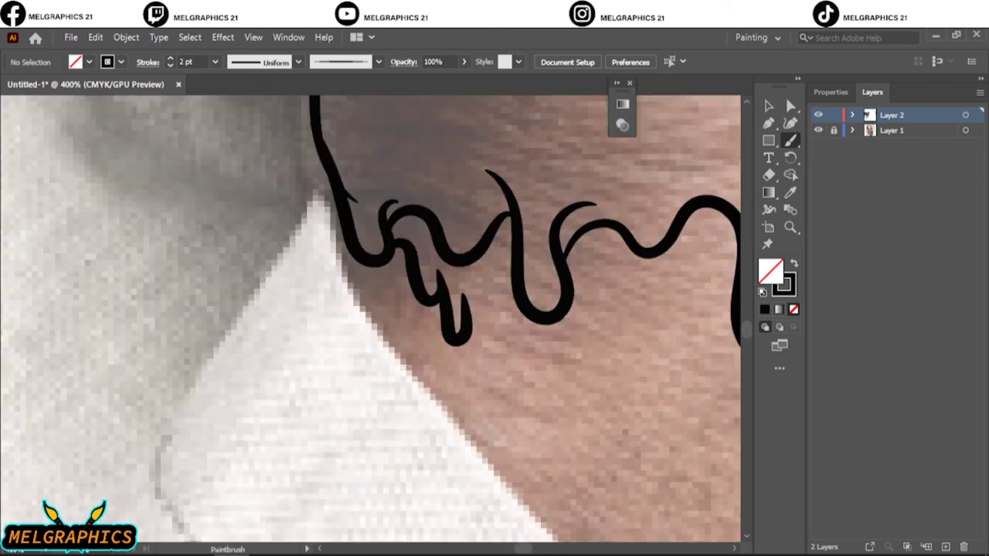
Step: Add more drips, a short curl and looping strokes along the collar line
{"action": "mouse_move", "coordinate": [442, 282]}
{"action": "left_mouse_down"}
{"action": "mouse_move", "coordinate": [475, 332]}
{"action": "mouse_move", "coordinate": [514, 269]}
{"action": "left_mouse_up"}
{"action": "scroll", "coordinate": [514, 268], "scroll_direction": "right", "scroll_amount": 5}
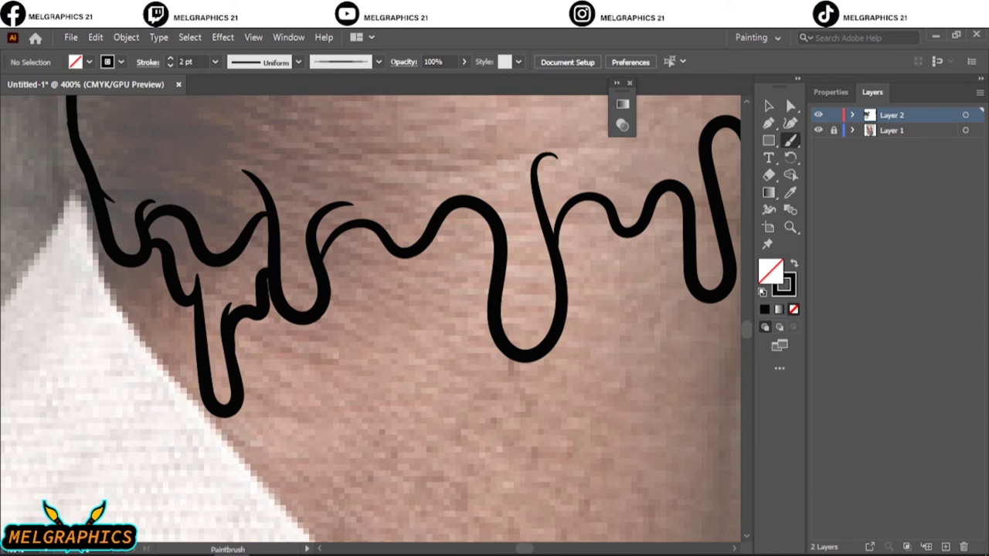
{"action": "left_click_drag", "start_coordinate": [327, 286], "coordinate": [448, 448]}
{"action": "left_click_drag", "start_coordinate": [432, 398], "coordinate": [488, 324]}
{"action": "mouse_move", "coordinate": [355, 297]}
{"action": "left_mouse_down"}
{"action": "mouse_move", "coordinate": [412, 288]}
{"action": "mouse_move", "coordinate": [475, 252]}
{"action": "left_mouse_up"}
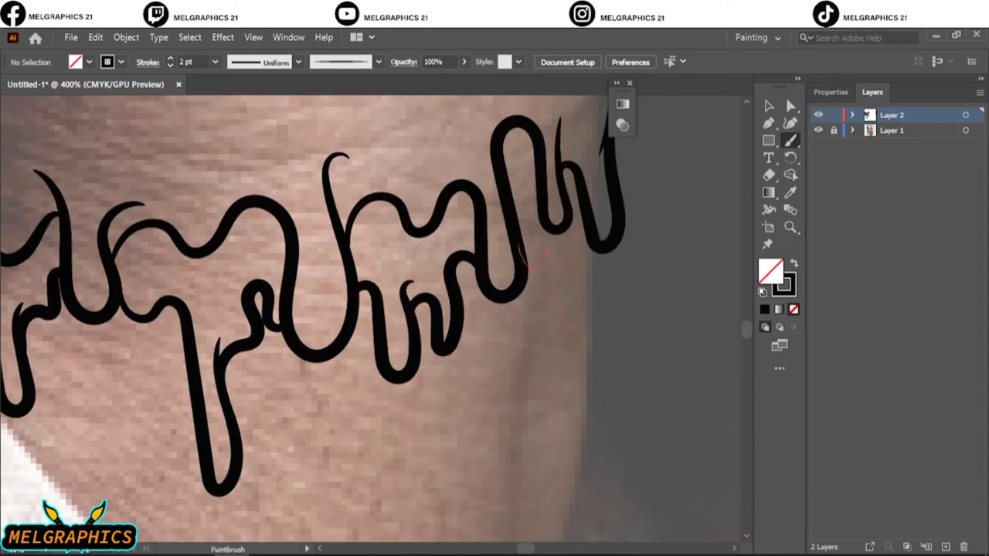
{"action": "left_click_drag", "start_coordinate": [571, 328], "coordinate": [595, 230]}
{"action": "key", "text": "ctrl+0"}
Step: Ink the jawline outline up toward the collar
{"action": "scroll", "coordinate": [397, 382], "scroll_direction": "up", "scroll_amount": 5}
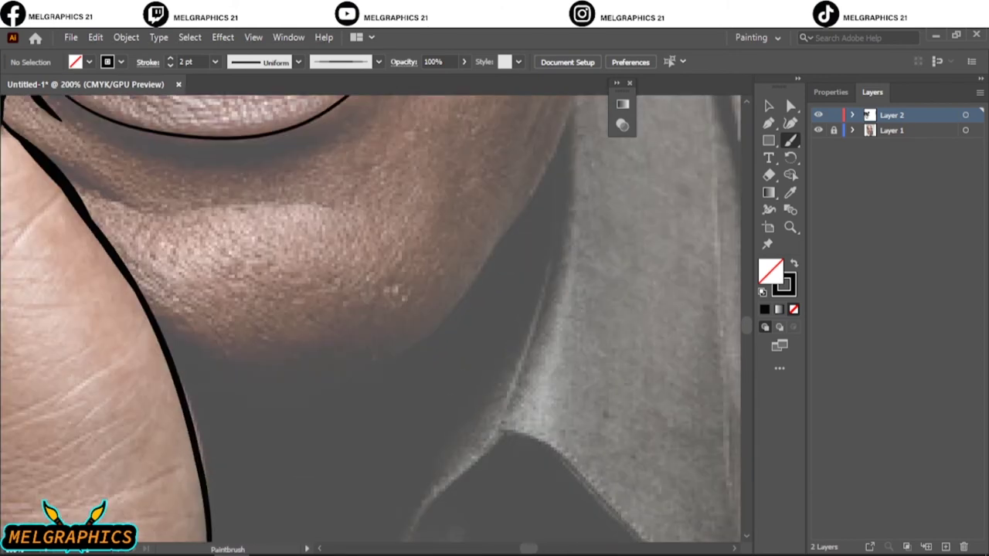
{"action": "left_click_drag", "start_coordinate": [444, 313], "coordinate": [510, 198]}
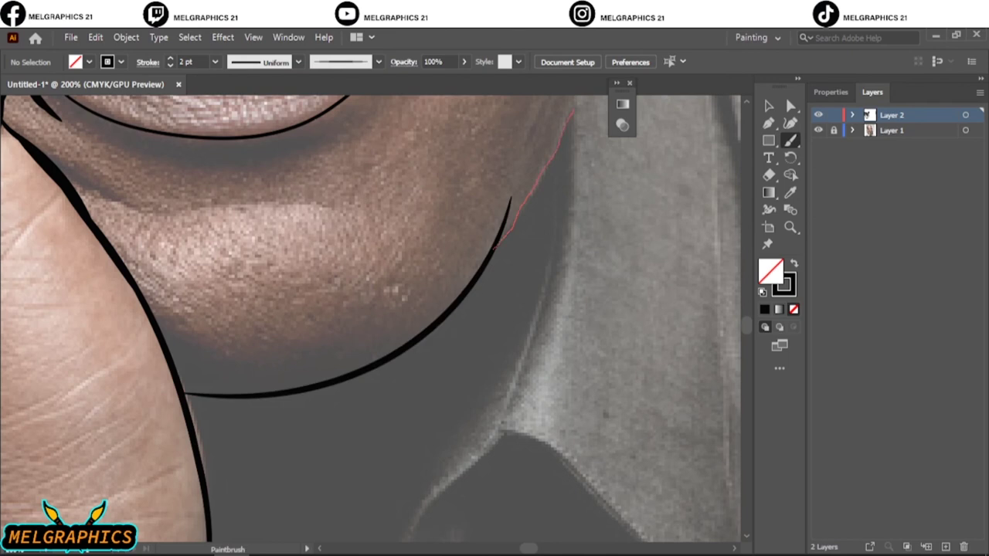
{"action": "scroll", "coordinate": [371, 309], "scroll_direction": "down", "scroll_amount": 3}
{"action": "scroll", "coordinate": [371, 309], "scroll_direction": "up", "scroll_amount": 3}
{"action": "scroll", "coordinate": [371, 309], "scroll_direction": "up", "scroll_amount": 1}
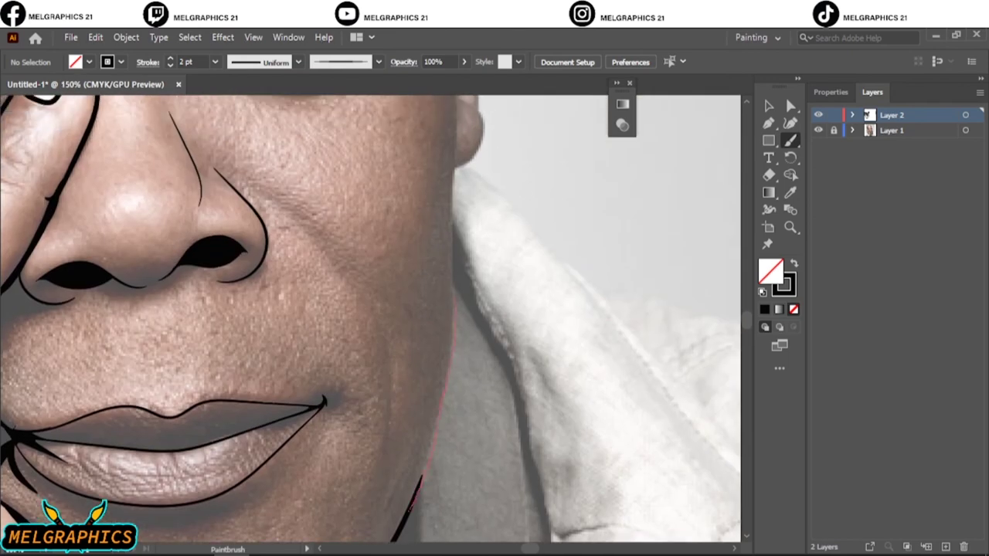
{"action": "scroll", "coordinate": [367, 309], "scroll_direction": "down", "scroll_amount": 3}
{"action": "scroll", "coordinate": [367, 309], "scroll_direction": "up", "scroll_amount": 3}
{"action": "scroll", "coordinate": [367, 309], "scroll_direction": "down", "scroll_amount": 1}
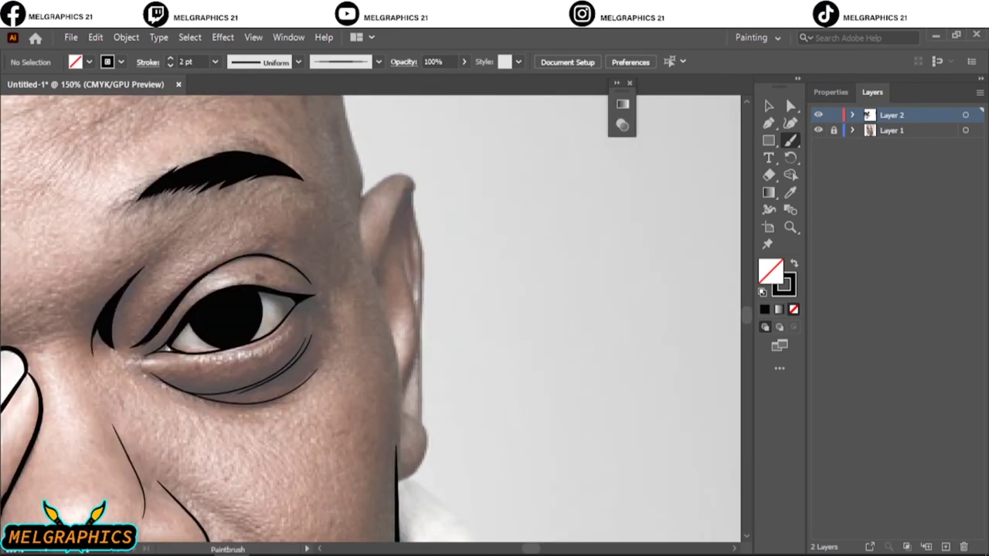
Step: Outline the right cheek edge, redrawing the stroke once
{"action": "left_click_drag", "start_coordinate": [397, 418], "coordinate": [361, 217]}
{"action": "key", "text": "ctrl+z"}
{"action": "left_click_drag", "start_coordinate": [371, 274], "coordinate": [362, 216]}
{"action": "scroll", "coordinate": [371, 309], "scroll_direction": "up", "scroll_amount": 3}
{"action": "scroll", "coordinate": [371, 309], "scroll_direction": "up", "scroll_amount": 2}
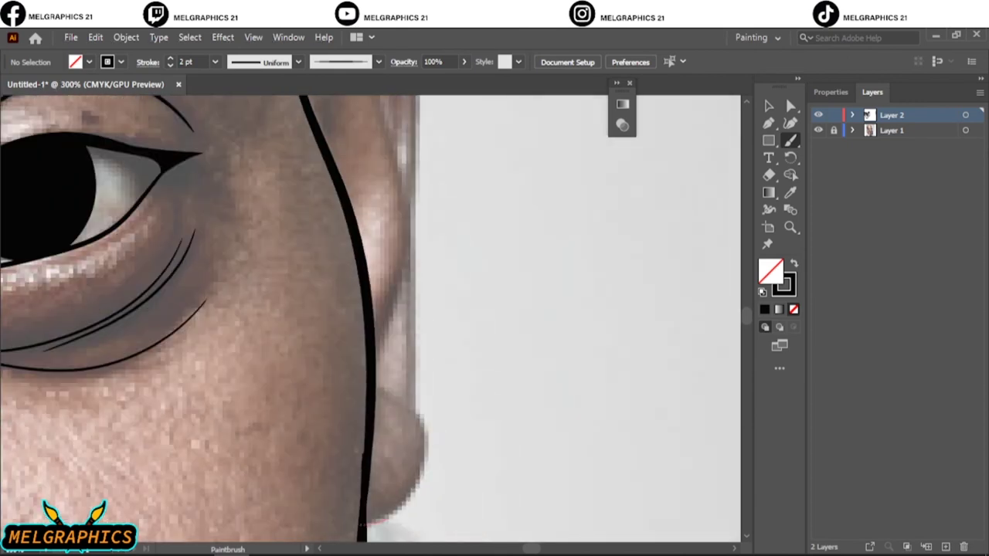
Step: Outline the lower cheek bump and the right edge of the ear
{"action": "left_click_drag", "start_coordinate": [371, 522], "coordinate": [421, 397]}
{"action": "scroll", "coordinate": [421, 398], "scroll_direction": "up", "scroll_amount": 4}
{"action": "scroll", "coordinate": [421, 398], "scroll_direction": "up", "scroll_amount": 1}
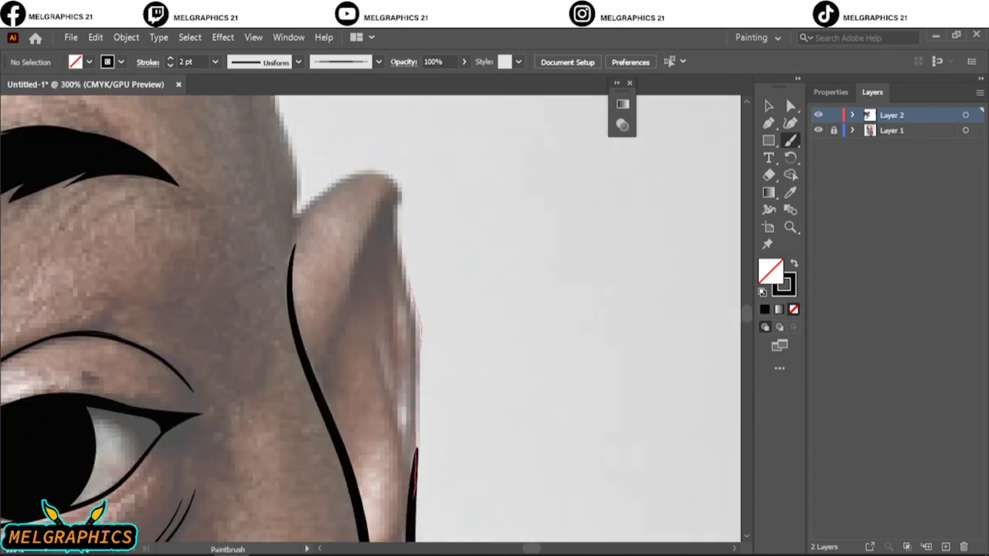
{"action": "left_click_drag", "start_coordinate": [414, 267], "coordinate": [400, 201]}
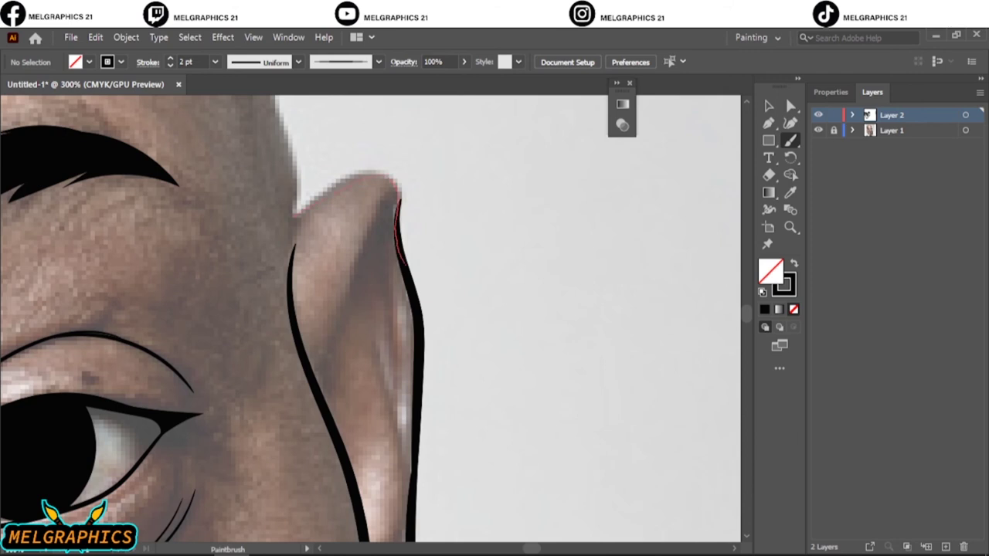
{"action": "key", "text": "ctrl+0"}
{"action": "scroll", "coordinate": [371, 309], "scroll_direction": "up", "scroll_amount": 3}
{"action": "scroll", "coordinate": [371, 309], "scroll_direction": "up", "scroll_amount": 1}
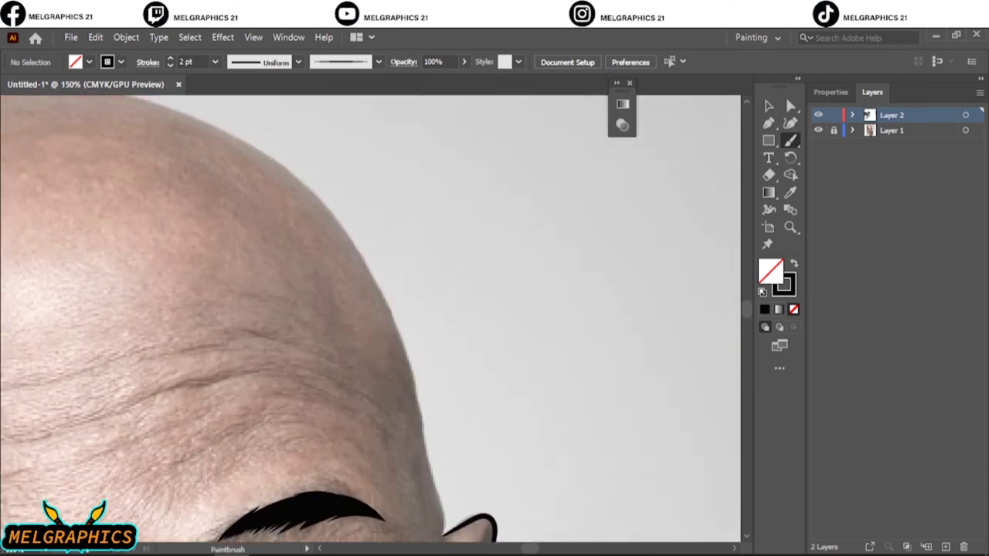
Step: Trace the head's edge up and over the top curve of the crown
{"action": "left_click_drag", "start_coordinate": [418, 415], "coordinate": [369, 264]}
{"action": "key", "text": "ctrl+z"}
{"action": "scroll", "coordinate": [369, 264], "scroll_direction": "up", "scroll_amount": 1}
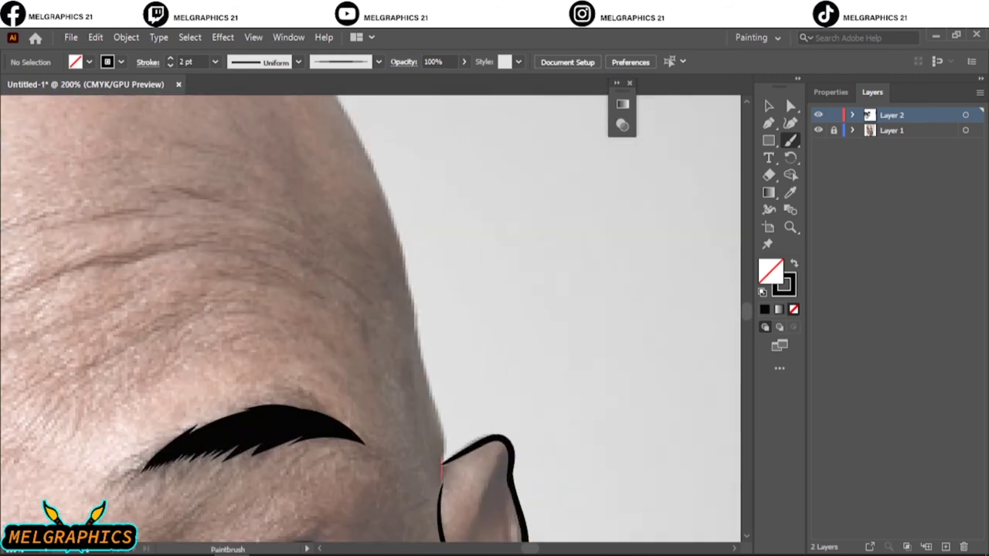
{"action": "left_click_drag", "start_coordinate": [442, 464], "coordinate": [338, 96]}
{"action": "left_click_drag", "start_coordinate": [332, 193], "coordinate": [680, 510]}
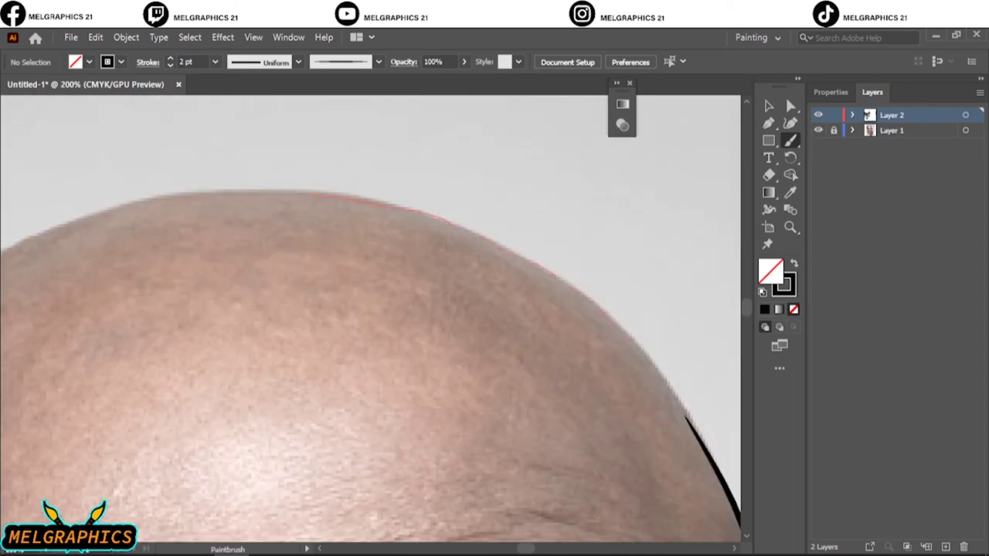
{"action": "left_click_drag", "start_coordinate": [686, 419], "coordinate": [695, 436]}
Step: Finish the outline along the left edge of the head
{"action": "key", "text": "ctrl+0"}
{"action": "scroll", "coordinate": [371, 309], "scroll_direction": "up", "scroll_amount": 3}
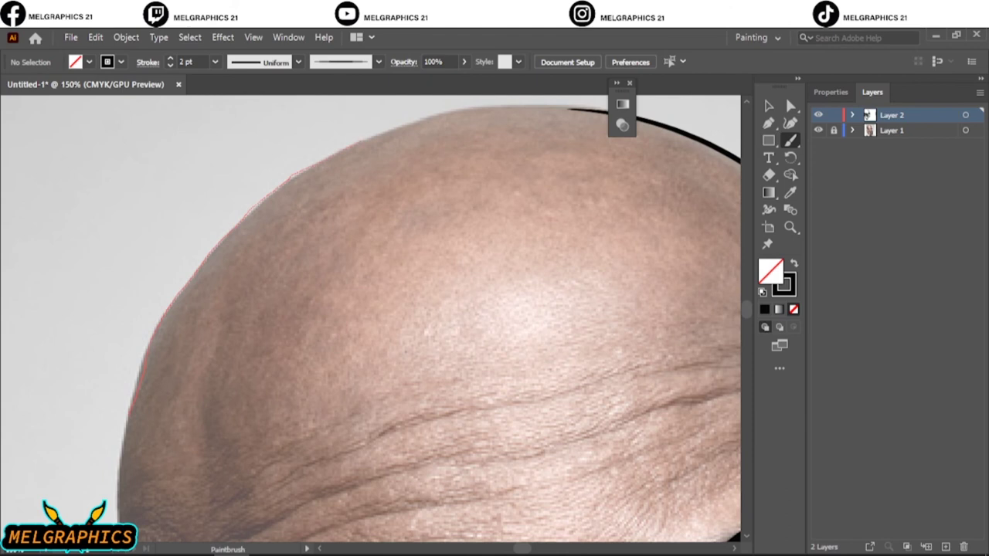
{"action": "left_click_drag", "start_coordinate": [533, 105], "coordinate": [567, 108]}
{"action": "key", "text": "ctrl+equal"}
{"action": "key", "text": "ctrl+equal"}
{"action": "scroll", "coordinate": [479, 316], "scroll_direction": "down", "scroll_amount": 1}
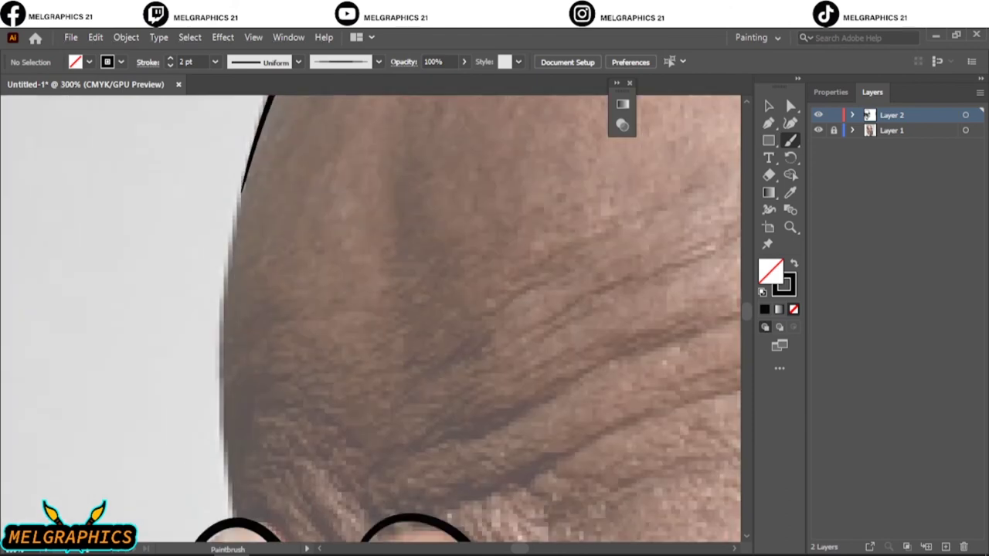
{"action": "left_click_drag", "start_coordinate": [230, 525], "coordinate": [230, 533]}
Step: Switch to the Pencil with black fill and no stroke, zoomed on the mouth corner
{"action": "key", "text": "ctrl+0"}
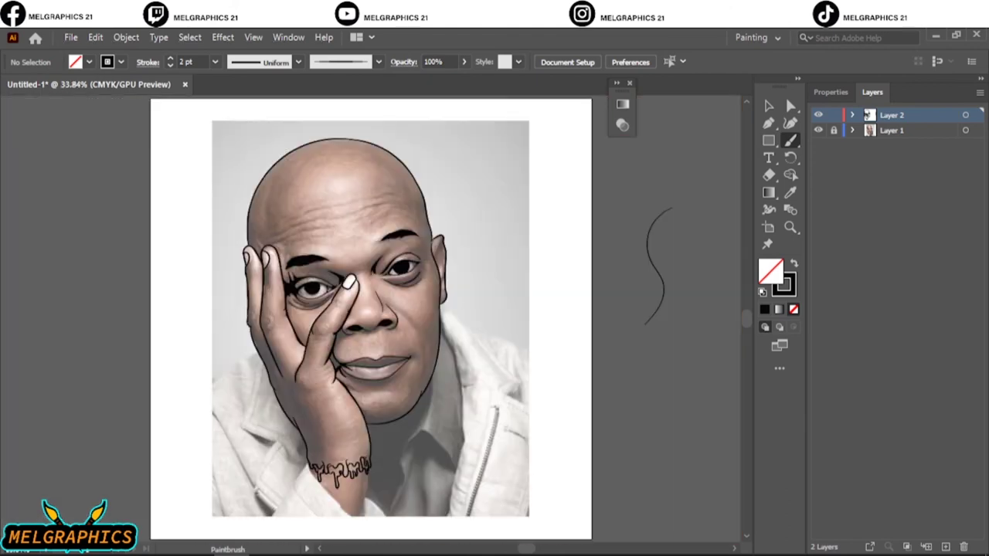
{"action": "key", "text": "ctrl+1"}
{"action": "scroll", "coordinate": [371, 316], "scroll_direction": "up", "scroll_amount": 2}
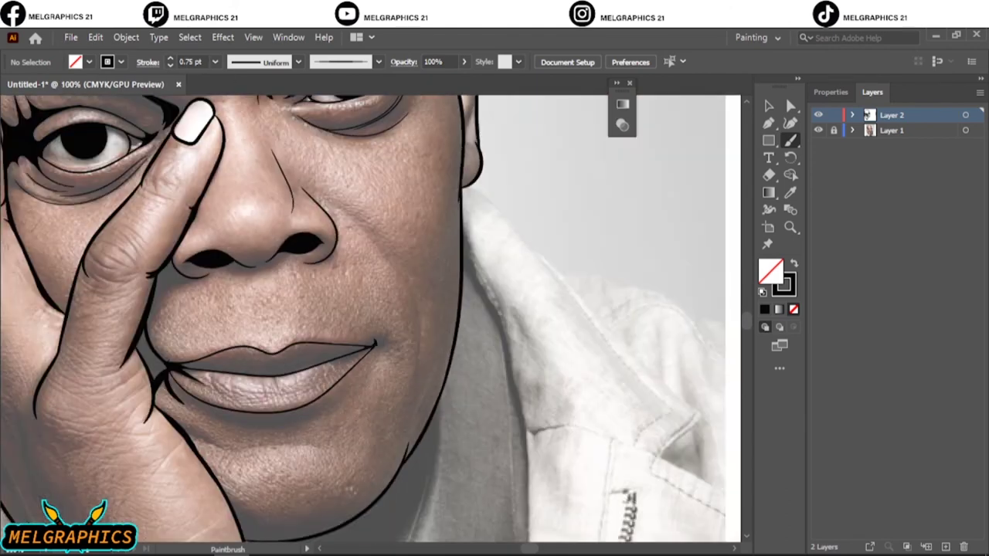
{"action": "key", "text": "n"}
{"action": "key", "text": "shift+x"}
{"action": "key", "text": "ctrl+equal"}
{"action": "key", "text": "ctrl+equal"}
{"action": "key", "text": "ctrl+equal"}
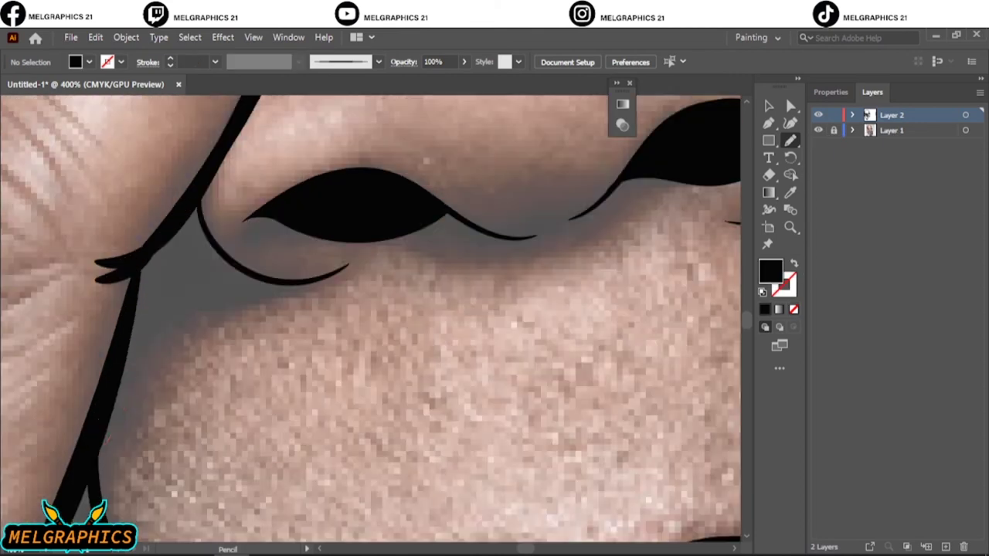
Step: Draw filled black shadow shapes at the mouth corner and a sliver along the lip crease
{"action": "left_click_drag", "start_coordinate": [100, 415], "coordinate": [270, 284]}
{"action": "scroll", "coordinate": [370, 317], "scroll_direction": "down", "scroll_amount": 5}
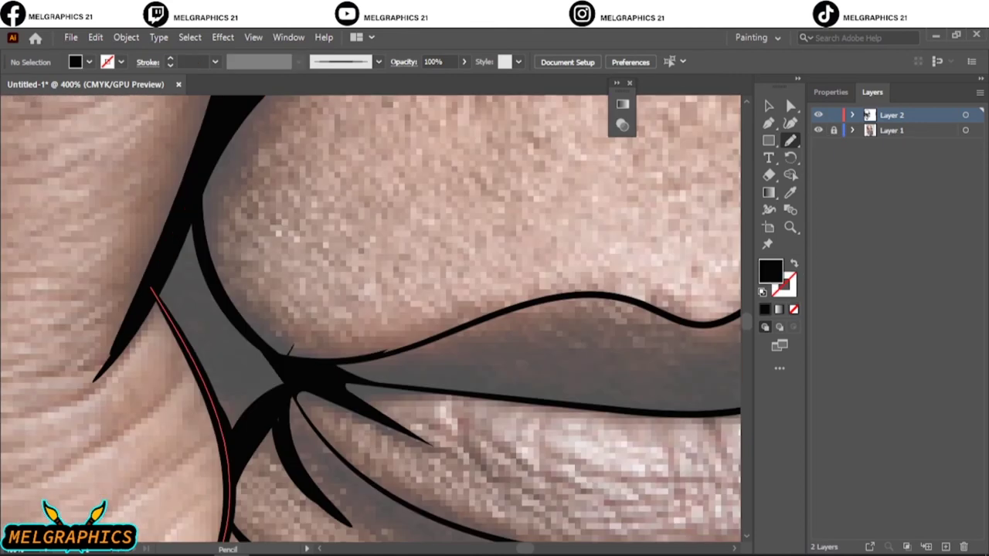
{"action": "left_click_drag", "start_coordinate": [185, 207], "coordinate": [286, 461]}
{"action": "scroll", "coordinate": [371, 317], "scroll_direction": "down", "scroll_amount": 5}
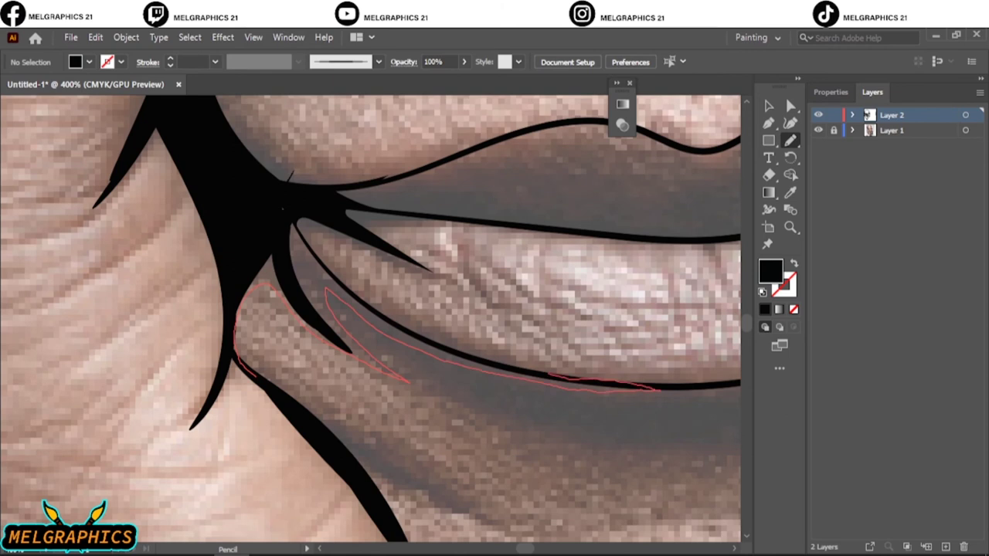
{"action": "left_click_drag", "start_coordinate": [255, 247], "coordinate": [255, 247]}
Step: Return to the Paintbrush with a black stroke, zoomed on the forehead
{"action": "key", "text": "ctrl+0"}
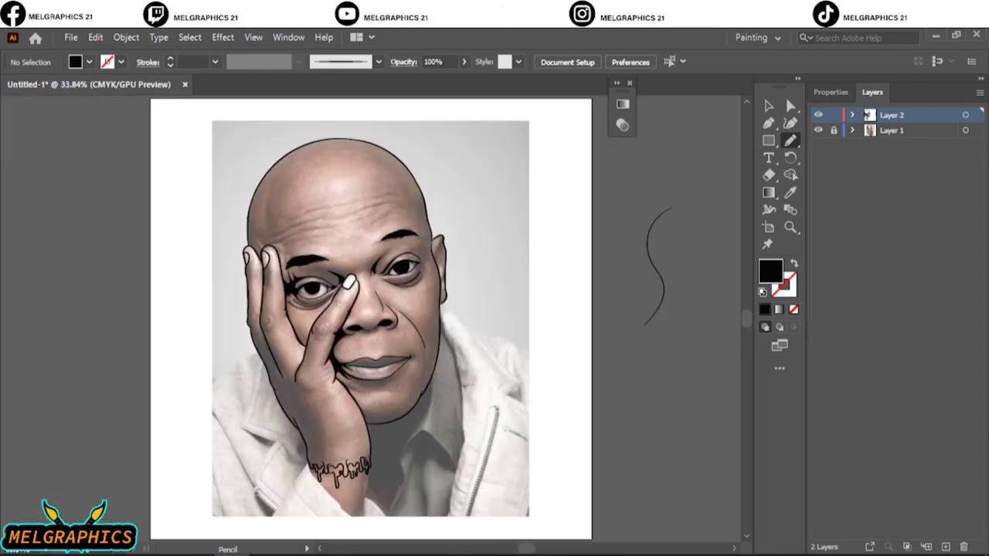
{"action": "key", "text": "ctrl+plus"}
{"action": "key", "text": "ctrl+plus"}
{"action": "key", "text": "ctrl+plus"}
{"action": "key", "text": "b"}
{"action": "key", "text": "shift+x"}
Step: Draw four 0.75 pt wrinkle lines across the forehead
{"action": "key", "text": "ctrl+plus"}
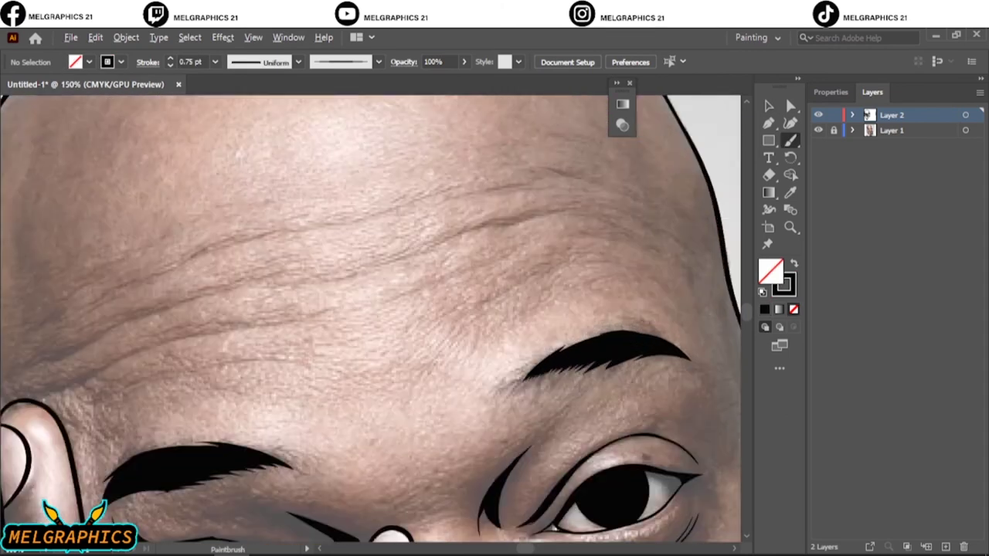
{"action": "key", "text": "ctrl+minus"}
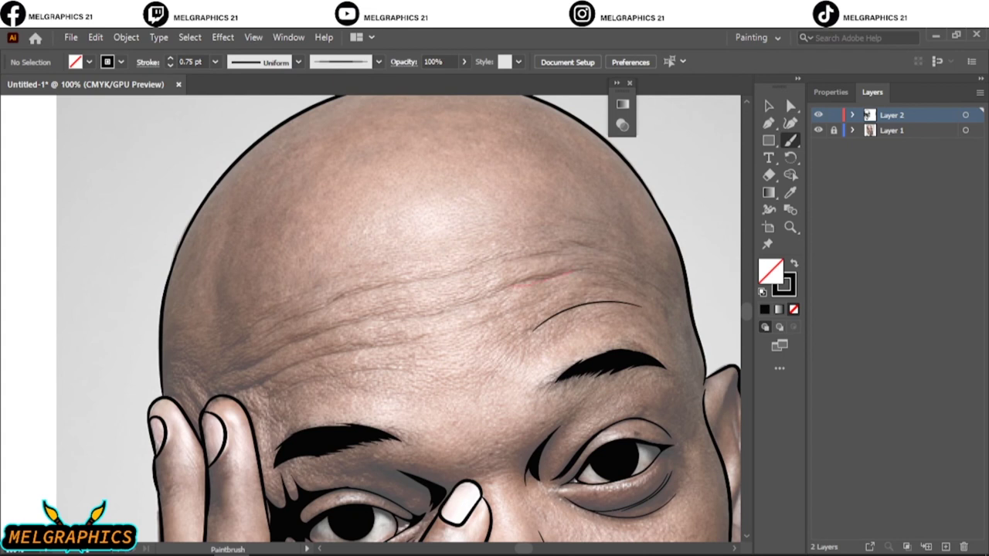
{"action": "left_click_drag", "start_coordinate": [409, 285], "coordinate": [520, 255]}
{"action": "left_click_drag", "start_coordinate": [508, 257], "coordinate": [637, 265]}
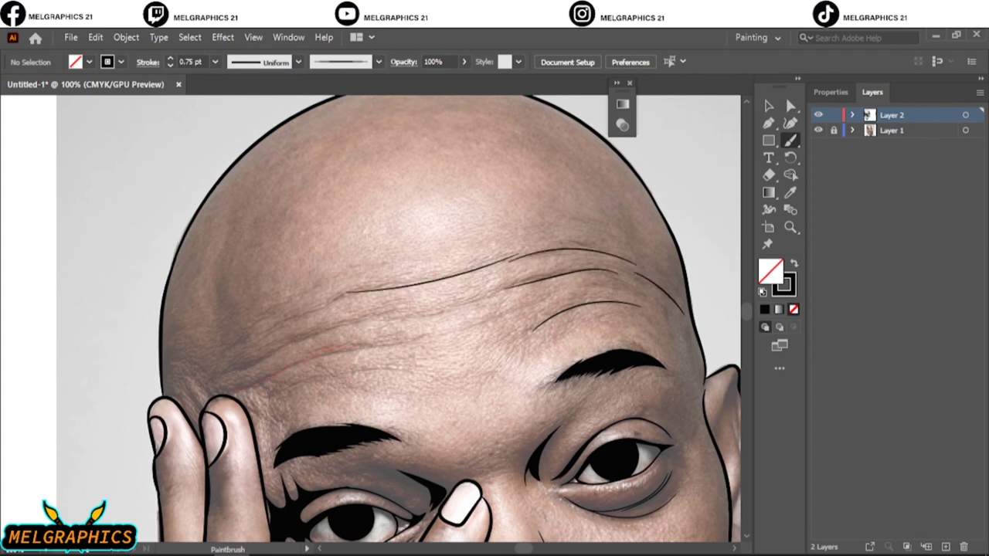
{"action": "left_click_drag", "start_coordinate": [344, 346], "coordinate": [417, 337]}
{"action": "left_click_drag", "start_coordinate": [243, 370], "coordinate": [395, 317]}
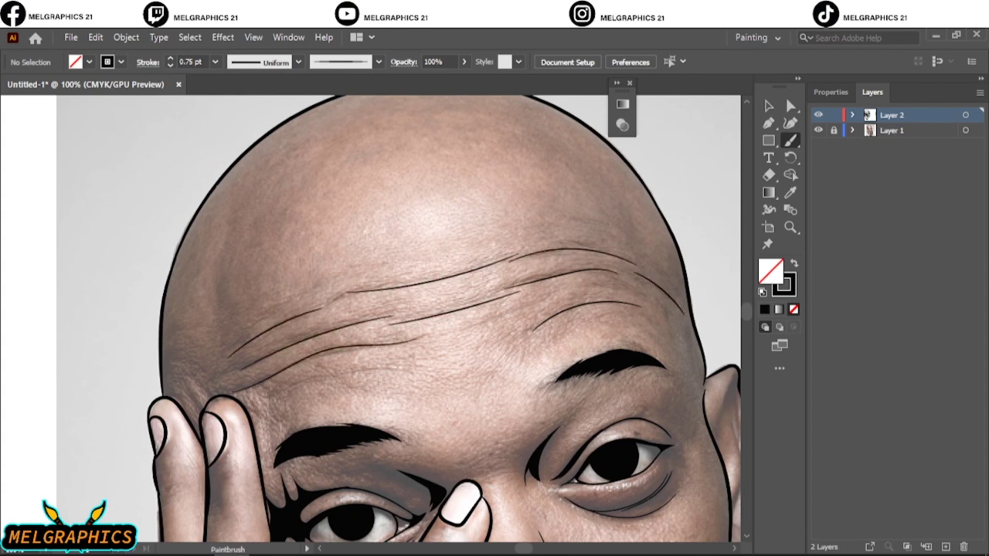
Step: Add a 0.5 pt forehead wrinkle and two short 0.75 pt wrinkles above the fingers
{"action": "left_click", "coordinate": [169, 66]}
{"action": "left_click_drag", "start_coordinate": [445, 336], "coordinate": [608, 285]}
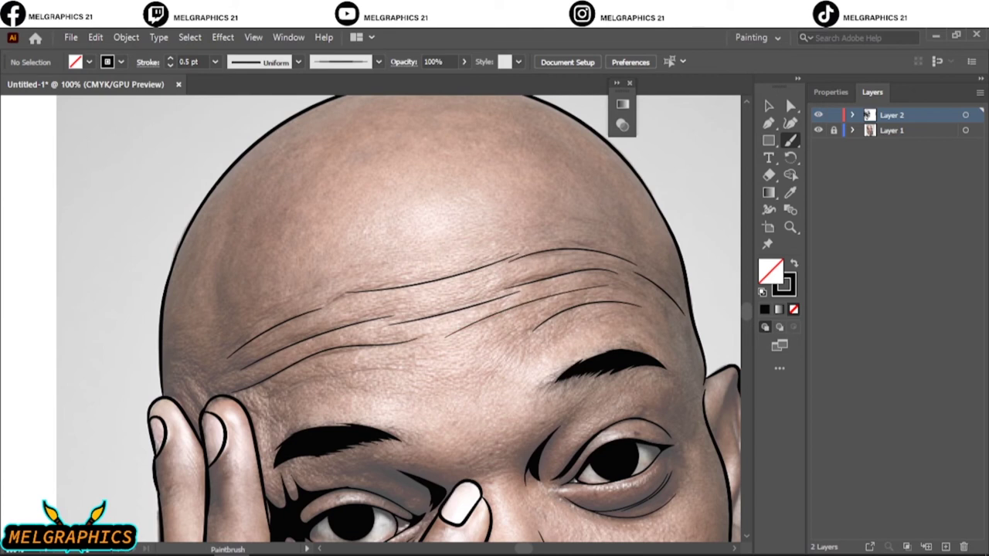
{"action": "scroll", "coordinate": [139, 415], "scroll_direction": "up", "scroll_amount": 3}
{"action": "left_click", "coordinate": [170, 58]}
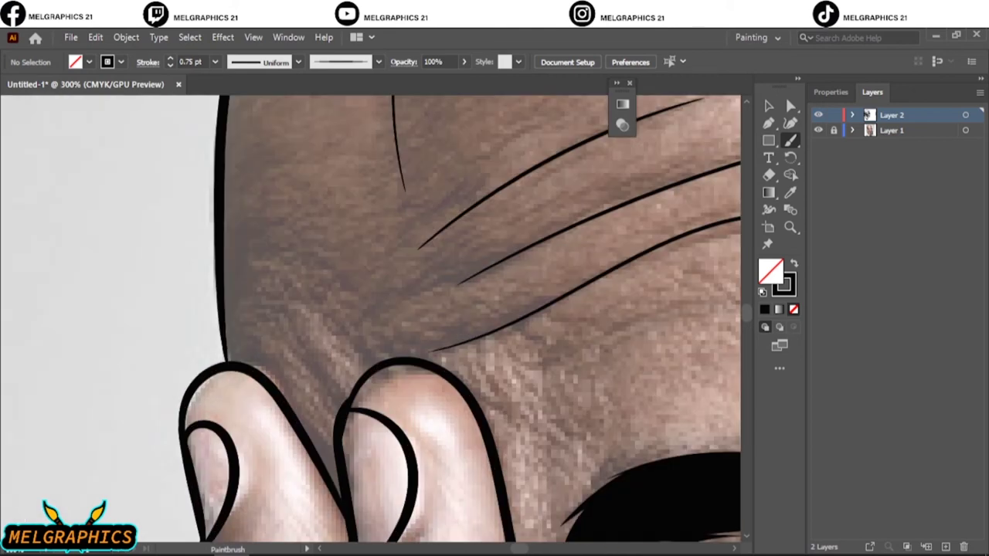
{"action": "left_click_drag", "start_coordinate": [277, 325], "coordinate": [332, 397]}
{"action": "left_click_drag", "start_coordinate": [295, 288], "coordinate": [353, 357]}
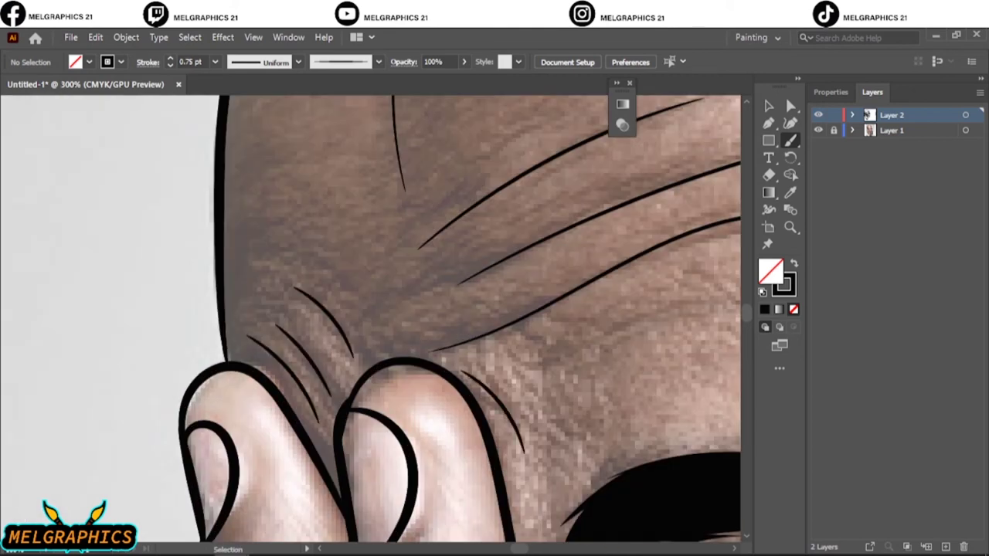
{"action": "key", "text": "ctrl+0"}
{"action": "scroll", "coordinate": [390, 404], "scroll_direction": "up", "scroll_amount": 5}
Step: Draw a curved crease below the lower lip
{"action": "left_click_drag", "start_coordinate": [224, 377], "coordinate": [422, 378]}
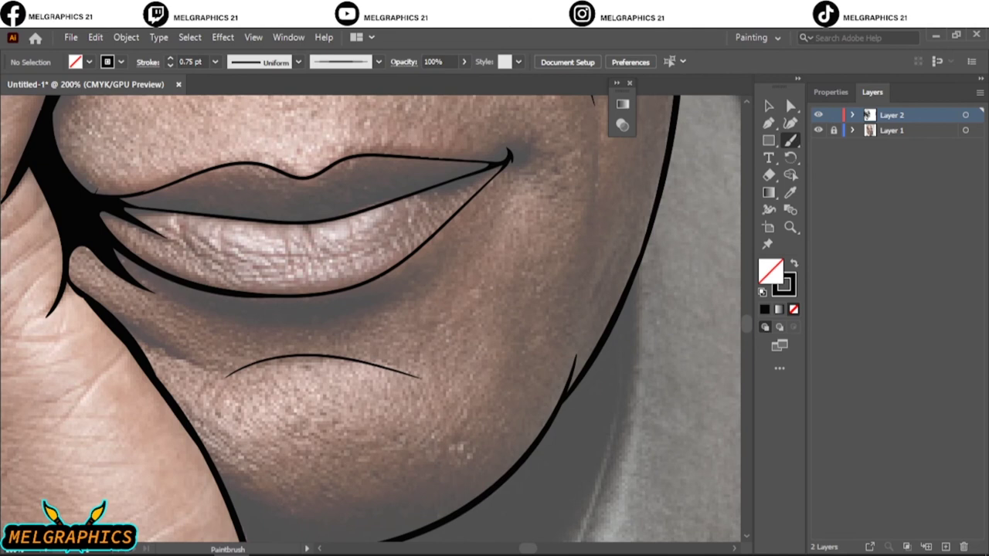
{"action": "key", "text": "ctrl+0"}
{"action": "scroll", "coordinate": [282, 232], "scroll_direction": "up", "scroll_amount": 5}
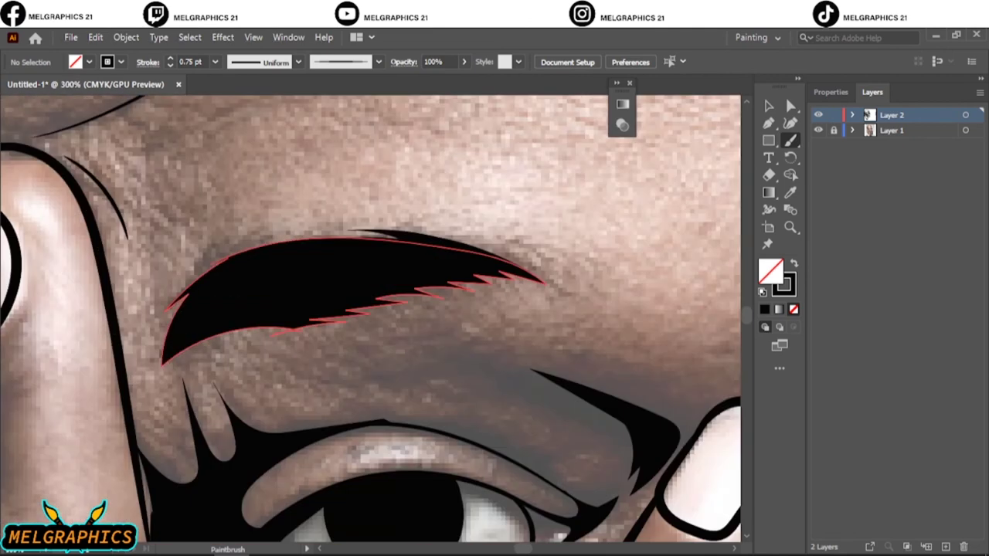
Step: Add 0.5 pt tapered hair strokes along the eyebrow's top, lower edge and upper left
{"action": "left_click_drag", "start_coordinate": [433, 233], "coordinate": [541, 274]}
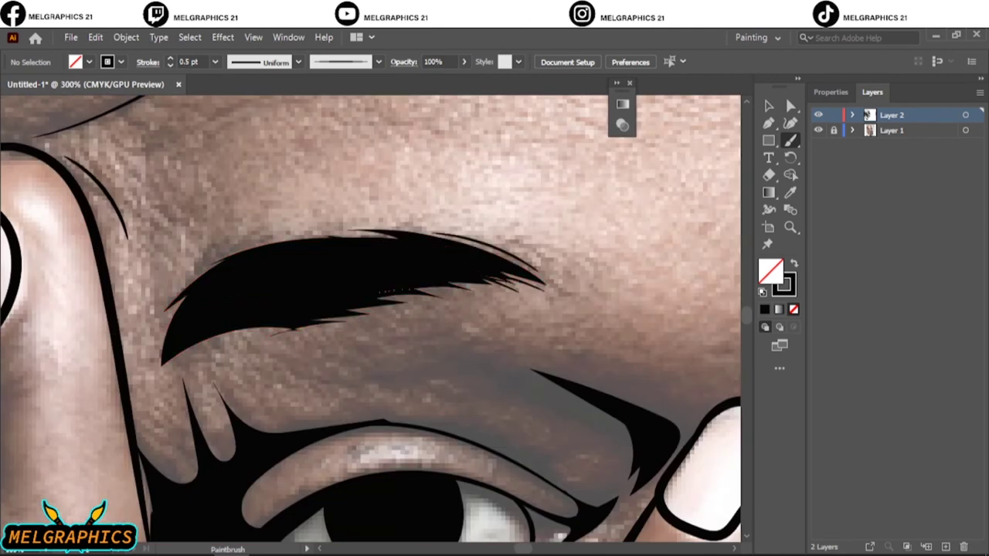
{"action": "mouse_move", "coordinate": [475, 290]}
{"action": "left_mouse_down"}
{"action": "mouse_move", "coordinate": [378, 304]}
{"action": "mouse_move", "coordinate": [171, 364]}
{"action": "left_mouse_up"}
{"action": "left_click_drag", "start_coordinate": [295, 333], "coordinate": [178, 367]}
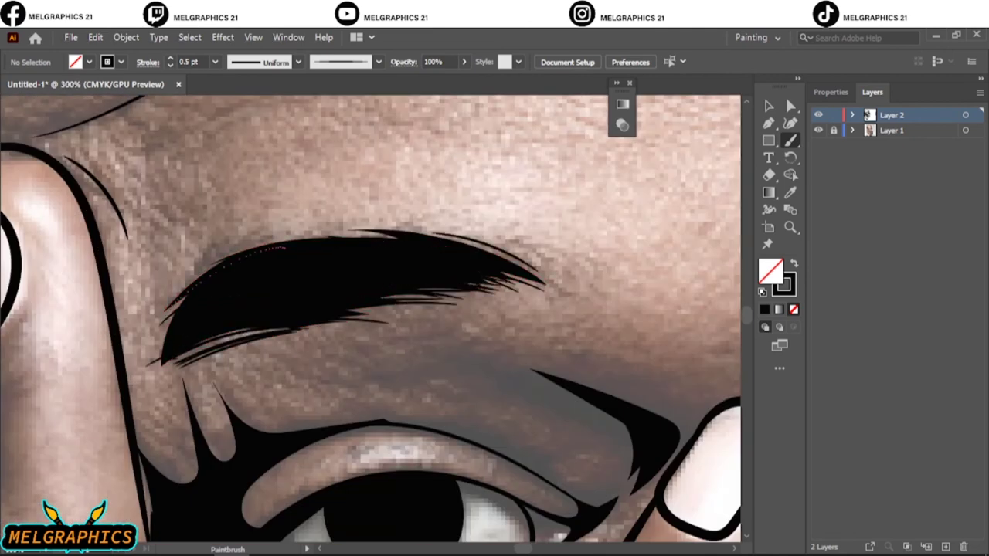
{"action": "left_click_drag", "start_coordinate": [224, 259], "coordinate": [164, 317]}
{"action": "left_click_drag", "start_coordinate": [397, 232], "coordinate": [293, 240]}
Step: Add 0.25 pt fine hairs at both eyebrow tails and the left tip
{"action": "left_click", "coordinate": [170, 65]}
{"action": "left_click_drag", "start_coordinate": [570, 232], "coordinate": [444, 246]}
{"action": "left_click_drag", "start_coordinate": [579, 266], "coordinate": [495, 285]}
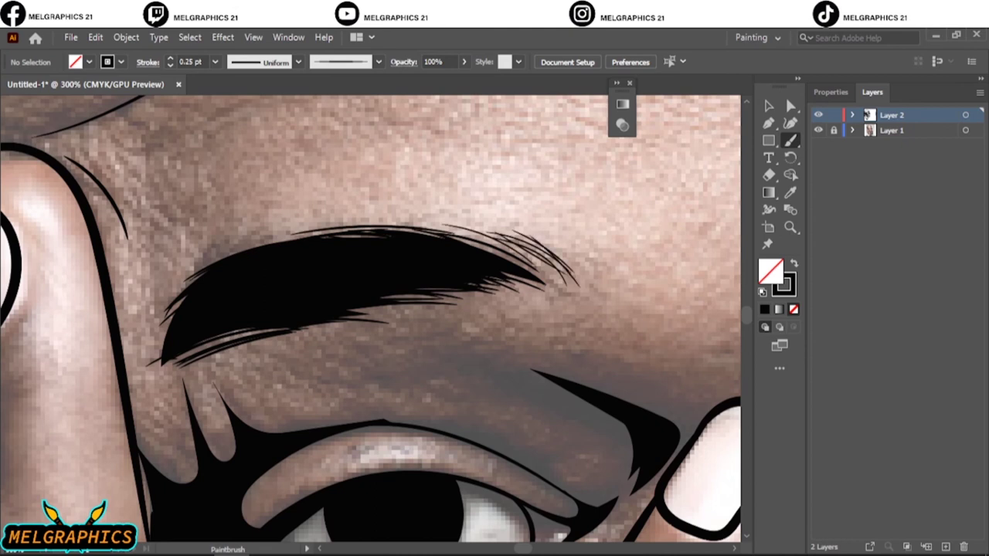
{"action": "key", "text": "ctrl+minus"}
{"action": "key", "text": "ctrl+plus"}
{"action": "left_click_drag", "start_coordinate": [406, 229], "coordinate": [318, 300]}
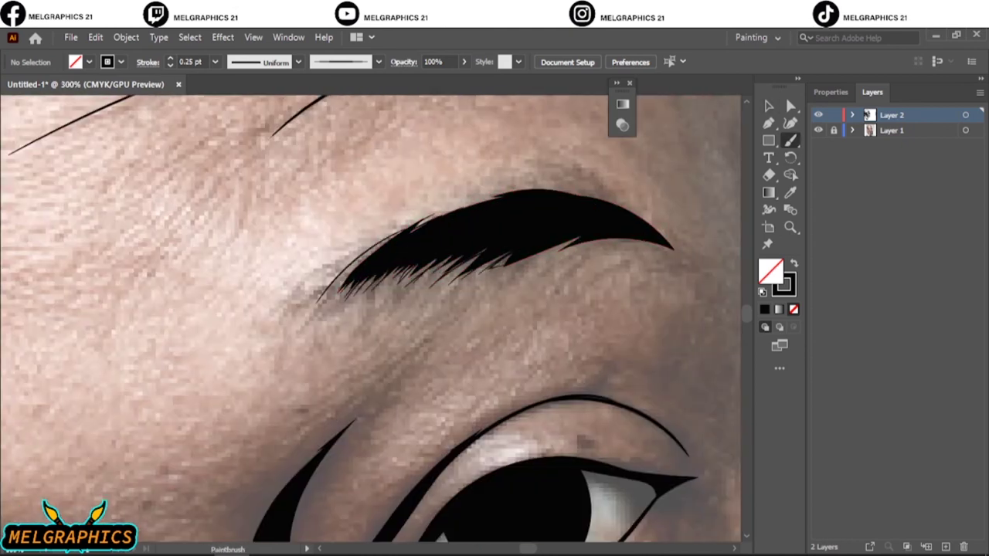
{"action": "left_click_drag", "start_coordinate": [541, 239], "coordinate": [717, 273]}
Step: Paint two tapered crease strokes along the chin
{"action": "key", "text": "ctrl+0"}
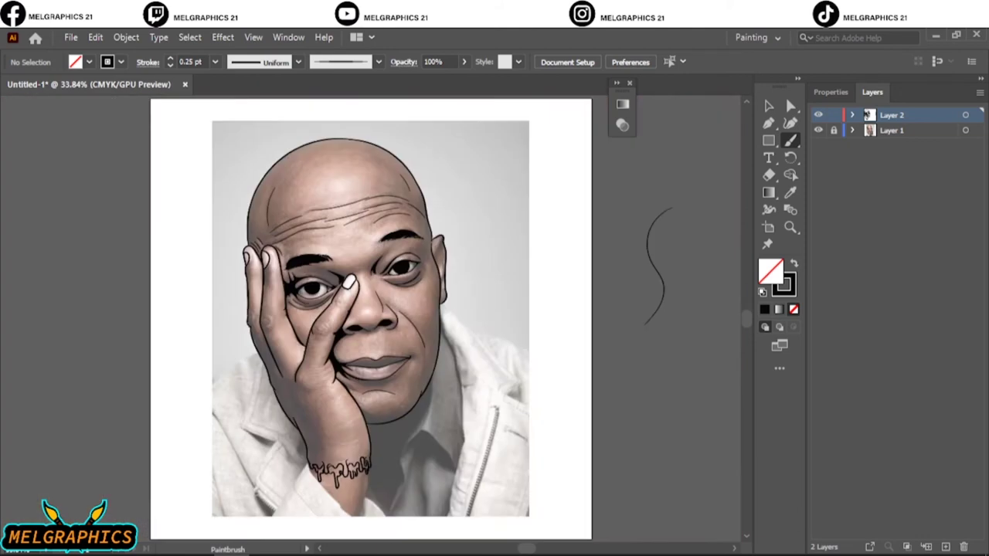
{"action": "scroll", "coordinate": [386, 286], "scroll_direction": "up", "scroll_amount": 5}
{"action": "left_click_drag", "start_coordinate": [116, 329], "coordinate": [224, 394]}
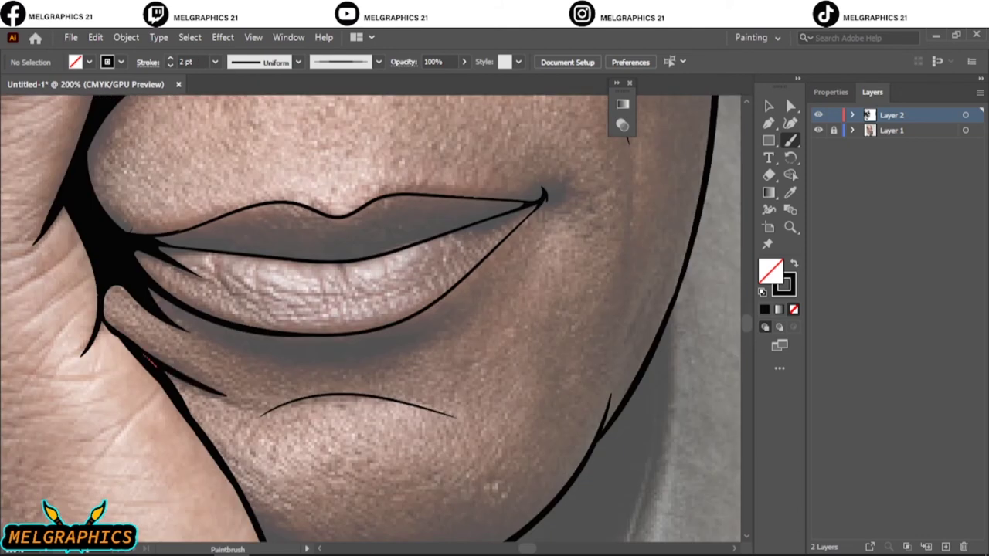
{"action": "left_click_drag", "start_coordinate": [151, 363], "coordinate": [246, 407]}
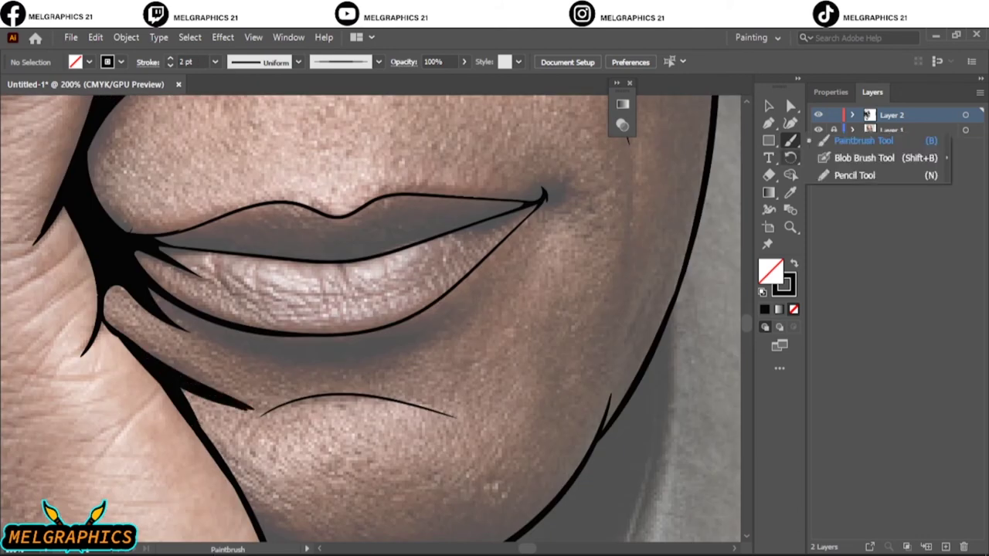
Step: Draw a black-filled shadow shape under the lower lip with the Pencil
{"action": "left_click_drag", "start_coordinate": [790, 140], "coordinate": [838, 176]}
{"action": "key", "text": "shift+x"}
{"action": "scroll", "coordinate": [339, 328], "scroll_direction": "up", "scroll_amount": 3}
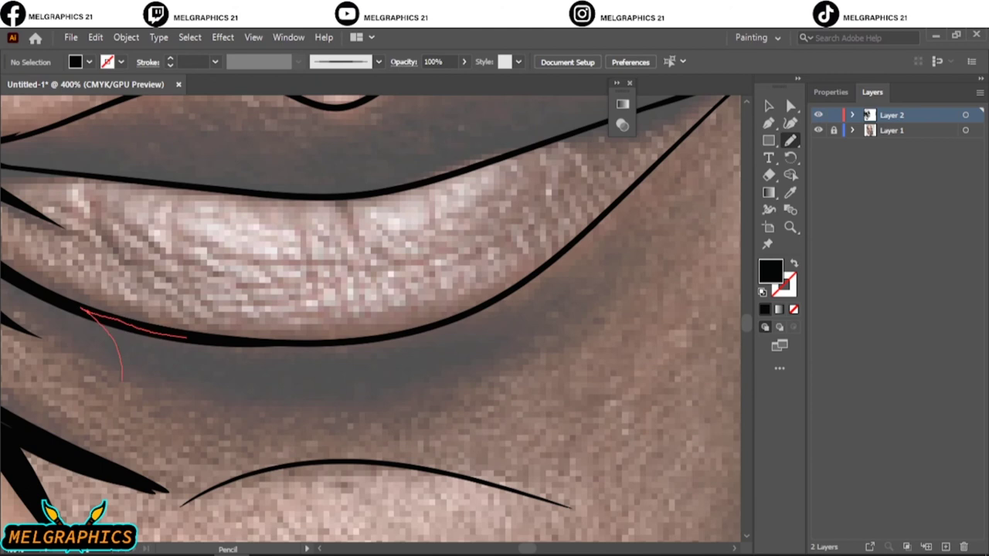
{"action": "left_click_drag", "start_coordinate": [122, 380], "coordinate": [485, 374]}
{"action": "key", "text": "ctrl+0"}
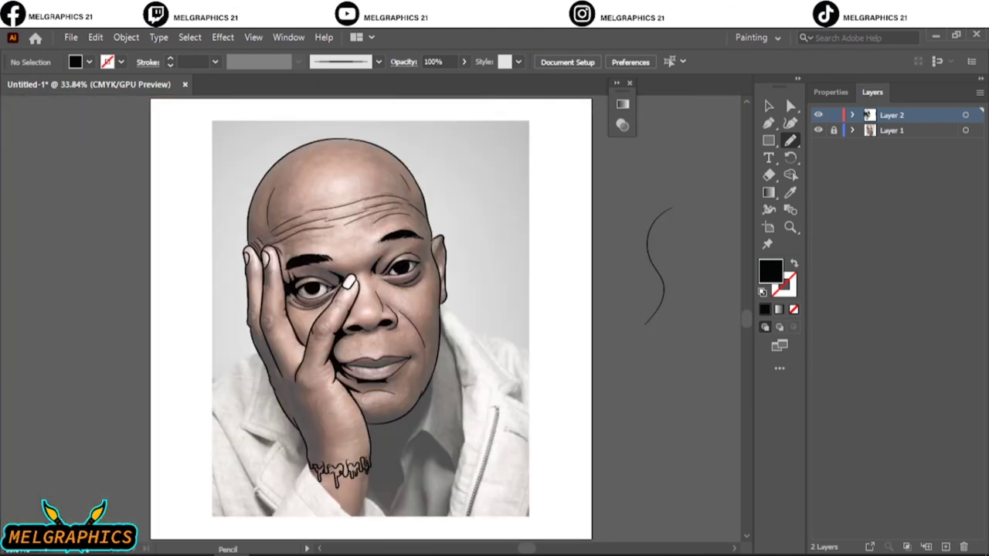
Step: Brush four short black crease lines onto the fingers
{"action": "key", "text": "v"}
{"action": "key", "text": "shift+x"}
{"action": "scroll", "coordinate": [356, 324], "scroll_direction": "up", "scroll_amount": 5}
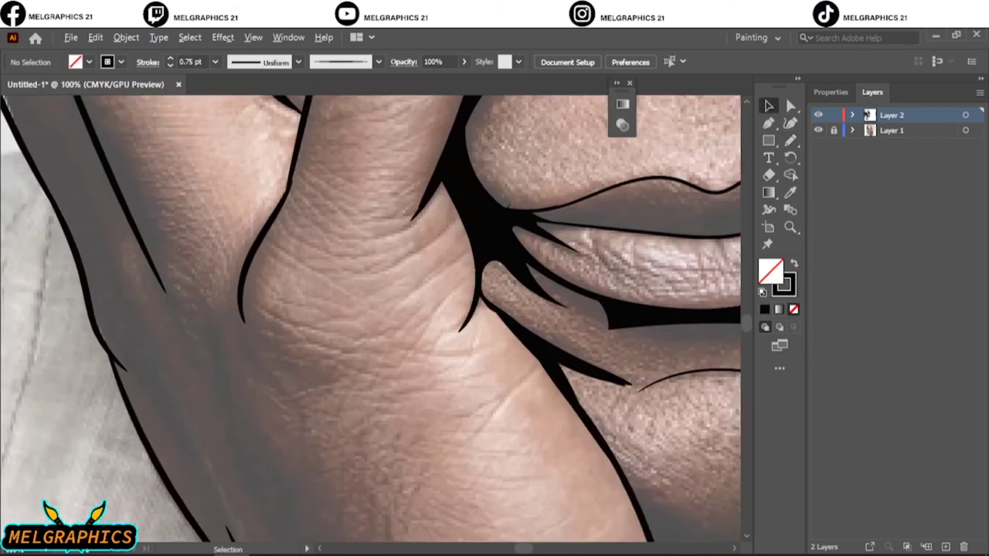
{"action": "key", "text": "b"}
{"action": "mouse_move", "coordinate": [349, 386]}
{"action": "left_mouse_down"}
{"action": "mouse_move", "coordinate": [394, 418]}
{"action": "mouse_move", "coordinate": [429, 422]}
{"action": "left_mouse_up"}
{"action": "left_click_drag", "start_coordinate": [402, 342], "coordinate": [463, 382]}
{"action": "left_click_drag", "start_coordinate": [479, 224], "coordinate": [482, 260]}
{"action": "left_click_drag", "start_coordinate": [468, 263], "coordinate": [518, 282]}
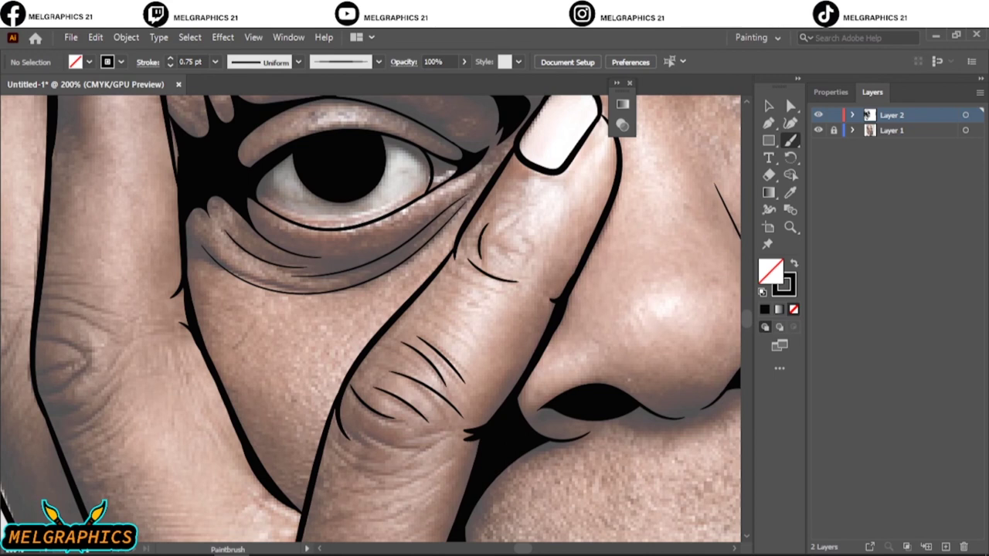
Step: Add two crease lines on the lower hand
{"action": "scroll", "coordinate": [371, 319], "scroll_direction": "down", "scroll_amount": 2}
{"action": "scroll", "coordinate": [371, 319], "scroll_direction": "up", "scroll_amount": 1}
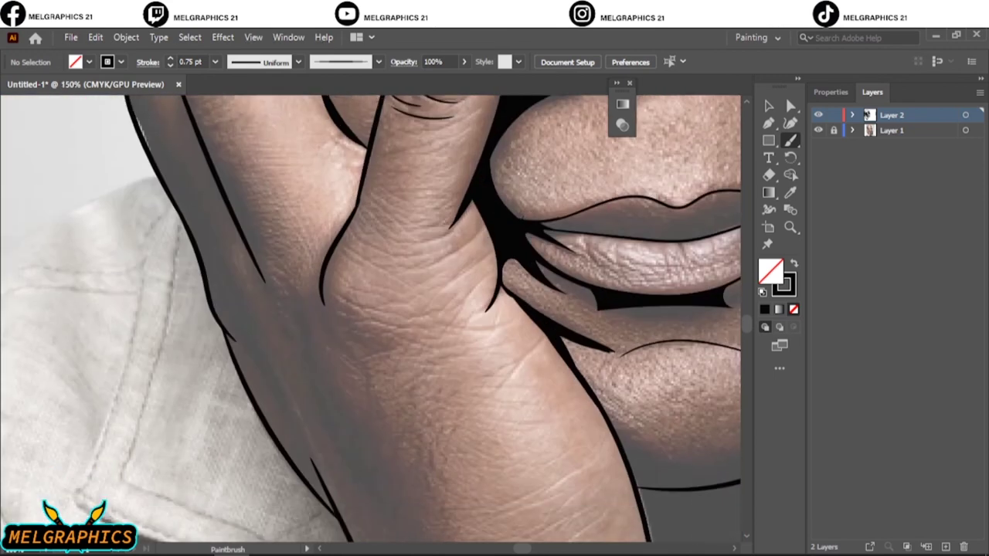
{"action": "left_click_drag", "start_coordinate": [442, 318], "coordinate": [500, 336]}
{"action": "left_click_drag", "start_coordinate": [544, 350], "coordinate": [499, 387]}
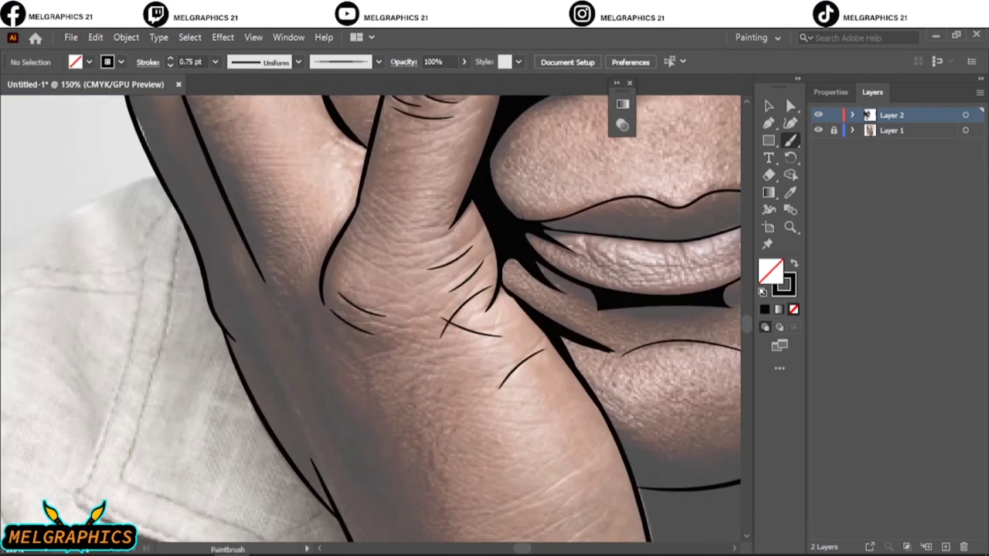
Step: Add three knuckle crease lines on the middle finger
{"action": "scroll", "coordinate": [371, 319], "scroll_direction": "down", "scroll_amount": 2}
{"action": "scroll", "coordinate": [265, 135], "scroll_direction": "up", "scroll_amount": 3}
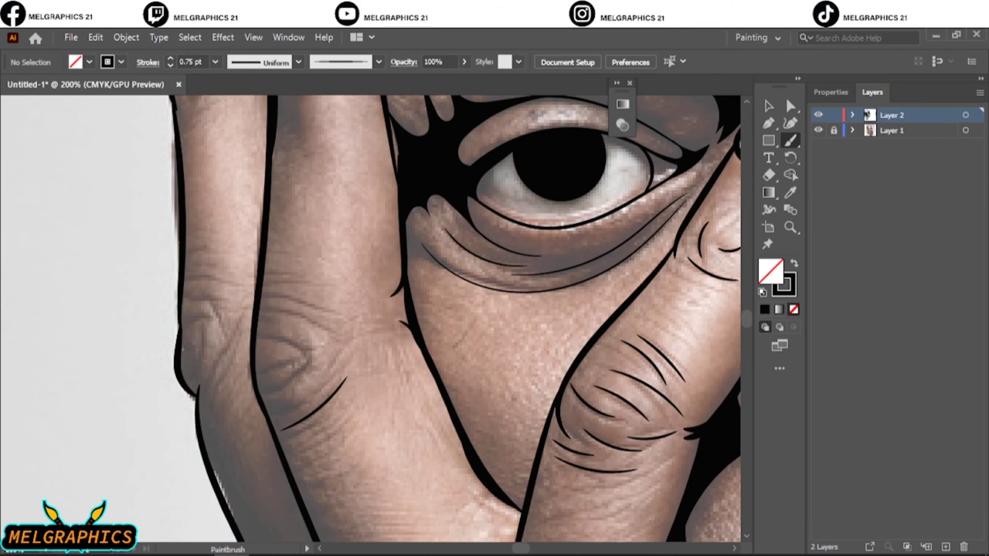
{"action": "left_click_drag", "start_coordinate": [333, 370], "coordinate": [276, 408]}
{"action": "left_click_drag", "start_coordinate": [318, 354], "coordinate": [266, 393]}
{"action": "left_click_drag", "start_coordinate": [259, 332], "coordinate": [315, 351]}
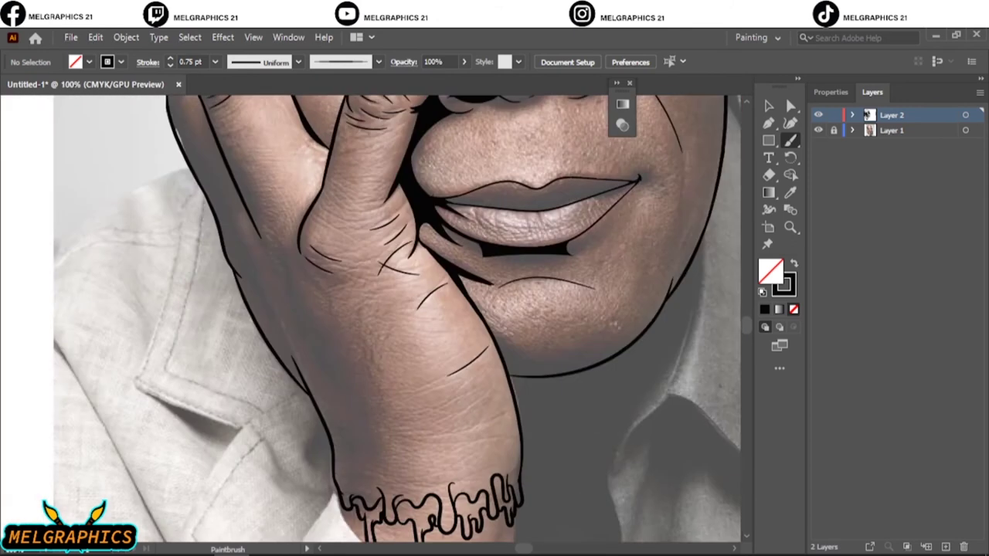
{"action": "scroll", "coordinate": [332, 514], "scroll_direction": "up", "scroll_amount": 2}
Step: Draw tapered black shadow spikes along the finger and inner hand edges
{"action": "left_click_drag", "start_coordinate": [313, 320], "coordinate": [333, 355]}
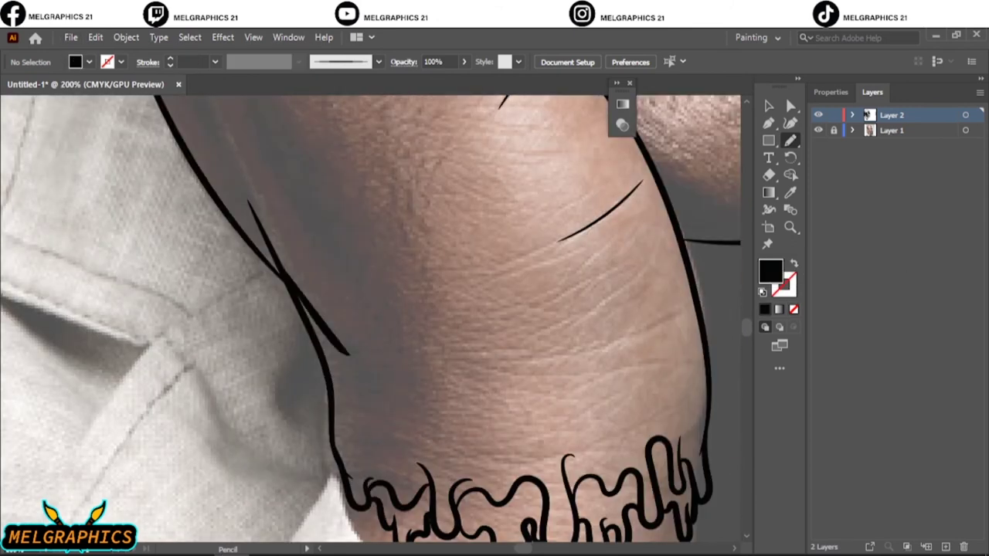
{"action": "left_click_drag", "start_coordinate": [329, 421], "coordinate": [331, 444]}
{"action": "left_click_drag", "start_coordinate": [343, 348], "coordinate": [354, 498]}
{"action": "left_click_drag", "start_coordinate": [300, 288], "coordinate": [309, 329]}
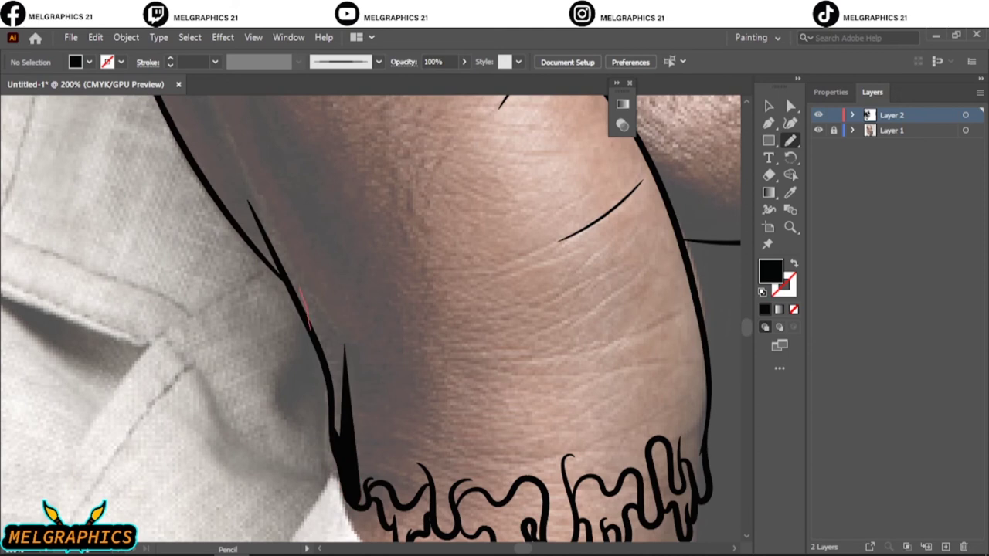
{"action": "scroll", "coordinate": [285, 278], "scroll_direction": "up", "scroll_amount": 1}
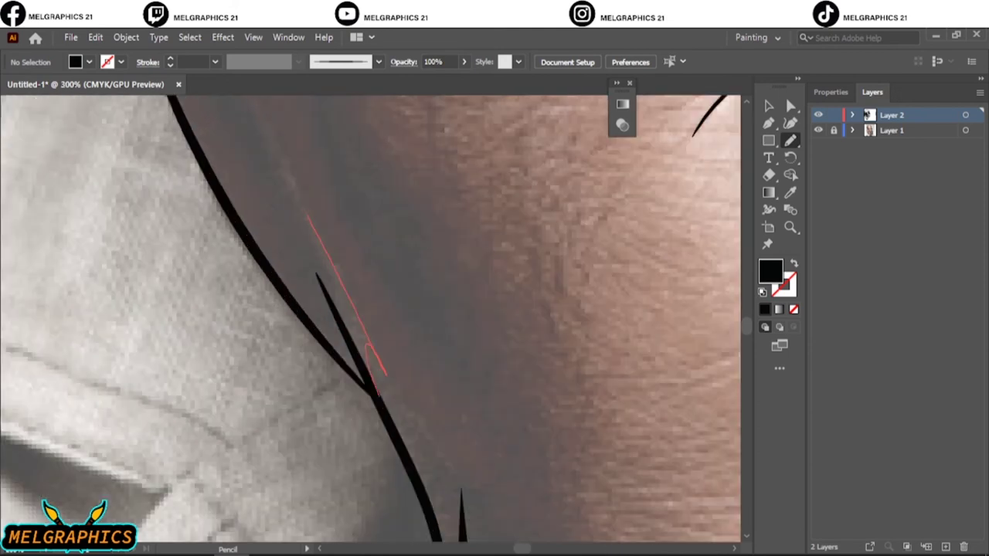
{"action": "mouse_move", "coordinate": [379, 396]}
{"action": "left_mouse_down"}
{"action": "mouse_move", "coordinate": [390, 421]}
{"action": "mouse_move", "coordinate": [330, 187]}
{"action": "left_mouse_up"}
Step: Add black shadow strokes and shapes beside the hand outline
{"action": "scroll", "coordinate": [364, 364], "scroll_direction": "down", "scroll_amount": 2}
{"action": "scroll", "coordinate": [363, 364], "scroll_direction": "down", "scroll_amount": 2}
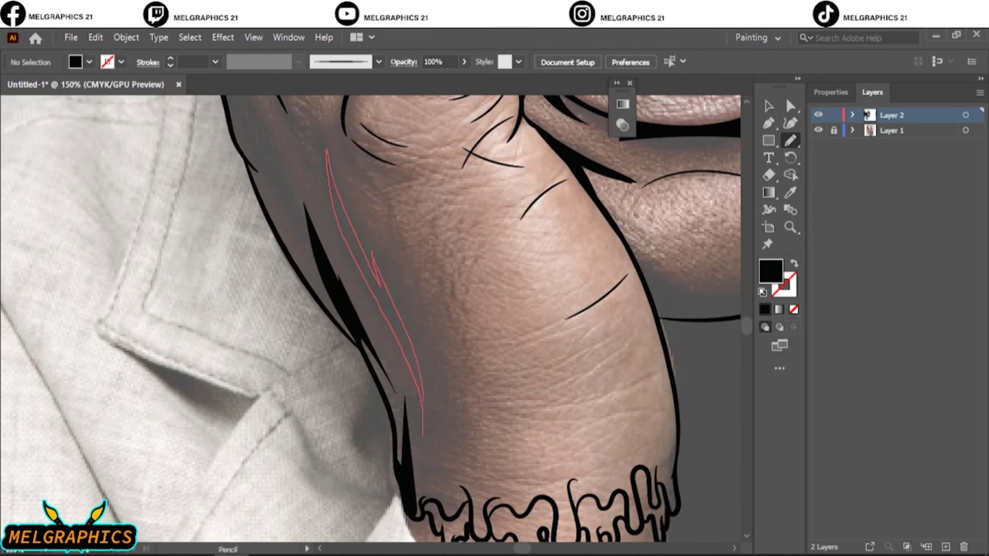
{"action": "scroll", "coordinate": [422, 386], "scroll_direction": "down", "scroll_amount": 2}
{"action": "scroll", "coordinate": [421, 386], "scroll_direction": "up", "scroll_amount": 3}
{"action": "left_click_drag", "start_coordinate": [468, 328], "coordinate": [386, 206]}
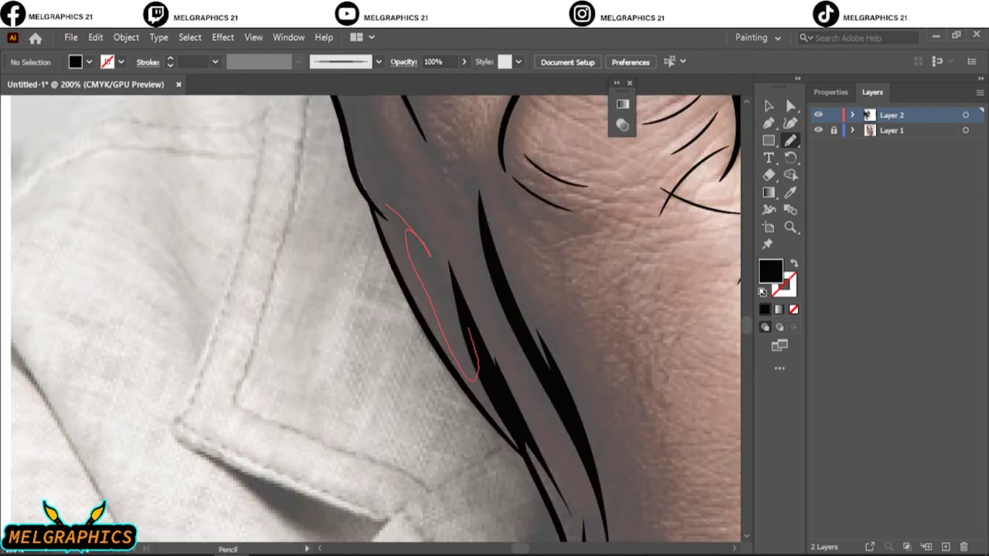
{"action": "left_click_drag", "start_coordinate": [514, 448], "coordinate": [492, 415]}
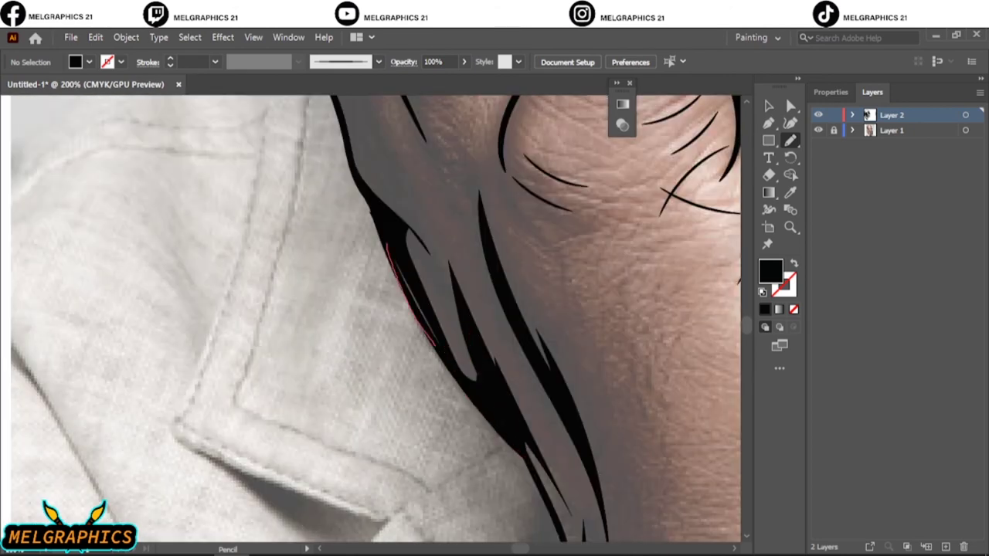
{"action": "left_click_drag", "start_coordinate": [433, 345], "coordinate": [387, 244]}
{"action": "left_click_drag", "start_coordinate": [430, 271], "coordinate": [364, 182]}
Step: Thicken the finger's outer edges with shadow strokes and preview the line art without the photo
{"action": "scroll", "coordinate": [365, 185], "scroll_direction": "down", "scroll_amount": 3}
{"action": "scroll", "coordinate": [332, 324], "scroll_direction": "up", "scroll_amount": 3}
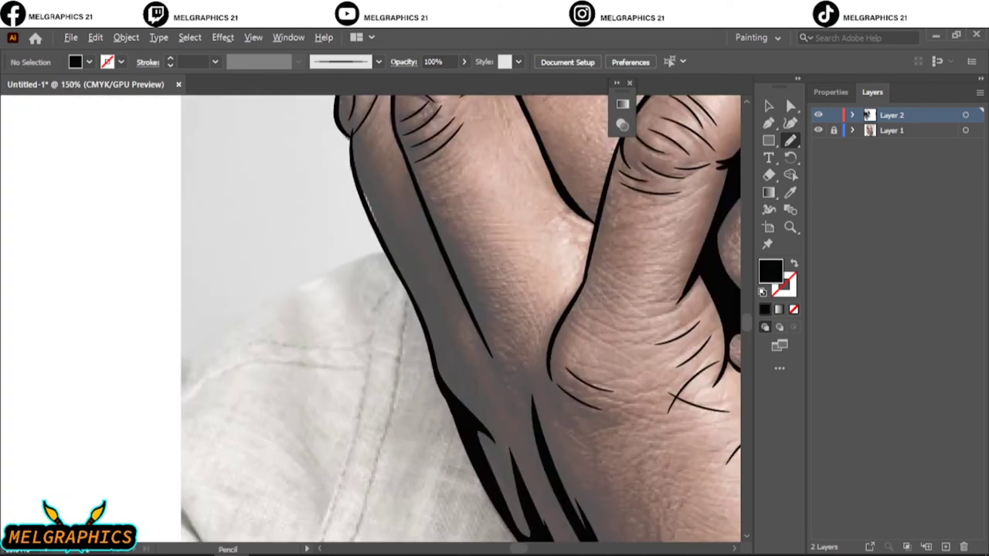
{"action": "scroll", "coordinate": [433, 324], "scroll_direction": "up", "scroll_amount": 1}
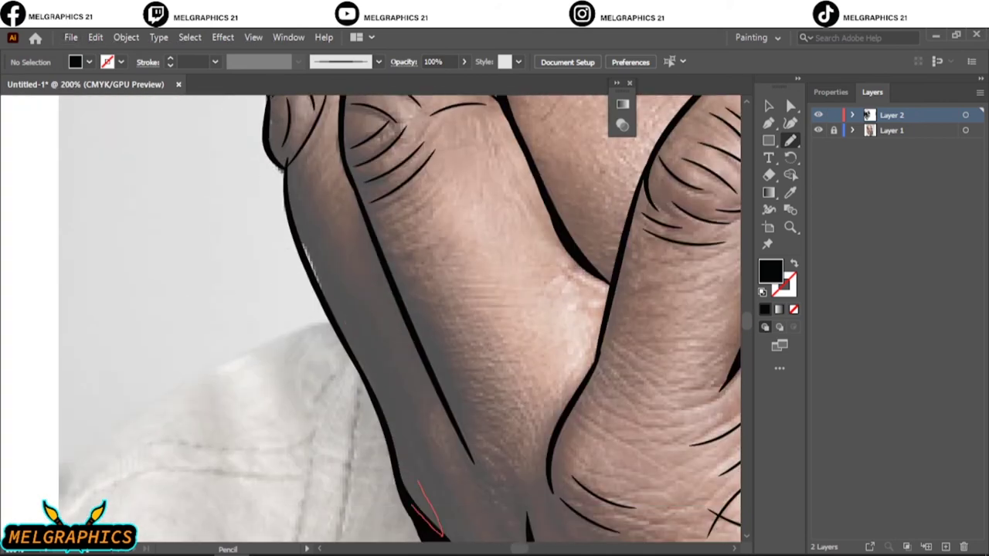
{"action": "left_click_drag", "start_coordinate": [442, 533], "coordinate": [444, 537]}
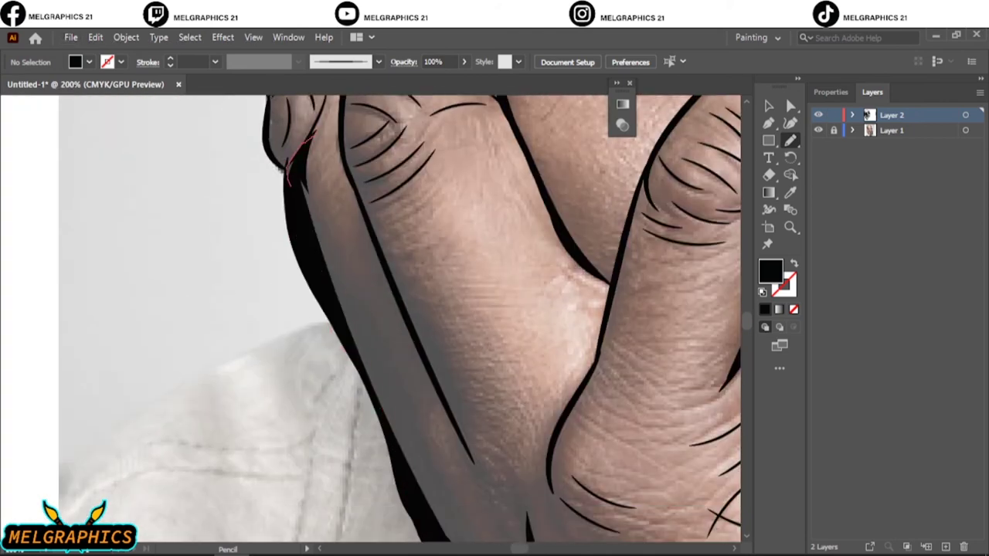
{"action": "left_click_drag", "start_coordinate": [423, 351], "coordinate": [473, 462]}
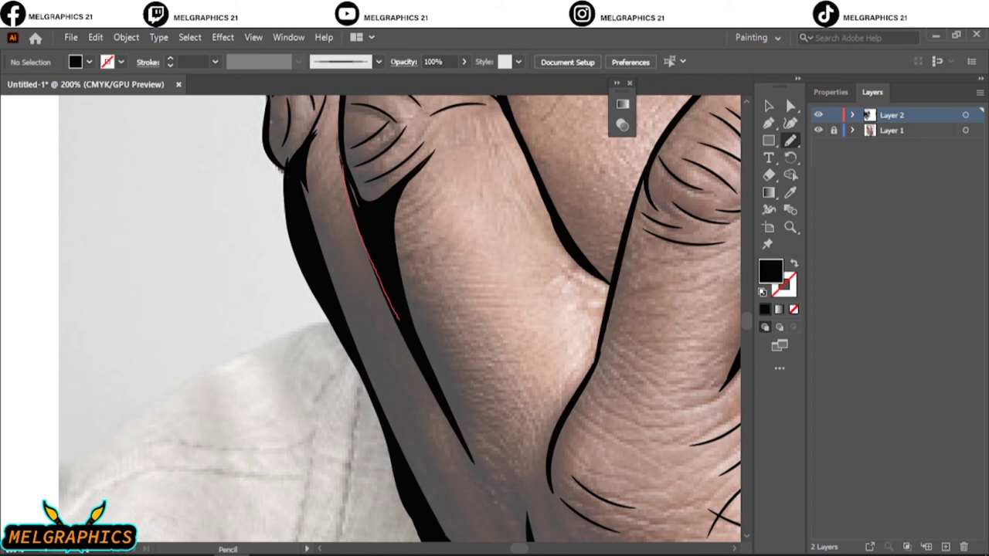
{"action": "left_click_drag", "start_coordinate": [344, 166], "coordinate": [400, 320]}
{"action": "key", "text": "ctrl+0"}
{"action": "left_click", "coordinate": [818, 130]}
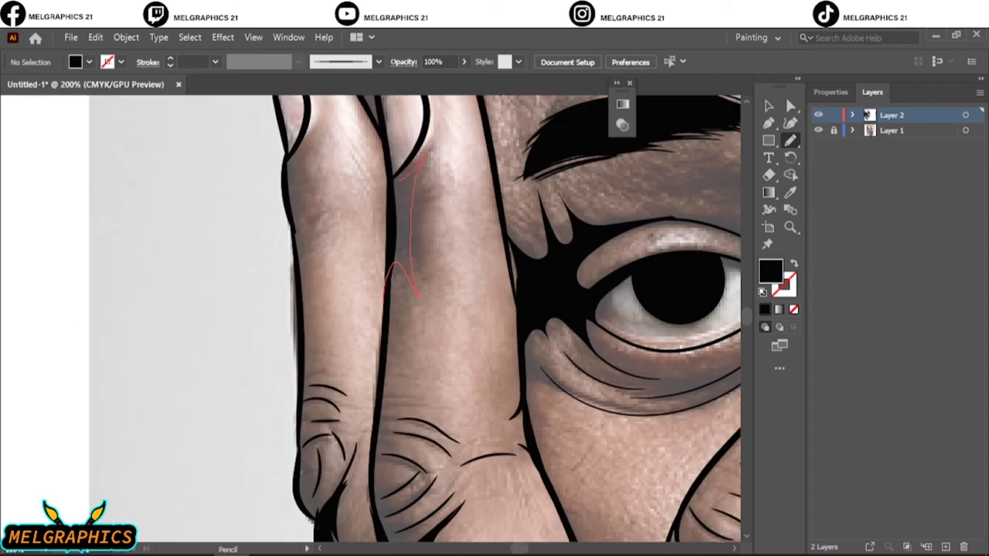
Step: Finish the last shadow spikes on the finger and hide the reference photo layer
{"action": "left_click_drag", "start_coordinate": [417, 295], "coordinate": [415, 305]}
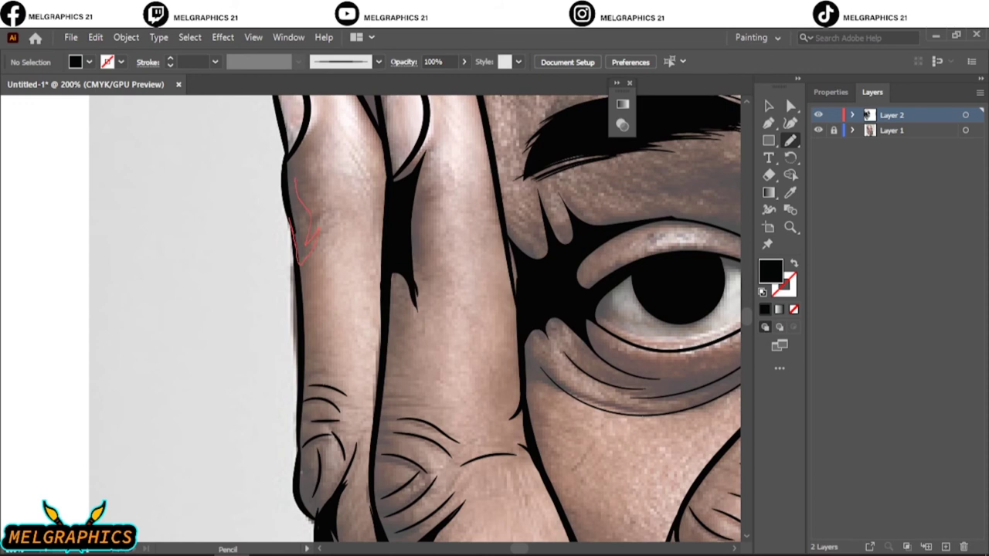
{"action": "left_click_drag", "start_coordinate": [294, 178], "coordinate": [287, 147]}
{"action": "left_click_drag", "start_coordinate": [297, 287], "coordinate": [297, 287]}
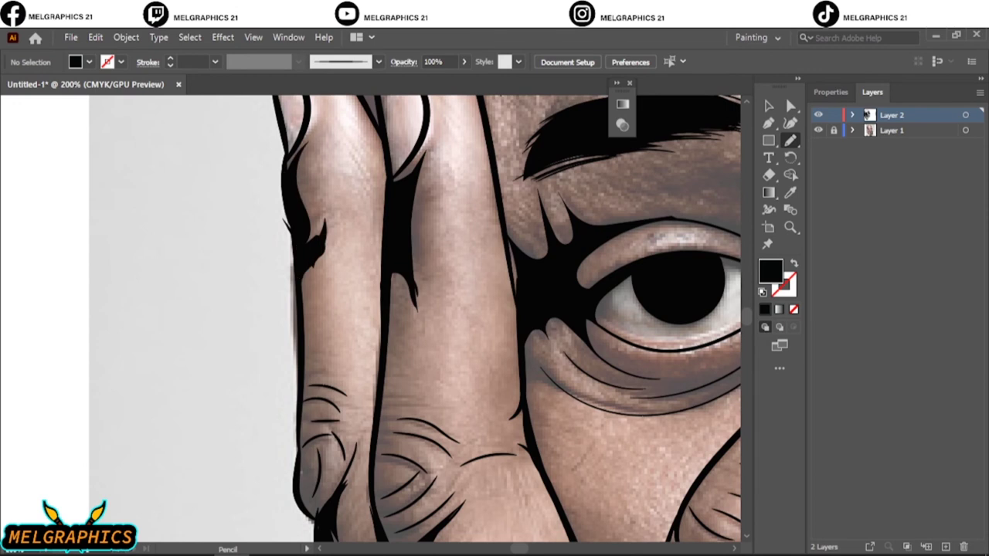
{"action": "key", "text": "ctrl+0"}
{"action": "left_click", "coordinate": [818, 130]}
Step: Select all the black line art and combine it with Pathfinder Merge
{"action": "key", "text": "v"}
{"action": "key", "text": "ctrl+a"}
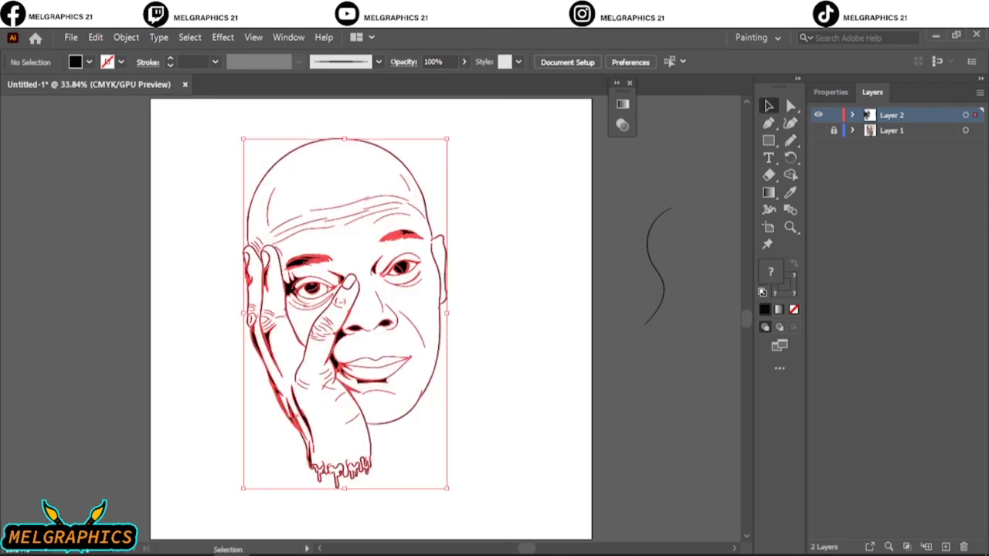
{"action": "left_click", "coordinate": [830, 91]}
{"action": "left_click", "coordinate": [969, 449]}
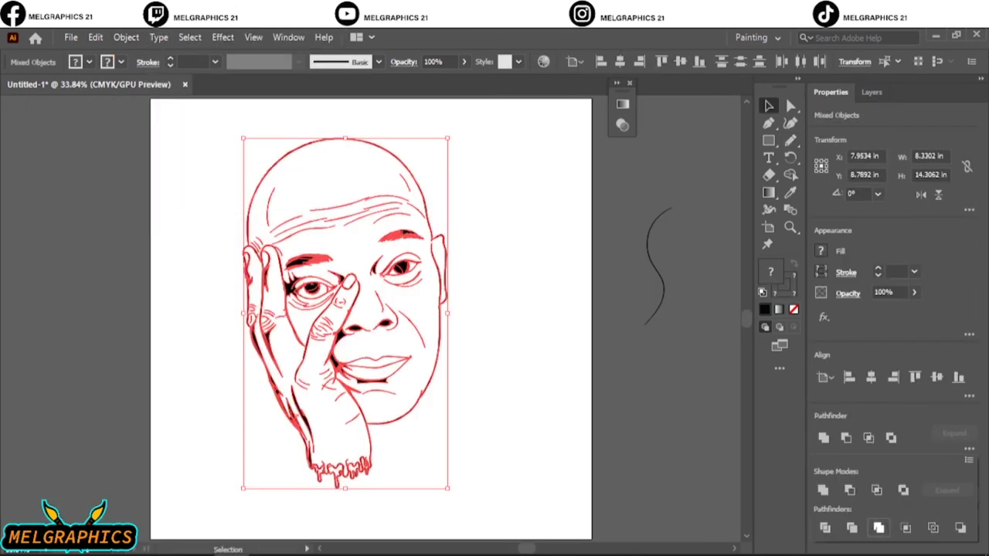
{"action": "key", "text": "ctrl+h"}
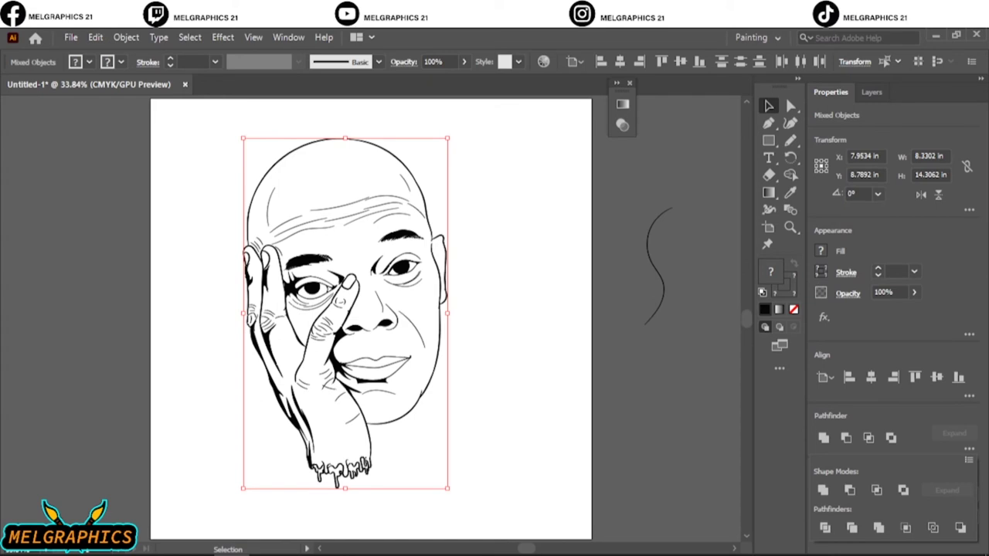
Step: Duplicate Layer 2 in the Layers panel as Layer 2 copy
{"action": "key", "text": "ctrl+shift+a"}
{"action": "left_click", "coordinate": [871, 92]}
{"action": "left_click", "coordinate": [818, 130]}
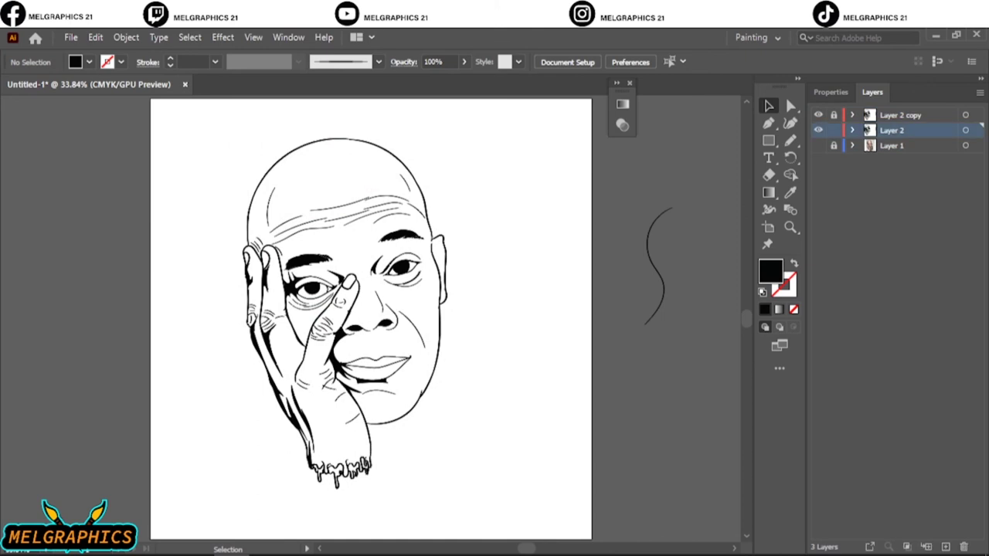
Step: Draw an A0341F red-brown rectangle over the portrait and send it behind the line art
{"action": "key", "text": "m"}
{"action": "double_click", "coordinate": [770, 271]}
{"action": "type", "text": "A0341F"}
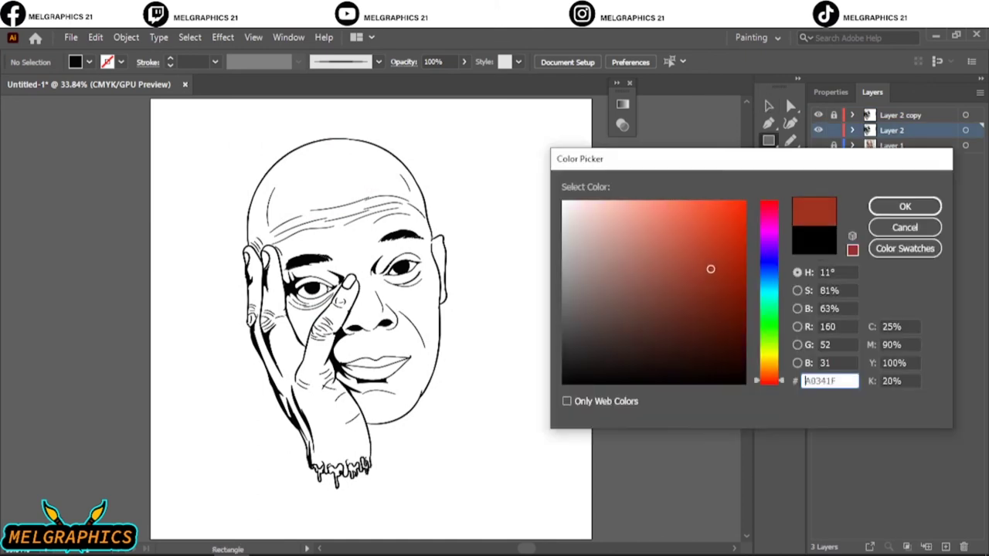
{"action": "left_click", "coordinate": [904, 206]}
{"action": "left_click_drag", "start_coordinate": [200, 126], "coordinate": [525, 508]}
{"action": "key", "text": "v"}
{"action": "right_click", "coordinate": [483, 209]}
{"action": "left_click", "coordinate": [680, 499]}
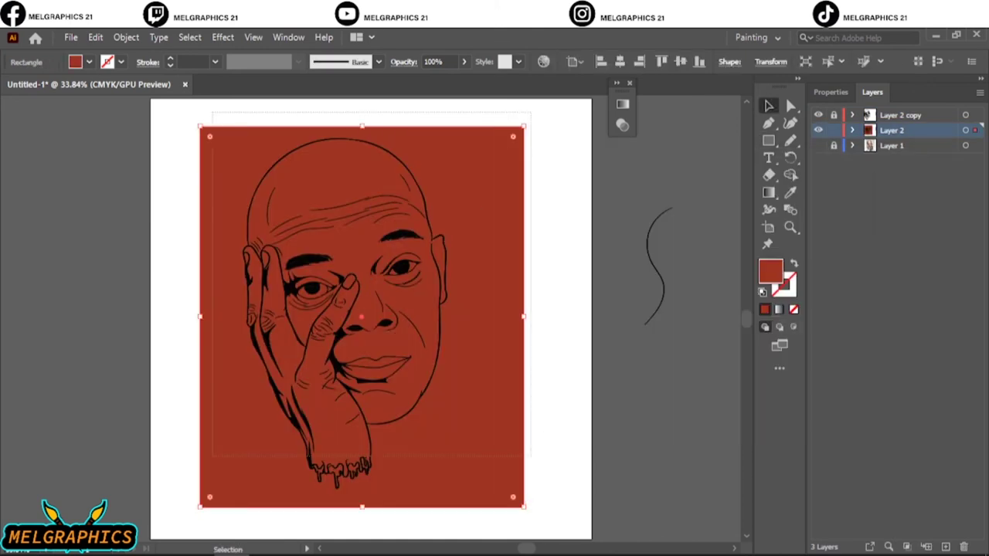
Step: Select all the artwork and enter the group to clear the red outside the face outline
{"action": "key", "text": "ctrl+a"}
{"action": "left_click", "coordinate": [831, 92]}
{"action": "right_click", "coordinate": [495, 195]}
{"action": "left_click", "coordinate": [540, 299]}
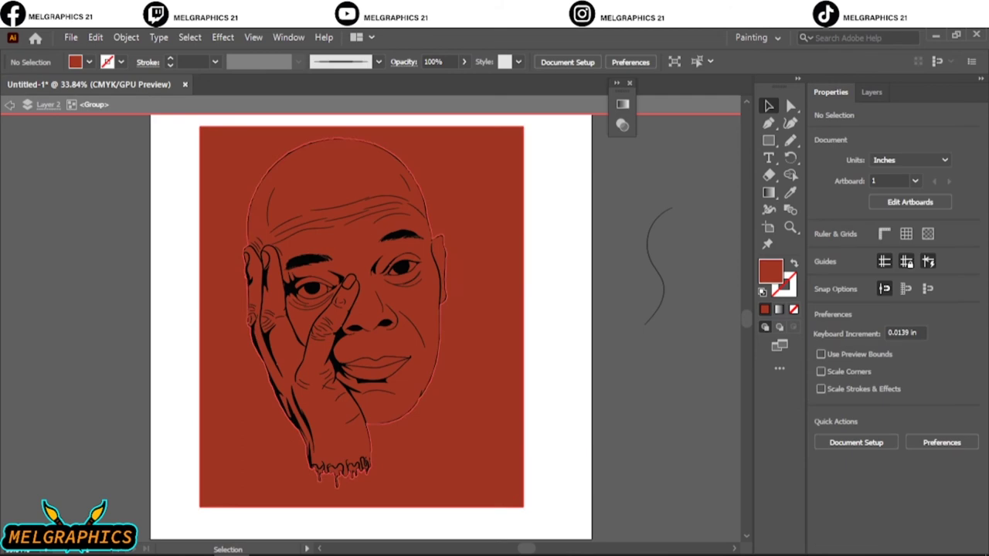
{"action": "left_click", "coordinate": [873, 92]}
{"action": "left_click", "coordinate": [850, 132]}
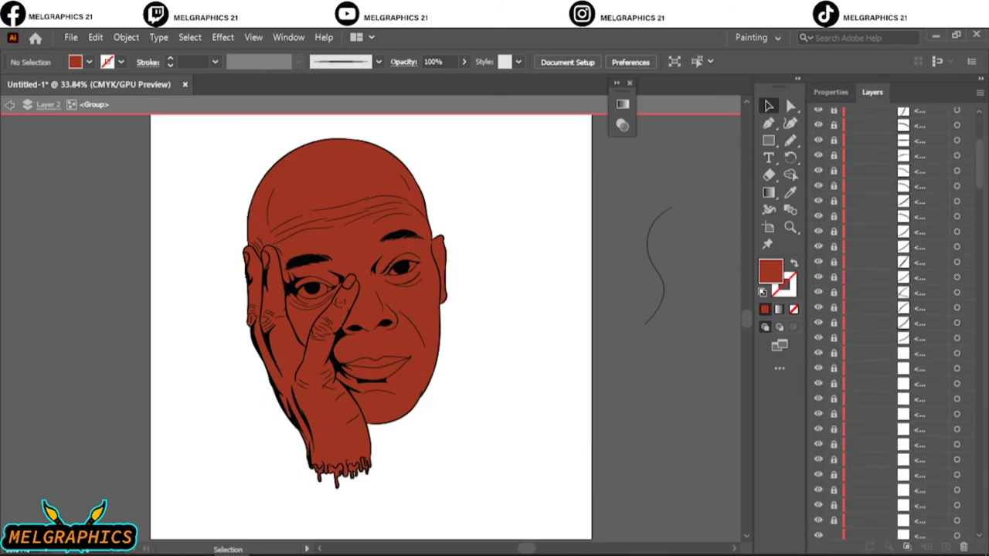
Step: Draw two outline strokes along the ear
{"action": "scroll", "coordinate": [889, 324], "scroll_direction": "down", "scroll_amount": 5}
{"action": "scroll", "coordinate": [889, 325], "scroll_direction": "down", "scroll_amount": 5}
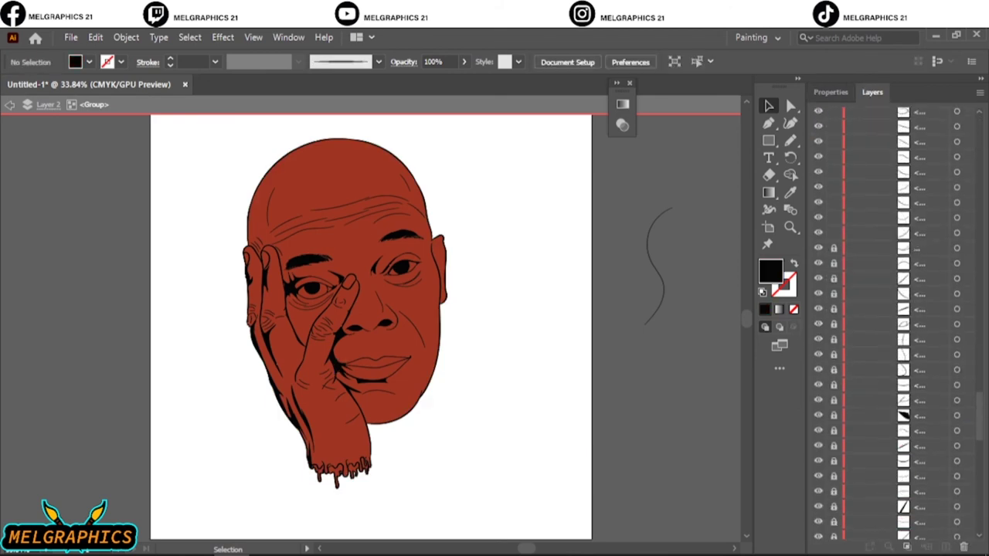
{"action": "scroll", "coordinate": [889, 324], "scroll_direction": "up", "scroll_amount": 5}
{"action": "scroll", "coordinate": [889, 324], "scroll_direction": "up", "scroll_amount": 3}
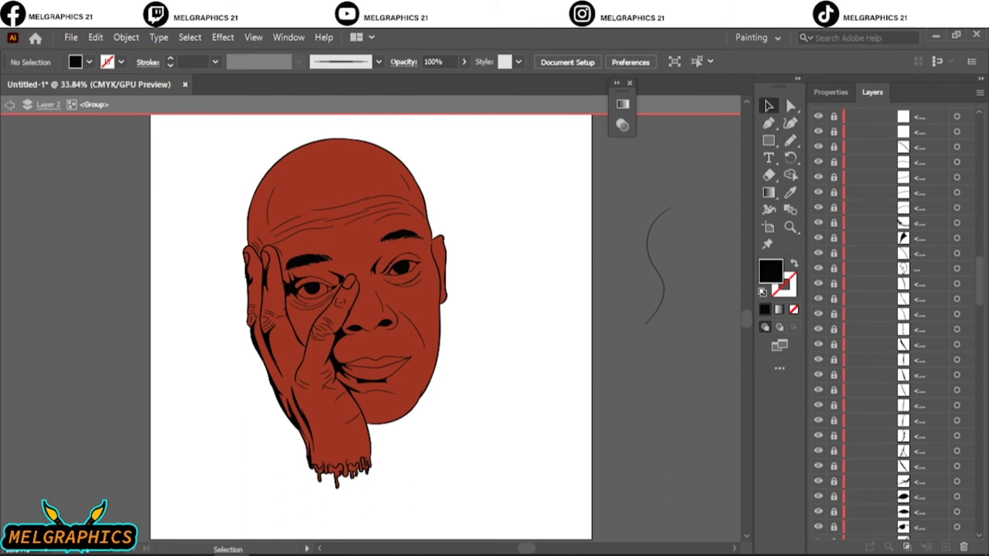
{"action": "scroll", "coordinate": [888, 324], "scroll_direction": "up", "scroll_amount": 3}
{"action": "scroll", "coordinate": [888, 324], "scroll_direction": "up", "scroll_amount": 2}
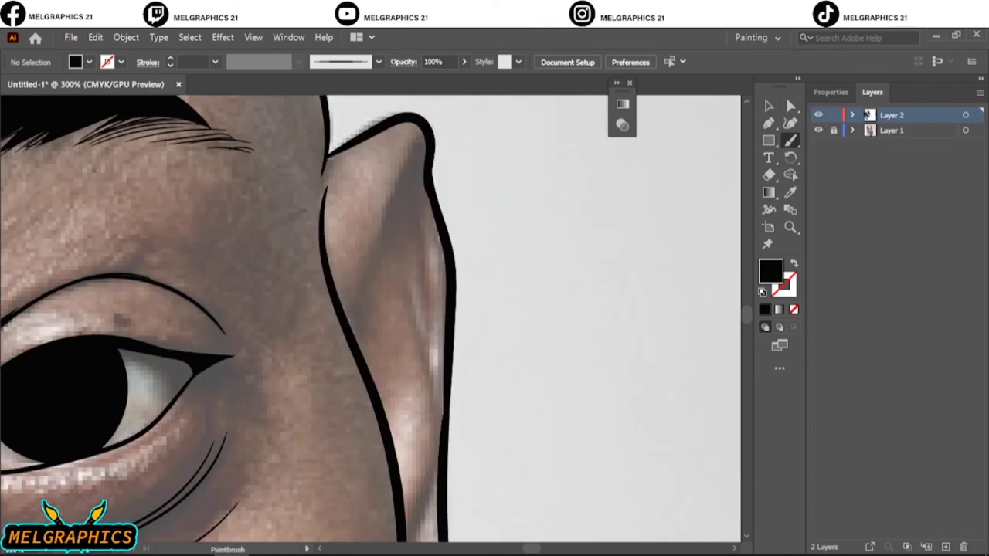
{"action": "left_click_drag", "start_coordinate": [374, 248], "coordinate": [411, 158]}
{"action": "left_click_drag", "start_coordinate": [408, 189], "coordinate": [439, 379]}
Step: Deselect the line art and make Layer 2 the working layer
{"action": "scroll", "coordinate": [371, 317], "scroll_direction": "down", "scroll_amount": 3}
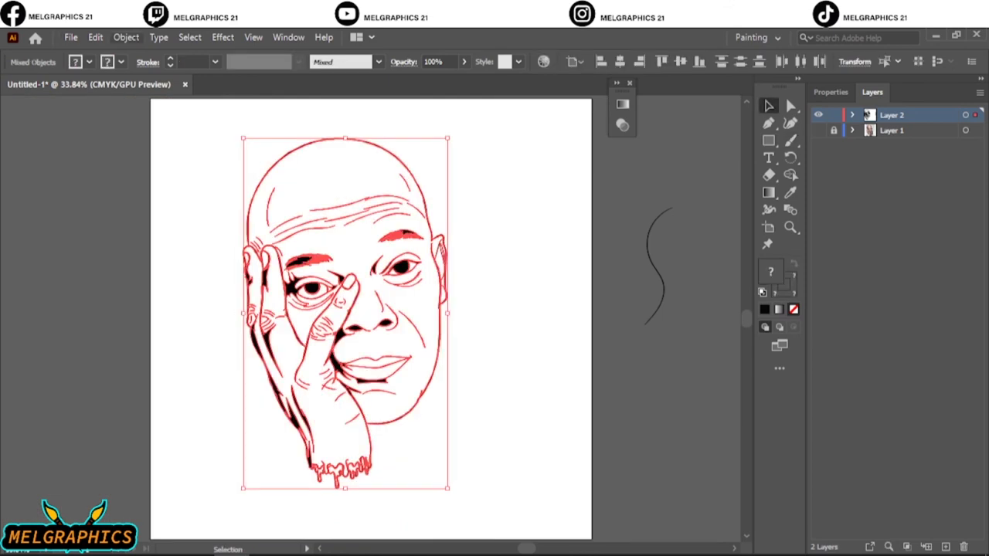
{"action": "key", "text": "ctrl+shift+a"}
{"action": "left_click", "coordinate": [871, 92]}
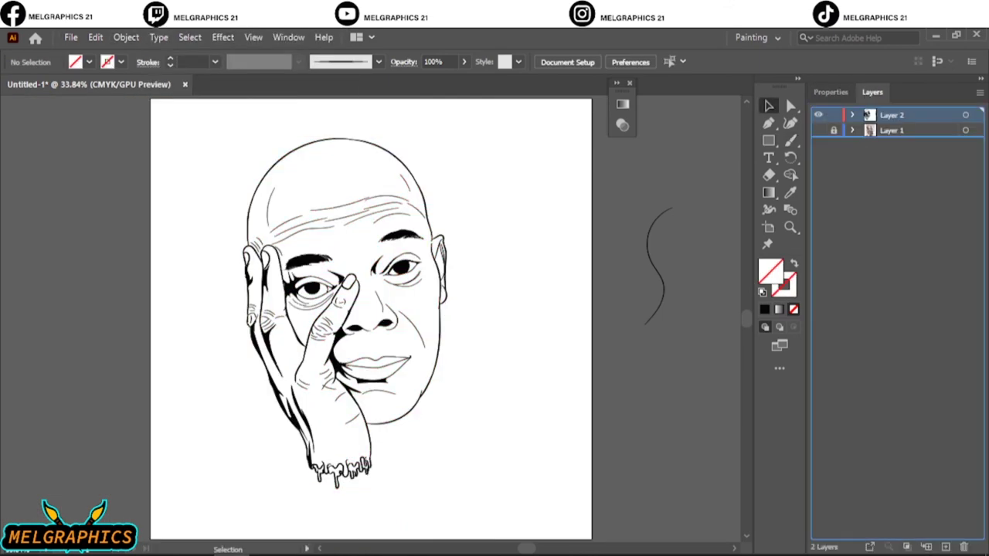
{"action": "left_click", "coordinate": [892, 130]}
{"action": "right_click", "coordinate": [819, 92]}
Step: Draw an A53A1E red-brown rectangle over the portrait and place it behind the line art
{"action": "double_click", "coordinate": [769, 270]}
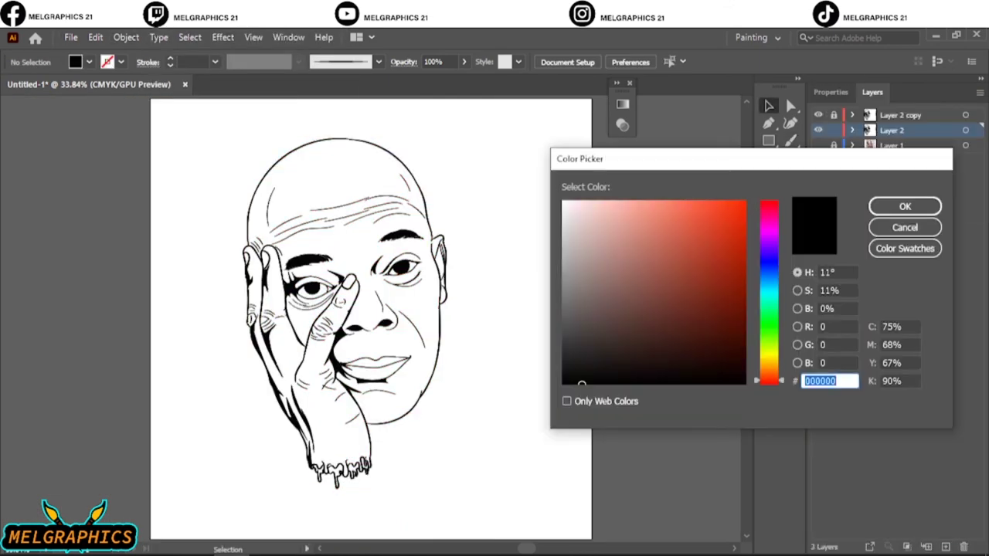
{"action": "type", "text": "A53A1E"}
{"action": "key", "text": "Return"}
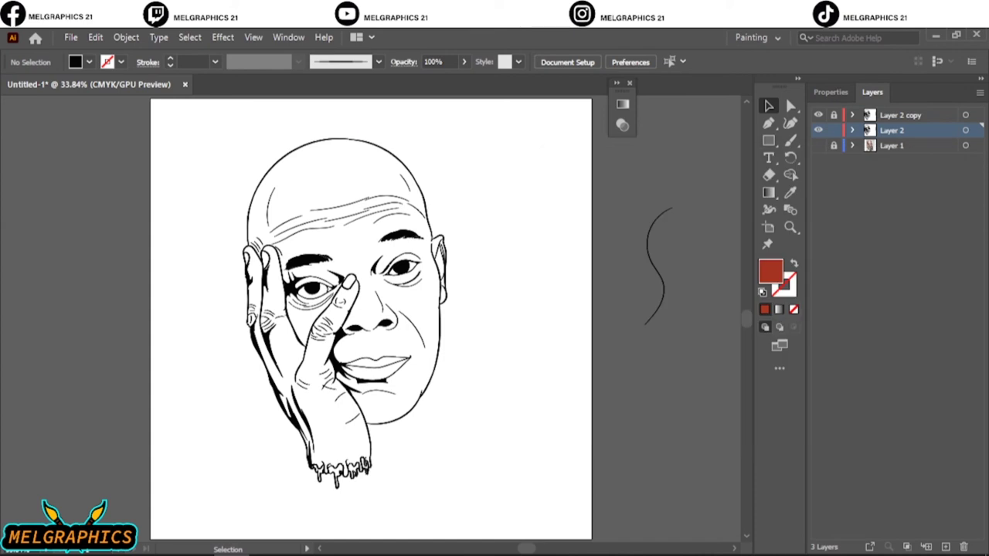
{"action": "key", "text": "m"}
{"action": "left_click_drag", "start_coordinate": [223, 124], "coordinate": [502, 501]}
{"action": "right_click", "coordinate": [486, 190]}
{"action": "left_click", "coordinate": [679, 533]}
Step: Clip the red fill to the face outline with a clipping mask, then browse the expanded layers list
{"action": "key", "text": "ctrl+a"}
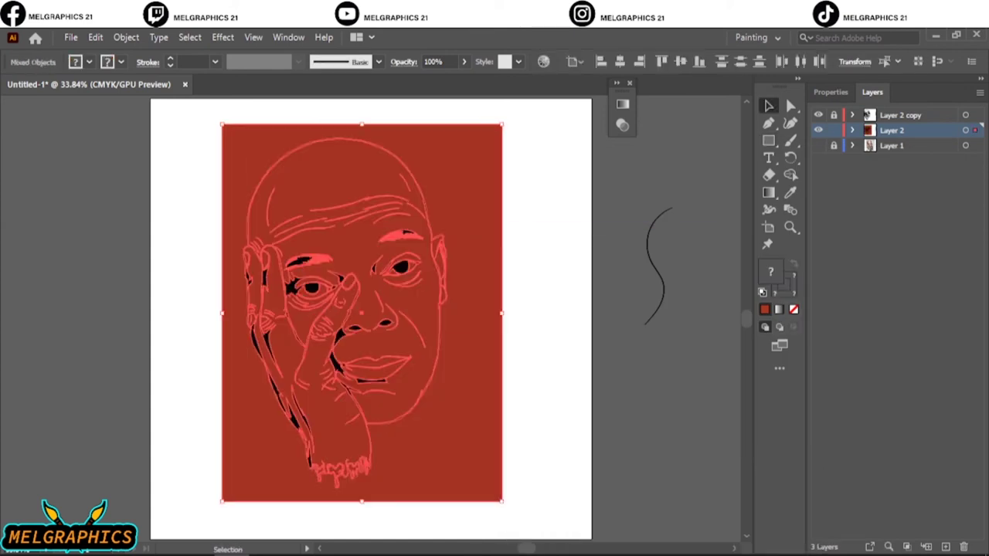
{"action": "key", "text": "ctrl+7"}
{"action": "key", "text": "F7"}
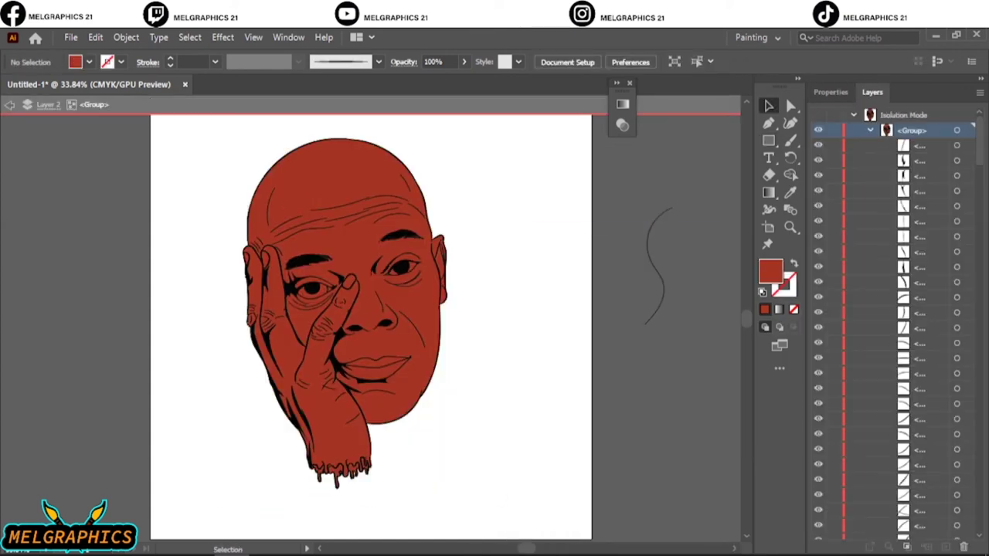
{"action": "scroll", "coordinate": [896, 324], "scroll_direction": "down", "scroll_amount": 3}
{"action": "scroll", "coordinate": [896, 324], "scroll_direction": "down", "scroll_amount": 3}
{"action": "scroll", "coordinate": [896, 325], "scroll_direction": "down", "scroll_amount": 3}
{"action": "scroll", "coordinate": [896, 325], "scroll_direction": "down", "scroll_amount": 3}
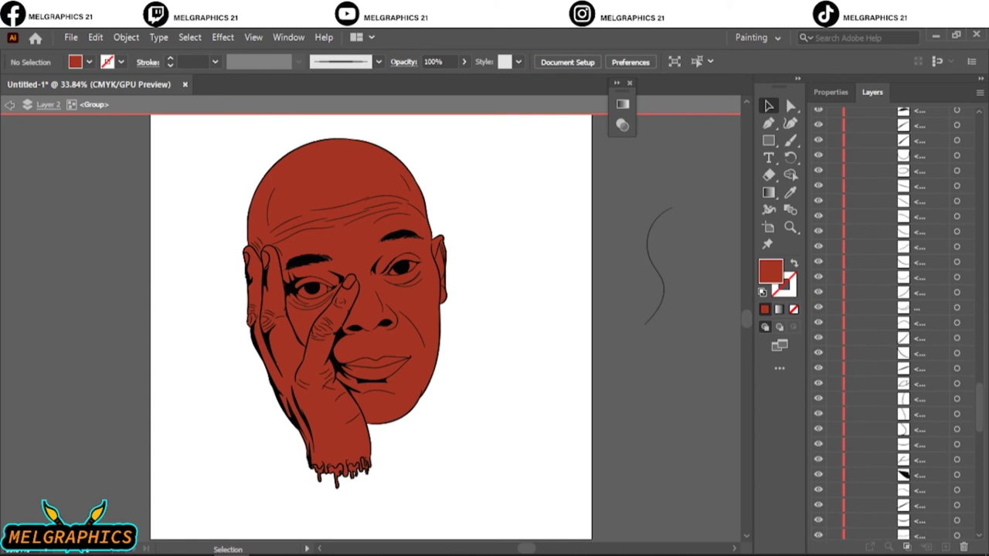
{"action": "scroll", "coordinate": [896, 324], "scroll_direction": "down", "scroll_amount": 3}
{"action": "left_click_drag", "start_coordinate": [833, 118], "coordinate": [833, 224]}
Step: Fill the eye whites with light pink E9C9C9
{"action": "scroll", "coordinate": [896, 324], "scroll_direction": "up", "scroll_amount": 3}
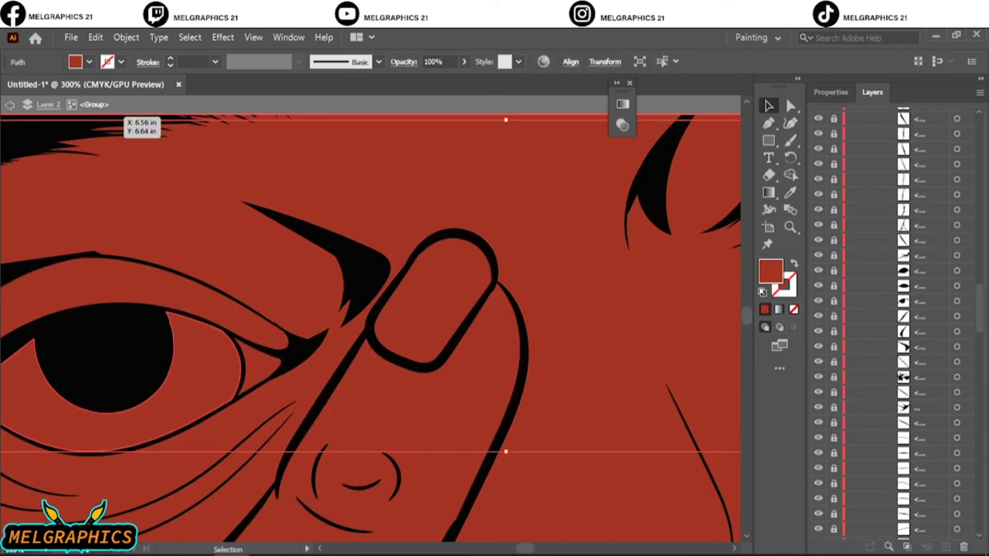
{"action": "type", "text": "E9C9C9"}
{"action": "key", "text": "Return"}
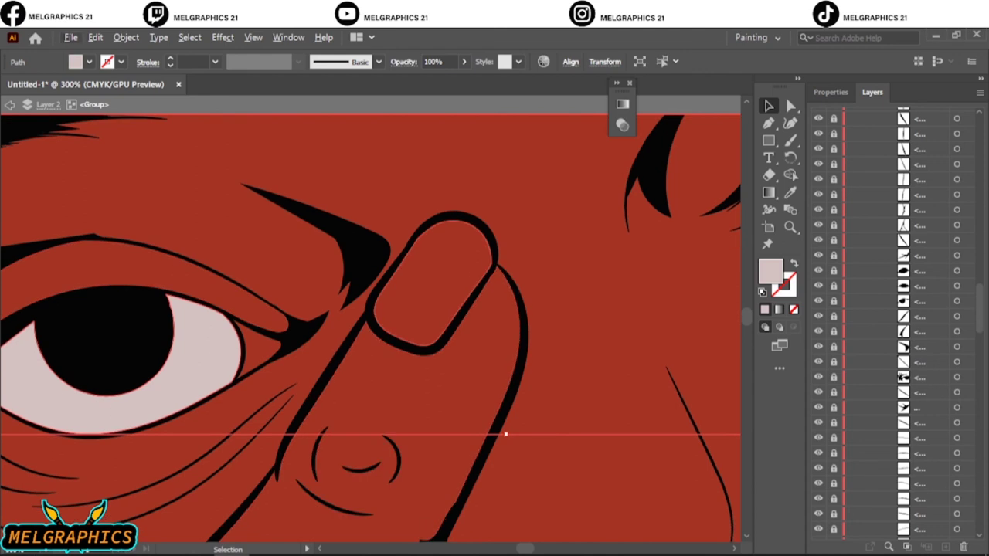
{"action": "scroll", "coordinate": [371, 324], "scroll_direction": "right", "scroll_amount": 5}
Step: Deepen facial details to dark red 7B1614 and colour the wrist drips dark brown 2B1515
{"action": "type", "text": "7B1614"}
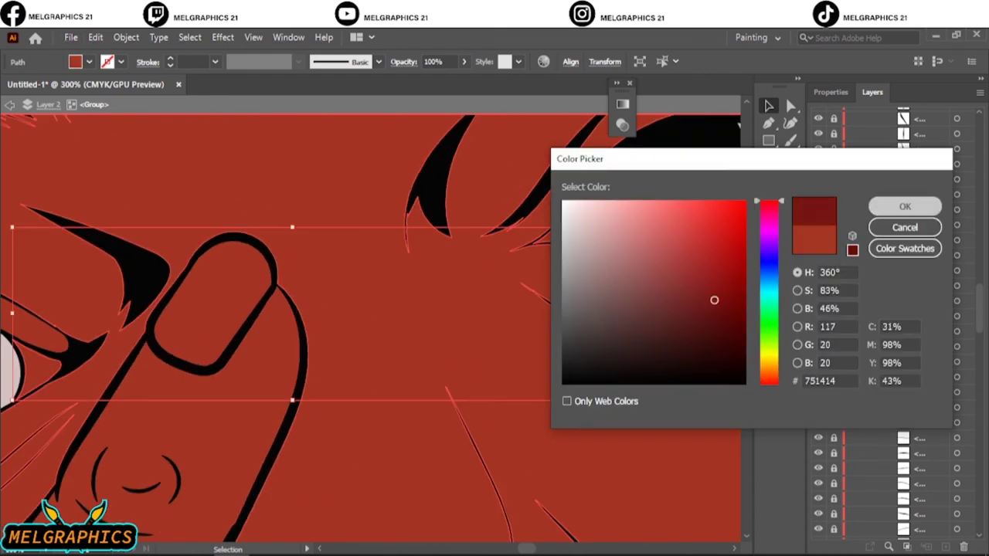
{"action": "key", "text": "Return"}
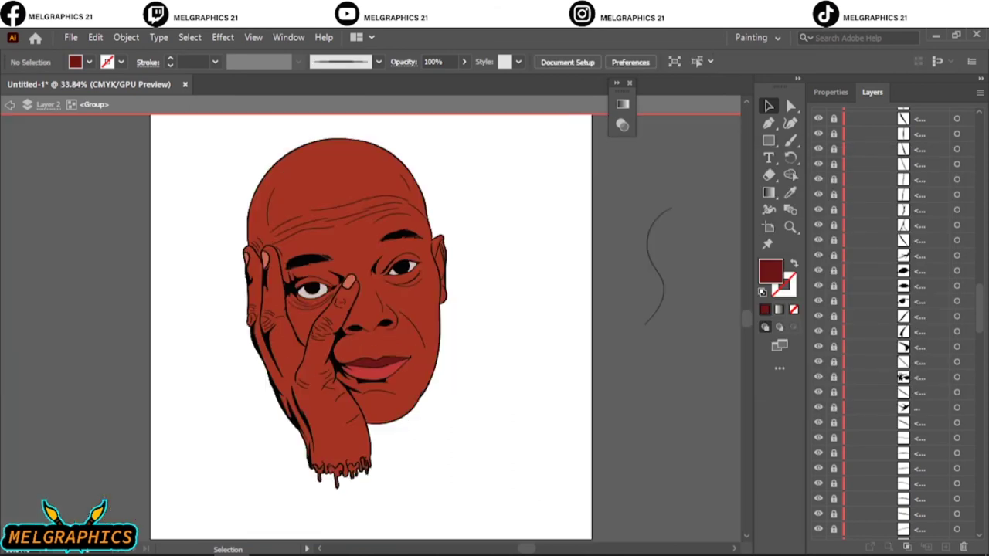
{"action": "type", "text": "2b1515"}
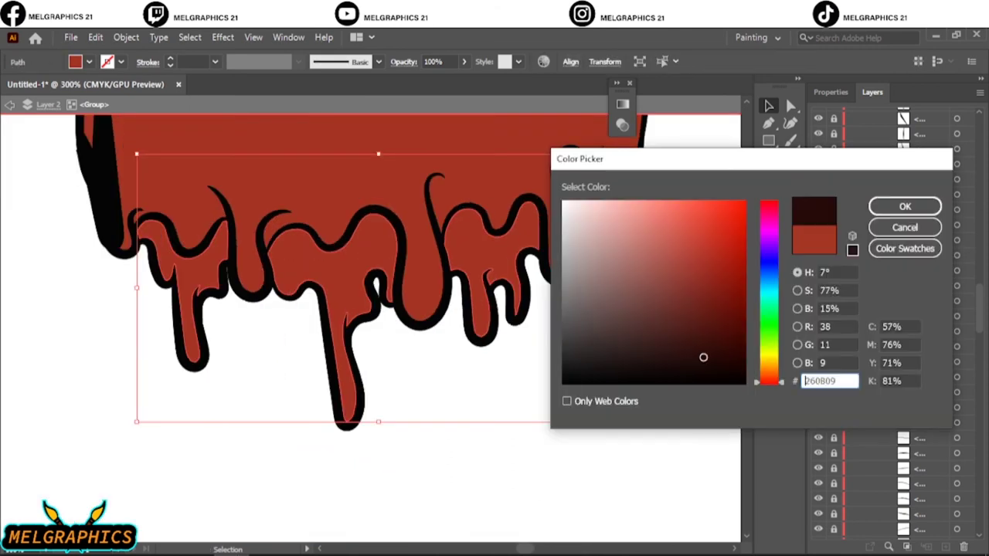
{"action": "key", "text": "Return"}
Step: Clear the selection and leave isolation mode to view the whole artwork
{"action": "key", "text": "ctrl+shift+a"}
{"action": "key", "text": "ctrl+0"}
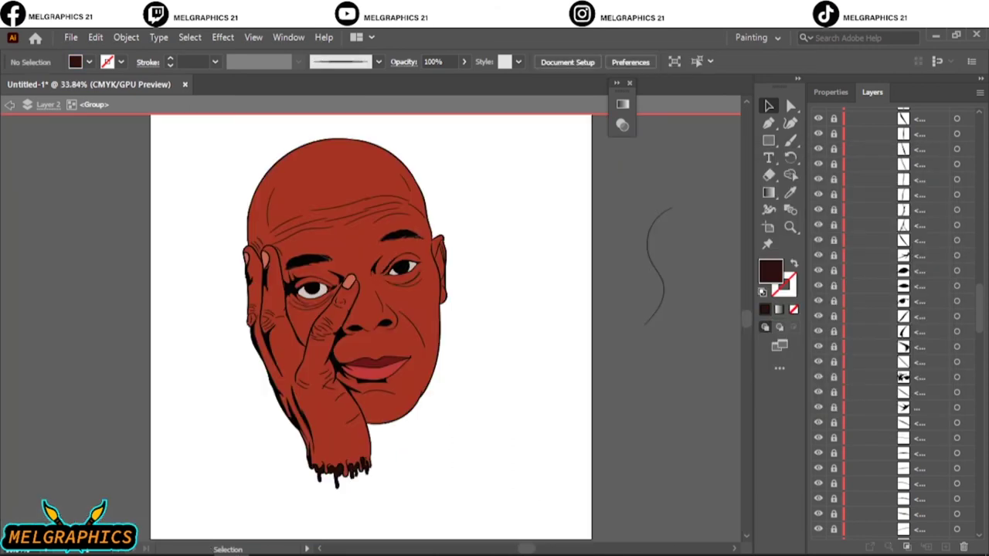
{"action": "key", "text": "Escape"}
Step: Hide and lock the head fill layer, check the face, then select the base fill layer
{"action": "left_click", "coordinate": [833, 145]}
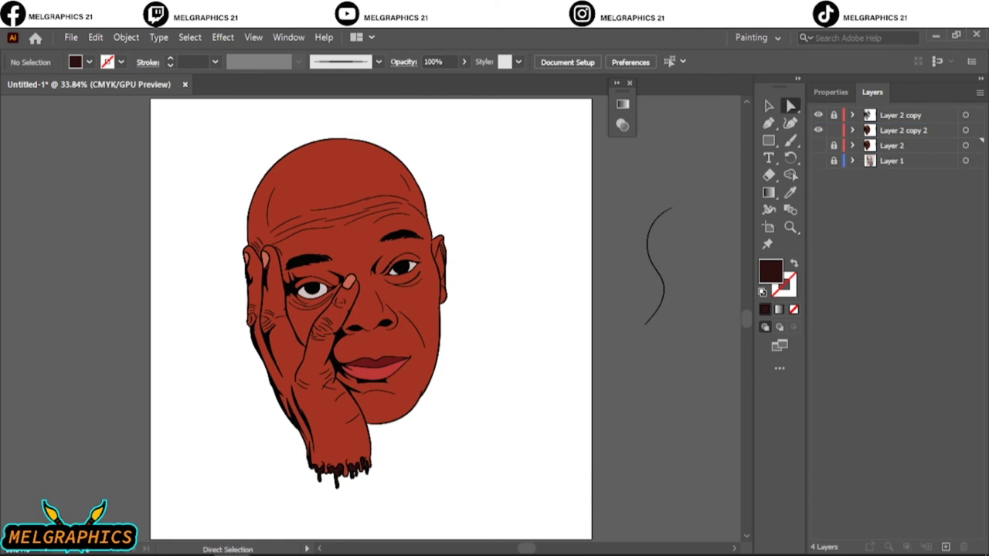
{"action": "key", "text": "a"}
{"action": "left_click", "coordinate": [902, 129]}
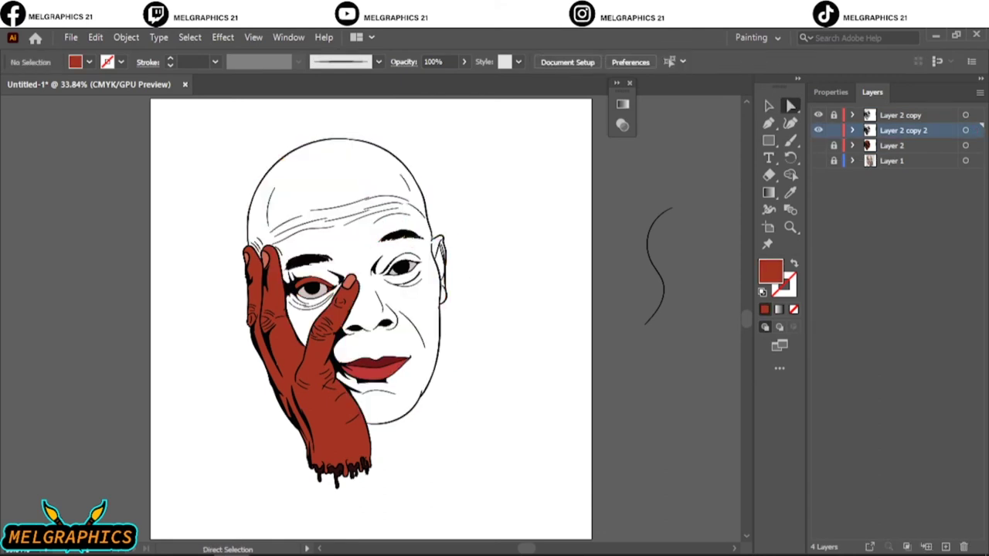
{"action": "key", "text": "ctrl+1"}
{"action": "scroll", "coordinate": [265, 266], "scroll_direction": "up", "scroll_amount": 5}
{"action": "key", "text": "ctrl+0"}
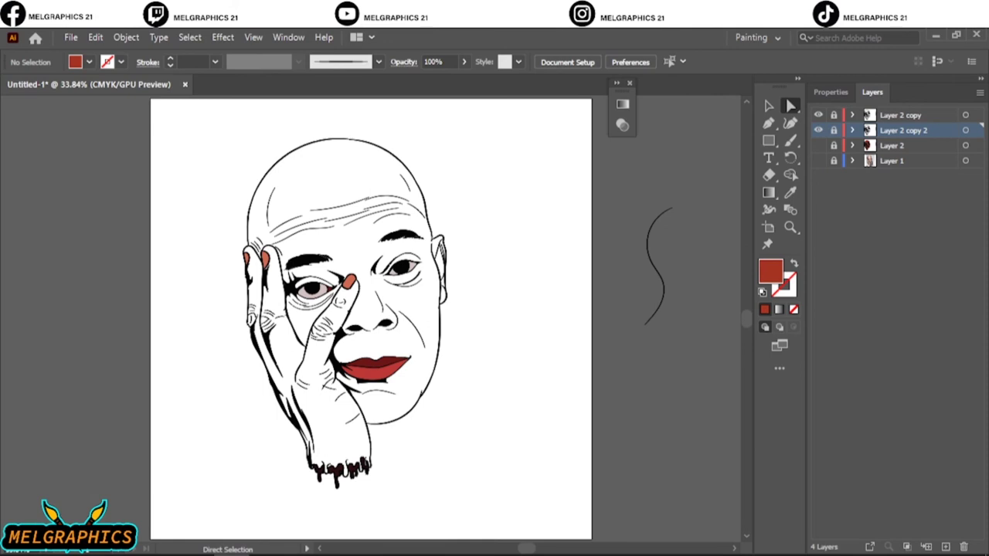
{"action": "left_click", "coordinate": [892, 145]}
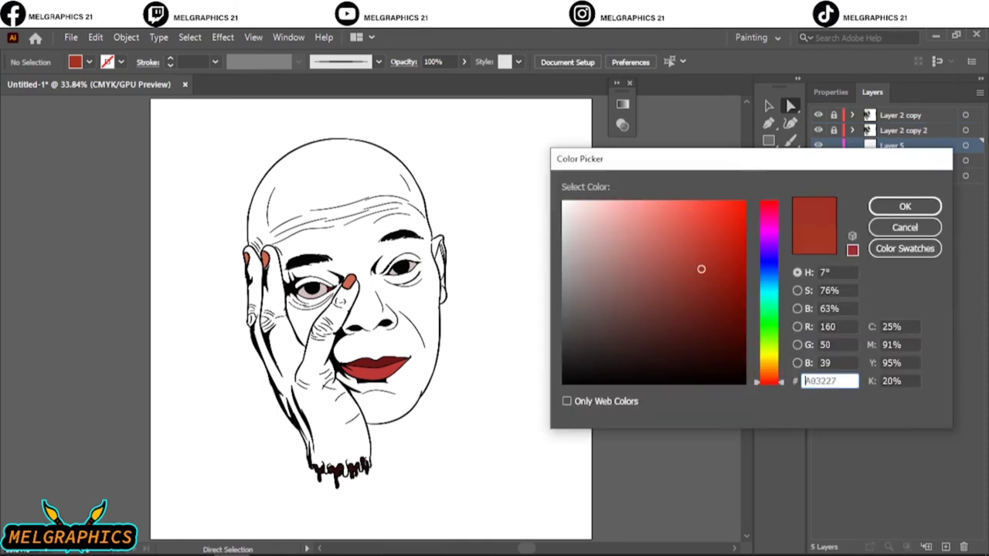
Step: With the Pencil tool, draw red shadow shapes around the nostrils and from nose to mouth
{"action": "key", "text": "n"}
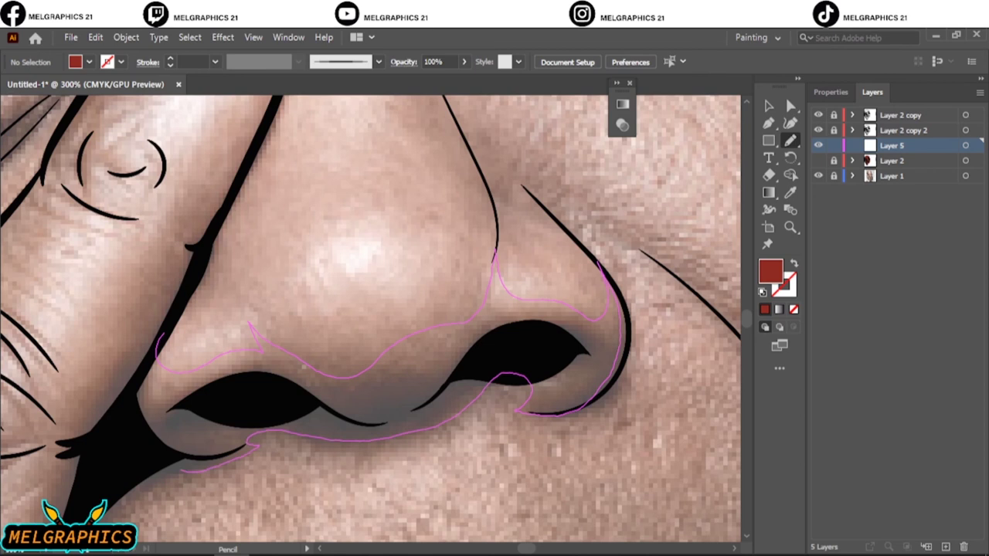
{"action": "left_click_drag", "start_coordinate": [605, 312], "coordinate": [159, 351]}
{"action": "left_click_drag", "start_coordinate": [591, 363], "coordinate": [540, 411]}
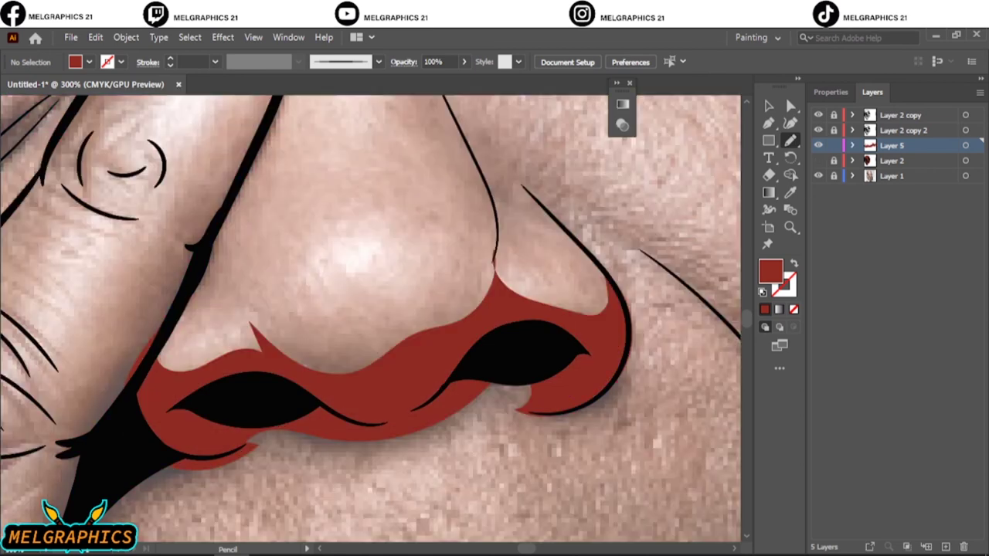
{"action": "key", "text": "ctrl+0"}
{"action": "scroll", "coordinate": [433, 386], "scroll_direction": "up", "scroll_amount": 5}
{"action": "left_click_drag", "start_coordinate": [275, 388], "coordinate": [274, 388]}
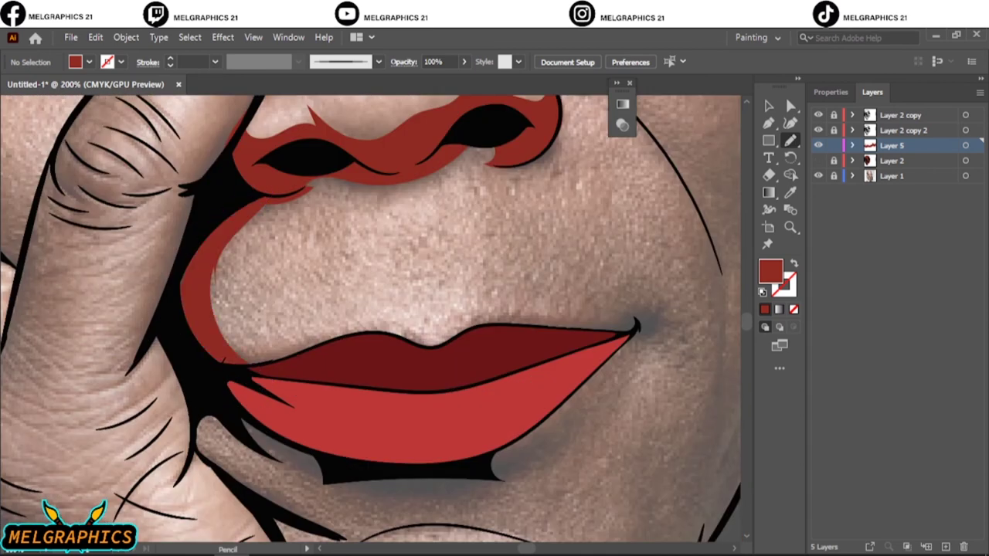
Step: Add red shadows along the chin crease, under the lower lip and the lower chin edge
{"action": "left_click_drag", "start_coordinate": [422, 381], "coordinate": [334, 223]}
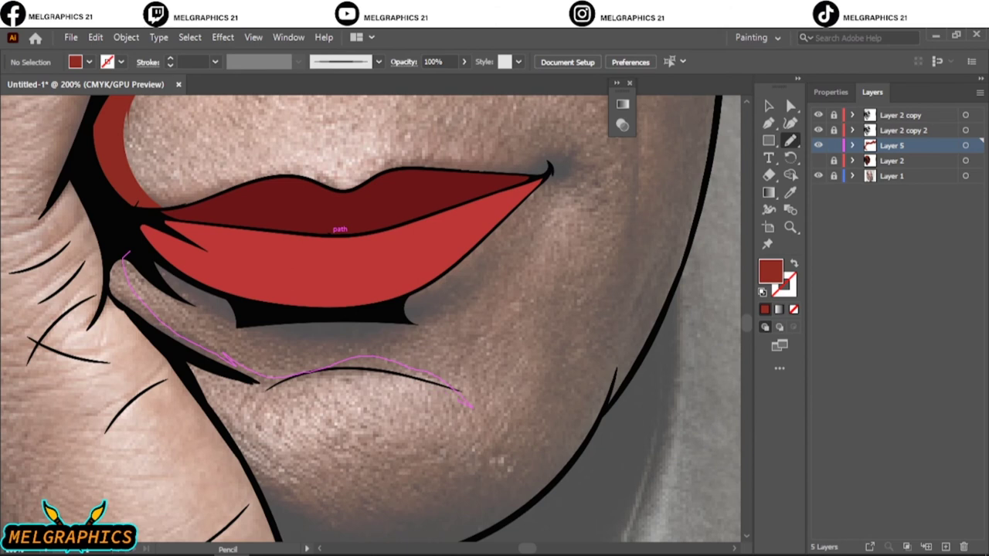
{"action": "left_click_drag", "start_coordinate": [473, 407], "coordinate": [473, 407]}
{"action": "left_click_drag", "start_coordinate": [160, 324], "coordinate": [137, 296]}
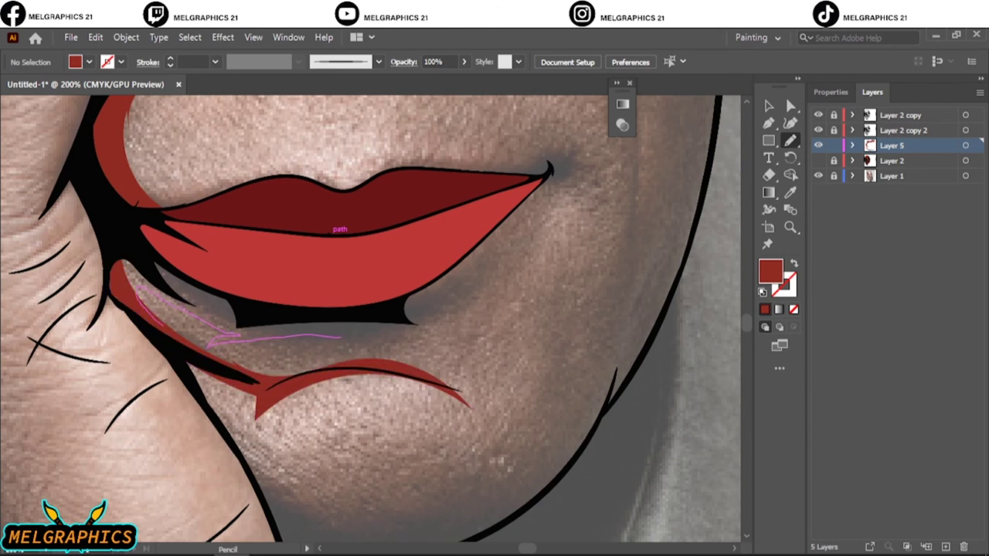
{"action": "key", "text": "ctrl+0"}
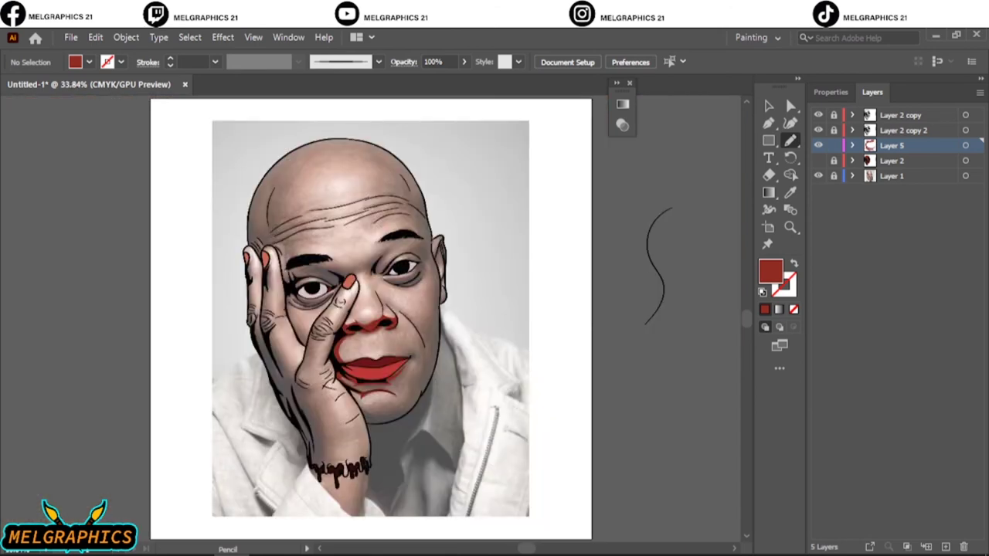
{"action": "left_click", "coordinate": [818, 160]}
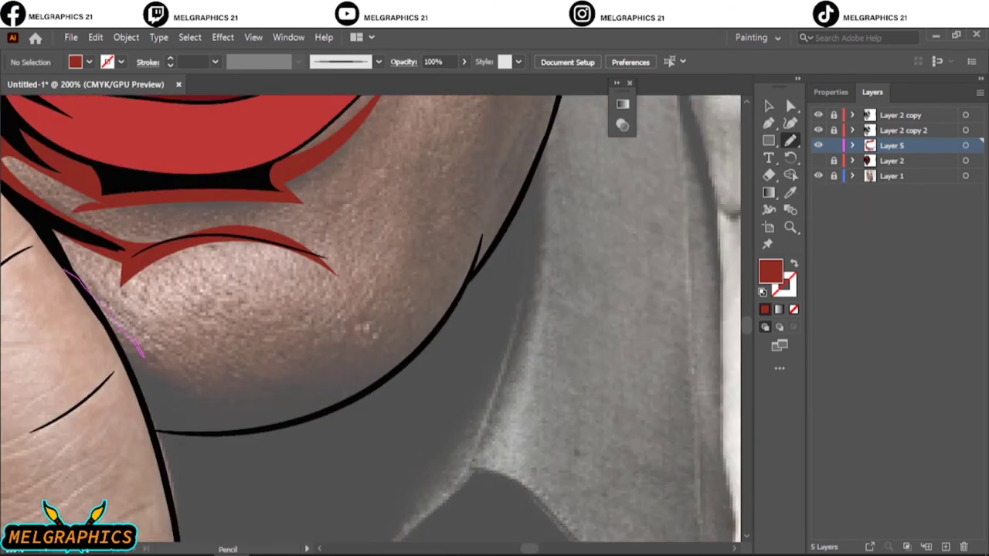
{"action": "left_click_drag", "start_coordinate": [143, 356], "coordinate": [89, 305]}
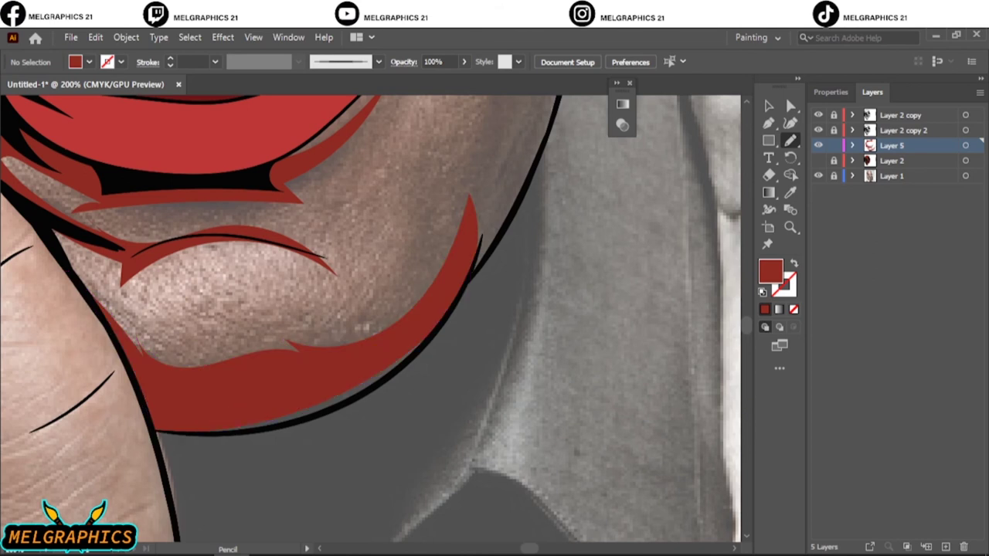
{"action": "left_click_drag", "start_coordinate": [192, 424], "coordinate": [425, 342]}
Step: Shade the right side of the mouth, the cheek and the jaw edge in red
{"action": "key", "text": "ctrl+0"}
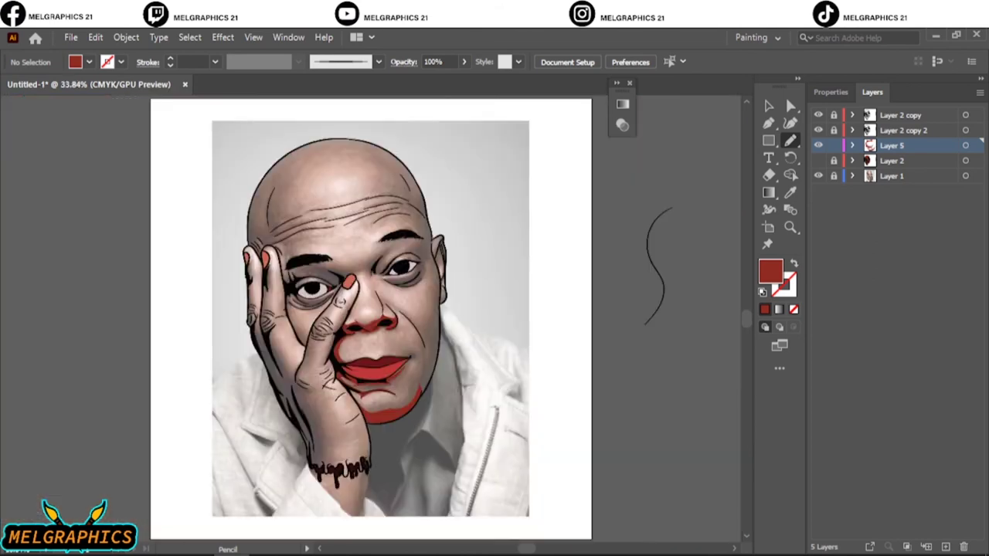
{"action": "scroll", "coordinate": [425, 383], "scroll_direction": "up", "scroll_amount": 4}
{"action": "scroll", "coordinate": [424, 383], "scroll_direction": "up", "scroll_amount": 1}
{"action": "left_click_drag", "start_coordinate": [328, 531], "coordinate": [378, 423]}
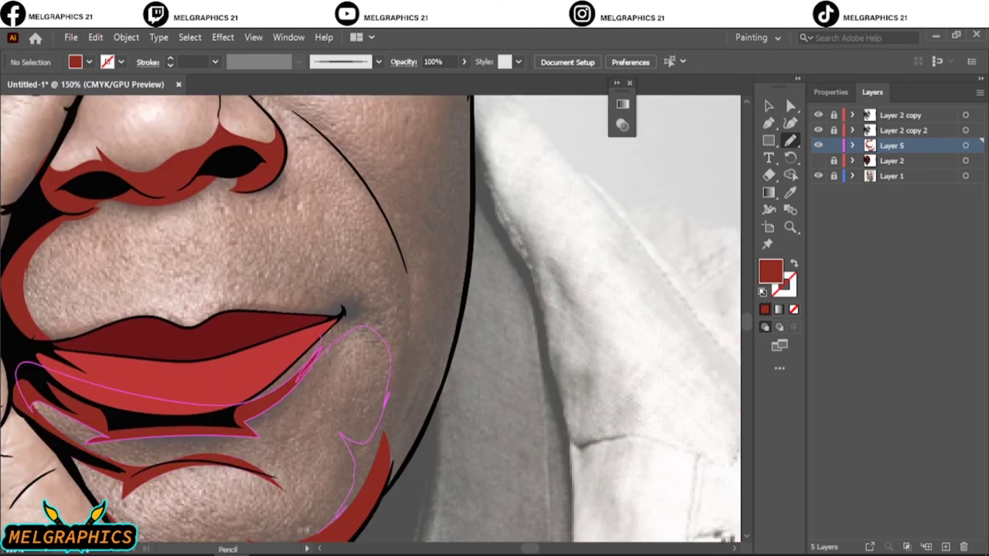
{"action": "left_click_drag", "start_coordinate": [355, 293], "coordinate": [340, 533]}
{"action": "left_click_drag", "start_coordinate": [376, 462], "coordinate": [442, 388]}
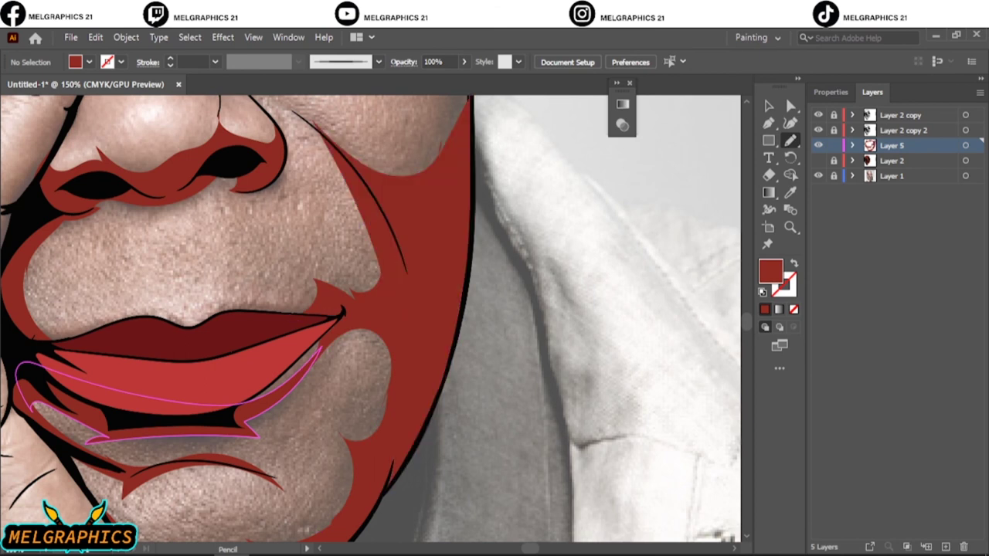
{"action": "scroll", "coordinate": [371, 309], "scroll_direction": "up", "scroll_amount": 5}
Step: Draw red shadows at the chin and under the eye down the cheek
{"action": "mouse_move", "coordinate": [237, 430]}
{"action": "left_mouse_down"}
{"action": "mouse_move", "coordinate": [337, 370]}
{"action": "mouse_move", "coordinate": [247, 293]}
{"action": "left_mouse_up"}
{"action": "scroll", "coordinate": [371, 347], "scroll_direction": "down", "scroll_amount": 5}
{"action": "scroll", "coordinate": [371, 348], "scroll_direction": "up", "scroll_amount": 5}
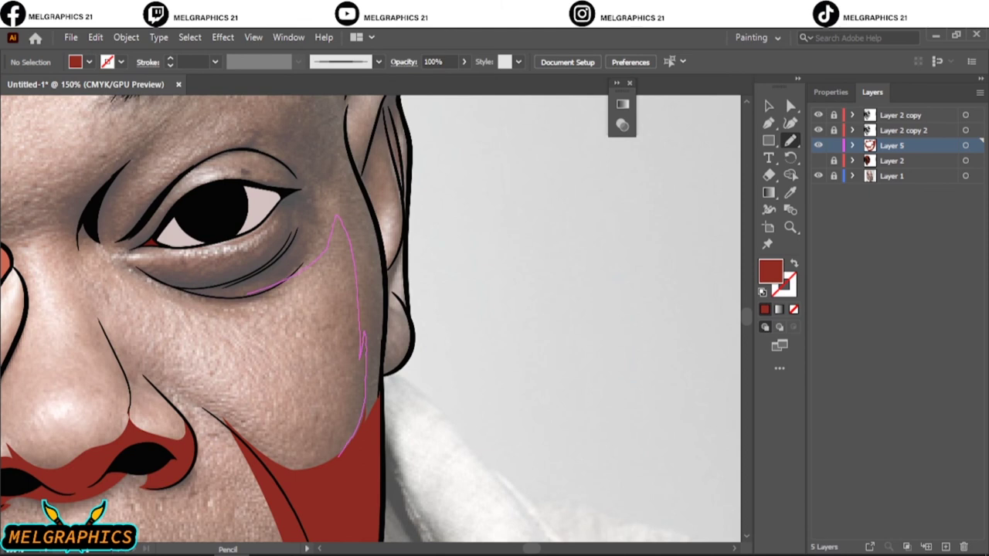
{"action": "left_click_drag", "start_coordinate": [209, 230], "coordinate": [207, 232]}
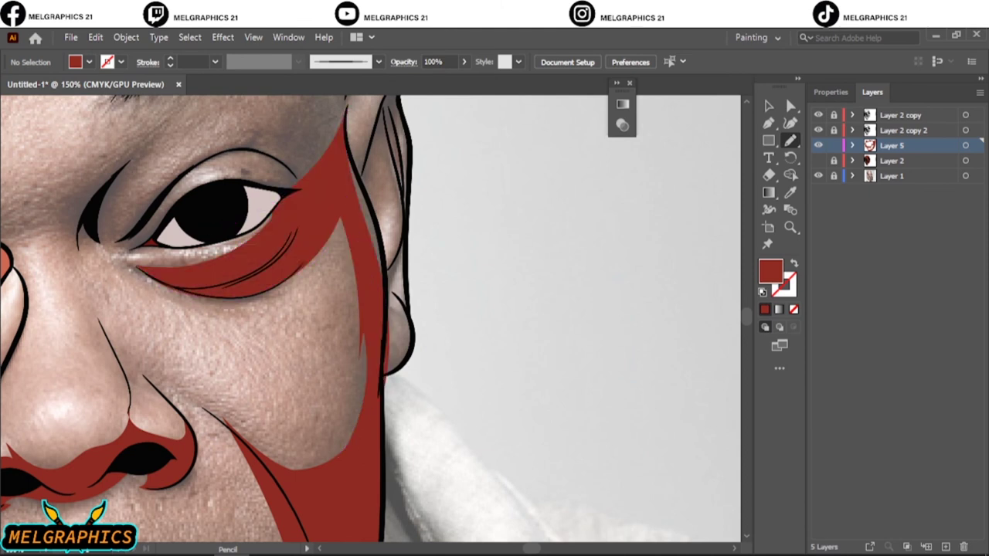
{"action": "scroll", "coordinate": [232, 270], "scroll_direction": "down", "scroll_amount": 5}
{"action": "scroll", "coordinate": [232, 270], "scroll_direction": "up", "scroll_amount": 6}
{"action": "scroll", "coordinate": [371, 309], "scroll_direction": "down", "scroll_amount": 3}
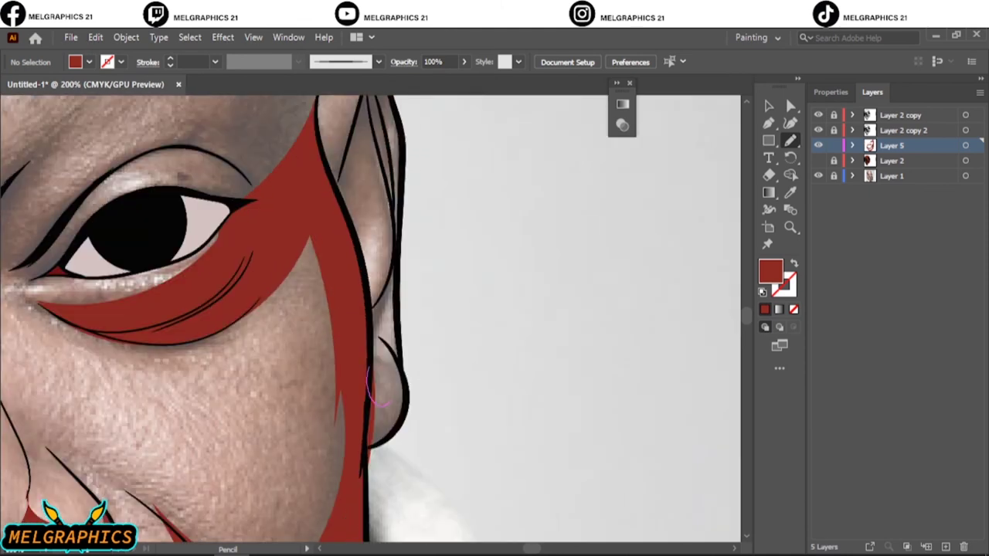
Step: Trace red shadow strips along the ear edge, upper ear and inside the ear
{"action": "left_click_drag", "start_coordinate": [386, 364], "coordinate": [349, 312]}
{"action": "left_click_drag", "start_coordinate": [392, 377], "coordinate": [394, 417]}
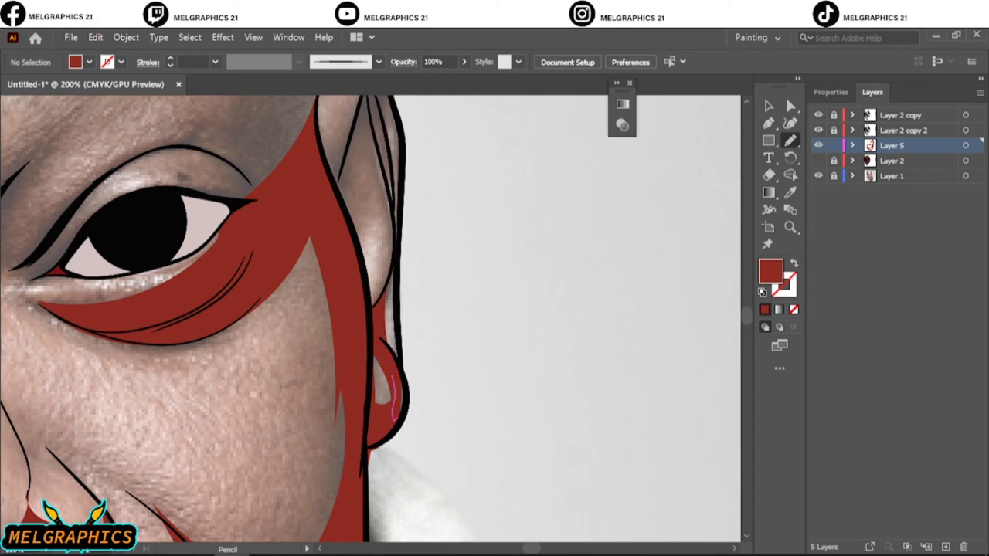
{"action": "scroll", "coordinate": [371, 309], "scroll_direction": "up", "scroll_amount": 5}
{"action": "scroll", "coordinate": [371, 309], "scroll_direction": "right", "scroll_amount": 5}
{"action": "left_click_drag", "start_coordinate": [193, 379], "coordinate": [198, 318]}
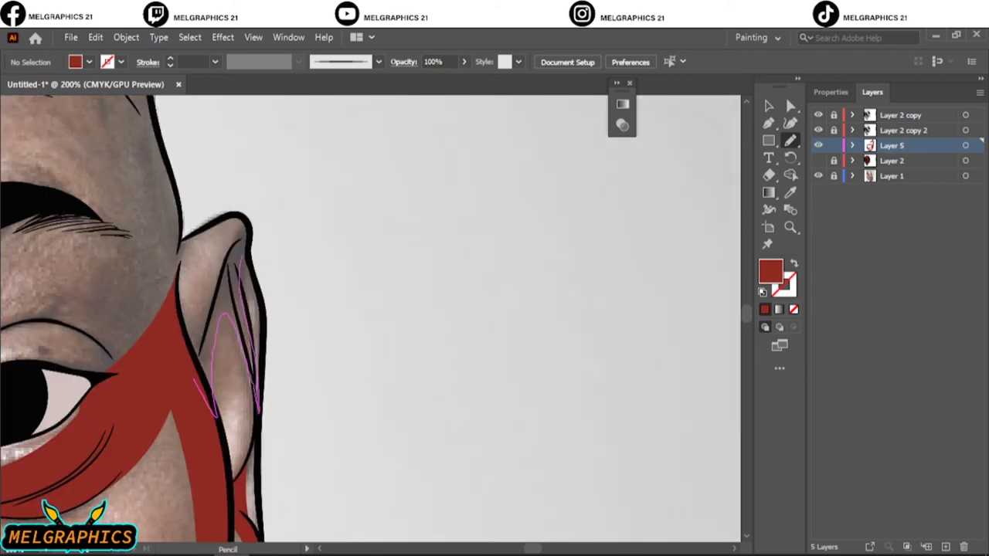
{"action": "left_click_drag", "start_coordinate": [216, 416], "coordinate": [202, 390]}
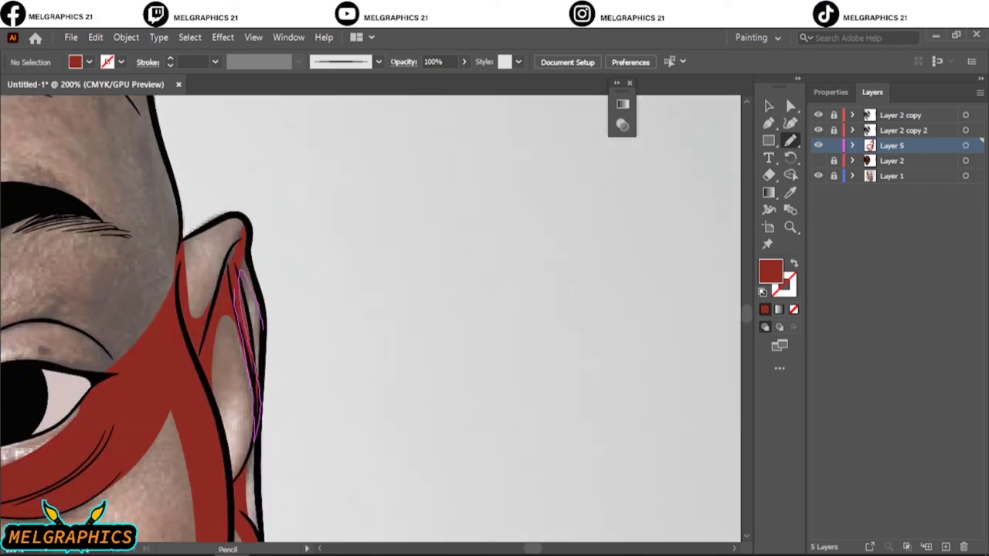
{"action": "key", "text": "ctrl+0"}
Step: Draw red shadows between eye and brow, around the eye, and over the brow and temple
{"action": "scroll", "coordinate": [432, 347], "scroll_direction": "up", "scroll_amount": 5}
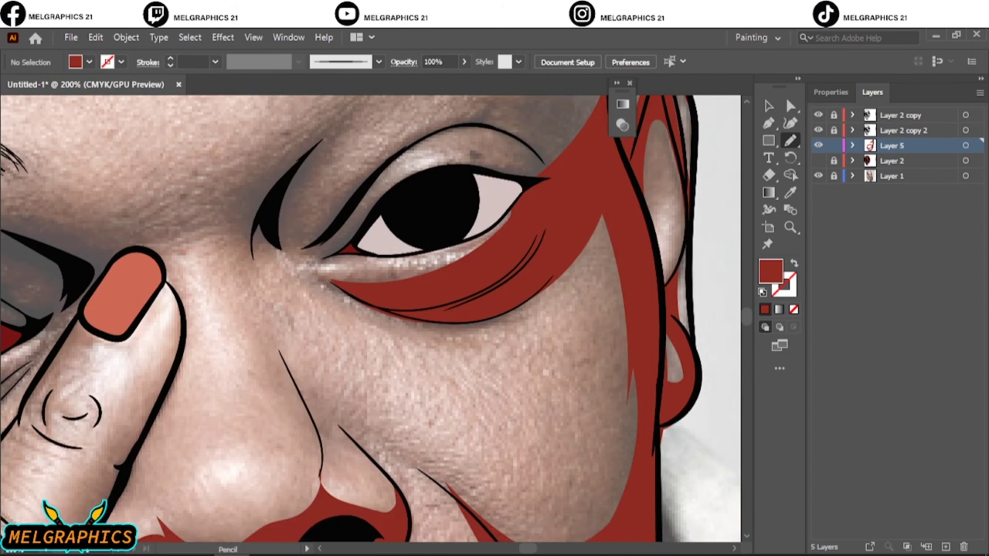
{"action": "left_click_drag", "start_coordinate": [402, 369], "coordinate": [205, 383]}
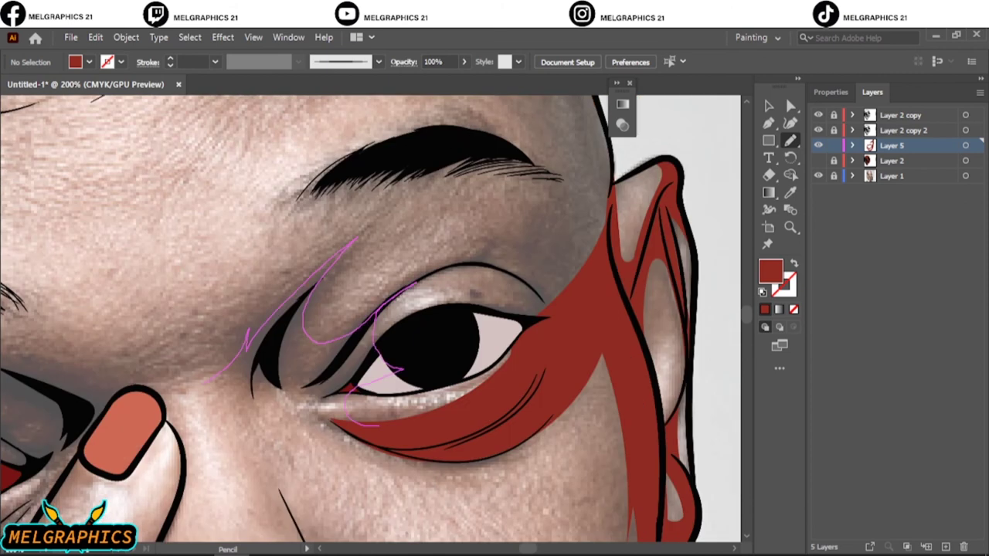
{"action": "left_click_drag", "start_coordinate": [378, 423], "coordinate": [390, 417]}
{"action": "left_click_drag", "start_coordinate": [432, 309], "coordinate": [293, 440]}
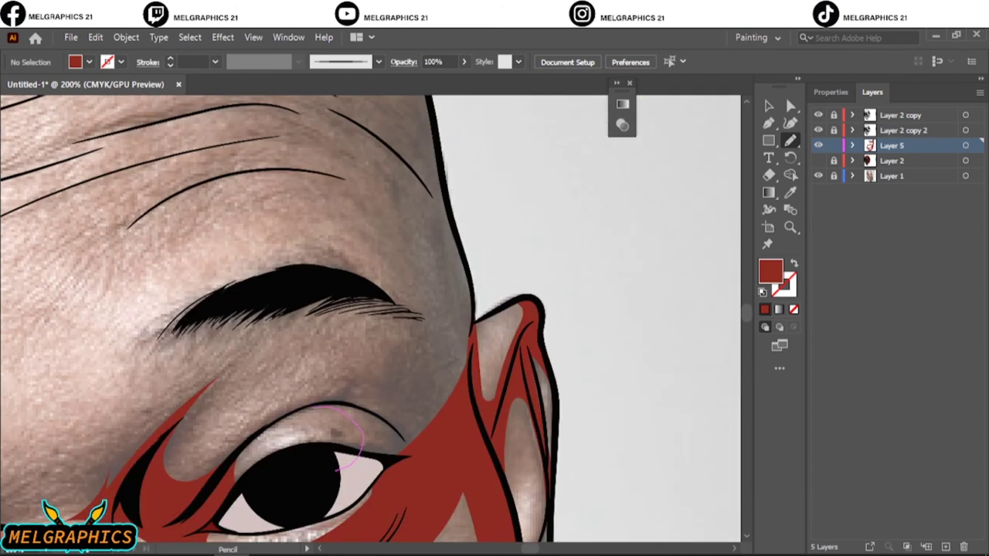
{"action": "left_click_drag", "start_coordinate": [334, 408], "coordinate": [463, 372]}
{"action": "mouse_move", "coordinate": [455, 313]}
{"action": "left_mouse_down"}
{"action": "mouse_move", "coordinate": [470, 272]}
{"action": "mouse_move", "coordinate": [593, 373]}
{"action": "mouse_move", "coordinate": [498, 413]}
{"action": "left_mouse_up"}
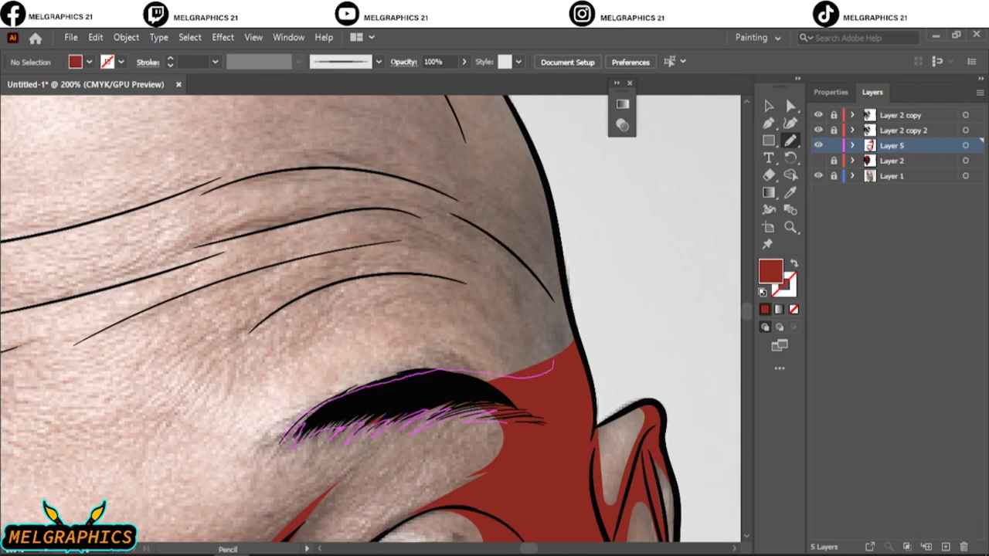
Step: Draw a forehead shadow extending down the head outline, redoing one unwanted shape
{"action": "key", "text": "ctrl+0"}
{"action": "scroll", "coordinate": [557, 402], "scroll_direction": "up", "scroll_amount": 5}
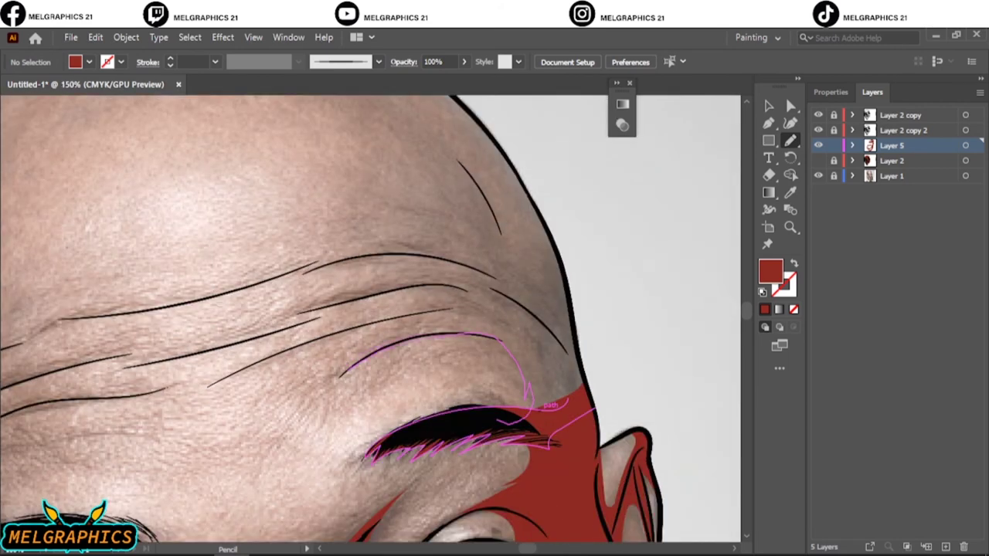
{"action": "left_click_drag", "start_coordinate": [544, 403], "coordinate": [363, 324]}
{"action": "key", "text": "ctrl+z"}
{"action": "left_click_drag", "start_coordinate": [340, 377], "coordinate": [491, 423]}
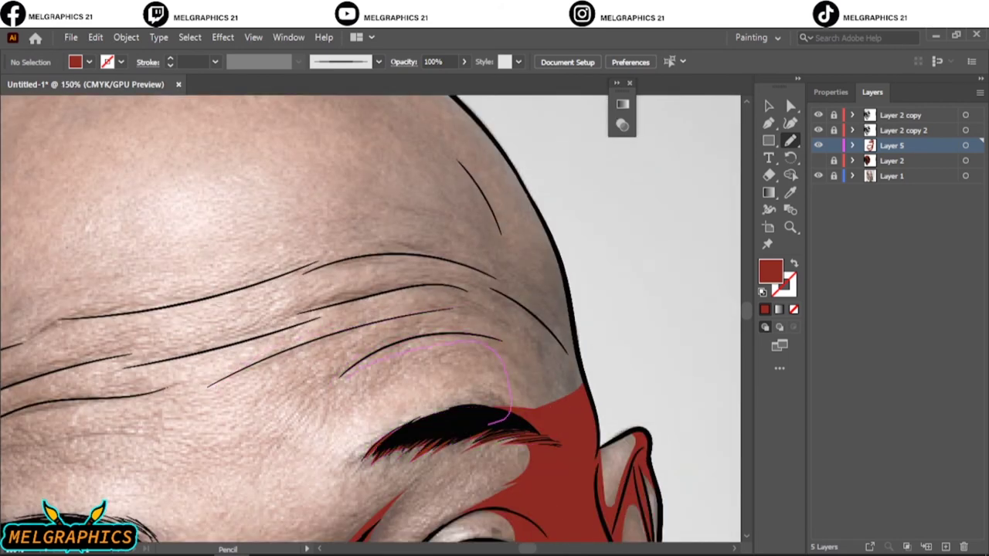
{"action": "scroll", "coordinate": [525, 397], "scroll_direction": "up", "scroll_amount": 3}
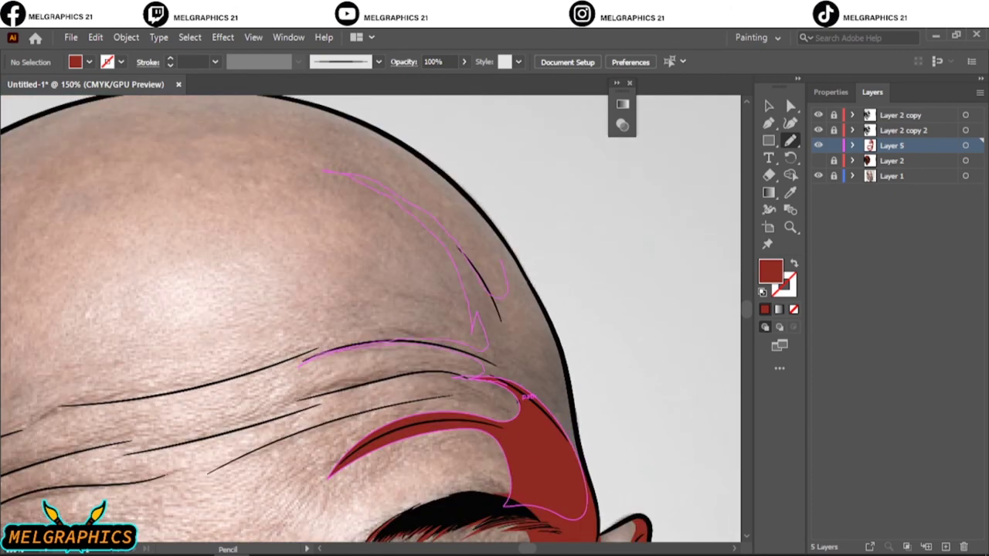
{"action": "left_click_drag", "start_coordinate": [462, 195], "coordinate": [578, 463]}
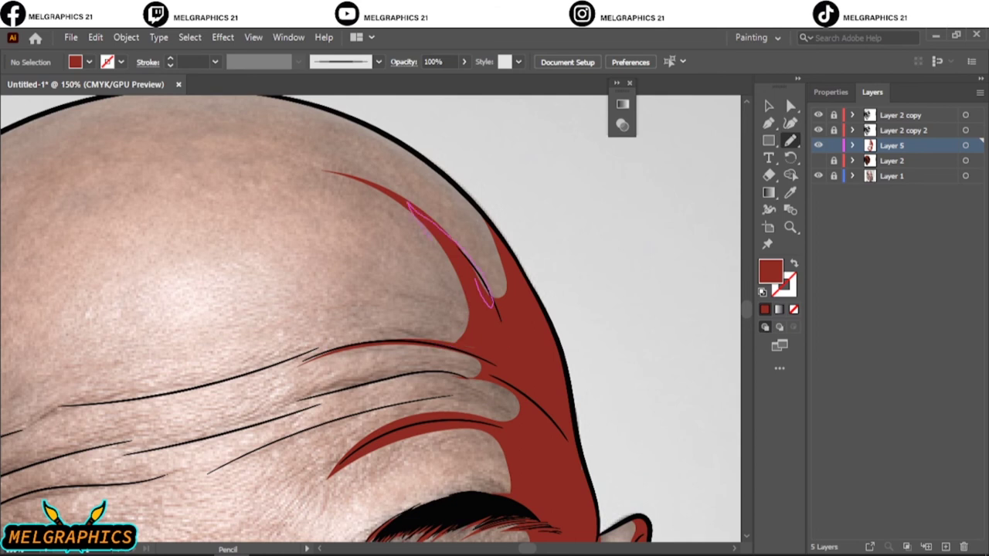
Step: Check the shading without the reference photo, then fill the two forehead wrinkle shadows red
{"action": "key", "text": "ctrl+0"}
{"action": "left_click", "coordinate": [818, 175]}
{"action": "left_click", "coordinate": [818, 175]}
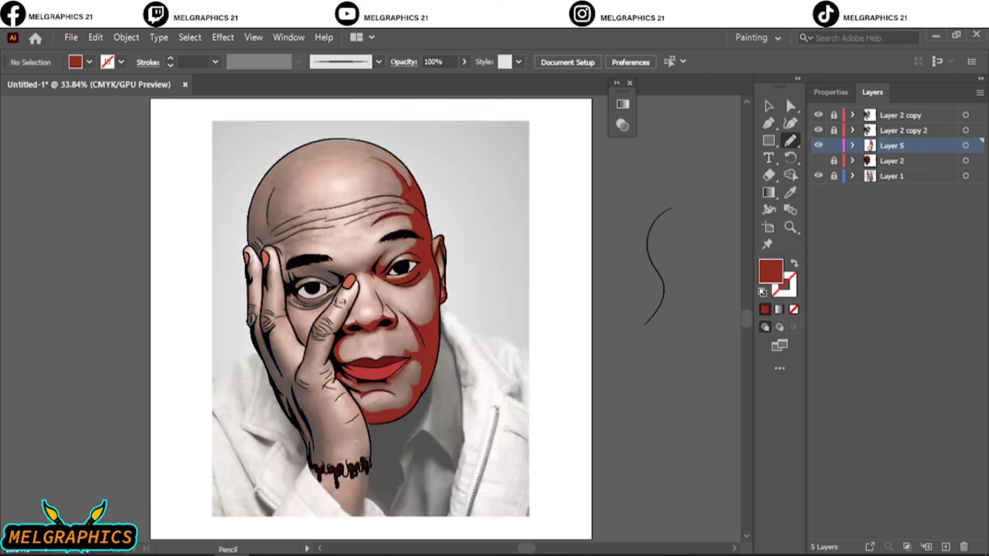
{"action": "key", "text": "ctrl+plus"}
{"action": "key", "text": "ctrl+plus"}
{"action": "key", "text": "ctrl+plus"}
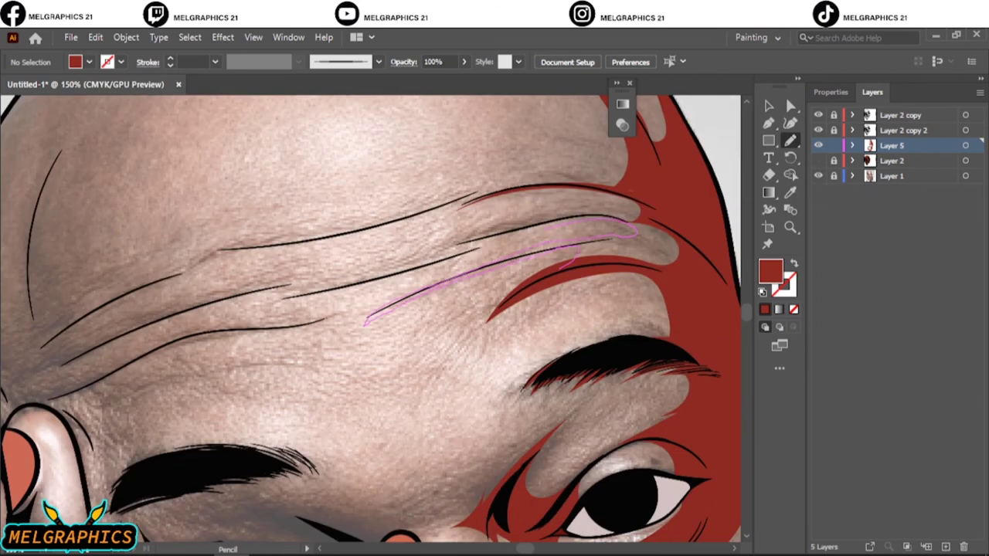
{"action": "left_click_drag", "start_coordinate": [568, 263], "coordinate": [568, 262]}
Step: Shade under the left eye, along the lower eyelid and above the left eye in red
{"action": "scroll", "coordinate": [371, 319], "scroll_direction": "down", "scroll_amount": 5}
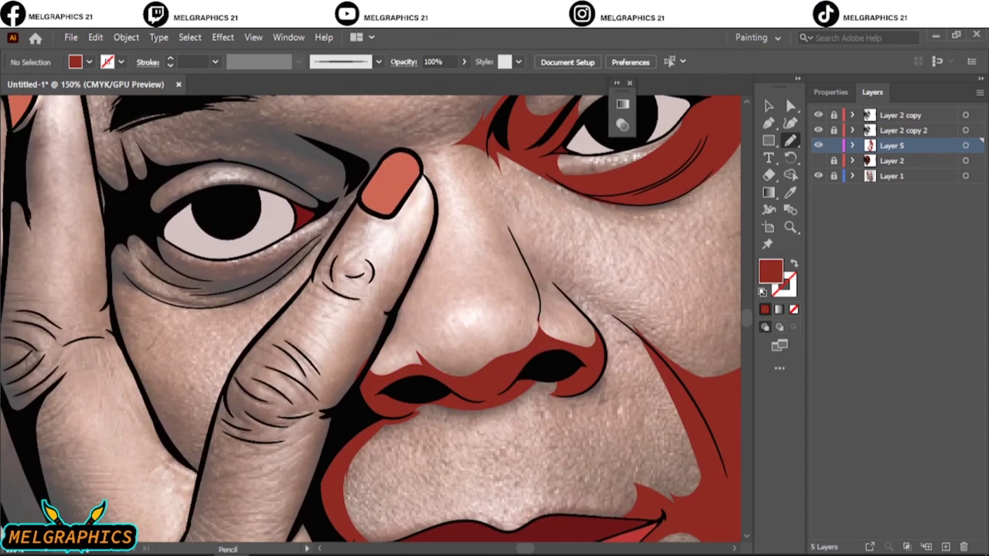
{"action": "left_click_drag", "start_coordinate": [214, 413], "coordinate": [193, 463]}
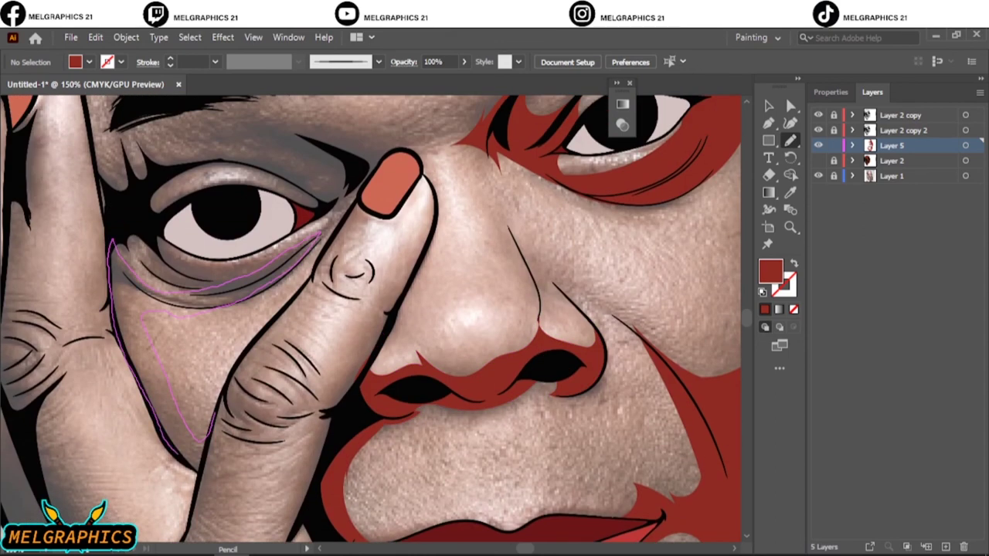
{"action": "left_click_drag", "start_coordinate": [287, 273], "coordinate": [193, 311]}
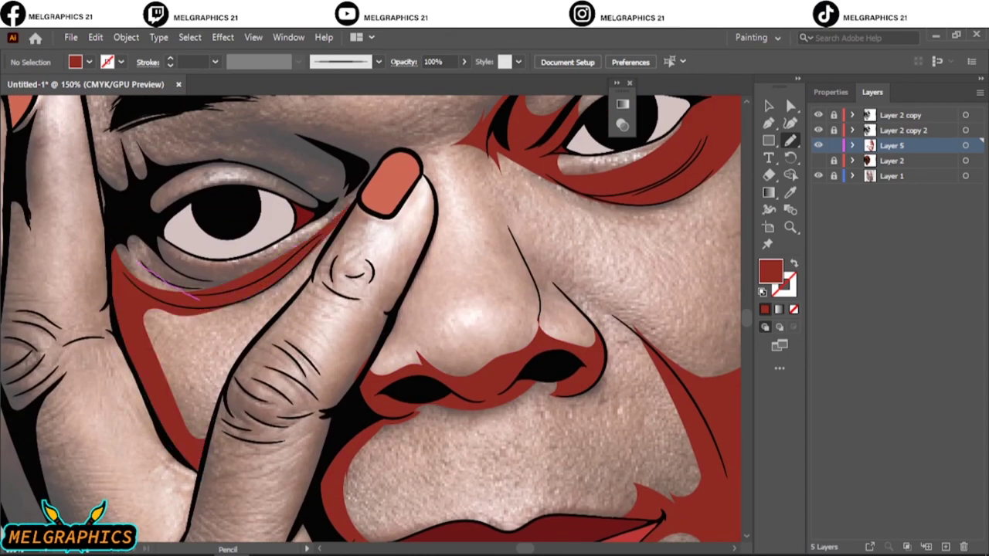
{"action": "left_click_drag", "start_coordinate": [143, 227], "coordinate": [216, 288]}
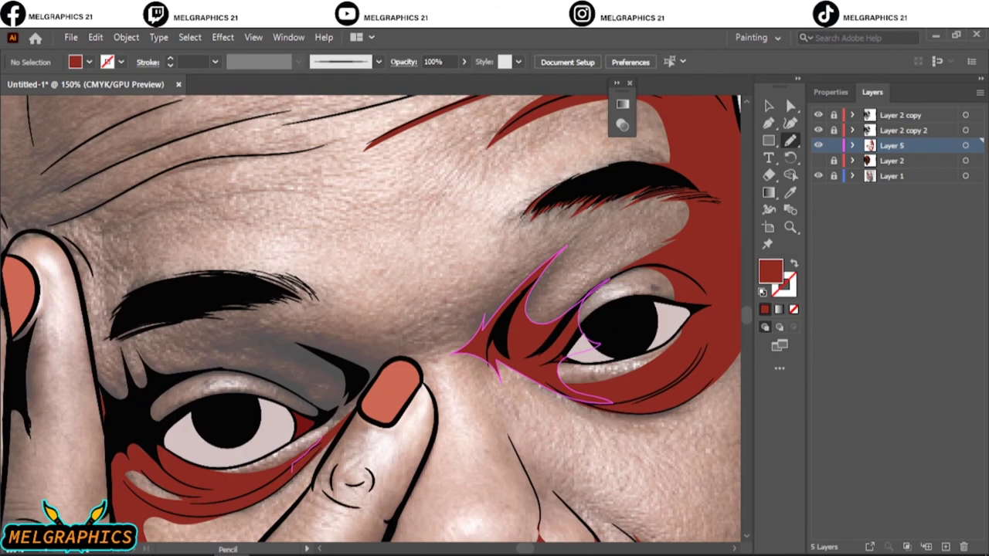
{"action": "left_click_drag", "start_coordinate": [305, 456], "coordinate": [297, 320]}
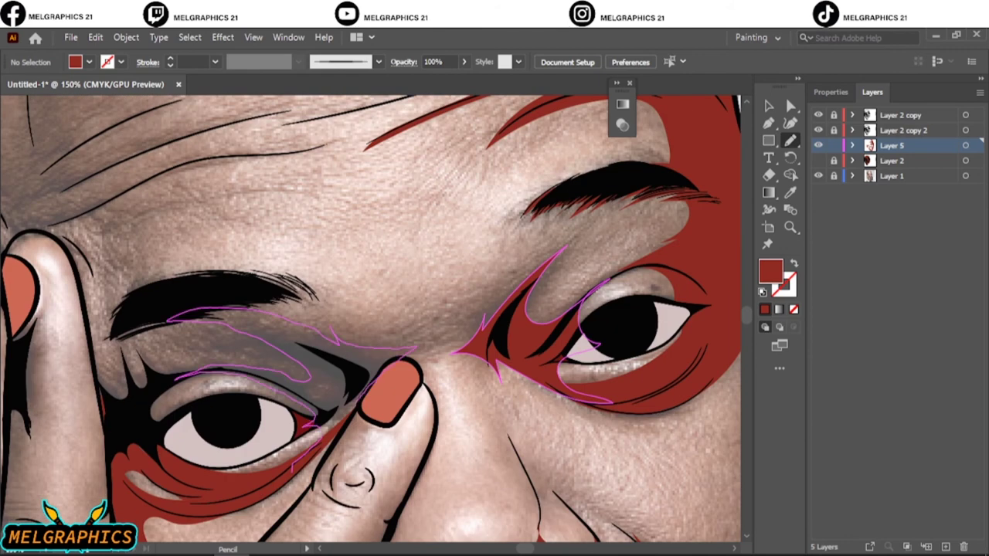
{"action": "left_click_drag", "start_coordinate": [294, 463], "coordinate": [294, 465]}
Step: Add spiky red shadows along both brow creases
{"action": "left_click_drag", "start_coordinate": [132, 325], "coordinate": [236, 366]}
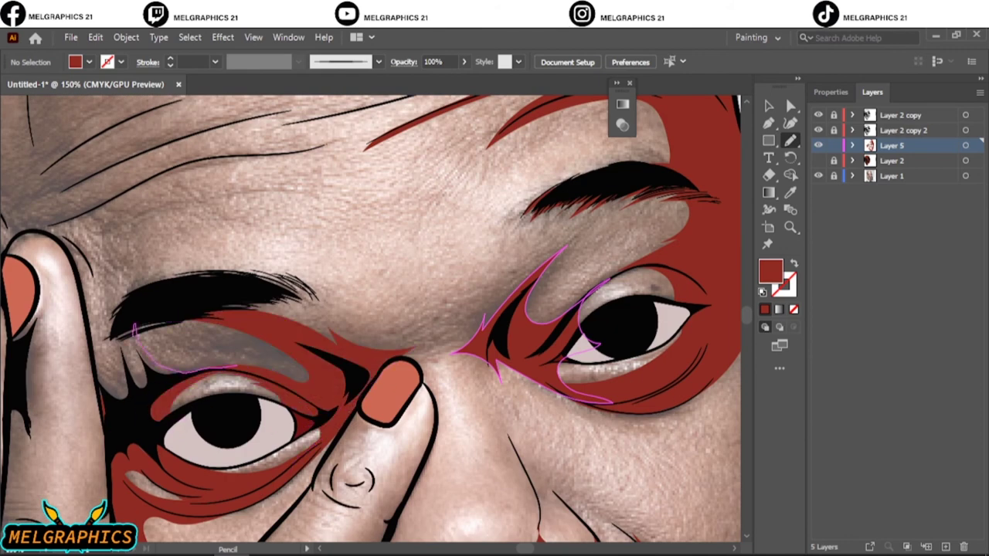
{"action": "left_click_drag", "start_coordinate": [124, 325], "coordinate": [104, 363]}
{"action": "key", "text": "ctrl+0"}
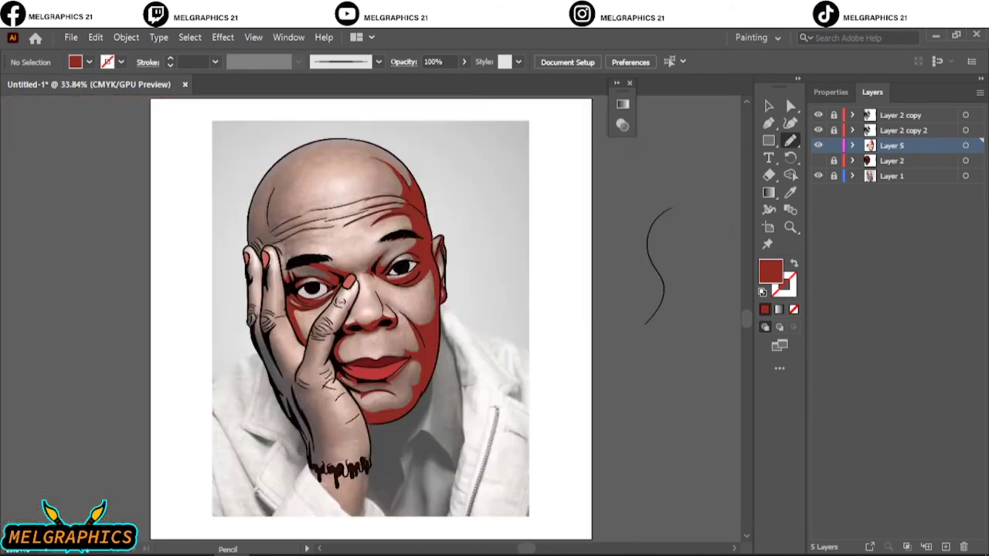
{"action": "scroll", "coordinate": [309, 270], "scroll_direction": "up", "scroll_amount": 5}
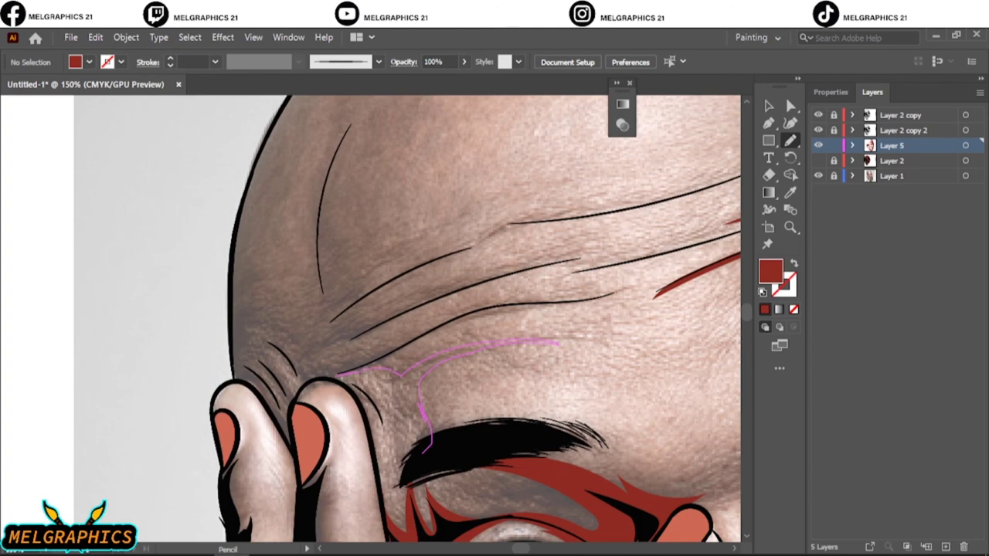
{"action": "left_click_drag", "start_coordinate": [426, 449], "coordinate": [398, 390]}
Step: Add red shadows along the finger edge and up the forehead wrinkle
{"action": "left_click_drag", "start_coordinate": [405, 485], "coordinate": [403, 488]}
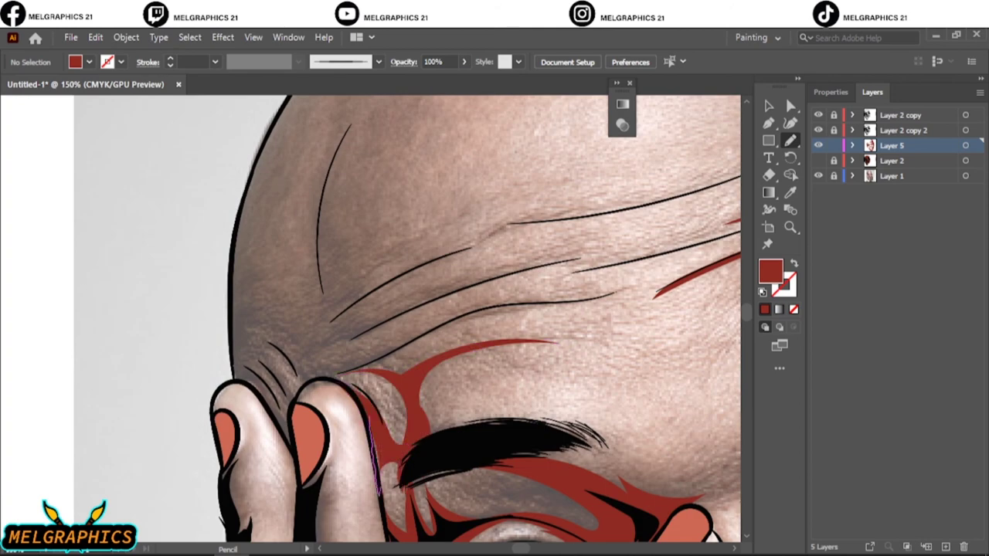
{"action": "left_click_drag", "start_coordinate": [379, 357], "coordinate": [572, 262]}
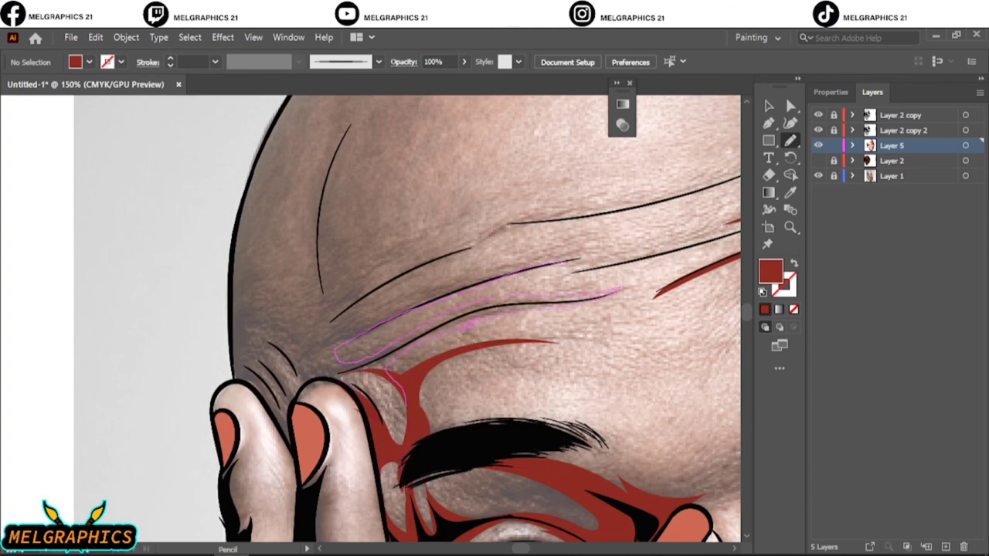
{"action": "mouse_move", "coordinate": [383, 292]}
{"action": "left_mouse_down"}
{"action": "mouse_move", "coordinate": [344, 166]}
{"action": "mouse_move", "coordinate": [309, 363]}
{"action": "left_mouse_up"}
{"action": "left_click_drag", "start_coordinate": [383, 427], "coordinate": [382, 426]}
Step: Shade the left forehead edge and the temple beside the fingers in red
{"action": "key", "text": "ctrl+0"}
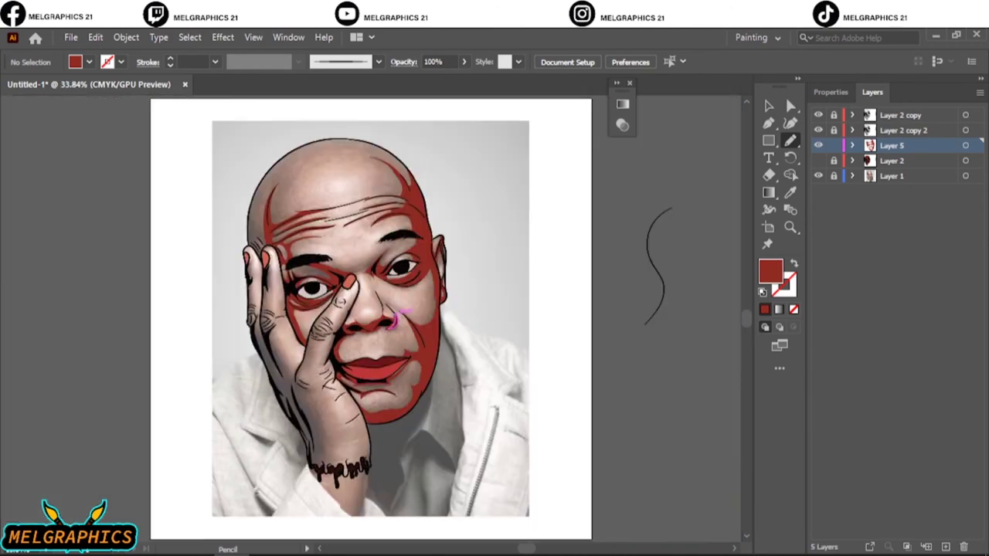
{"action": "key", "text": "ctrl+1"}
{"action": "key", "text": "ctrl+plus"}
{"action": "key", "text": "ctrl+plus"}
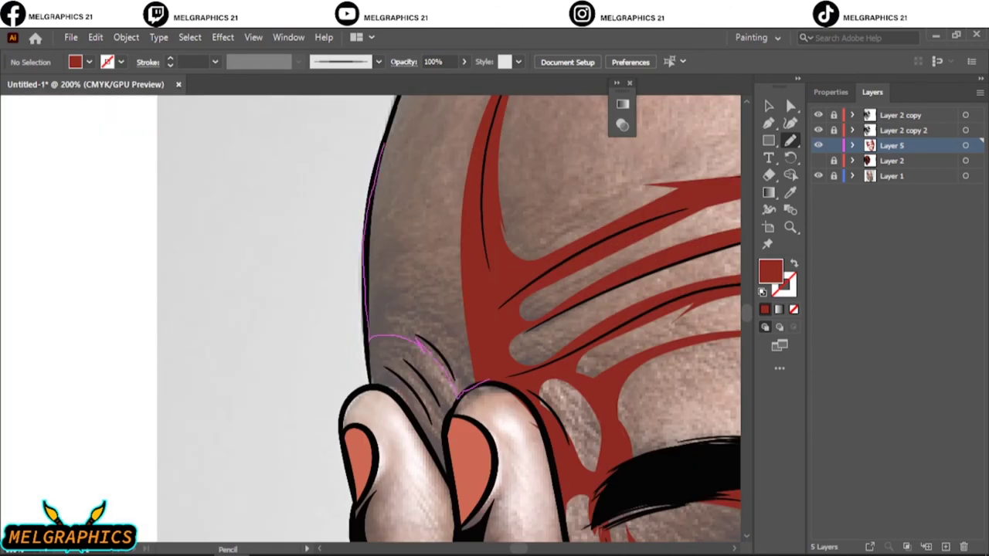
{"action": "left_click_drag", "start_coordinate": [379, 336], "coordinate": [463, 390]}
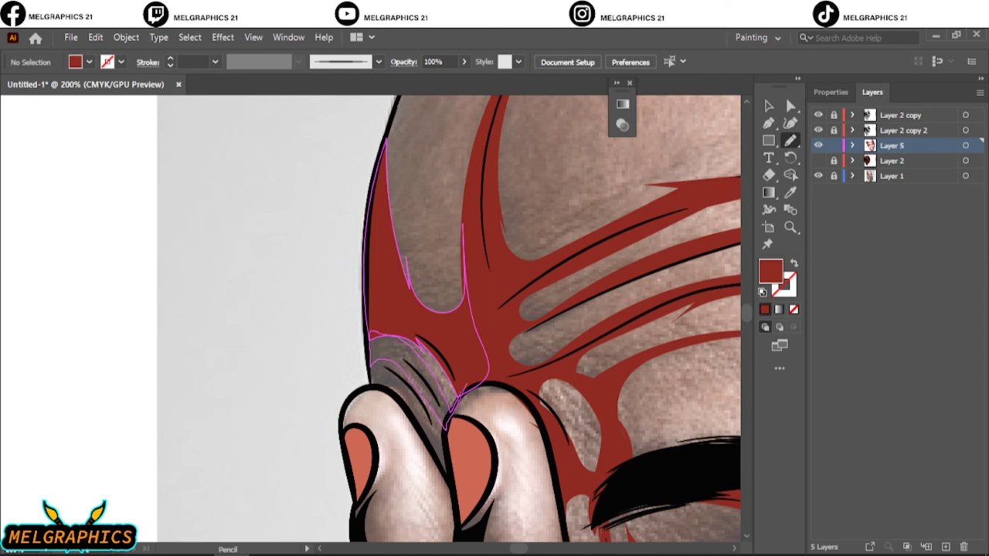
{"action": "left_click_drag", "start_coordinate": [447, 423], "coordinate": [363, 297]}
{"action": "key", "text": "ctrl+0"}
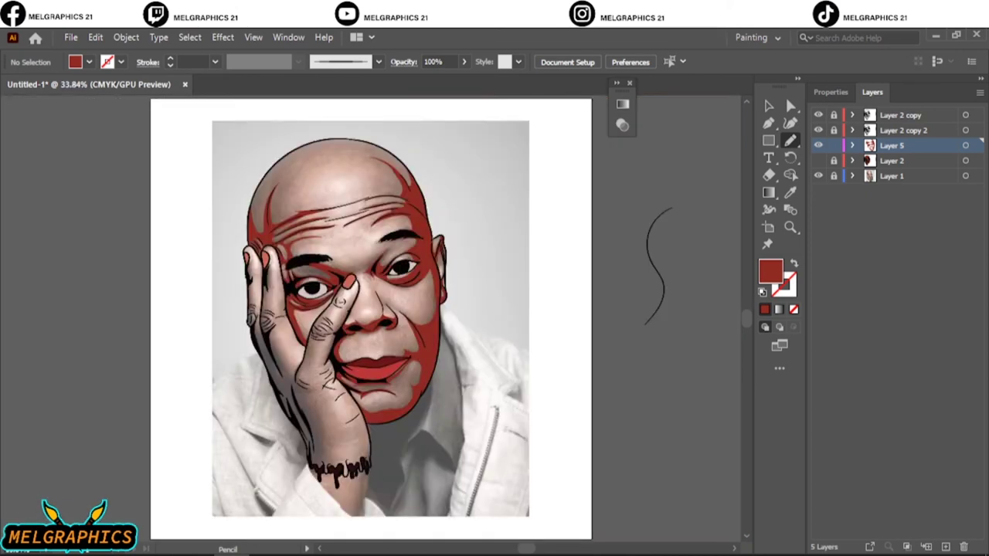
{"action": "key", "text": "ctrl+1"}
{"action": "key", "text": "ctrl+plus"}
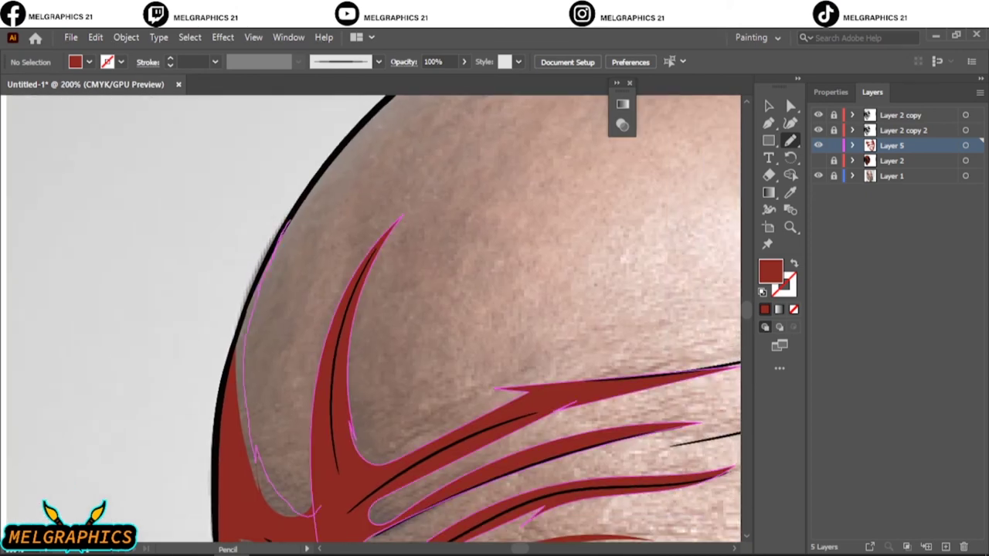
Step: Compare the flat skin colour with the photo, then add a red shadow on the wrist above the drips
{"action": "key", "text": "ctrl+0"}
{"action": "left_click", "coordinate": [818, 160]}
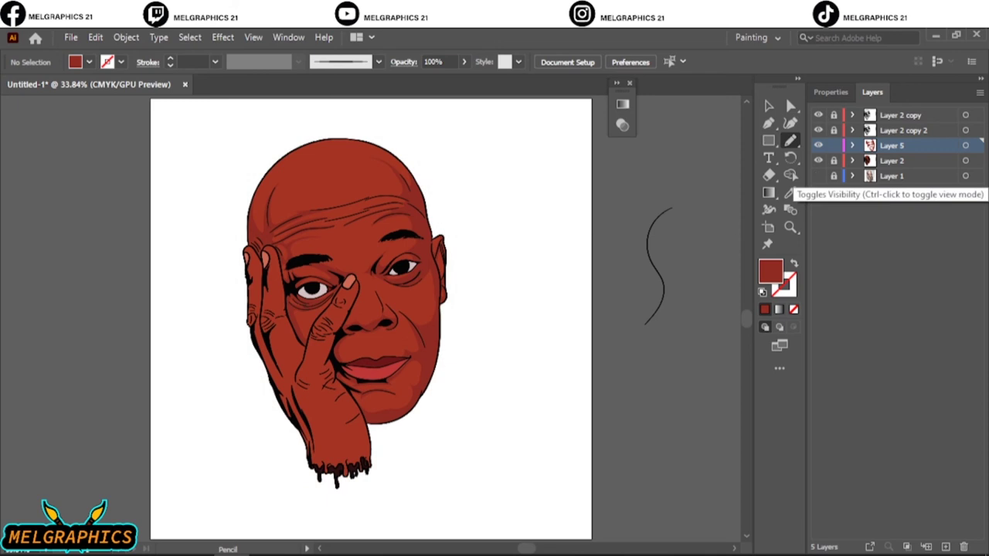
{"action": "left_click", "coordinate": [818, 175]}
{"action": "left_click", "coordinate": [818, 160]}
{"action": "scroll", "coordinate": [340, 464], "scroll_direction": "up", "scroll_amount": 5}
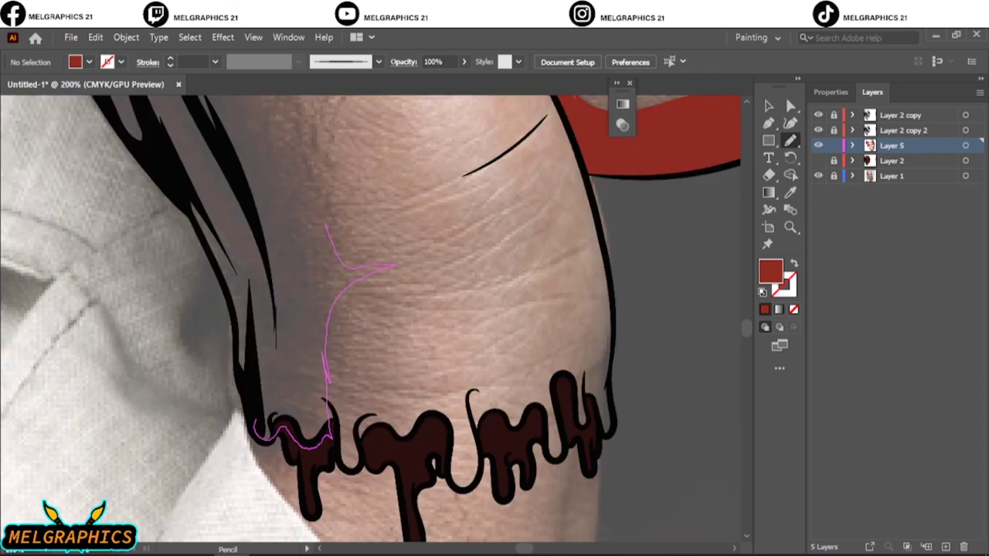
{"action": "left_click_drag", "start_coordinate": [331, 437], "coordinate": [255, 424]}
{"action": "scroll", "coordinate": [205, 368], "scroll_direction": "down", "scroll_amount": 1}
{"action": "scroll", "coordinate": [204, 368], "scroll_direction": "up", "scroll_amount": 3}
Step: Draw red shadows along the drip's edge and up the hand's left edge
{"action": "left_click_drag", "start_coordinate": [311, 294], "coordinate": [373, 488]}
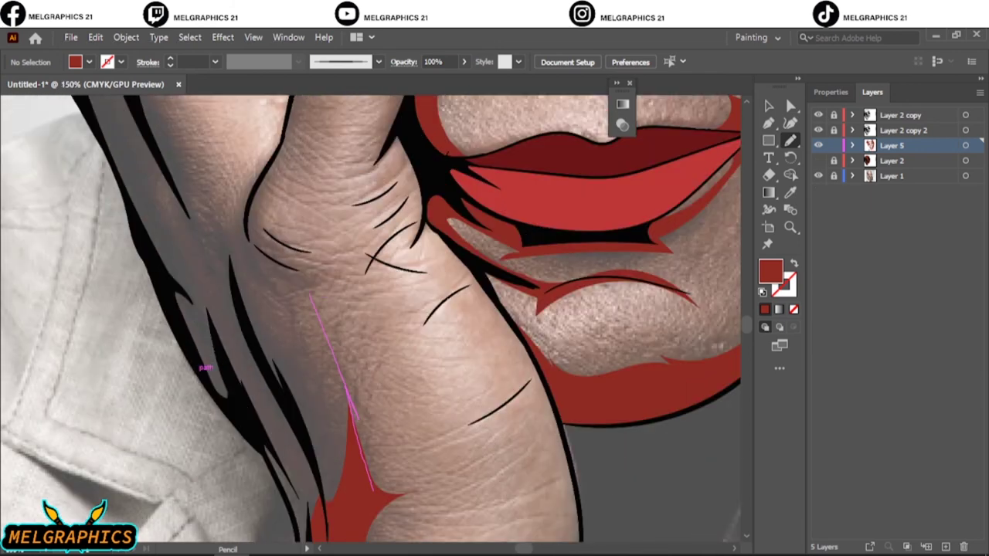
{"action": "left_click_drag", "start_coordinate": [272, 261], "coordinate": [313, 498]}
{"action": "scroll", "coordinate": [312, 498], "scroll_direction": "down", "scroll_amount": 3}
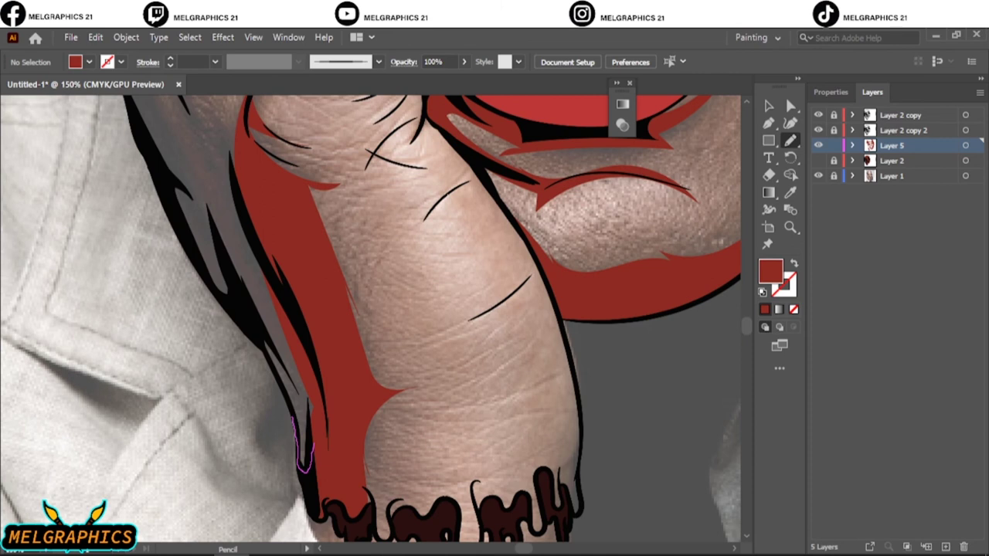
{"action": "mouse_move", "coordinate": [293, 418]}
{"action": "left_mouse_down"}
{"action": "mouse_move", "coordinate": [178, 205]}
{"action": "mouse_move", "coordinate": [311, 408]}
{"action": "left_mouse_up"}
{"action": "scroll", "coordinate": [311, 407], "scroll_direction": "up", "scroll_amount": 3}
{"action": "scroll", "coordinate": [312, 407], "scroll_direction": "left", "scroll_amount": 3}
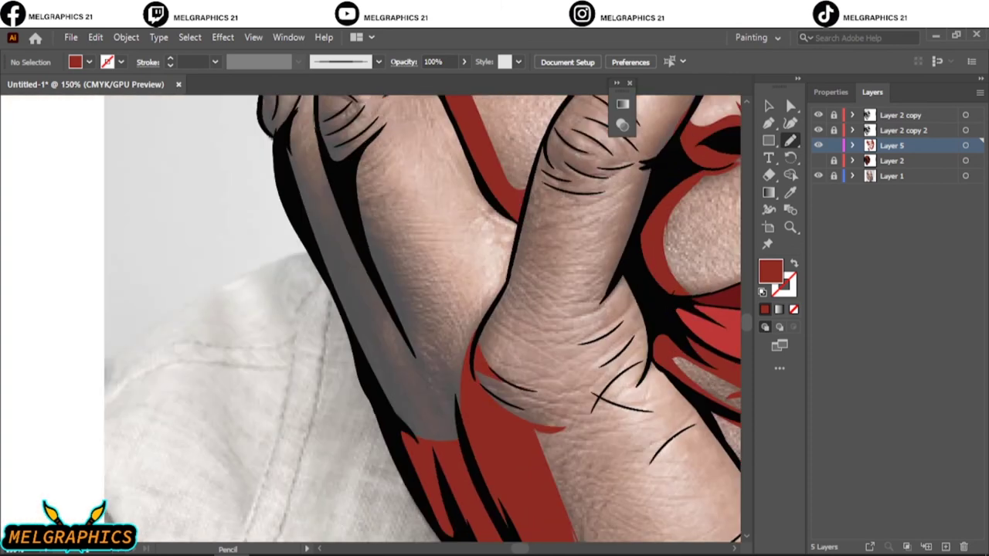
Step: Fill the finger creases and a finger edge with red shadow shapes
{"action": "left_click_drag", "start_coordinate": [495, 370], "coordinate": [518, 420]}
{"action": "scroll", "coordinate": [423, 319], "scroll_direction": "up", "scroll_amount": 5}
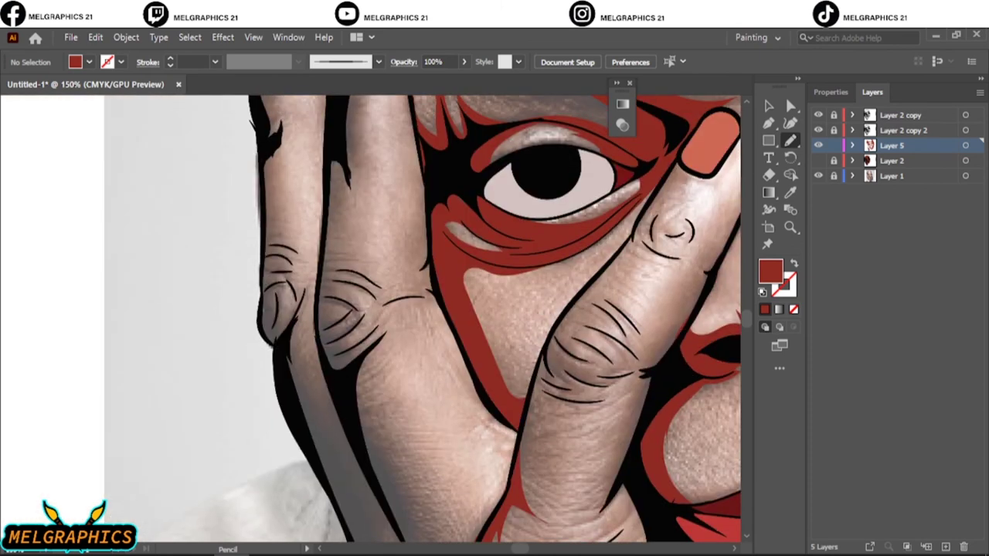
{"action": "left_click_drag", "start_coordinate": [522, 494], "coordinate": [544, 349]}
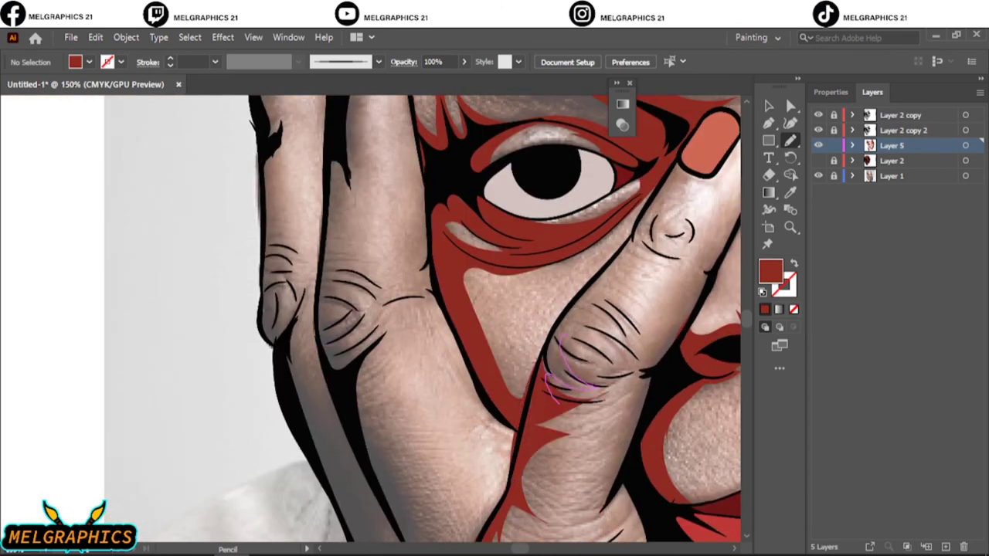
{"action": "left_click_drag", "start_coordinate": [553, 394], "coordinate": [540, 340]}
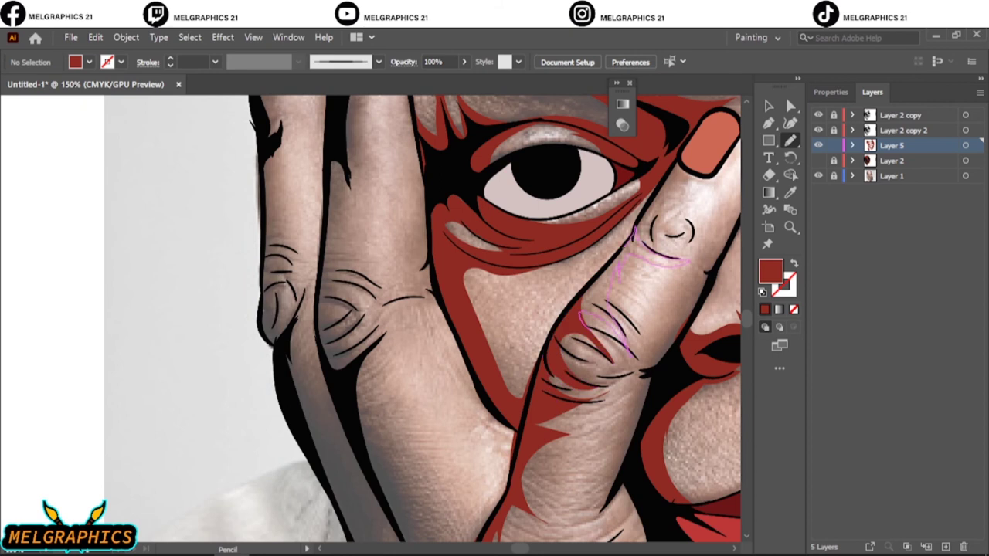
{"action": "left_click_drag", "start_coordinate": [633, 232], "coordinate": [630, 352]}
{"action": "left_click_drag", "start_coordinate": [682, 163], "coordinate": [679, 161]}
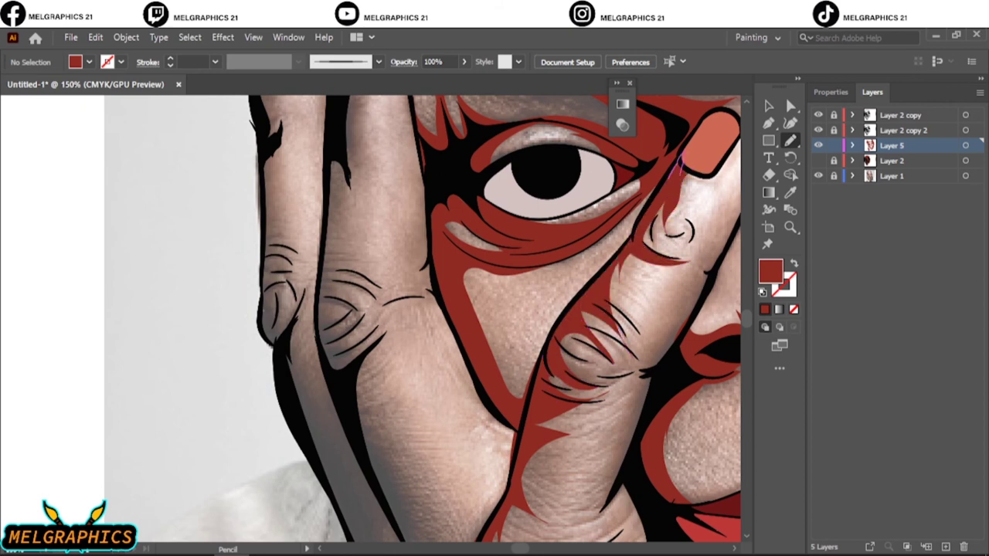
Step: Shade the finger beside the nose in red along its edges and lower section
{"action": "left_click_drag", "start_coordinate": [433, 278], "coordinate": [463, 309]}
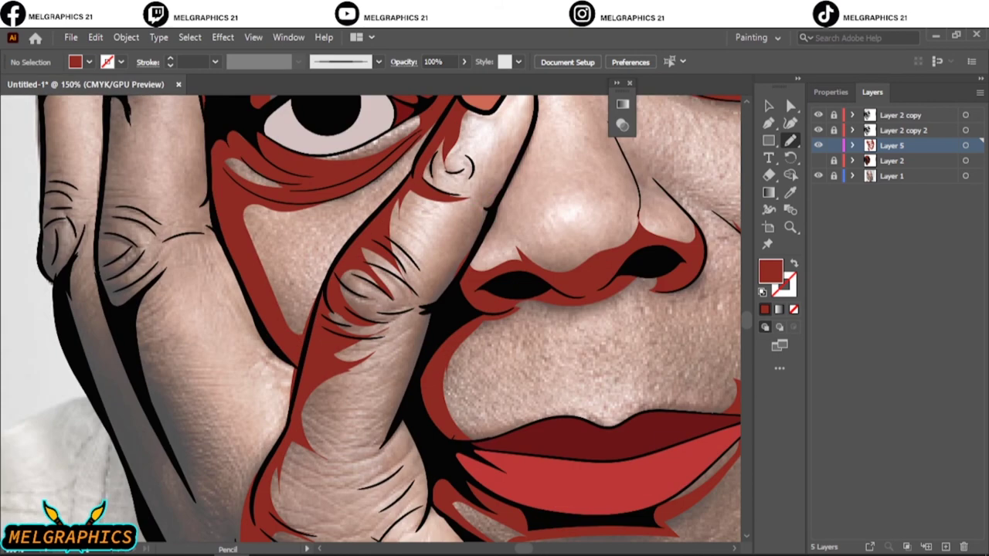
{"action": "left_click_drag", "start_coordinate": [510, 176], "coordinate": [482, 209]}
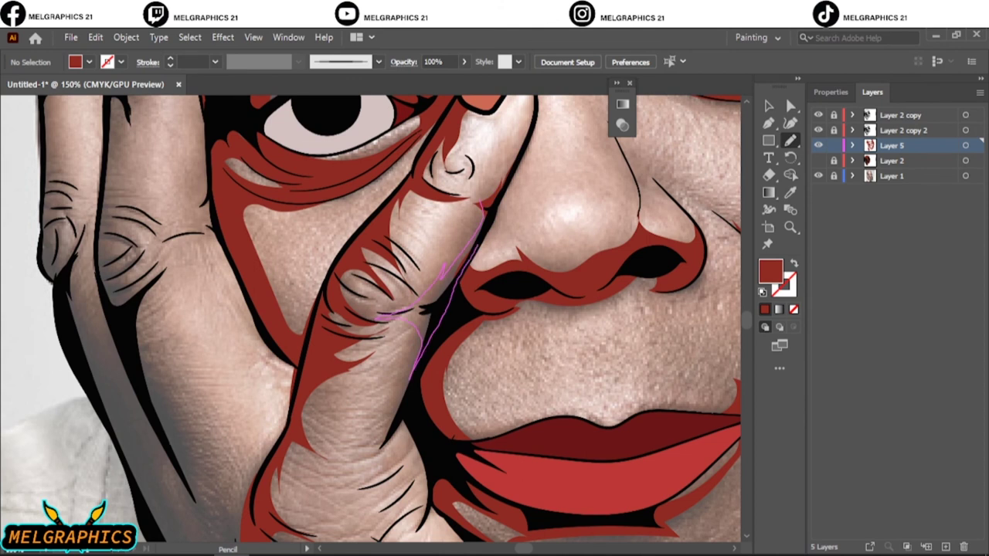
{"action": "left_click_drag", "start_coordinate": [377, 316], "coordinate": [377, 315]}
{"action": "left_click_drag", "start_coordinate": [391, 421], "coordinate": [349, 471]}
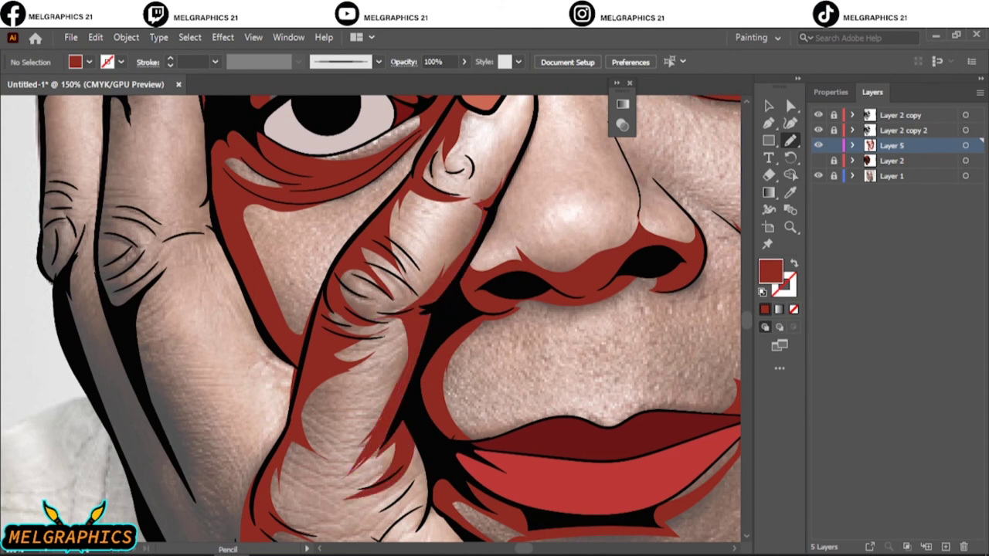
{"action": "key", "text": "ctrl+0"}
{"action": "key", "text": "ctrl+1"}
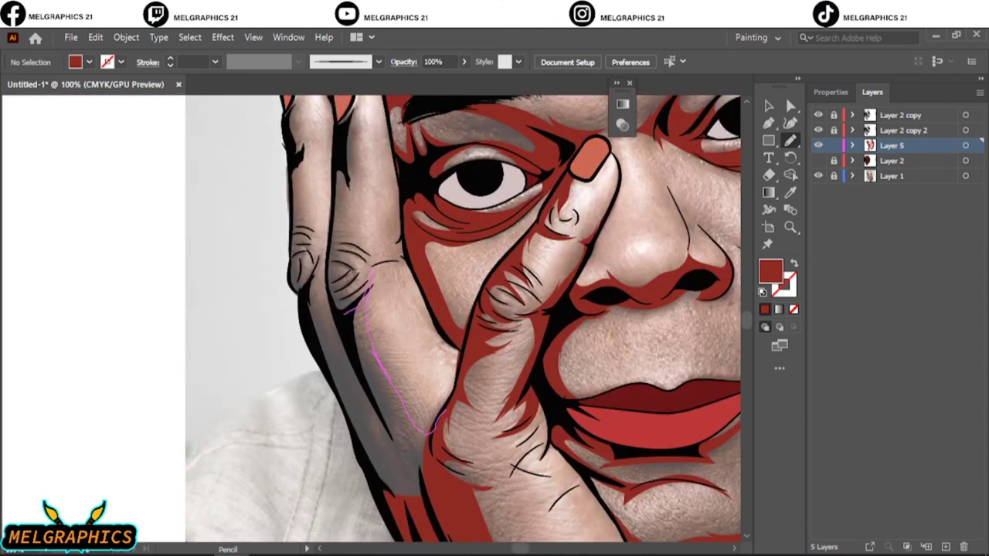
Step: Add red shadows along the side of the hand and over the middle finger's knuckle
{"action": "left_click_drag", "start_coordinate": [343, 313], "coordinate": [438, 430]}
{"action": "key", "text": "ctrl+plus"}
{"action": "key", "text": "ctrl+plus"}
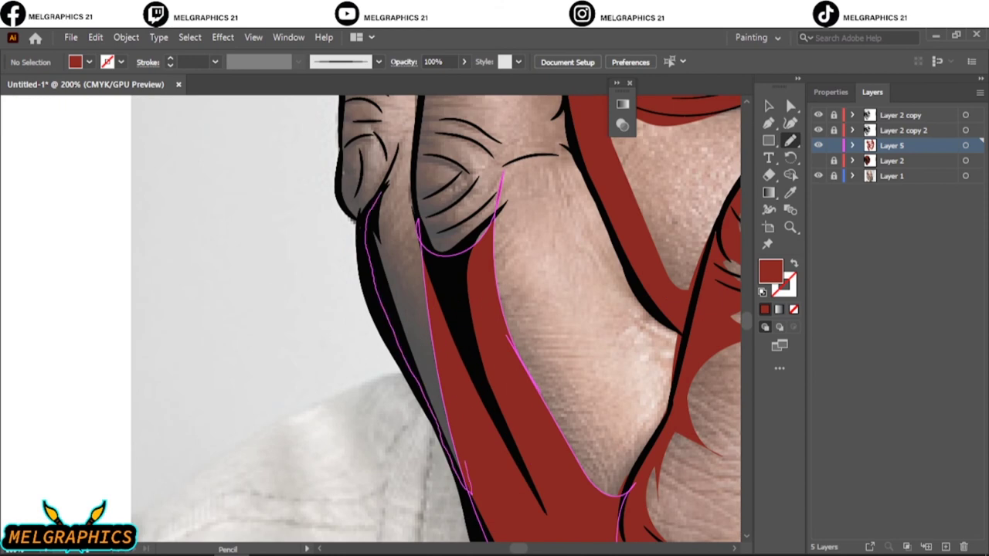
{"action": "scroll", "coordinate": [436, 319], "scroll_direction": "up", "scroll_amount": 5}
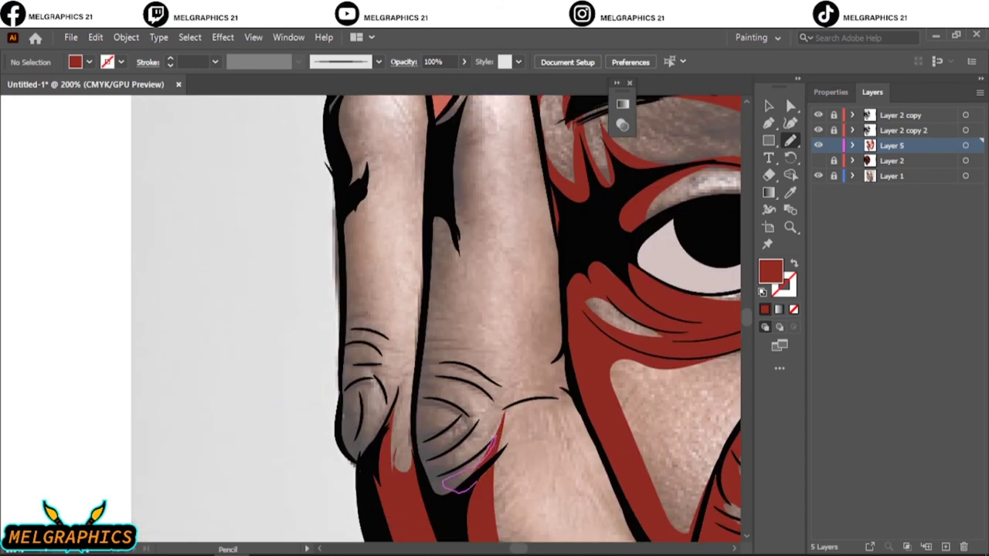
{"action": "left_click_drag", "start_coordinate": [463, 421], "coordinate": [432, 494]}
{"action": "left_click_drag", "start_coordinate": [462, 425], "coordinate": [437, 400]}
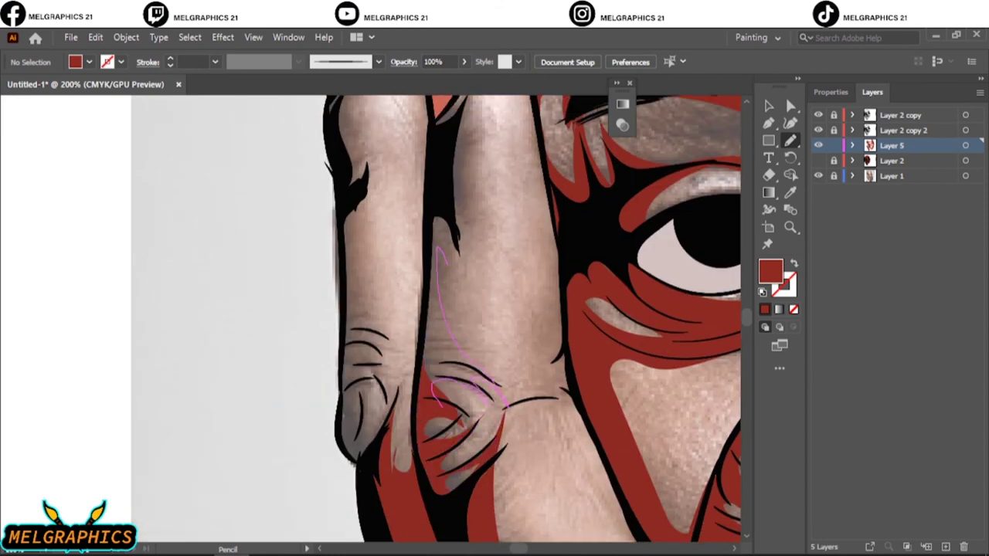
Step: Fill the gap between the fingers and another finger edge with red shadow
{"action": "left_click_drag", "start_coordinate": [437, 247], "coordinate": [454, 231]}
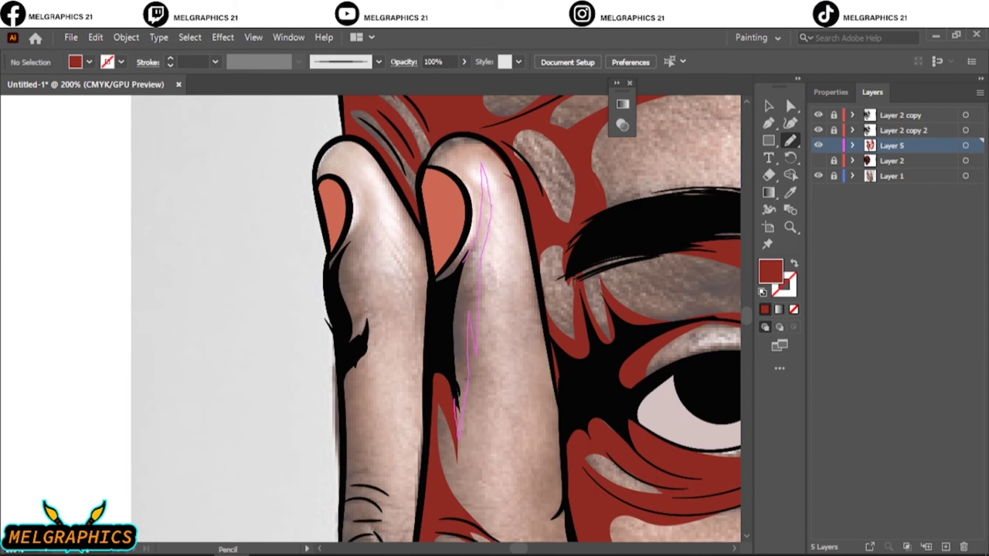
{"action": "mouse_move", "coordinate": [394, 357]}
{"action": "left_mouse_down"}
{"action": "mouse_move", "coordinate": [377, 421]}
{"action": "mouse_move", "coordinate": [348, 298]}
{"action": "mouse_move", "coordinate": [364, 329]}
{"action": "left_mouse_up"}
{"action": "left_click_drag", "start_coordinate": [366, 112], "coordinate": [363, 108]}
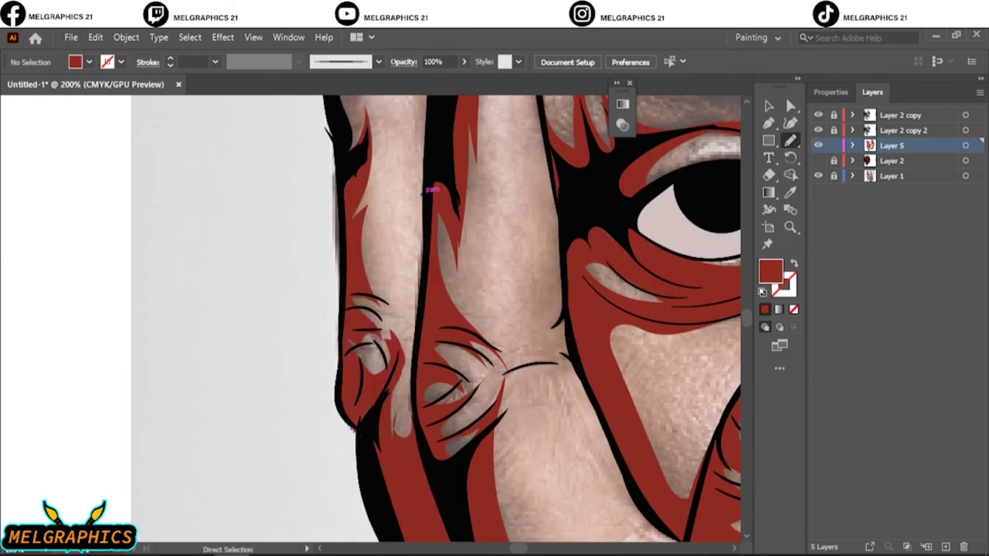
{"action": "key", "text": "ctrl+0"}
Step: Hide the reference photo, add a new layer, and set the fill to a darker red
{"action": "left_click", "coordinate": [818, 176]}
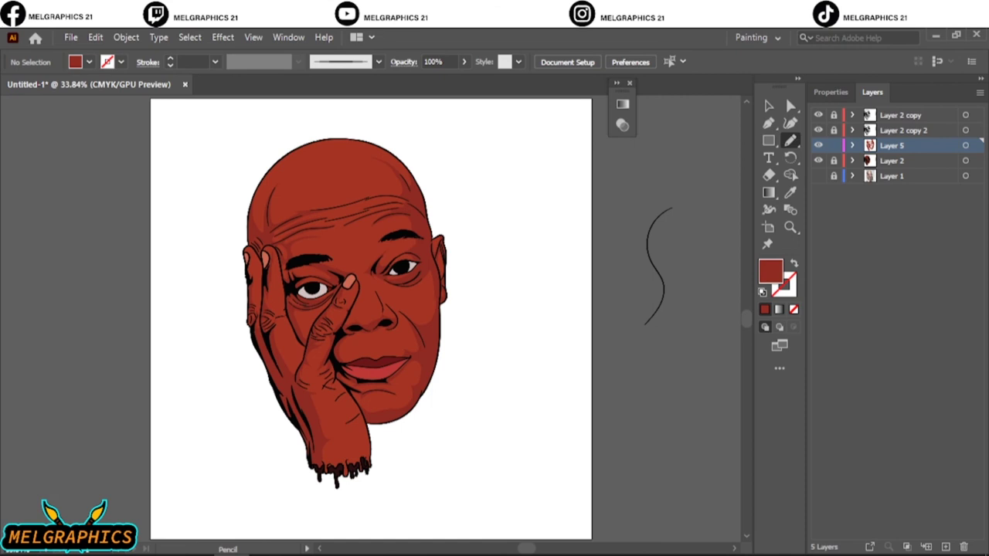
{"action": "key", "text": "ctrl+l"}
{"action": "double_click", "coordinate": [770, 270]}
{"action": "left_click", "coordinate": [699, 307]}
{"action": "key", "text": "Return"}
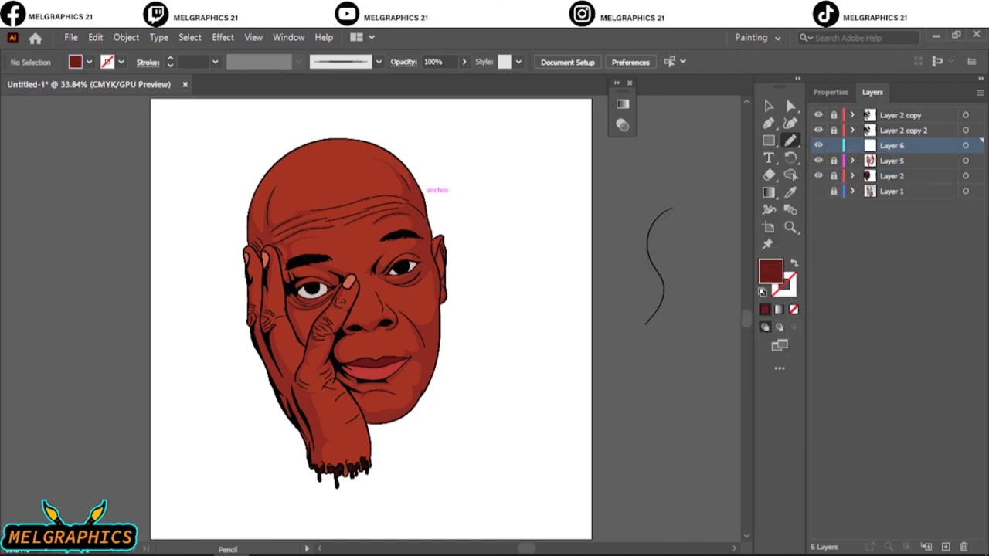
Step: Draw a dark shadow above the nostril, then show the reference photo again
{"action": "scroll", "coordinate": [380, 330], "scroll_direction": "up", "scroll_amount": 6}
{"action": "mouse_move", "coordinate": [95, 249]}
{"action": "left_mouse_down"}
{"action": "mouse_move", "coordinate": [313, 284]}
{"action": "mouse_move", "coordinate": [92, 259]}
{"action": "left_mouse_up"}
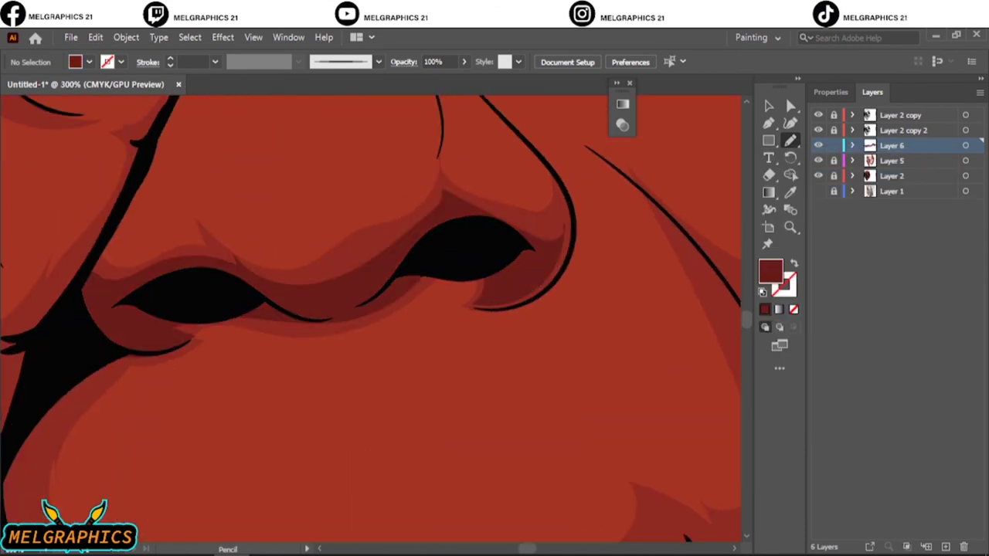
{"action": "key", "text": "ctrl+0"}
{"action": "scroll", "coordinate": [431, 374], "scroll_direction": "up", "scroll_amount": 4}
{"action": "left_click", "coordinate": [818, 191]}
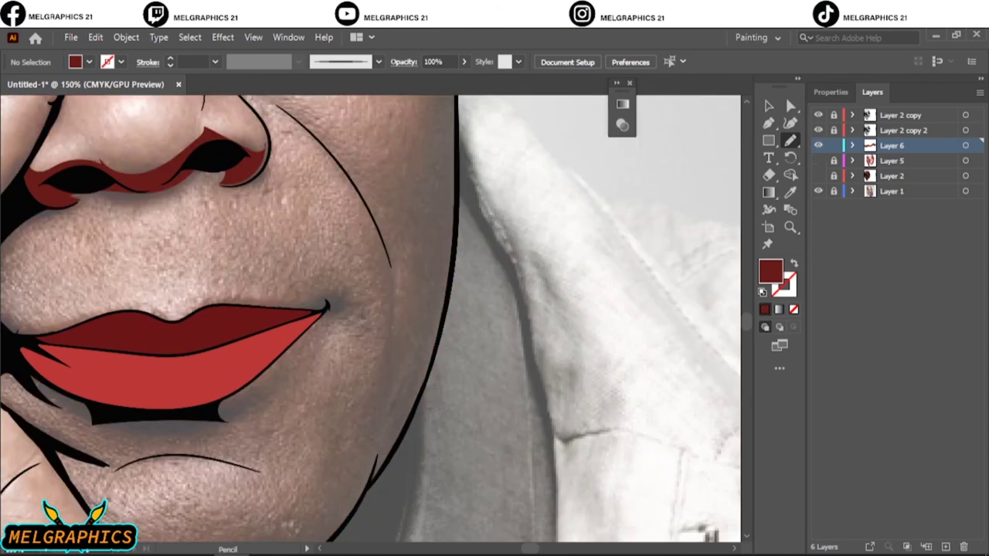
Step: Trace dark shadows along the cheek crease, mouth corner and jaw edge
{"action": "left_click_drag", "start_coordinate": [378, 426], "coordinate": [298, 319]}
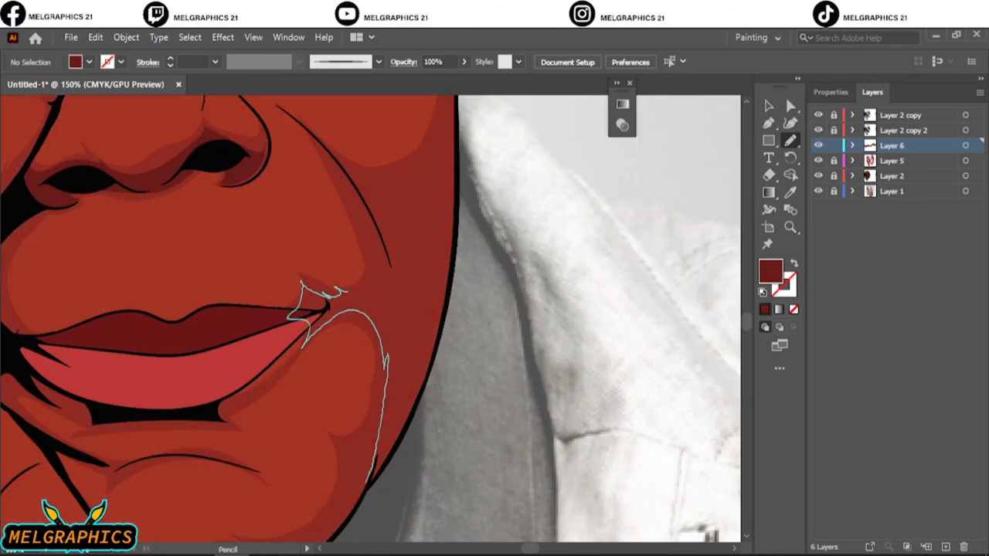
{"action": "left_click_drag", "start_coordinate": [346, 292], "coordinate": [379, 433]}
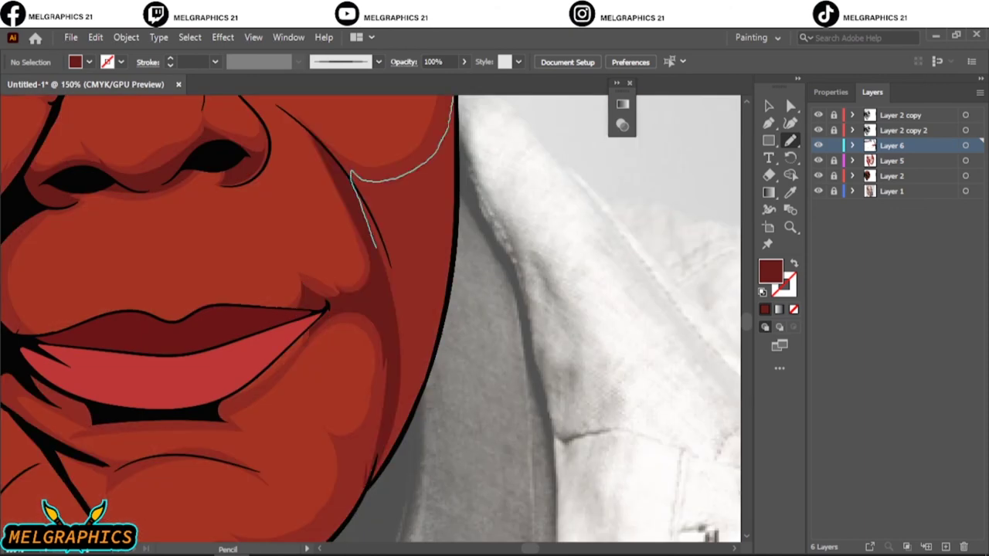
{"action": "mouse_move", "coordinate": [374, 244]}
{"action": "left_mouse_down"}
{"action": "mouse_move", "coordinate": [368, 486]}
{"action": "mouse_move", "coordinate": [374, 185]}
{"action": "left_mouse_up"}
{"action": "left_click_drag", "start_coordinate": [418, 309], "coordinate": [370, 190]}
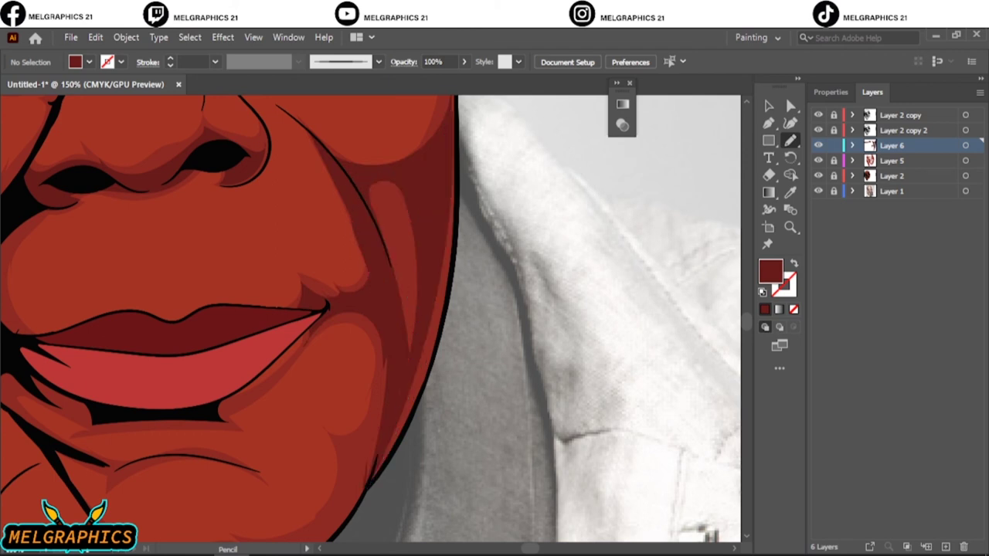
{"action": "left_click_drag", "start_coordinate": [374, 478], "coordinate": [440, 239]}
Step: Close the cheek shadow and add a shadow on the cheek edge near the ear
{"action": "key", "text": "ctrl+0"}
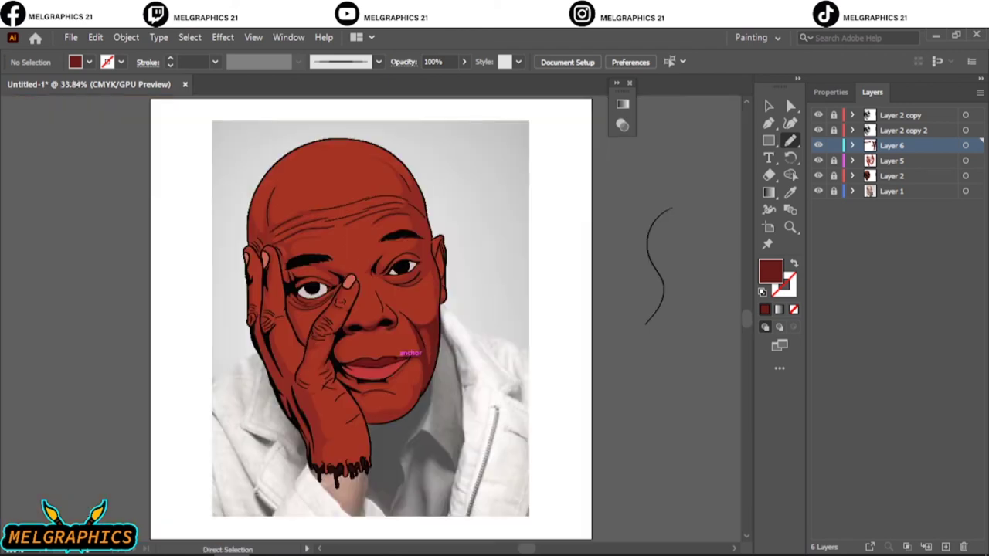
{"action": "scroll", "coordinate": [448, 292], "scroll_direction": "up", "scroll_amount": 5}
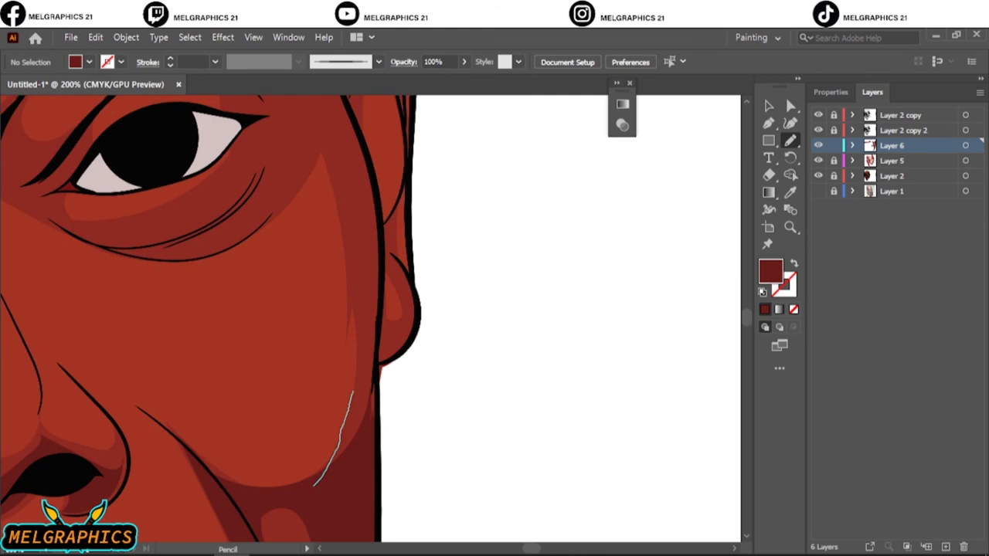
{"action": "left_click_drag", "start_coordinate": [354, 390], "coordinate": [377, 359]}
{"action": "scroll", "coordinate": [548, 274], "scroll_direction": "up", "scroll_amount": 2}
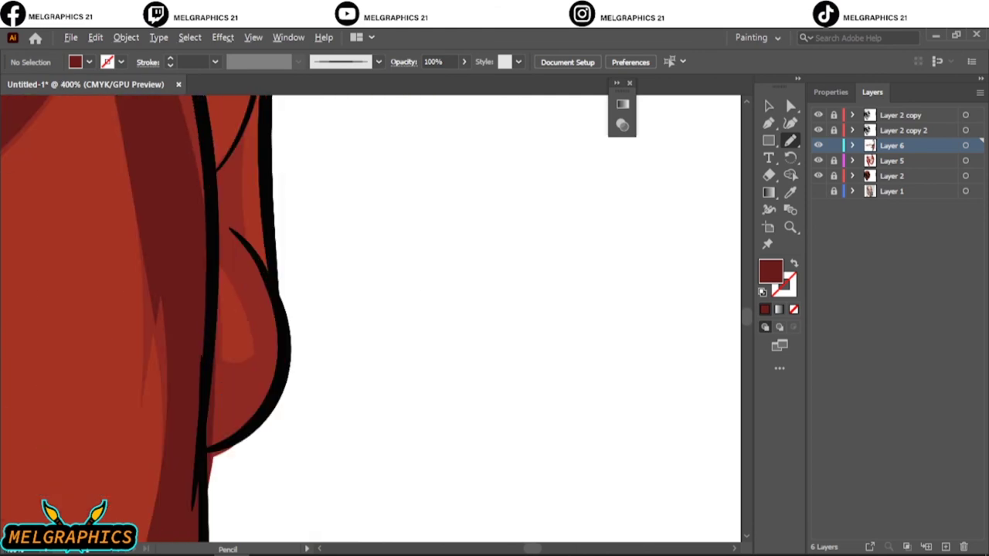
{"action": "left_click_drag", "start_coordinate": [206, 332], "coordinate": [224, 224]}
{"action": "key", "text": "ctrl+0"}
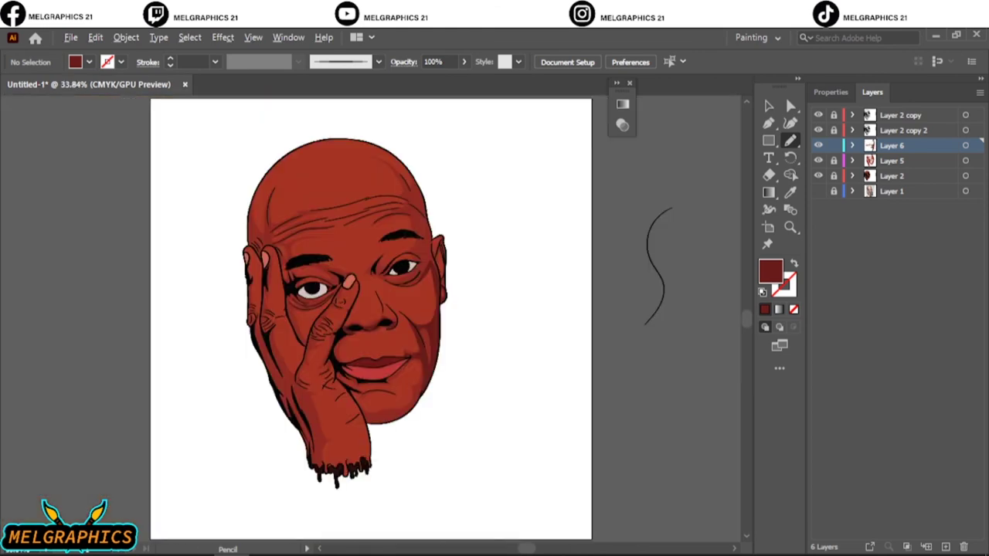
{"action": "scroll", "coordinate": [312, 293], "scroll_direction": "up", "scroll_amount": 6}
Step: Draw the dark shadow under the eye, redrawing it after two undone attempts
{"action": "left_click_drag", "start_coordinate": [463, 303], "coordinate": [196, 417]}
{"action": "key", "text": "ctrl+z"}
{"action": "left_click_drag", "start_coordinate": [459, 318], "coordinate": [278, 432]}
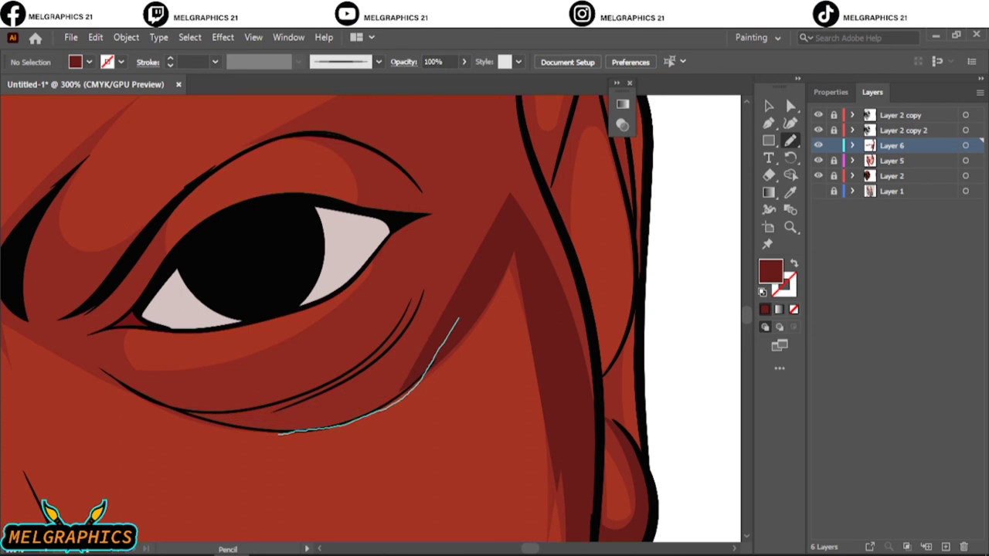
{"action": "key", "text": "ctrl+z"}
{"action": "mouse_move", "coordinate": [434, 318]}
{"action": "left_mouse_down"}
{"action": "mouse_move", "coordinate": [494, 166]}
{"action": "mouse_move", "coordinate": [424, 309]}
{"action": "left_mouse_up"}
{"action": "key", "text": "ctrl+0"}
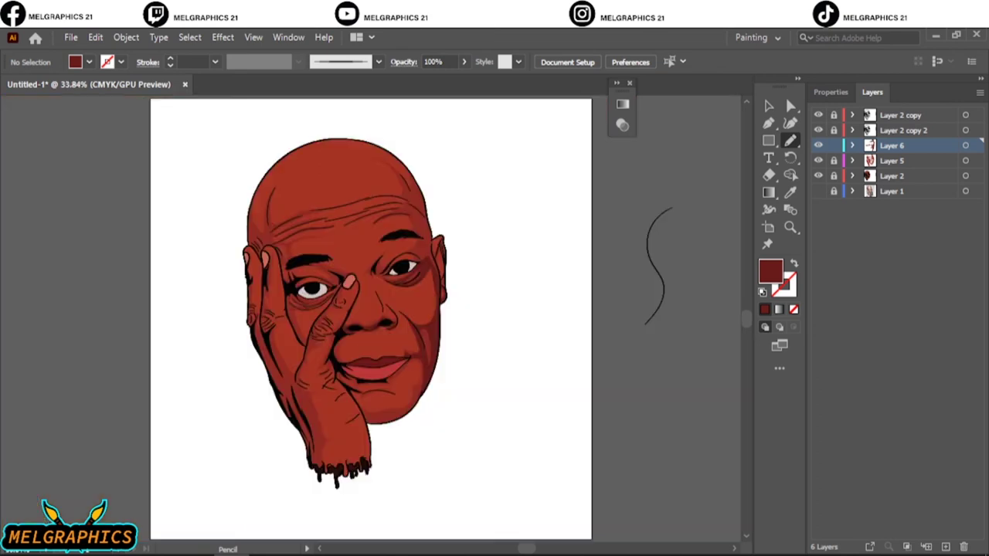
{"action": "scroll", "coordinate": [396, 271], "scroll_direction": "up", "scroll_amount": 6}
Step: Trace dark shadows around the eye and extend them toward the brow
{"action": "left_click_drag", "start_coordinate": [320, 286], "coordinate": [309, 367]}
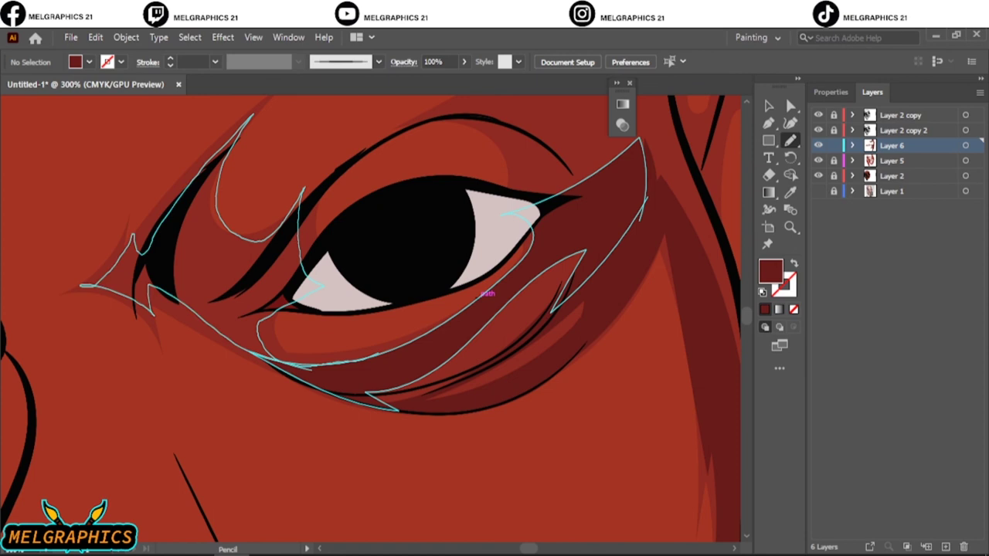
{"action": "key", "text": "ctrl+0"}
{"action": "scroll", "coordinate": [479, 232], "scroll_direction": "up", "scroll_amount": 6}
{"action": "left_click_drag", "start_coordinate": [160, 399], "coordinate": [325, 479]}
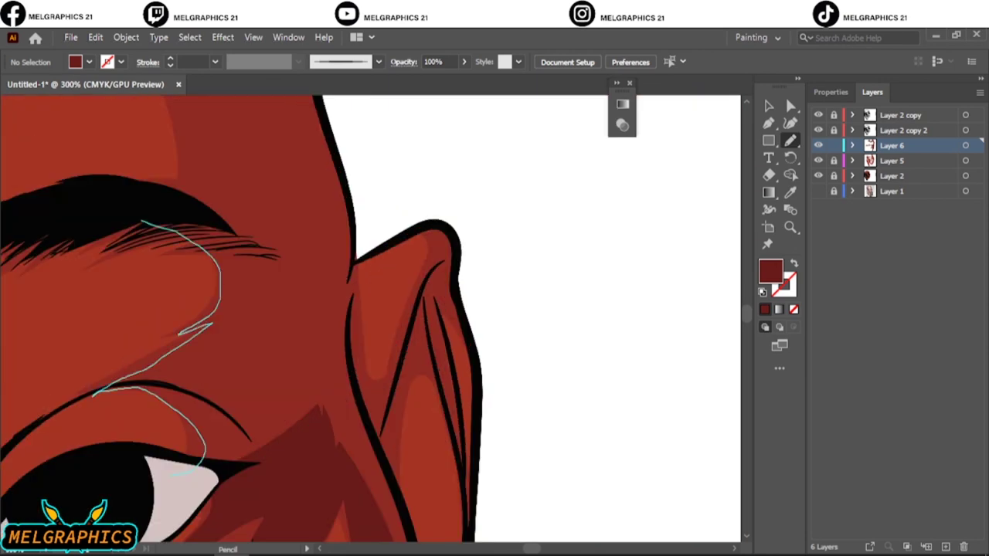
{"action": "key", "text": "ctrl+0"}
{"action": "scroll", "coordinate": [428, 231], "scroll_direction": "up", "scroll_amount": 5}
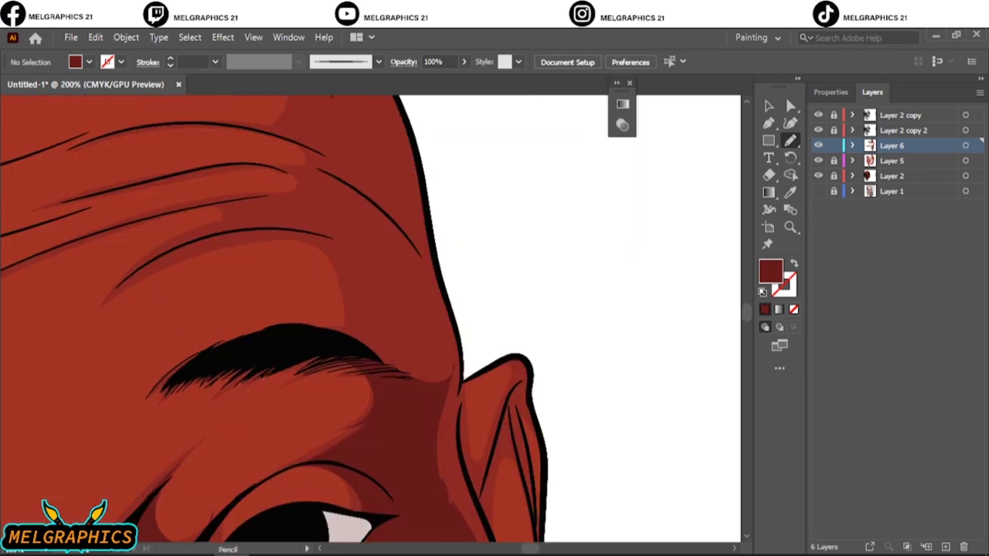
{"action": "scroll", "coordinate": [371, 309], "scroll_direction": "down", "scroll_amount": 3}
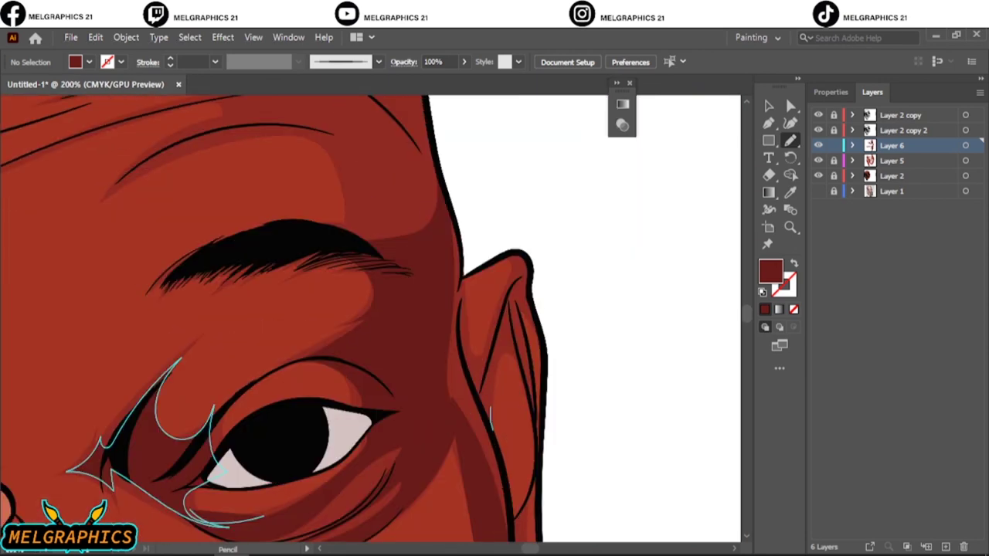
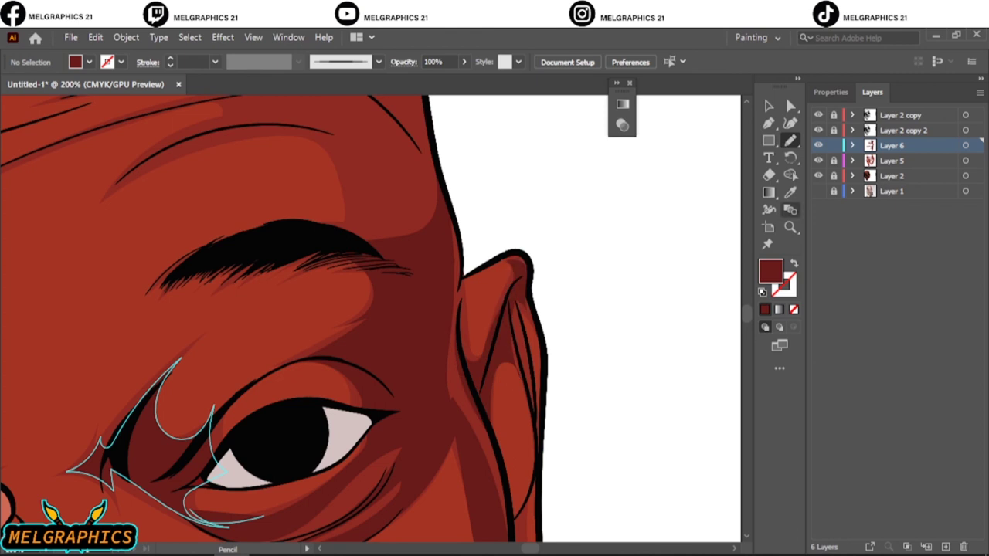
Step: Draw dark shadow shapes along the forehead wrinkles, from the eyebrow up to the upper wrinkle
{"action": "scroll", "coordinate": [510, 309], "scroll_direction": "down", "scroll_amount": 2}
{"action": "left_click_drag", "start_coordinate": [503, 290], "coordinate": [537, 379]}
{"action": "key", "text": "ctrl+0"}
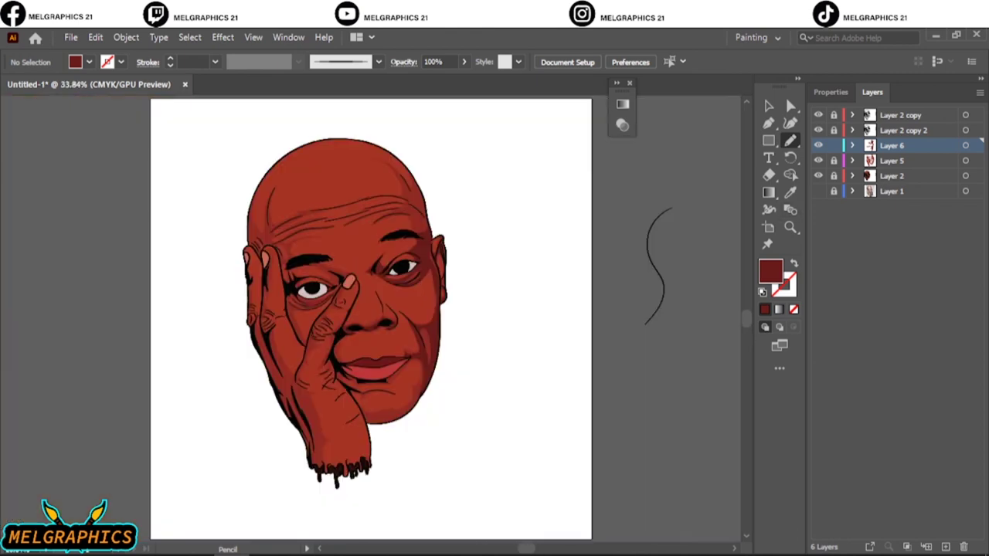
{"action": "scroll", "coordinate": [400, 210], "scroll_direction": "up", "scroll_amount": 5}
{"action": "left_click_drag", "start_coordinate": [418, 477], "coordinate": [408, 319]}
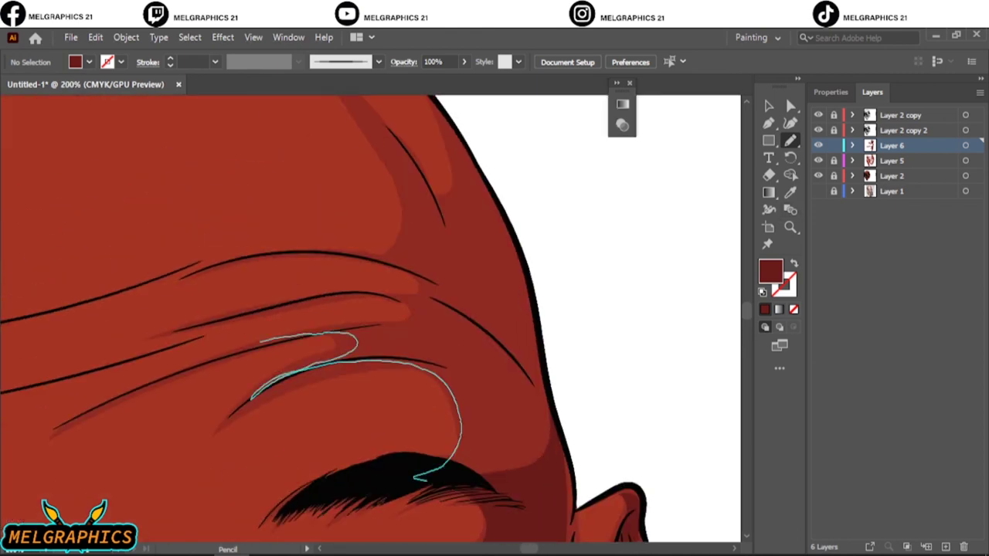
{"action": "left_click_drag", "start_coordinate": [133, 384], "coordinate": [495, 487]}
{"action": "scroll", "coordinate": [494, 486], "scroll_direction": "up", "scroll_amount": 5}
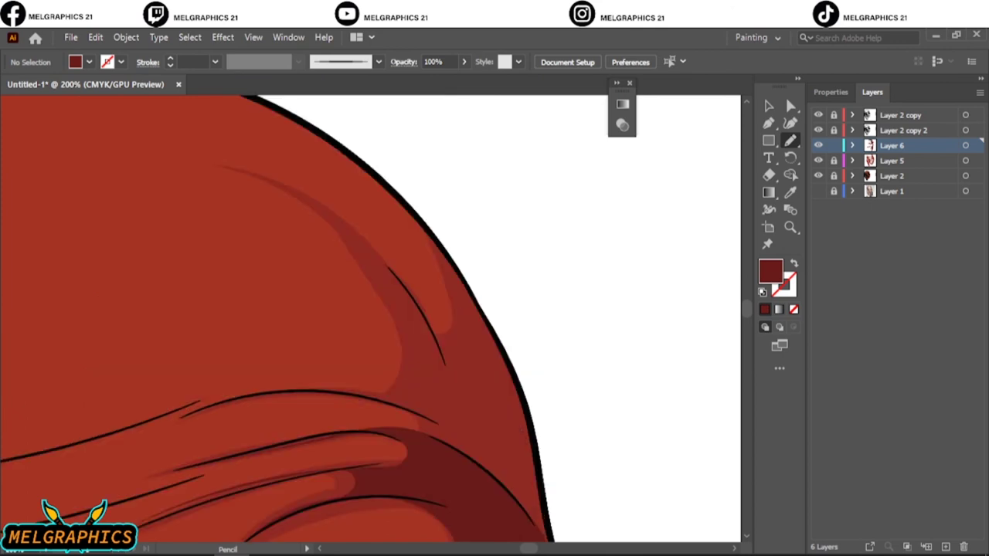
{"action": "left_click_drag", "start_coordinate": [403, 447], "coordinate": [503, 488]}
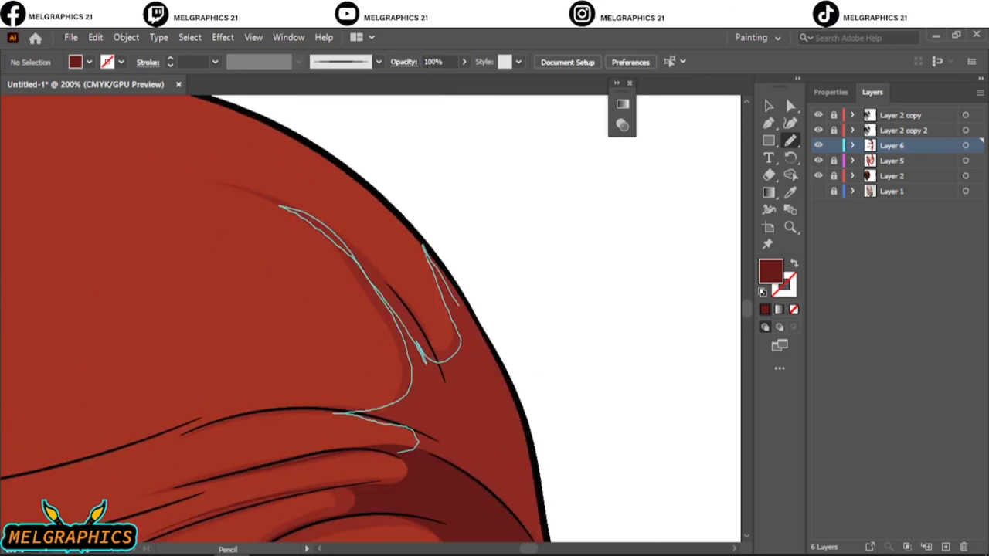
Step: Shade the top of the head and extend the shadow down its outline
{"action": "left_click_drag", "start_coordinate": [390, 409], "coordinate": [303, 216]}
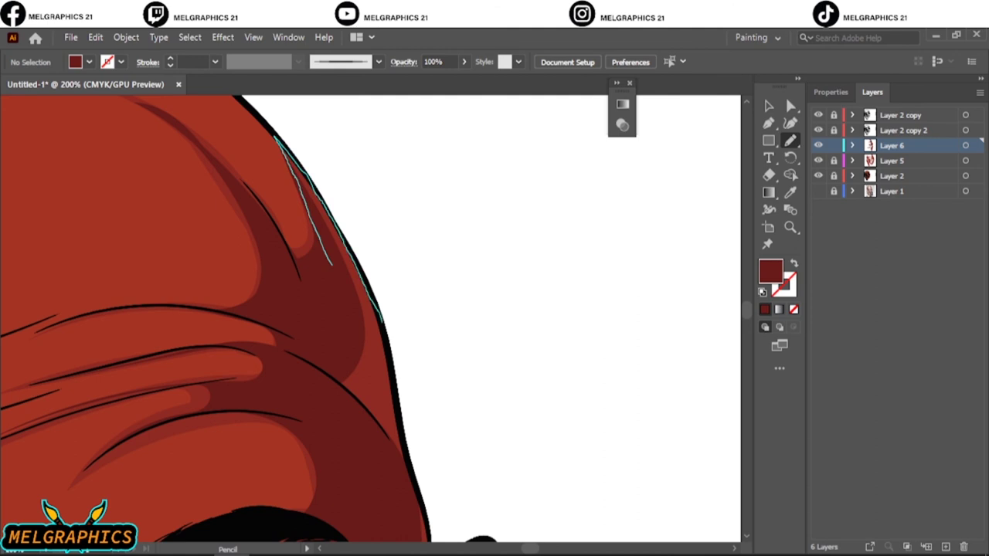
{"action": "left_click_drag", "start_coordinate": [332, 264], "coordinate": [409, 502]}
{"action": "key", "text": "ctrl+0"}
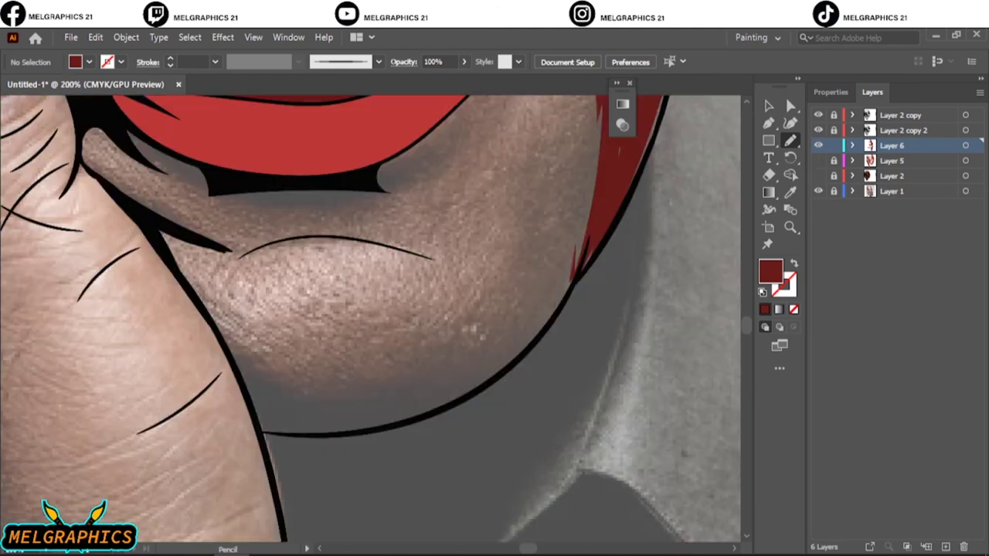
Step: Add shadow shapes along the chin line, beside the jaw, under the jaw and where the chin meets the hand
{"action": "left_click_drag", "start_coordinate": [587, 228], "coordinate": [285, 436]}
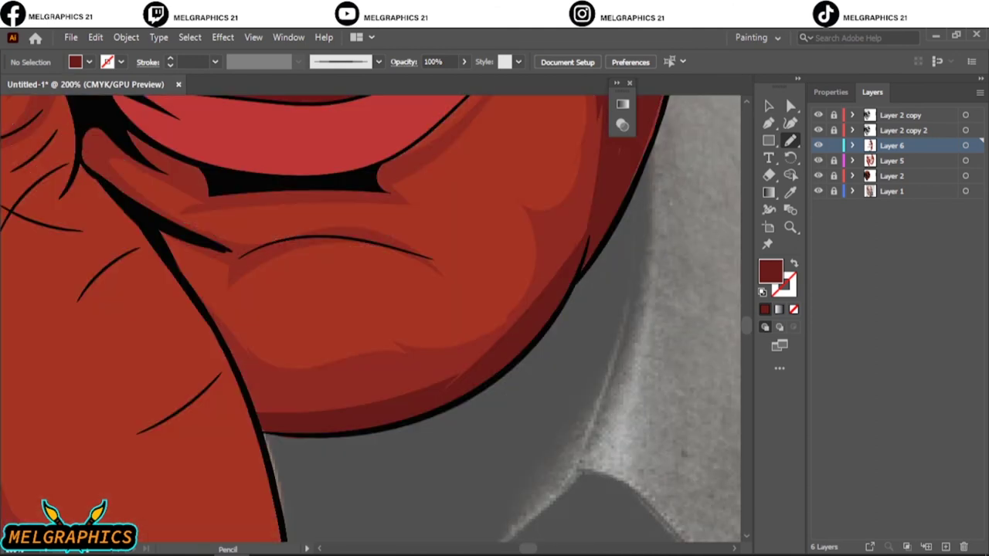
{"action": "left_click_drag", "start_coordinate": [546, 226], "coordinate": [487, 353]}
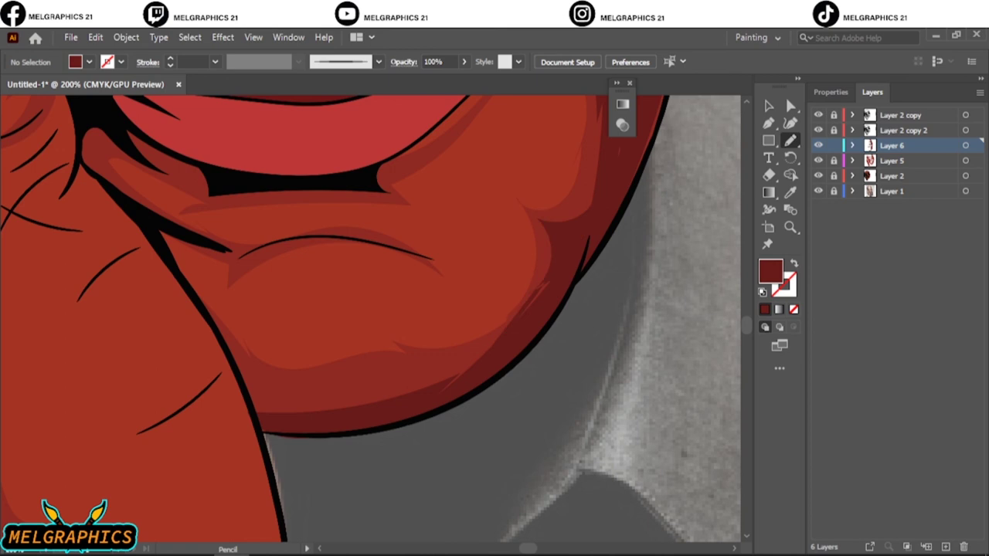
{"action": "left_click_drag", "start_coordinate": [527, 295], "coordinate": [541, 224]}
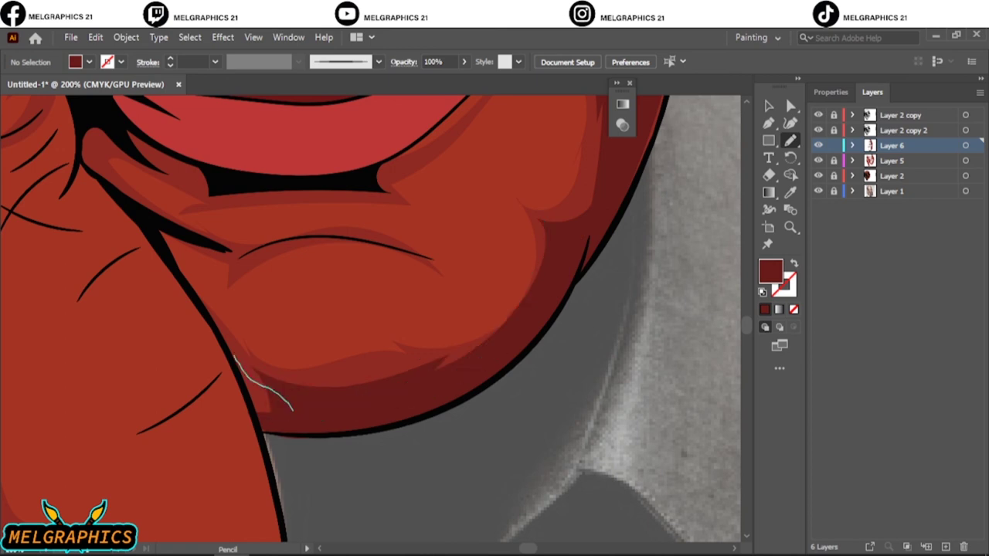
{"action": "left_click_drag", "start_coordinate": [292, 411], "coordinate": [206, 315]}
{"action": "key", "text": "ctrl+0"}
Step: Shade the crease below the lower lip, the lip-to-chin area and the lower lip's bottom edge
{"action": "scroll", "coordinate": [324, 402], "scroll_direction": "up", "scroll_amount": 5}
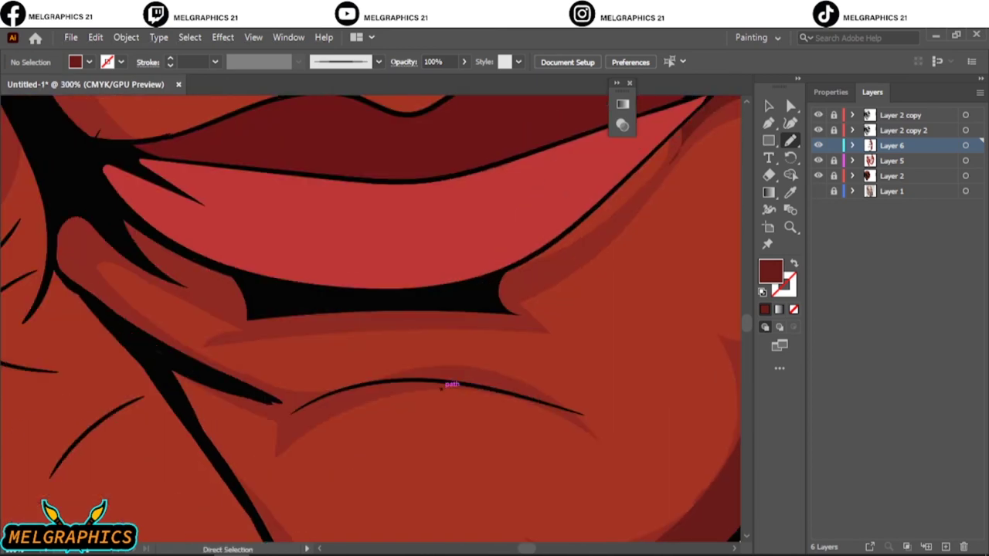
{"action": "scroll", "coordinate": [323, 417], "scroll_direction": "left", "scroll_amount": 1}
{"action": "mouse_move", "coordinate": [322, 424]}
{"action": "left_mouse_down"}
{"action": "mouse_move", "coordinate": [330, 415]}
{"action": "mouse_move", "coordinate": [324, 421]}
{"action": "left_mouse_up"}
{"action": "left_click_drag", "start_coordinate": [283, 387], "coordinate": [182, 340]}
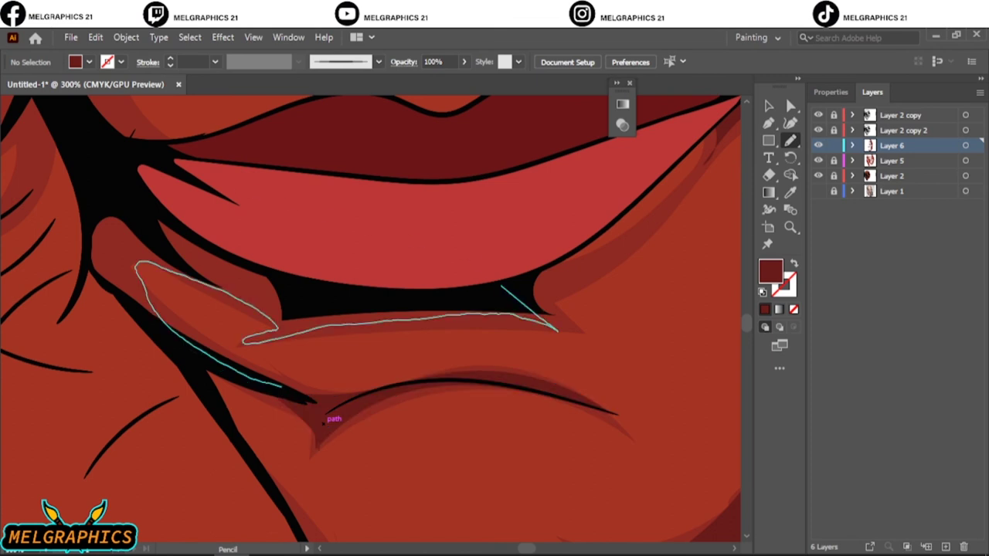
{"action": "scroll", "coordinate": [324, 386], "scroll_direction": "up", "scroll_amount": 3}
{"action": "scroll", "coordinate": [324, 387], "scroll_direction": "right", "scroll_amount": 2}
{"action": "left_click_drag", "start_coordinate": [204, 448], "coordinate": [564, 313]}
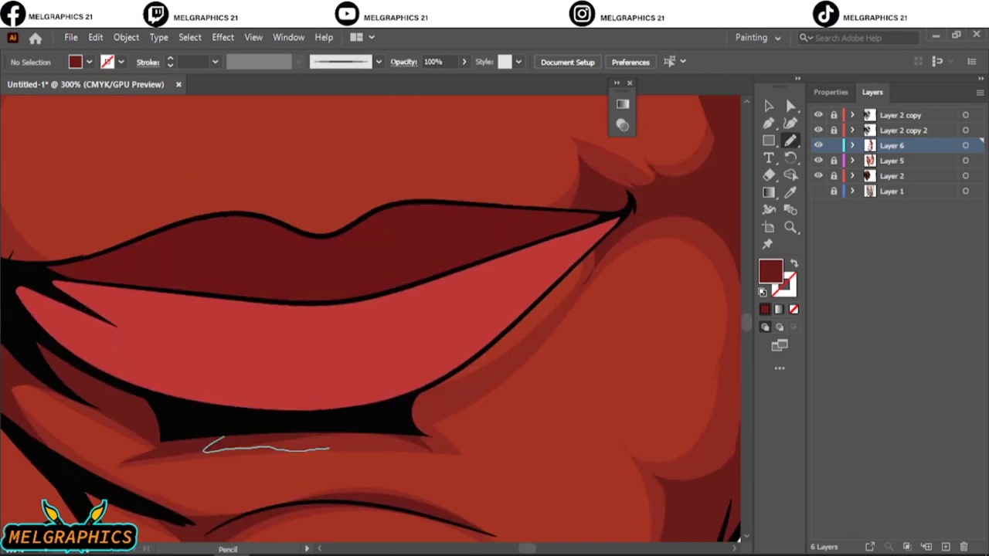
{"action": "key", "text": "ctrl+0"}
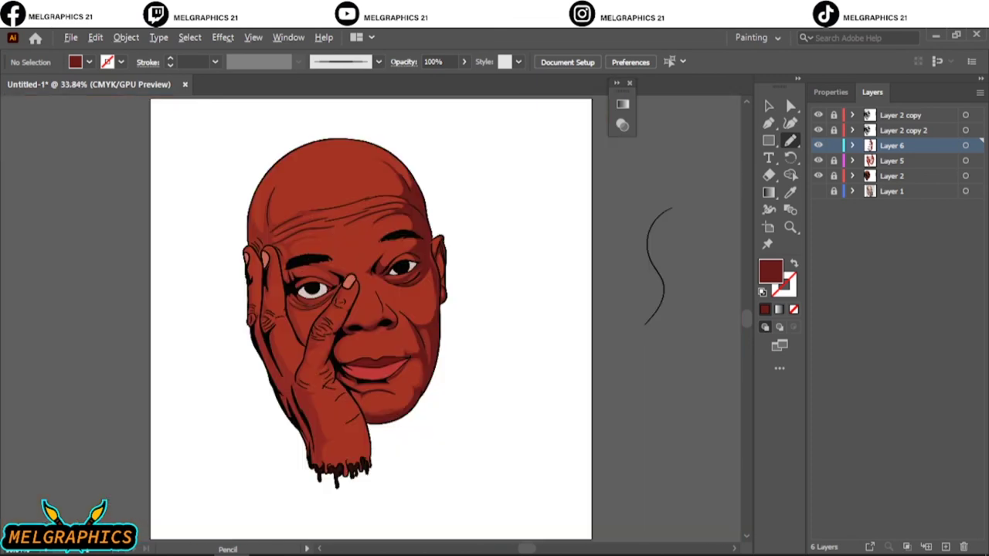
Step: Draw shadow shapes under the eye and along its lower edge
{"action": "scroll", "coordinate": [297, 311], "scroll_direction": "up", "scroll_amount": 5}
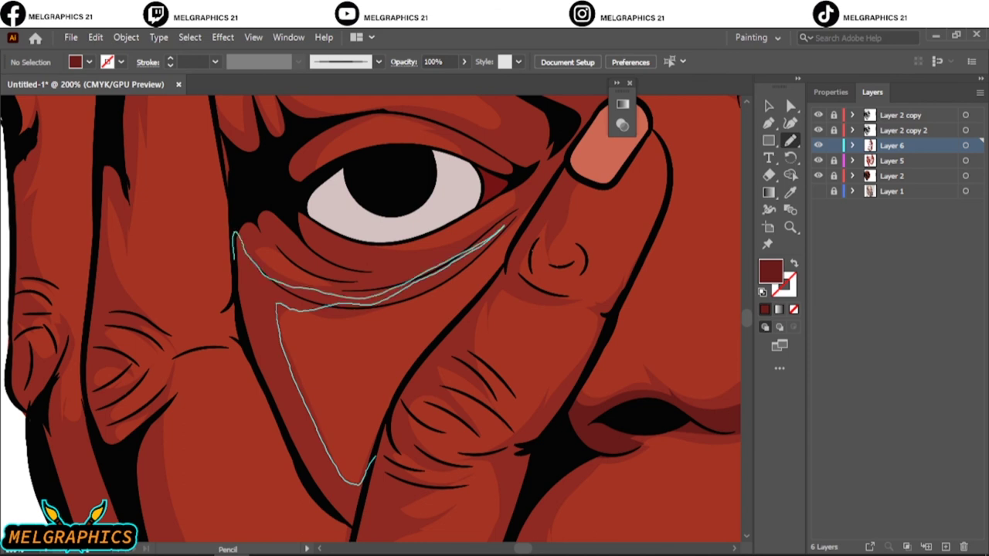
{"action": "left_click_drag", "start_coordinate": [375, 457], "coordinate": [351, 483]}
{"action": "mouse_move", "coordinate": [251, 249]}
{"action": "left_mouse_down"}
{"action": "mouse_move", "coordinate": [288, 292]}
{"action": "mouse_move", "coordinate": [251, 250]}
{"action": "left_mouse_up"}
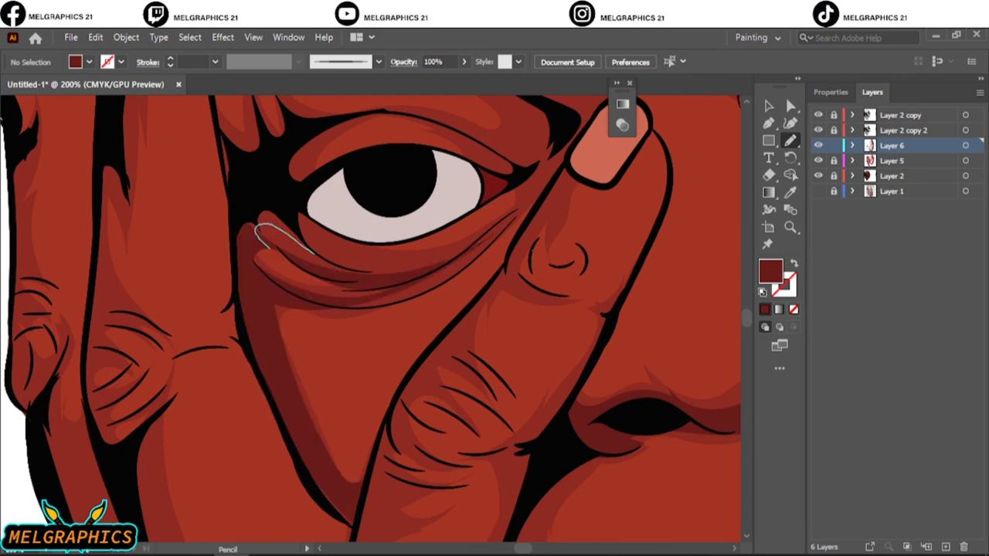
{"action": "mouse_move", "coordinate": [363, 276]}
{"action": "left_mouse_down"}
{"action": "mouse_move", "coordinate": [390, 298]}
{"action": "mouse_move", "coordinate": [363, 276]}
{"action": "left_mouse_up"}
{"action": "mouse_move", "coordinate": [506, 202]}
{"action": "left_mouse_down"}
{"action": "mouse_move", "coordinate": [562, 177]}
{"action": "mouse_move", "coordinate": [506, 202]}
{"action": "left_mouse_up"}
{"action": "scroll", "coordinate": [506, 202], "scroll_direction": "up", "scroll_amount": 5}
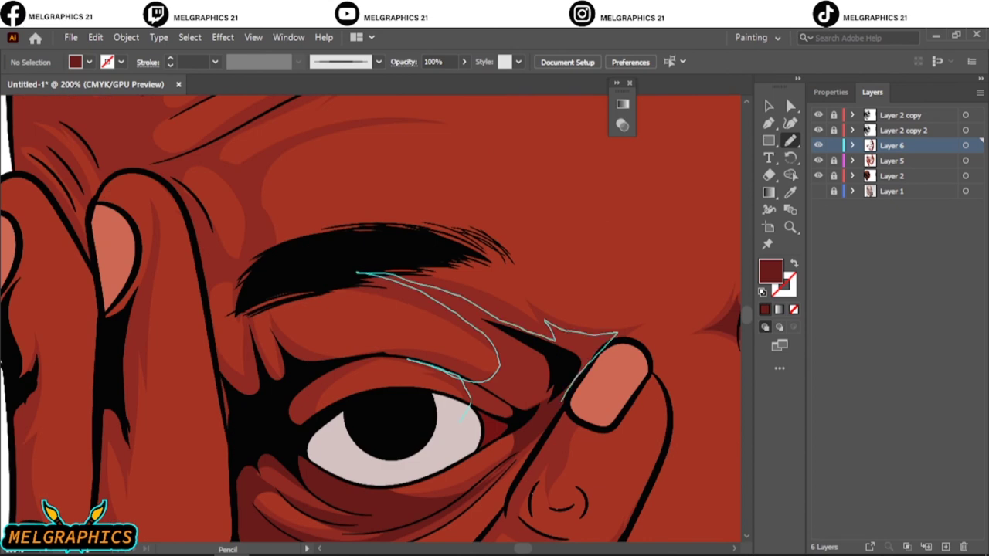
Step: Darken the eyelid, the gap between eye and brow, and the brow beside the finger
{"action": "left_click_drag", "start_coordinate": [461, 419], "coordinate": [407, 359]}
{"action": "mouse_move", "coordinate": [311, 433]}
{"action": "left_mouse_down"}
{"action": "mouse_move", "coordinate": [221, 423]}
{"action": "mouse_move", "coordinate": [309, 433]}
{"action": "left_mouse_up"}
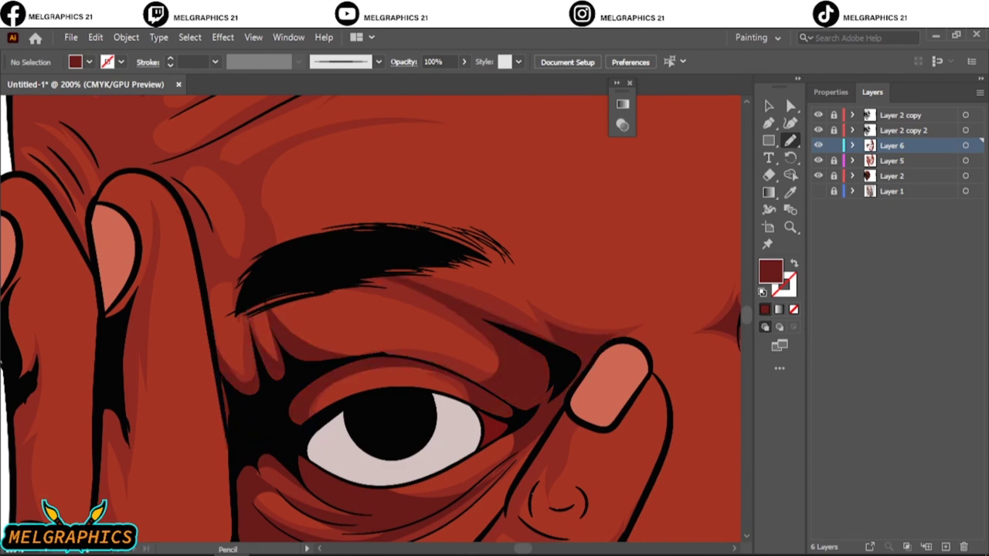
{"action": "scroll", "coordinate": [309, 432], "scroll_direction": "up", "scroll_amount": 5}
{"action": "scroll", "coordinate": [309, 432], "scroll_direction": "left", "scroll_amount": 3}
{"action": "left_click_drag", "start_coordinate": [420, 442], "coordinate": [552, 298]}
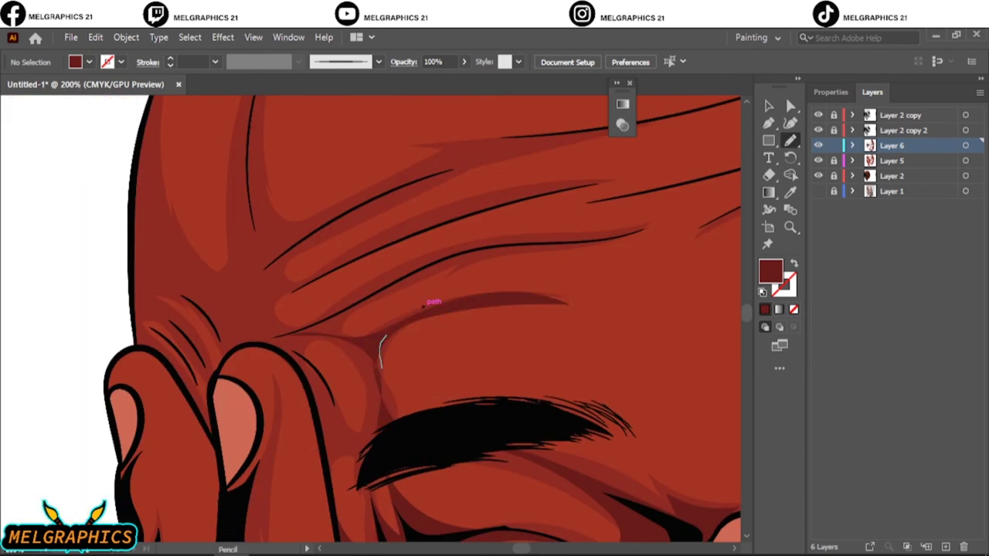
{"action": "mouse_move", "coordinate": [341, 333]}
{"action": "left_mouse_down"}
{"action": "mouse_move", "coordinate": [359, 357]}
{"action": "mouse_move", "coordinate": [340, 462]}
{"action": "left_mouse_up"}
{"action": "key", "text": "ctrl+0"}
Step: Shade the forehead wrinkle above the eyebrow and the forehead edge around the fingers and knuckles
{"action": "scroll", "coordinate": [290, 208], "scroll_direction": "up", "scroll_amount": 5}
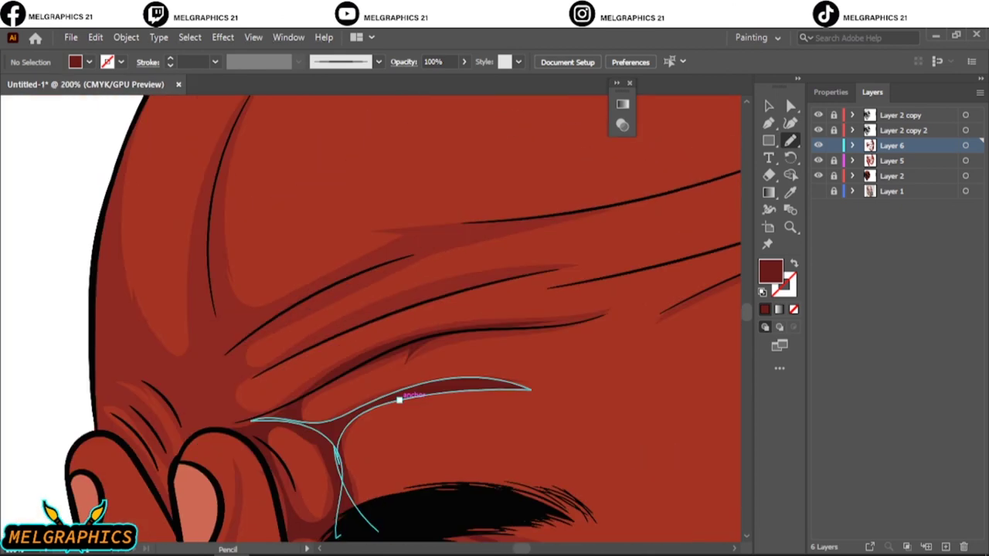
{"action": "mouse_move", "coordinate": [377, 531]}
{"action": "left_mouse_down"}
{"action": "mouse_move", "coordinate": [417, 244]}
{"action": "mouse_move", "coordinate": [243, 434]}
{"action": "left_mouse_up"}
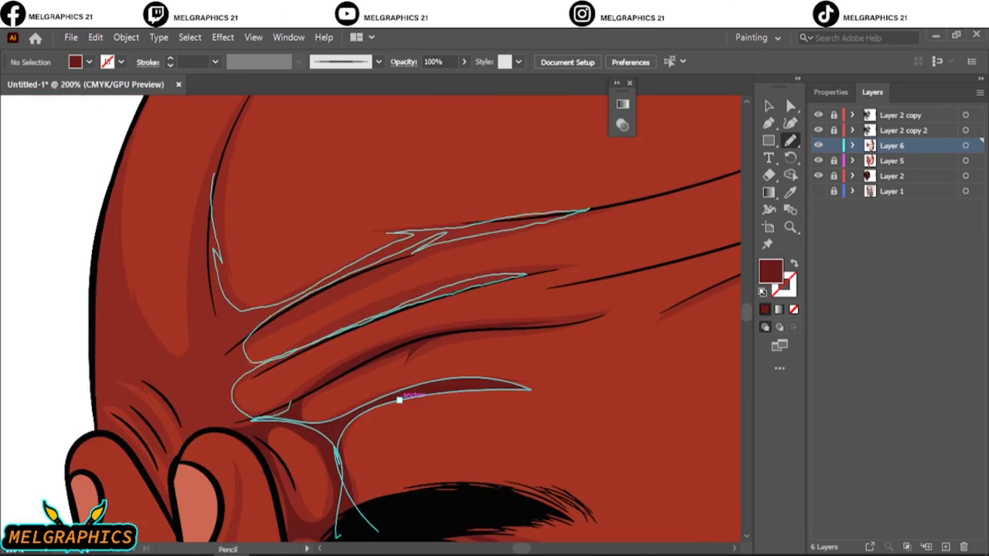
{"action": "scroll", "coordinate": [399, 399], "scroll_direction": "down", "scroll_amount": 2}
{"action": "scroll", "coordinate": [309, 348], "scroll_direction": "up", "scroll_amount": 2}
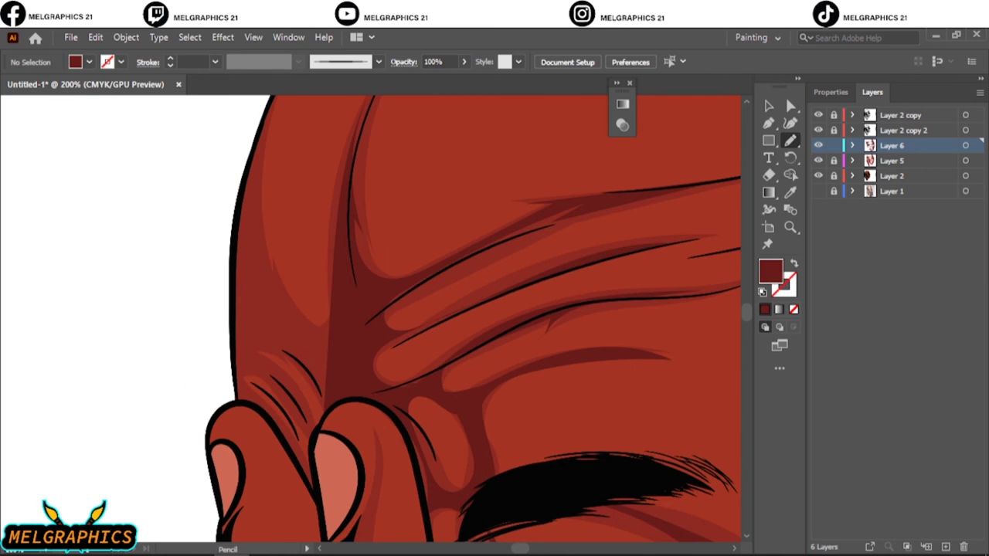
{"action": "left_click_drag", "start_coordinate": [242, 338], "coordinate": [335, 400]}
{"action": "left_click_drag", "start_coordinate": [270, 95], "coordinate": [340, 374]}
{"action": "left_click_drag", "start_coordinate": [264, 348], "coordinate": [277, 370]}
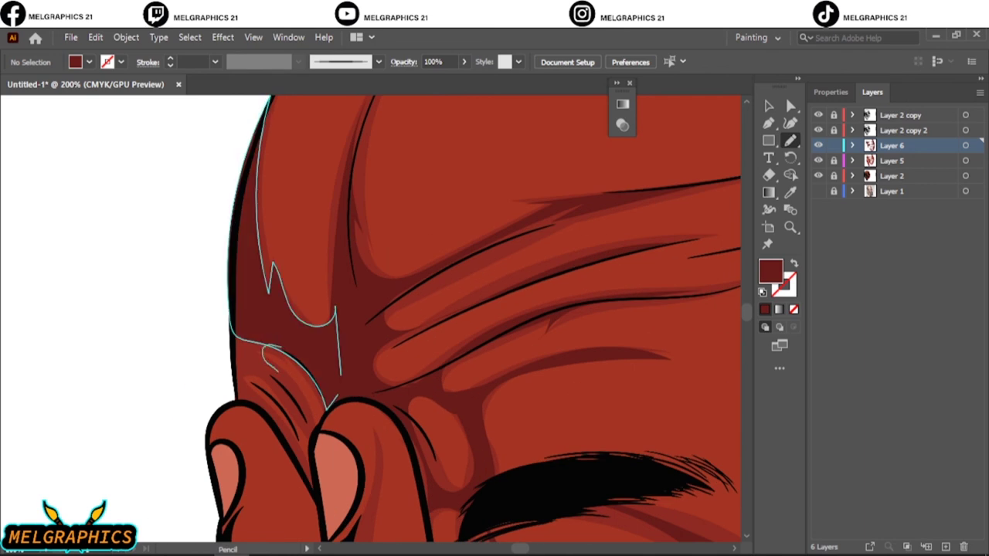
{"action": "left_click_drag", "start_coordinate": [315, 431], "coordinate": [328, 406]}
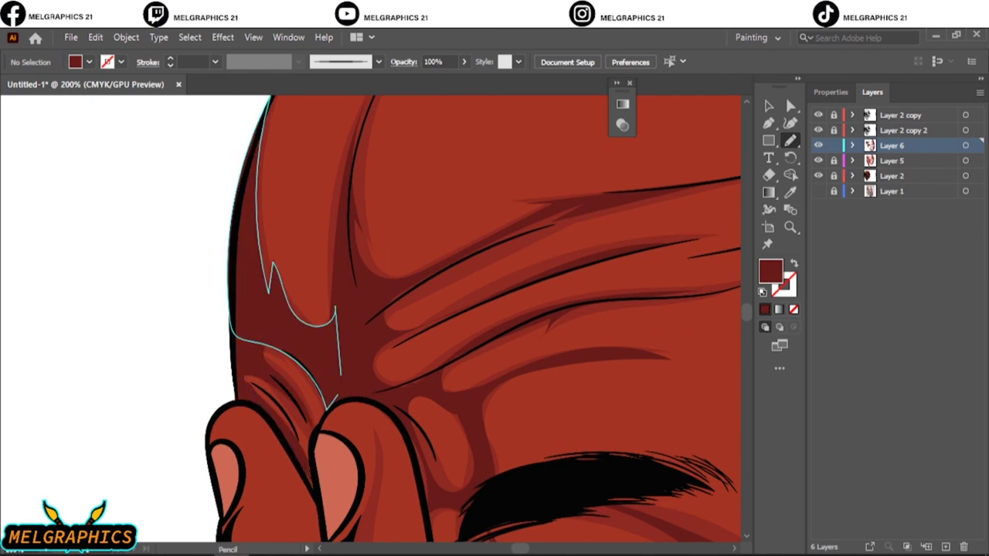
Step: Shade the bottom of the hand and the arm's left edge
{"action": "key", "text": "ctrl+0"}
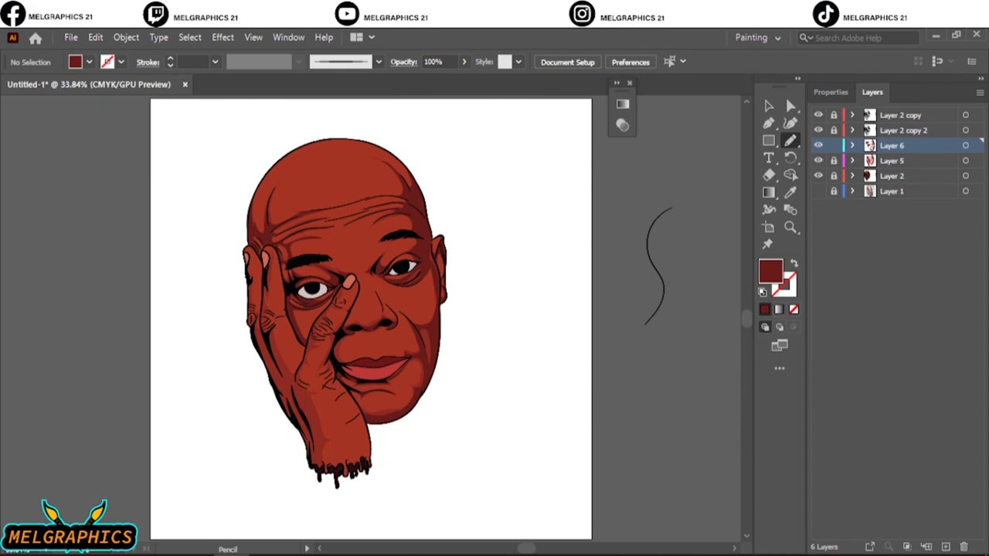
{"action": "scroll", "coordinate": [303, 474], "scroll_direction": "up", "scroll_amount": 5}
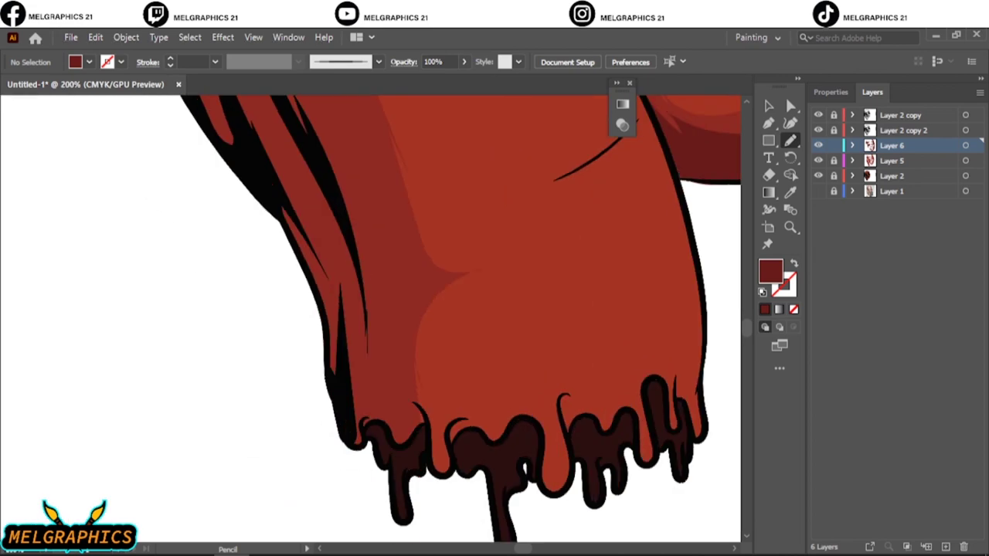
{"action": "mouse_move", "coordinate": [424, 444]}
{"action": "left_mouse_down"}
{"action": "mouse_move", "coordinate": [417, 267]}
{"action": "mouse_move", "coordinate": [344, 387]}
{"action": "mouse_move", "coordinate": [363, 446]}
{"action": "left_mouse_up"}
{"action": "scroll", "coordinate": [335, 463], "scroll_direction": "up", "scroll_amount": 3}
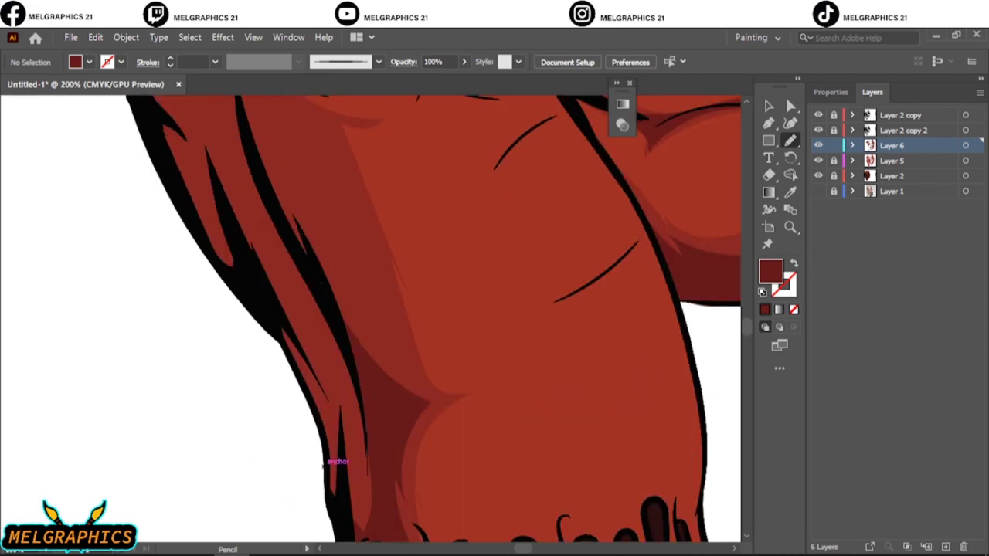
{"action": "mouse_move", "coordinate": [374, 509]}
{"action": "left_mouse_down"}
{"action": "mouse_move", "coordinate": [340, 332]}
{"action": "mouse_move", "coordinate": [326, 462]}
{"action": "left_mouse_up"}
{"action": "mouse_move", "coordinate": [316, 379]}
{"action": "left_mouse_down"}
{"action": "mouse_move", "coordinate": [247, 259]}
{"action": "mouse_move", "coordinate": [325, 462]}
{"action": "left_mouse_up"}
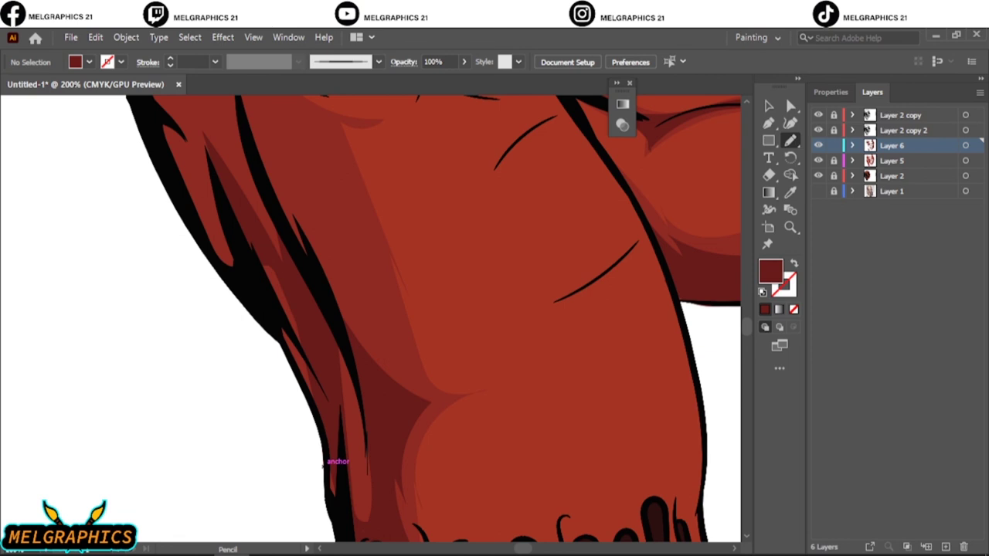
{"action": "key", "text": "ctrl+0"}
Step: Draw several shading strokes along the finger edges
{"action": "scroll", "coordinate": [332, 355], "scroll_direction": "up", "scroll_amount": 4}
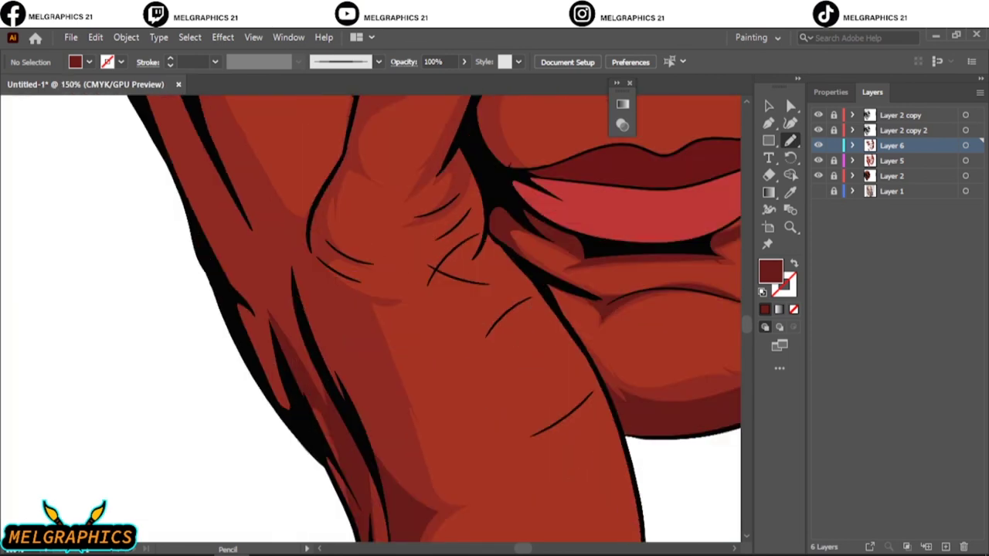
{"action": "mouse_move", "coordinate": [358, 449]}
{"action": "left_mouse_down"}
{"action": "mouse_move", "coordinate": [311, 230]}
{"action": "mouse_move", "coordinate": [421, 498]}
{"action": "left_mouse_up"}
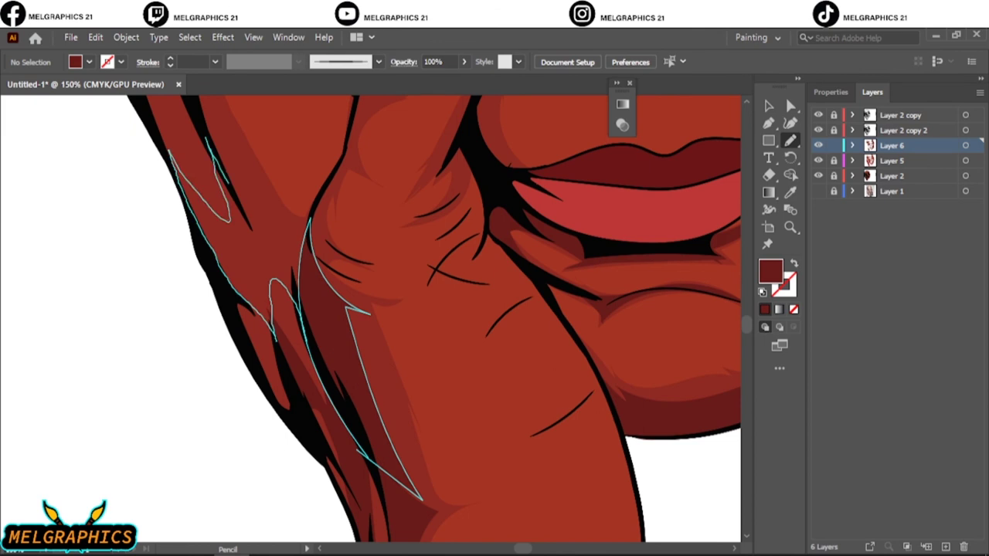
{"action": "scroll", "coordinate": [347, 289], "scroll_direction": "up", "scroll_amount": 3}
{"action": "left_click_drag", "start_coordinate": [347, 289], "coordinate": [346, 291]}
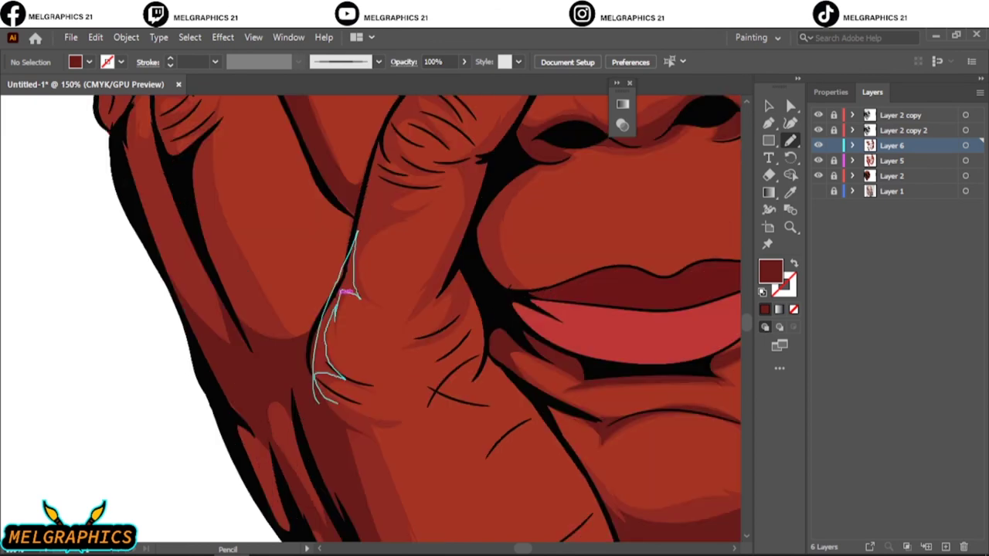
{"action": "left_click_drag", "start_coordinate": [463, 236], "coordinate": [409, 340]}
{"action": "left_click_drag", "start_coordinate": [472, 220], "coordinate": [417, 344]}
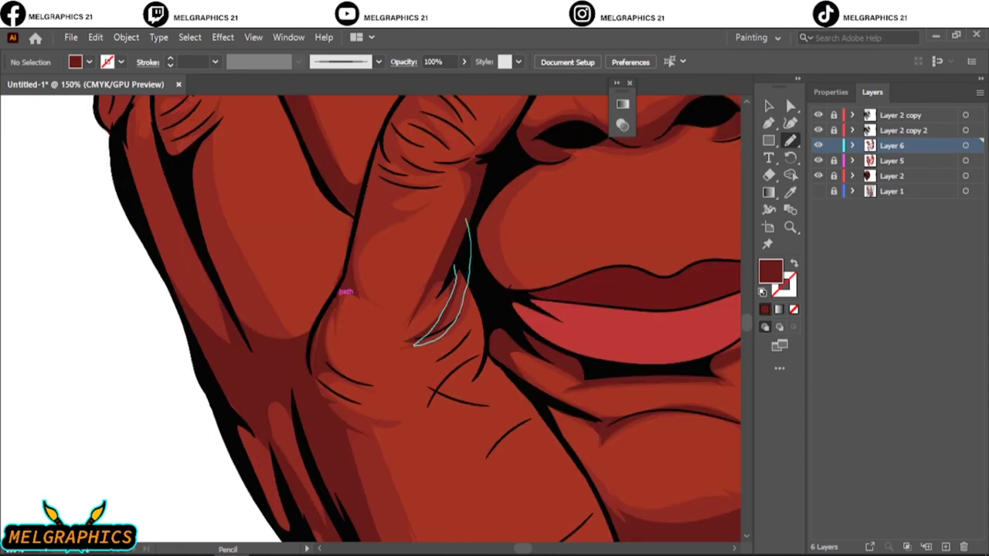
{"action": "scroll", "coordinate": [502, 249], "scroll_direction": "up", "scroll_amount": 3}
{"action": "left_click_drag", "start_coordinate": [502, 249], "coordinate": [386, 342]}
Step: Add shading below the fingernail, a zigzag shape on the finger and light shading on the left finger
{"action": "left_click_drag", "start_coordinate": [295, 495], "coordinate": [349, 352]}
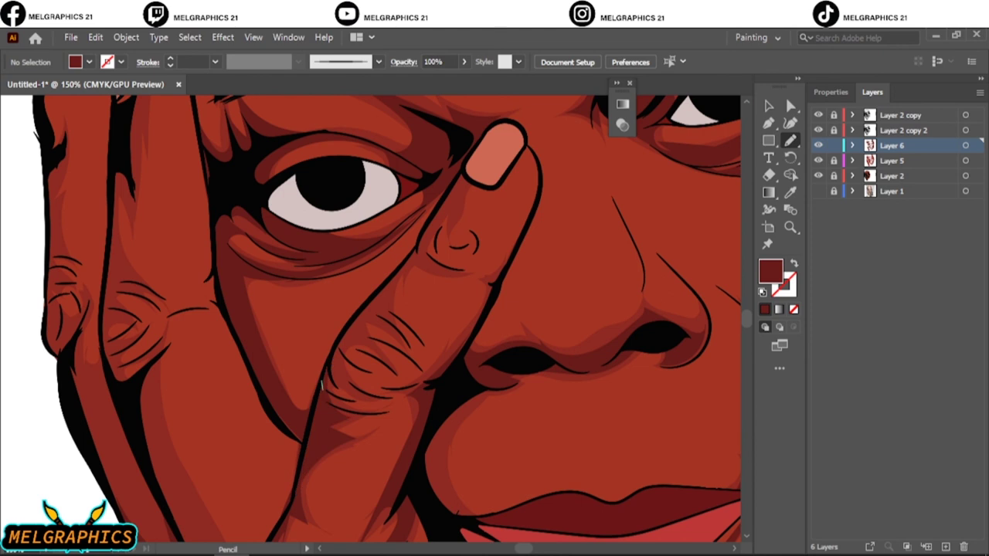
{"action": "left_click_drag", "start_coordinate": [323, 396], "coordinate": [396, 345]}
{"action": "mouse_move", "coordinate": [464, 182]}
{"action": "left_mouse_down"}
{"action": "mouse_move", "coordinate": [442, 267]}
{"action": "mouse_move", "coordinate": [454, 232]}
{"action": "left_mouse_up"}
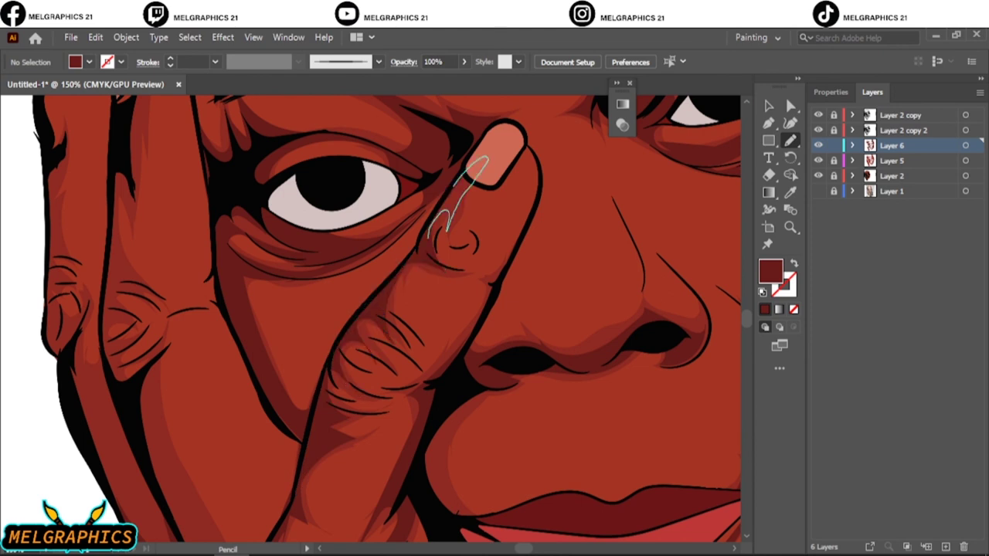
{"action": "mouse_move", "coordinate": [487, 277]}
{"action": "left_mouse_down"}
{"action": "mouse_move", "coordinate": [424, 385]}
{"action": "mouse_move", "coordinate": [531, 265]}
{"action": "left_mouse_up"}
{"action": "left_click_drag", "start_coordinate": [470, 232], "coordinate": [494, 315]}
{"action": "mouse_move", "coordinate": [309, 205]}
{"action": "left_mouse_down"}
{"action": "mouse_move", "coordinate": [291, 340]}
{"action": "mouse_move", "coordinate": [260, 386]}
{"action": "left_mouse_up"}
{"action": "left_click_drag", "start_coordinate": [303, 425], "coordinate": [202, 191]}
{"action": "left_click_drag", "start_coordinate": [288, 390], "coordinate": [235, 340]}
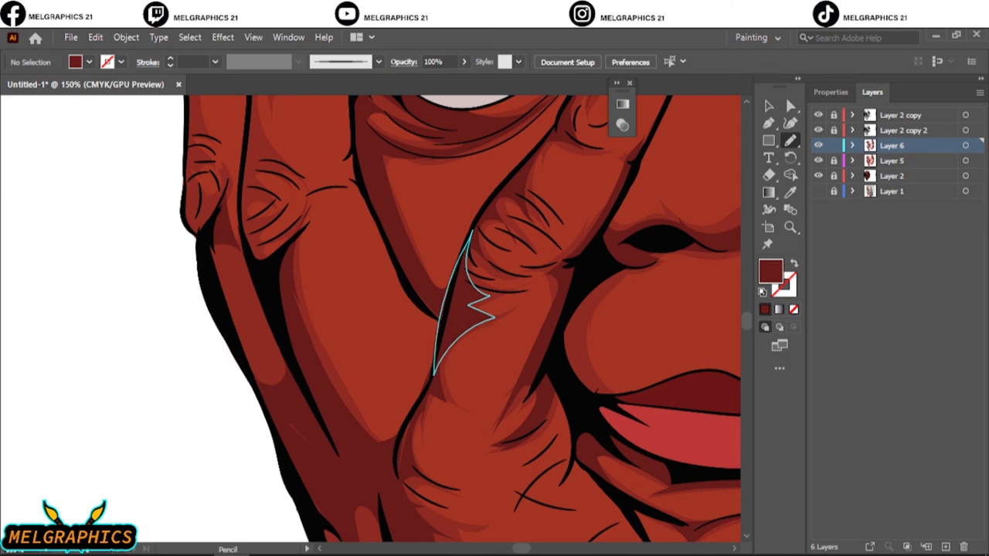
Step: Shade the left finger's edge and the knuckle
{"action": "key", "text": "ctrl+0"}
{"action": "scroll", "coordinate": [417, 348], "scroll_direction": "up", "scroll_amount": 5}
{"action": "left_click_drag", "start_coordinate": [437, 511], "coordinate": [410, 377]}
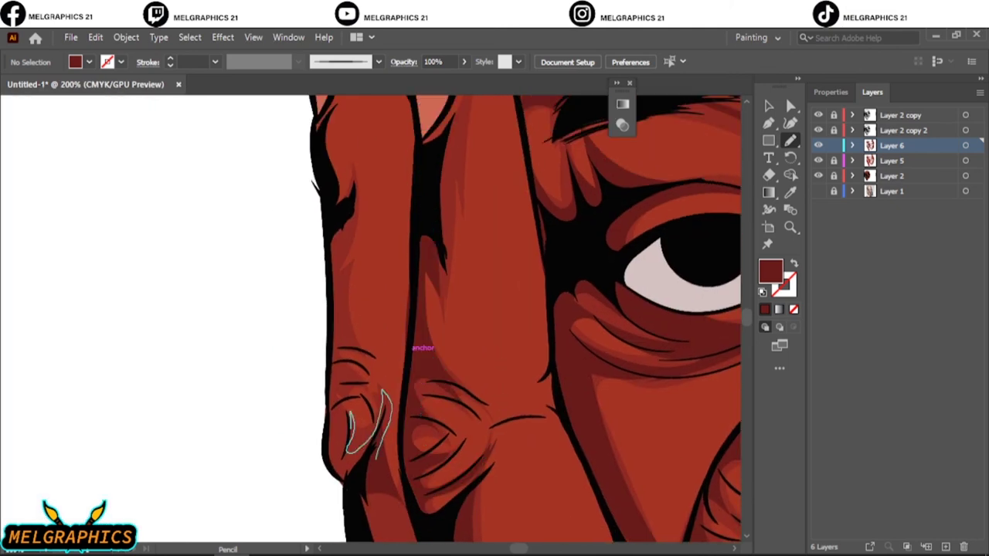
{"action": "left_click_drag", "start_coordinate": [346, 390], "coordinate": [338, 475]}
{"action": "mouse_move", "coordinate": [357, 390]}
{"action": "left_mouse_down"}
{"action": "mouse_move", "coordinate": [332, 339]}
{"action": "mouse_move", "coordinate": [340, 265]}
{"action": "left_mouse_up"}
Step: Add a new Layer 7 and zoom in on the nose and mouth
{"action": "key", "text": "ctrl+0"}
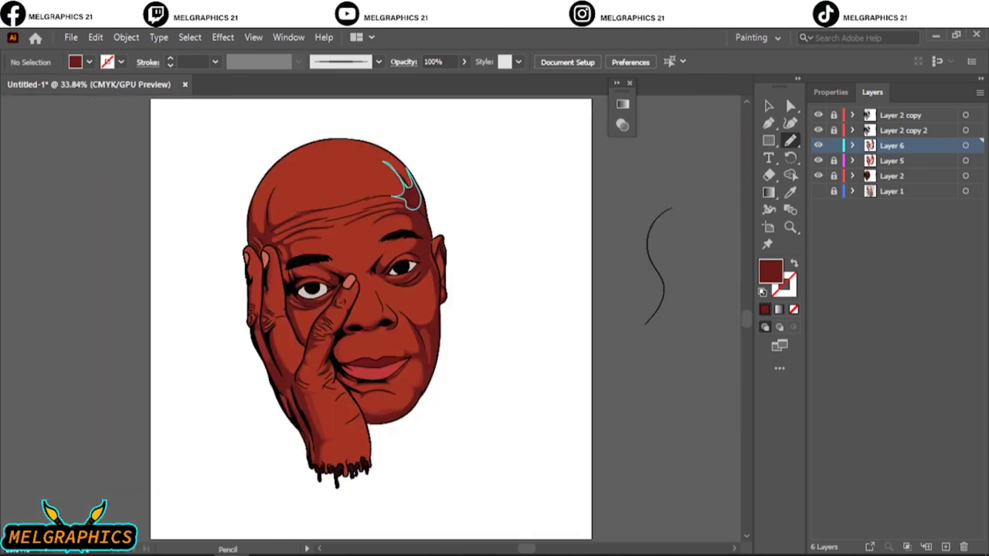
{"action": "left_click", "coordinate": [891, 175]}
{"action": "left_click", "coordinate": [945, 546]}
{"action": "key", "text": "i"}
{"action": "key", "text": "ctrl+1"}
{"action": "key", "text": "ctrl+plus"}
Step: Adjust the Pencil fill to a slightly different red and hide the flat face fill
{"action": "double_click", "coordinate": [770, 270]}
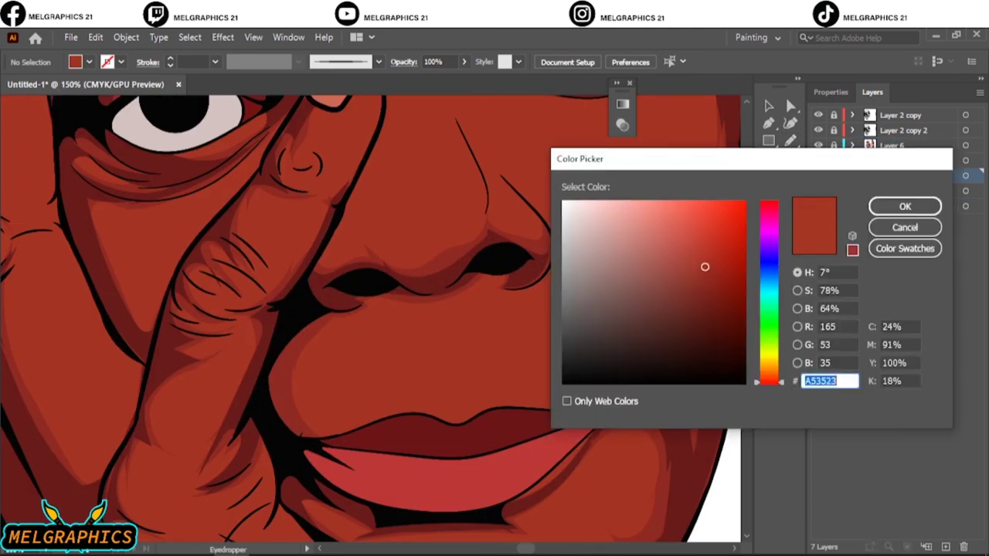
{"action": "left_click", "coordinate": [706, 279]}
{"action": "left_click", "coordinate": [917, 208]}
{"action": "key", "text": "n"}
{"action": "key", "text": "i"}
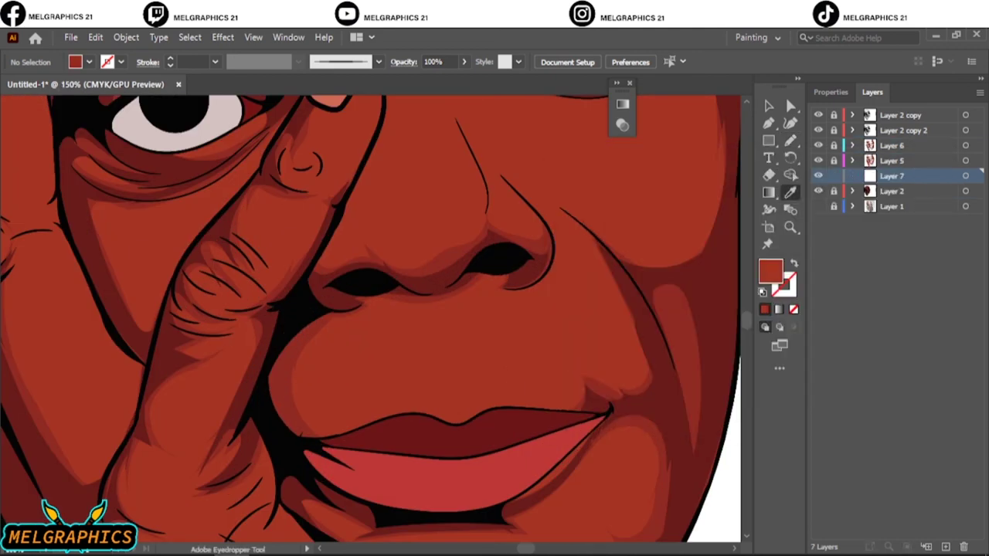
{"action": "double_click", "coordinate": [770, 270]}
{"action": "left_click", "coordinate": [703, 268]}
{"action": "left_click", "coordinate": [905, 206]}
{"action": "key", "text": "n"}
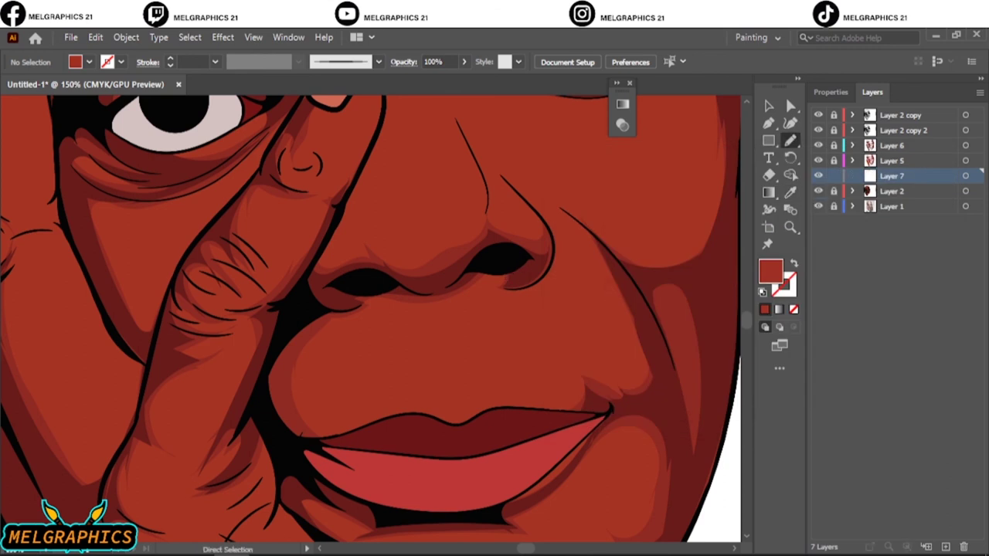
{"action": "key", "text": "ctrl+z"}
Step: Draw red shadows above the upper lip, around the nostril and across the cheek below the eye
{"action": "left_click_drag", "start_coordinate": [415, 391], "coordinate": [325, 444]}
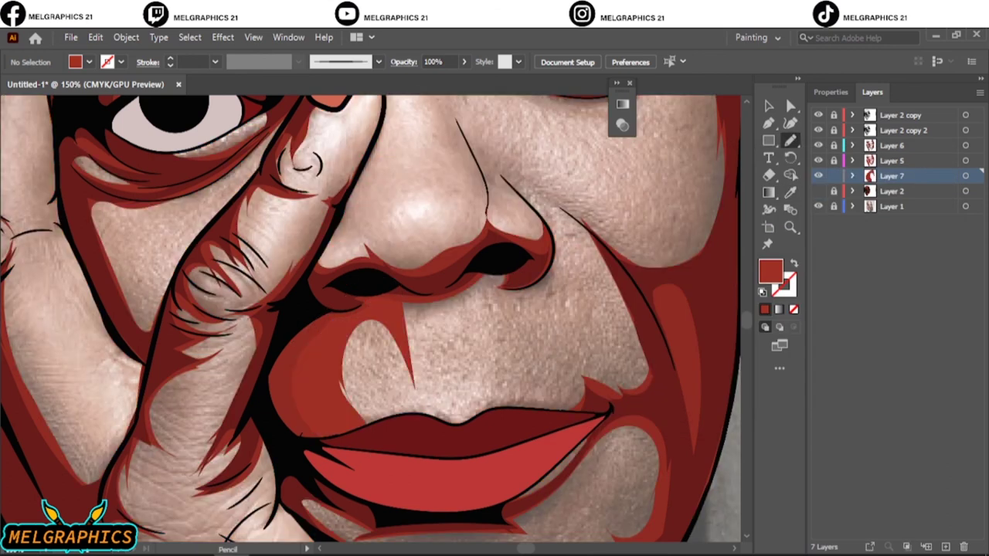
{"action": "left_click_drag", "start_coordinate": [486, 410], "coordinate": [402, 293]}
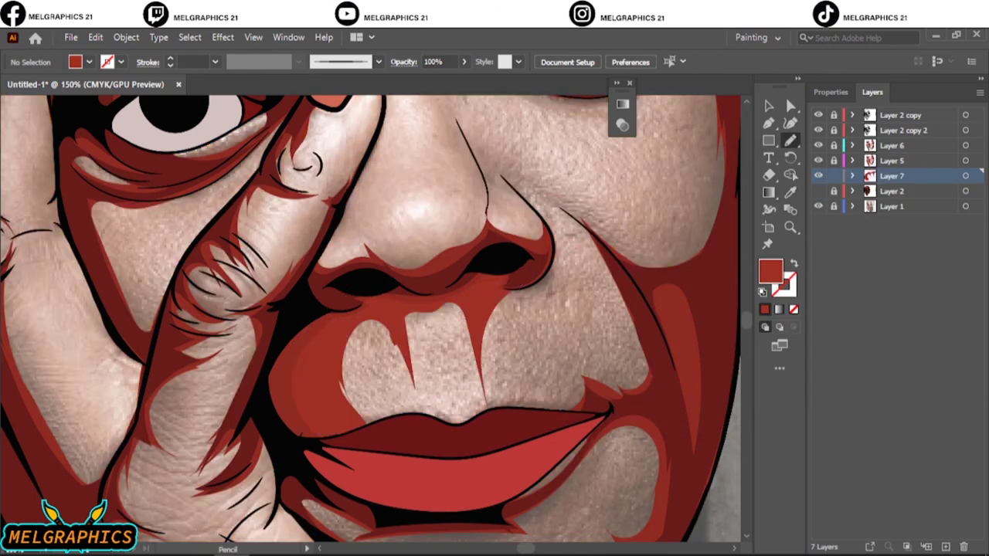
{"action": "scroll", "coordinate": [533, 246], "scroll_direction": "up", "scroll_amount": 3}
{"action": "key", "text": "ctrl+plus"}
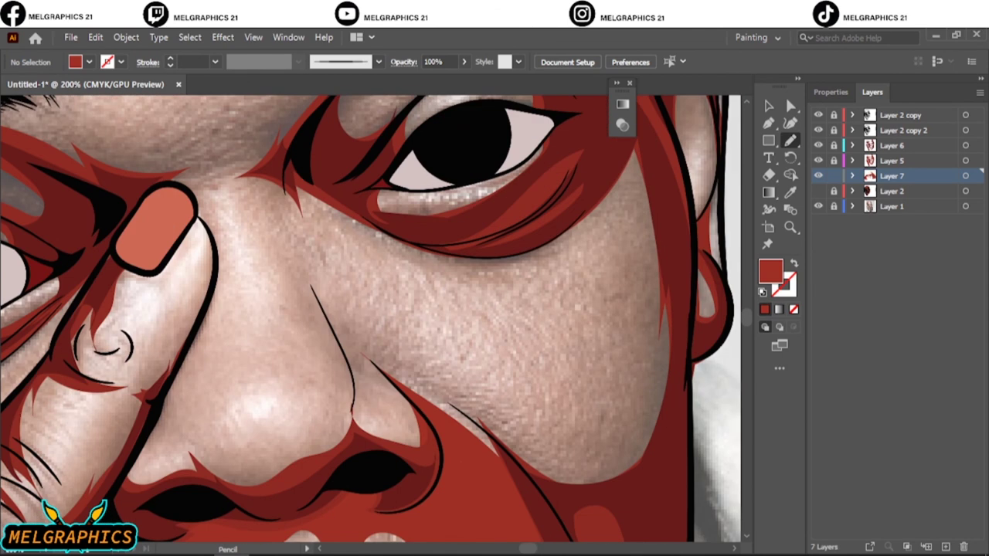
{"action": "left_click_drag", "start_coordinate": [457, 462], "coordinate": [352, 351]}
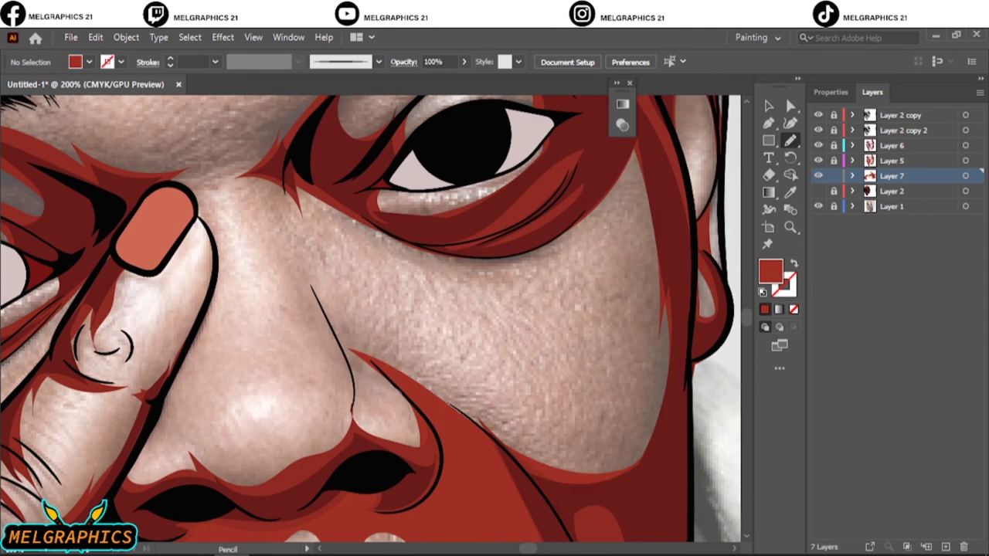
{"action": "left_click_drag", "start_coordinate": [261, 460], "coordinate": [172, 443]}
{"action": "left_click_drag", "start_coordinate": [386, 397], "coordinate": [401, 436]}
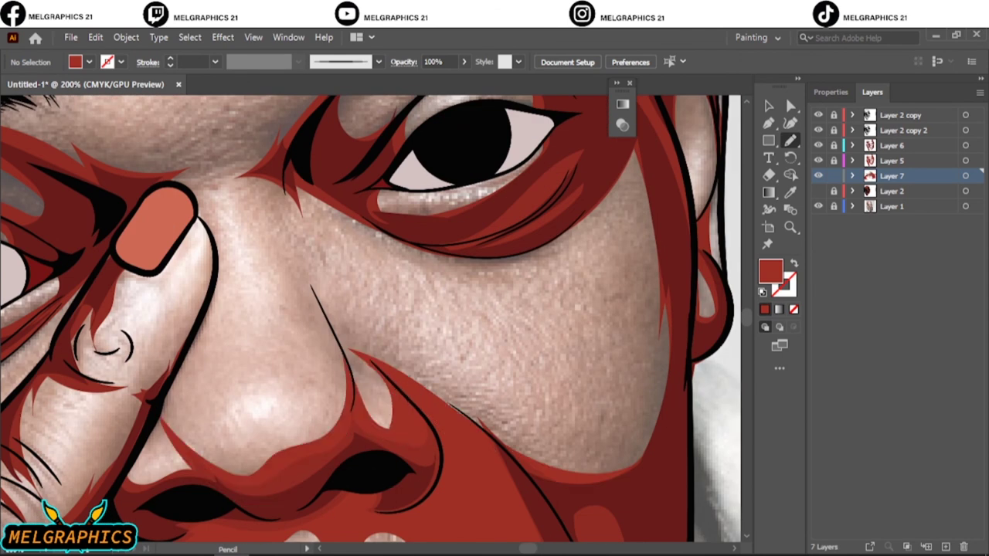
{"action": "mouse_move", "coordinate": [439, 272]}
{"action": "left_mouse_down"}
{"action": "mouse_move", "coordinate": [672, 309]}
{"action": "mouse_move", "coordinate": [618, 517]}
{"action": "left_mouse_up"}
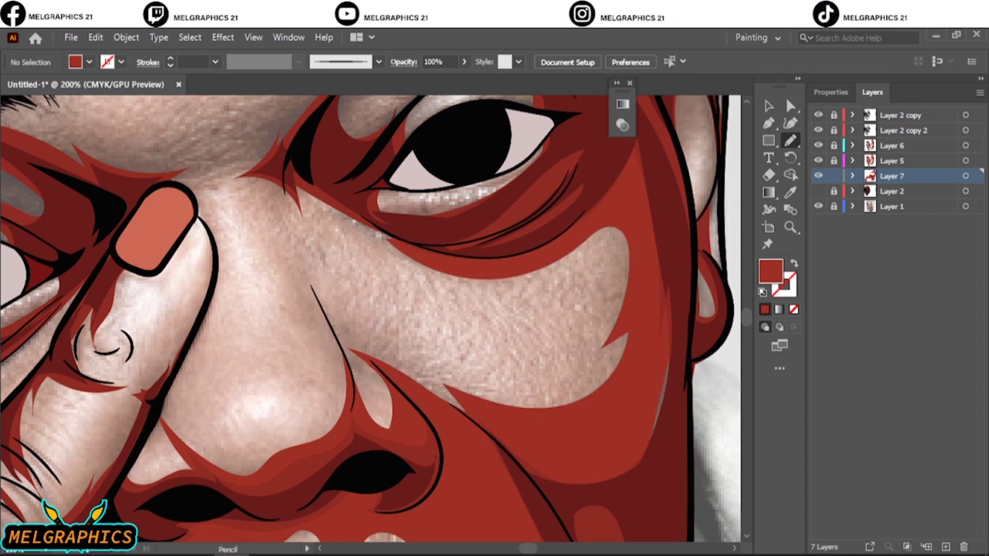
Step: Check the shading against the reference photo, then shade the nose's left side and bridge red
{"action": "key", "text": "ctrl+0"}
{"action": "left_click", "coordinate": [818, 206]}
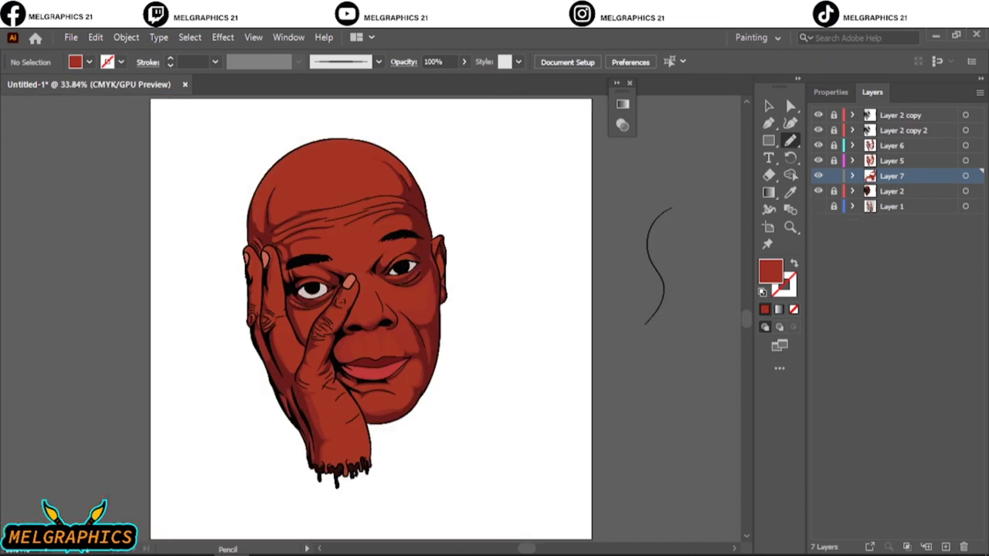
{"action": "left_click", "coordinate": [818, 206]}
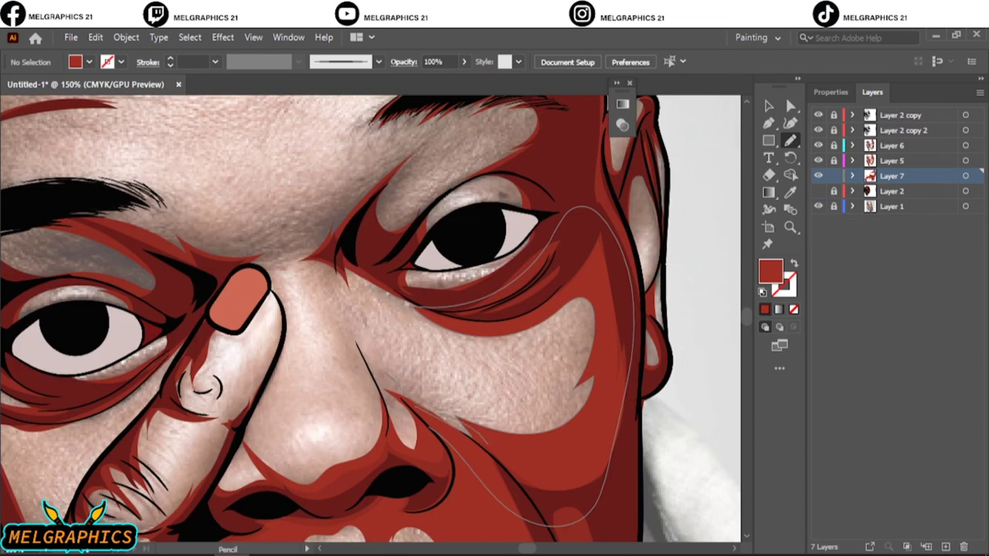
{"action": "left_click_drag", "start_coordinate": [386, 378], "coordinate": [368, 374]}
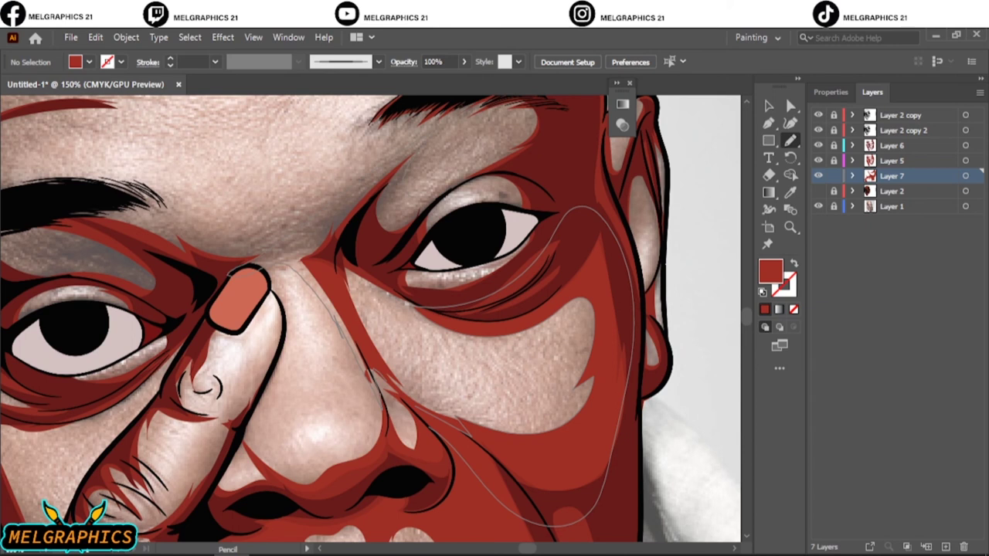
{"action": "left_click_drag", "start_coordinate": [340, 262], "coordinate": [334, 256]}
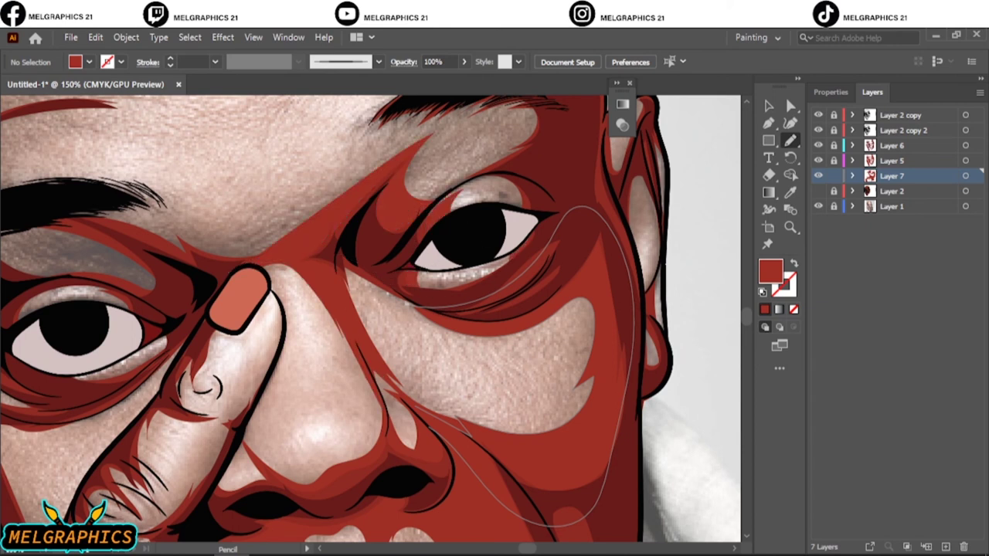
Step: Add shadow shapes around the upper eyelid, extending the eyebrow and above the left eyebrow
{"action": "scroll", "coordinate": [618, 397], "scroll_direction": "up", "scroll_amount": 5}
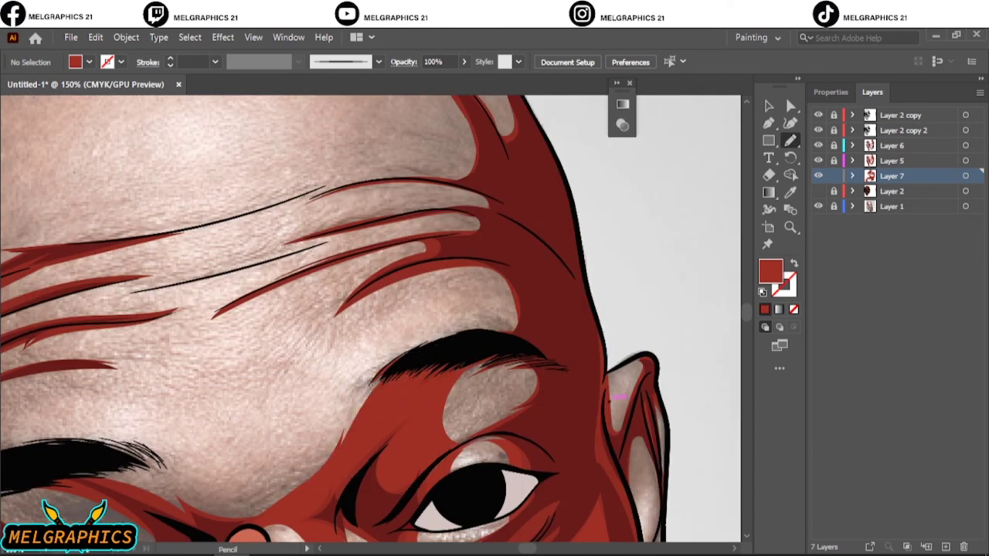
{"action": "scroll", "coordinate": [618, 396], "scroll_direction": "left", "scroll_amount": 4}
{"action": "scroll", "coordinate": [618, 396], "scroll_direction": "down", "scroll_amount": 6}
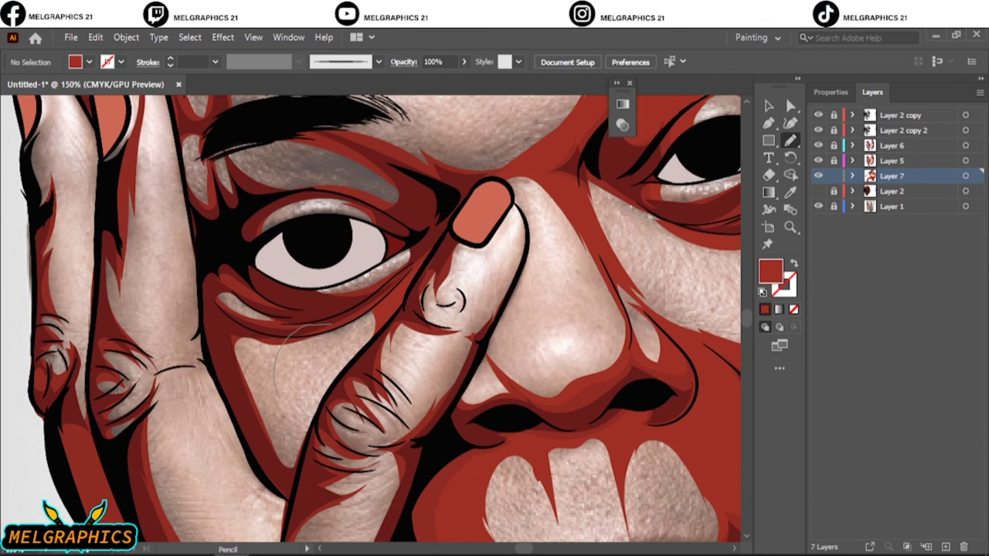
{"action": "left_click_drag", "start_coordinate": [303, 197], "coordinate": [351, 236]}
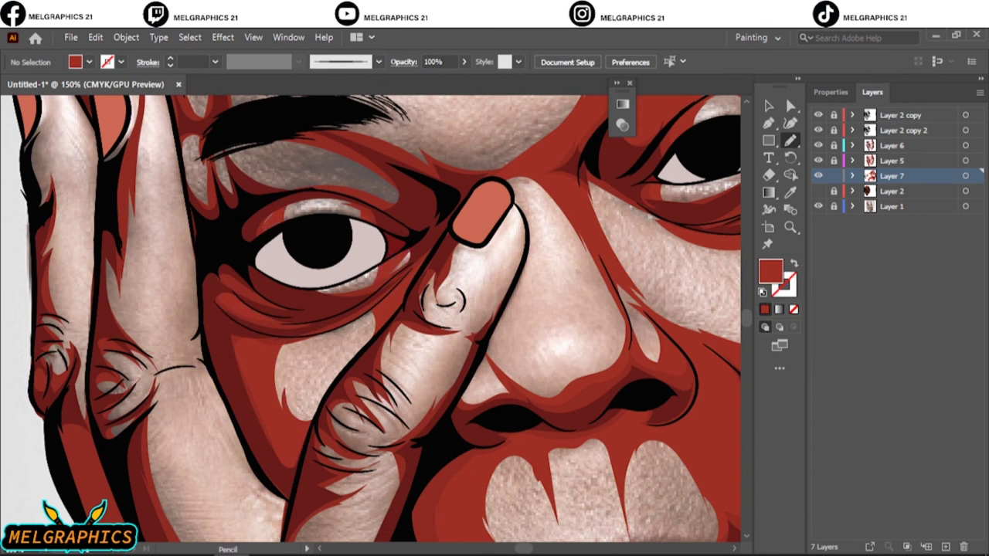
{"action": "scroll", "coordinate": [375, 319], "scroll_direction": "up", "scroll_amount": 5}
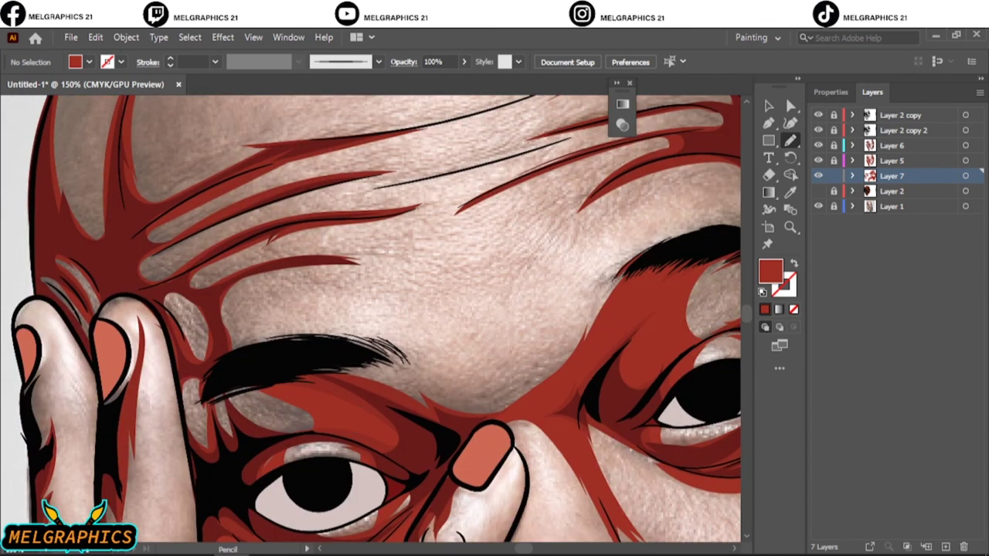
{"action": "left_click_drag", "start_coordinate": [202, 382], "coordinate": [232, 436]}
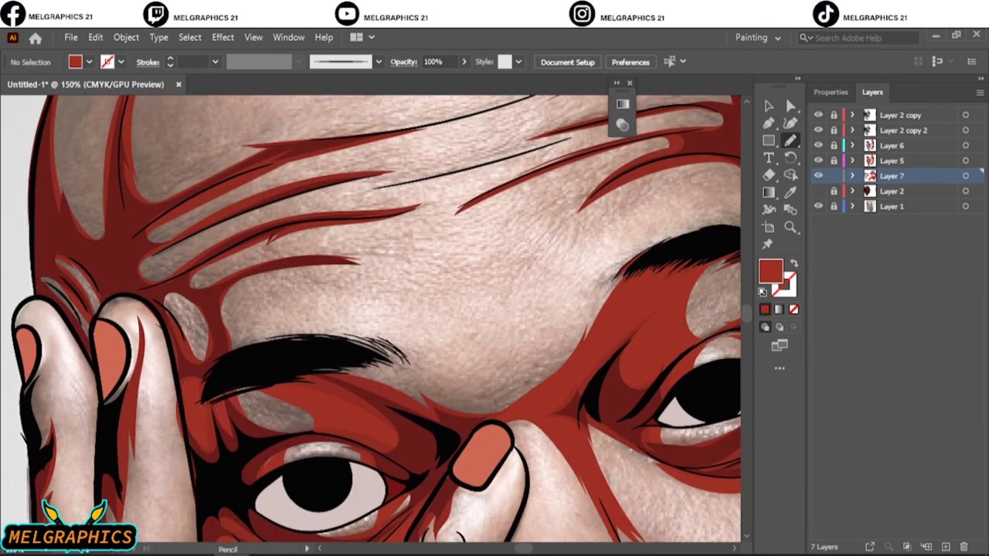
{"action": "left_click_drag", "start_coordinate": [432, 309], "coordinate": [309, 386]}
{"action": "left_click_drag", "start_coordinate": [232, 405], "coordinate": [301, 379]}
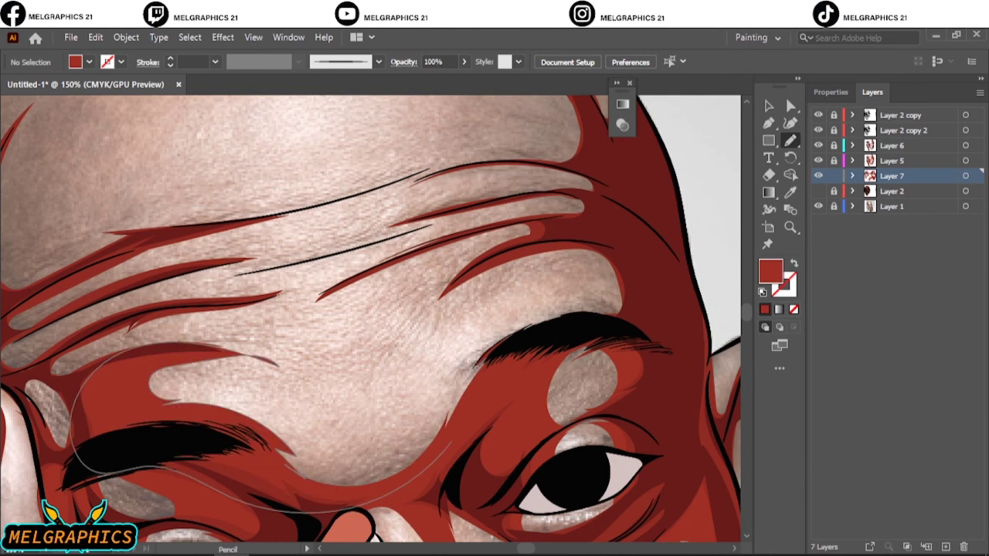
{"action": "left_click_drag", "start_coordinate": [371, 309], "coordinate": [440, 309]}
Step: Draw red spike shadows on the forehead and a band along the head's left outline, covering the stripe ends
{"action": "left_click_drag", "start_coordinate": [371, 270], "coordinate": [456, 444]}
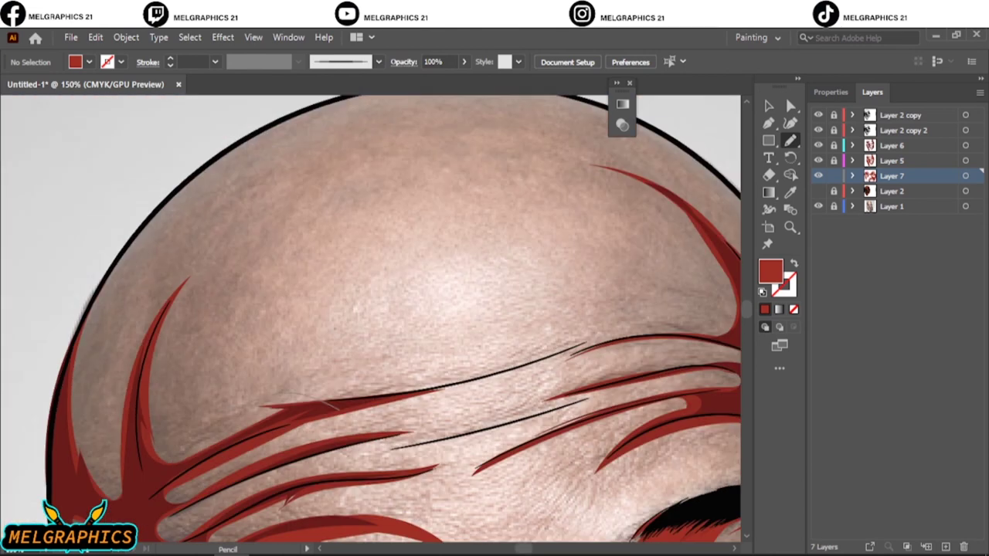
{"action": "left_click_drag", "start_coordinate": [325, 402], "coordinate": [193, 394]}
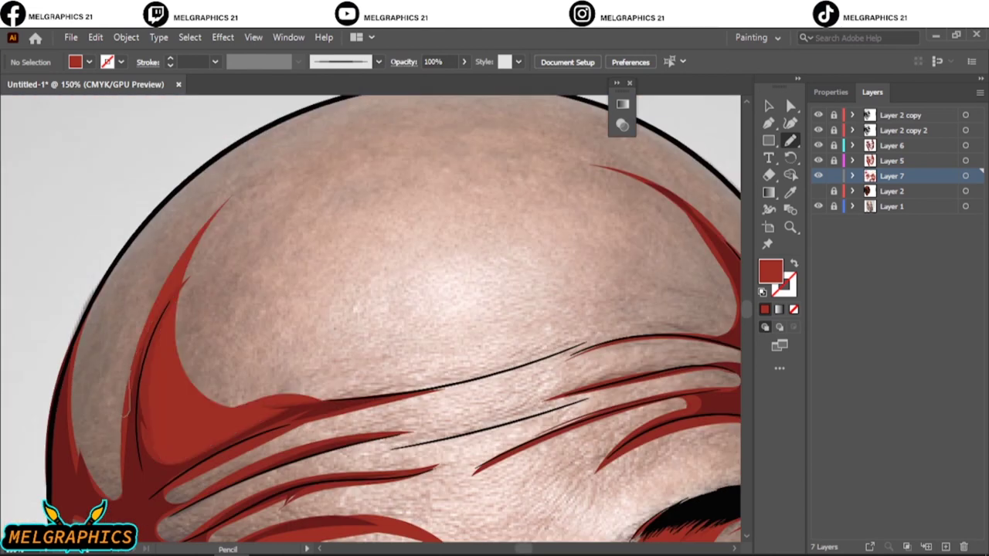
{"action": "left_click_drag", "start_coordinate": [309, 108], "coordinate": [56, 501]}
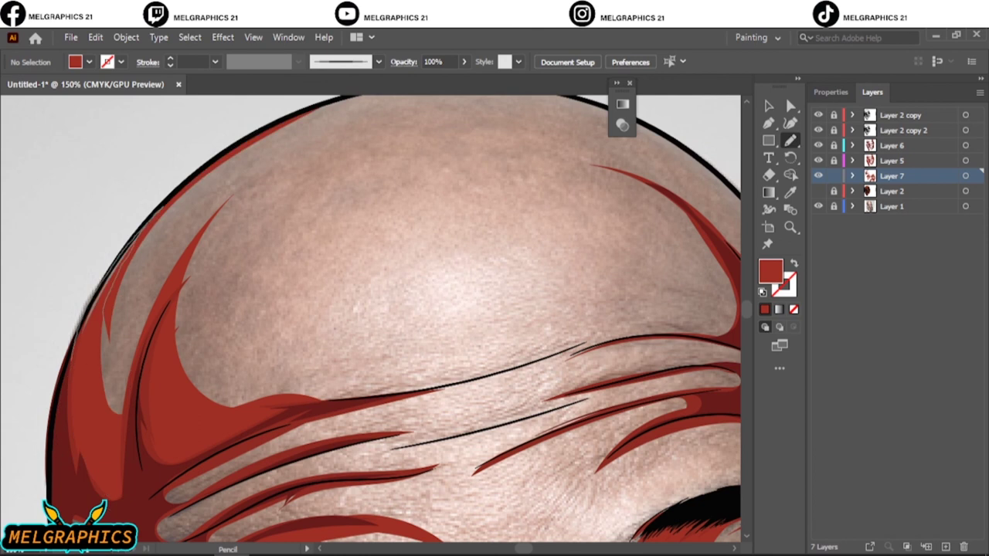
{"action": "left_click_drag", "start_coordinate": [161, 209], "coordinate": [71, 360]}
{"action": "left_click_drag", "start_coordinate": [371, 386], "coordinate": [406, 226]}
{"action": "mouse_move", "coordinate": [241, 317]}
{"action": "left_mouse_down"}
{"action": "mouse_move", "coordinate": [200, 340]}
{"action": "mouse_move", "coordinate": [179, 381]}
{"action": "left_mouse_up"}
{"action": "left_click_drag", "start_coordinate": [306, 377], "coordinate": [243, 388]}
Step: Fill the forehead stripe above the eyebrow red and add a large red shadow across the crown
{"action": "mouse_move", "coordinate": [634, 302]}
{"action": "left_mouse_down"}
{"action": "mouse_move", "coordinate": [379, 387]}
{"action": "mouse_move", "coordinate": [396, 381]}
{"action": "mouse_move", "coordinate": [238, 421]}
{"action": "left_mouse_up"}
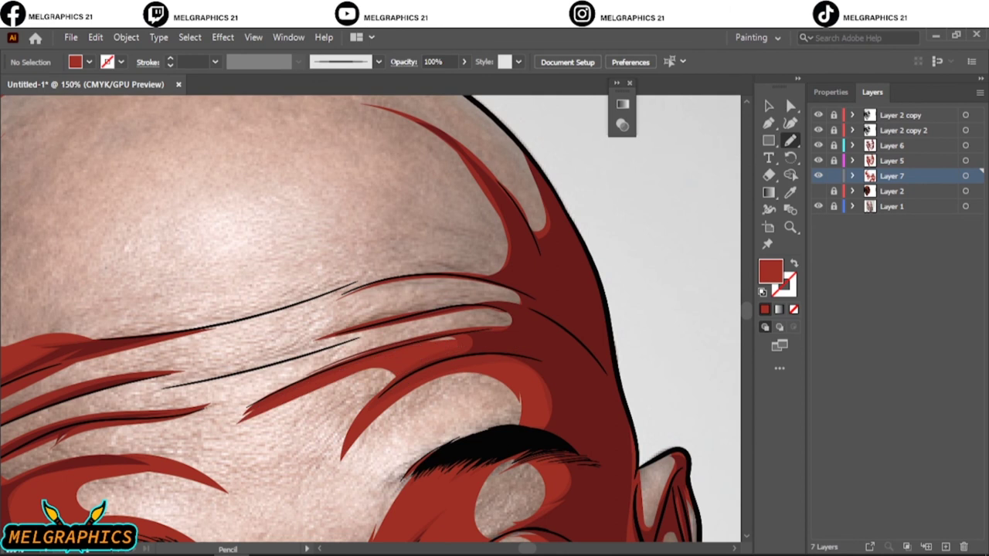
{"action": "left_click_drag", "start_coordinate": [423, 348], "coordinate": [498, 308]}
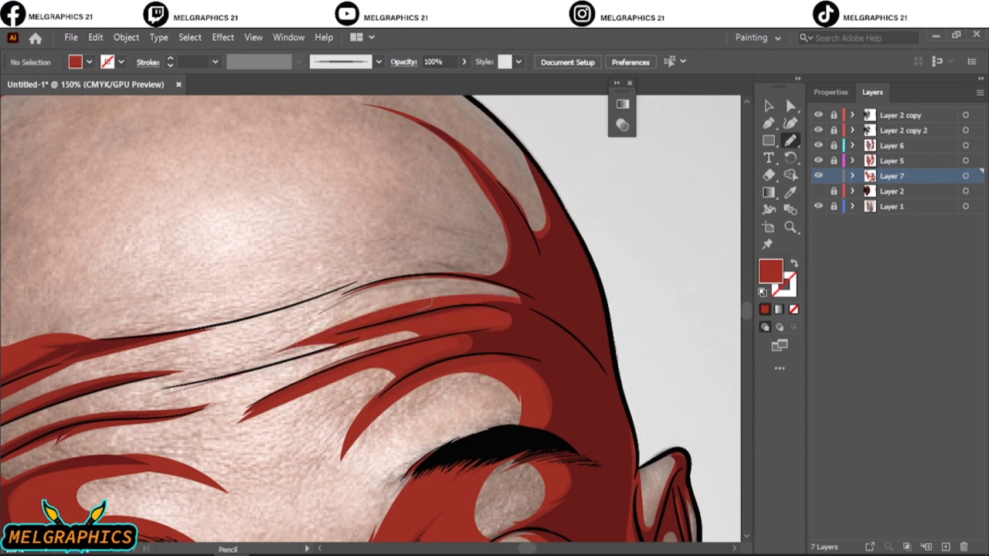
{"action": "scroll", "coordinate": [427, 305], "scroll_direction": "up", "scroll_amount": 3}
{"action": "left_click_drag", "start_coordinate": [456, 361], "coordinate": [458, 402]}
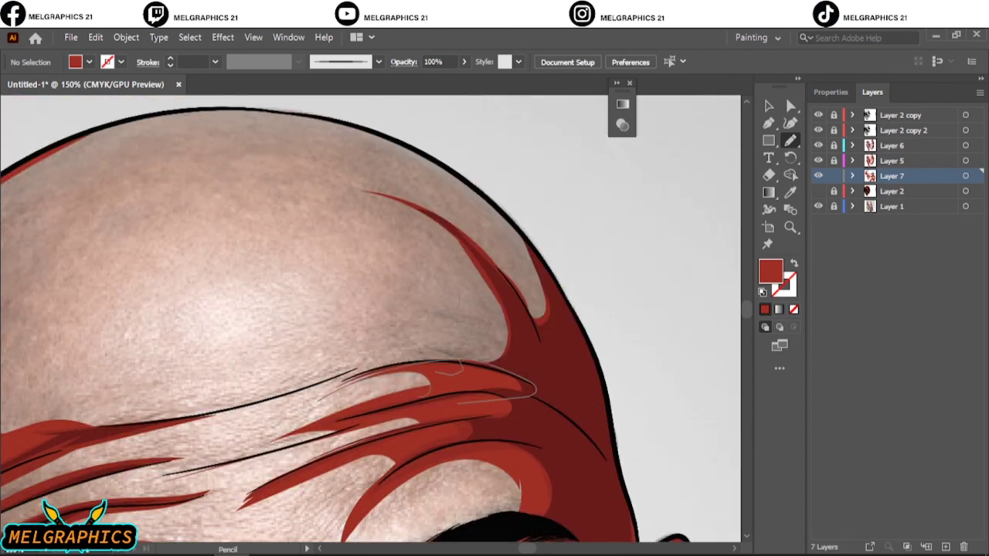
{"action": "left_click_drag", "start_coordinate": [462, 309], "coordinate": [479, 343]}
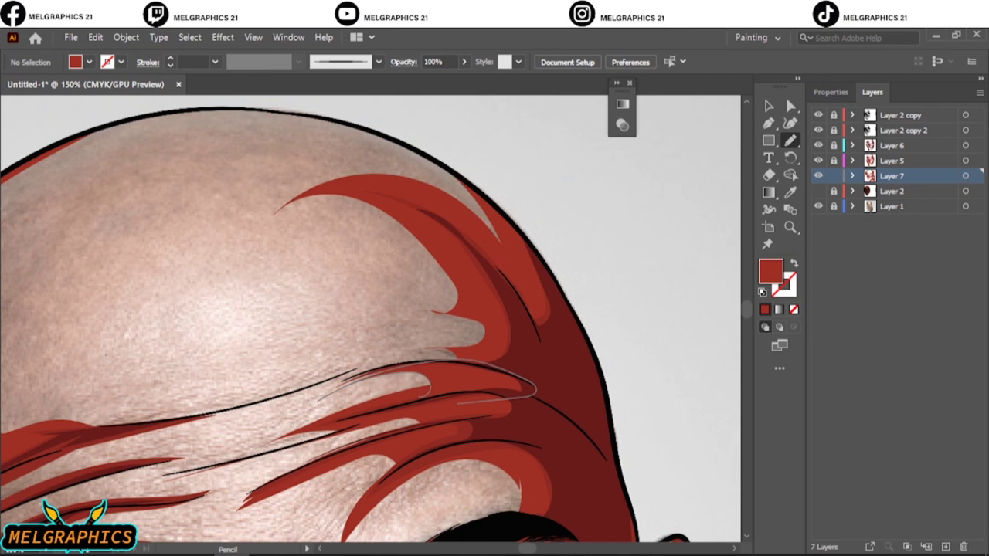
{"action": "left_click_drag", "start_coordinate": [379, 357], "coordinate": [477, 346]}
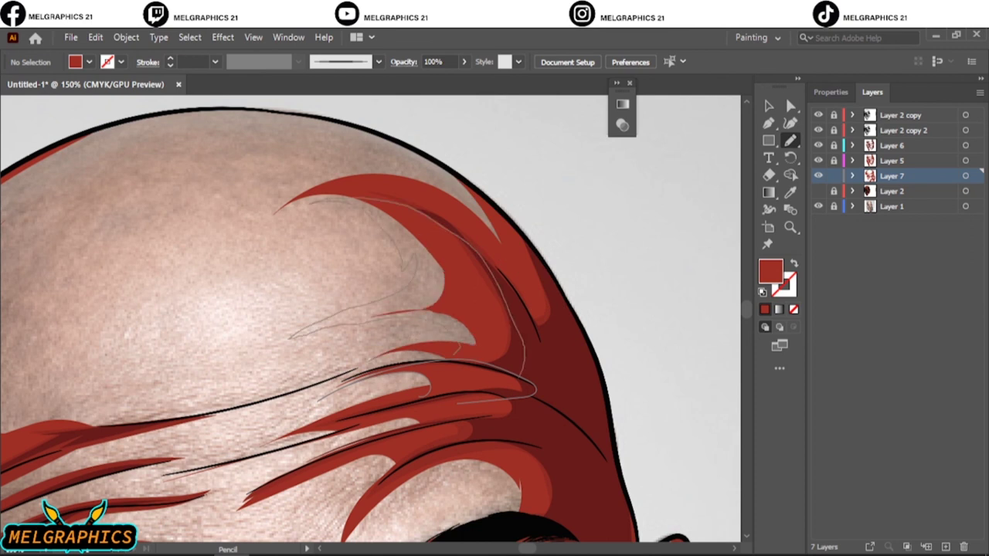
{"action": "key", "text": "ctrl+0"}
Step: Briefly preview the red skin fill, then draw red Pencil shadows along the left hand's fingers
{"action": "left_click", "coordinate": [818, 190]}
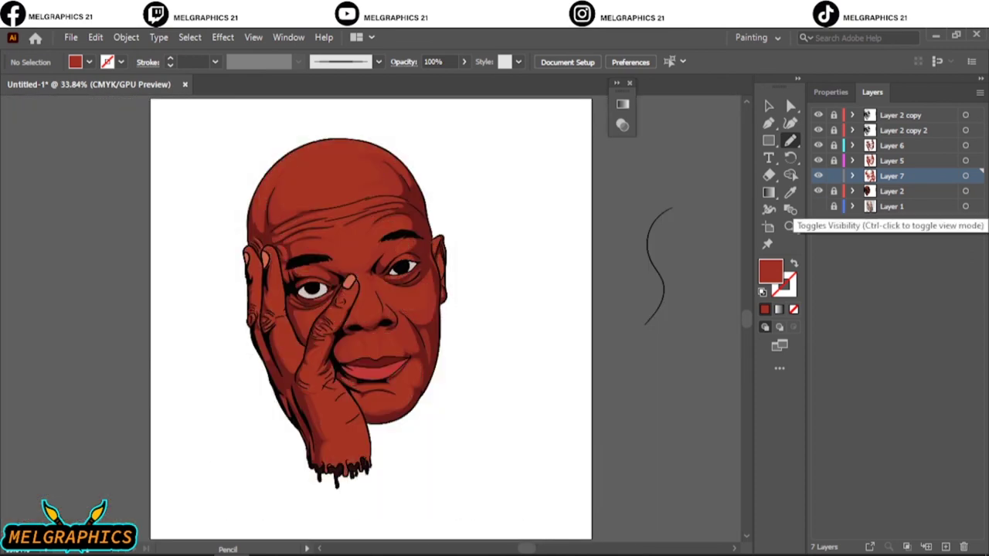
{"action": "left_click", "coordinate": [818, 206]}
{"action": "scroll", "coordinate": [326, 444], "scroll_direction": "up", "scroll_amount": 4}
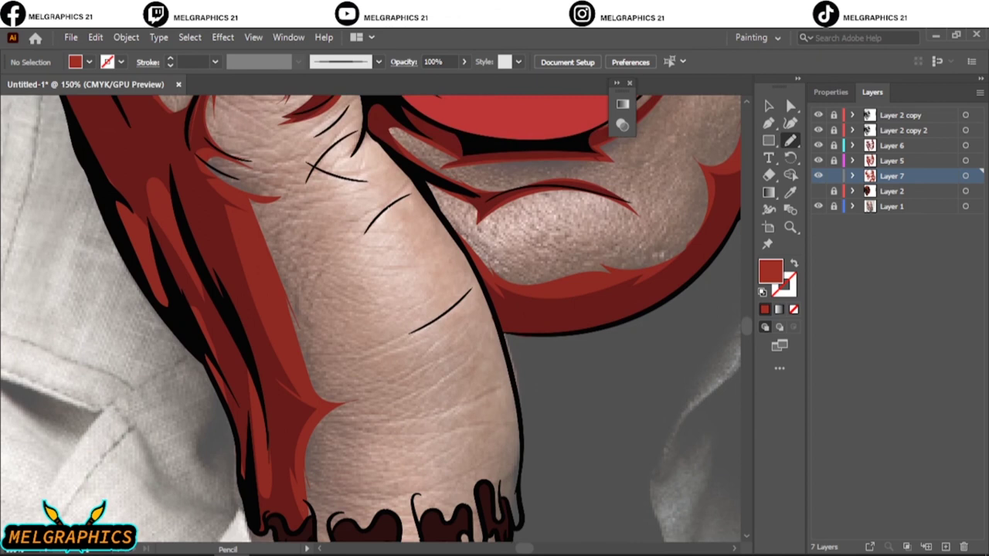
{"action": "scroll", "coordinate": [519, 349], "scroll_direction": "down", "scroll_amount": 1}
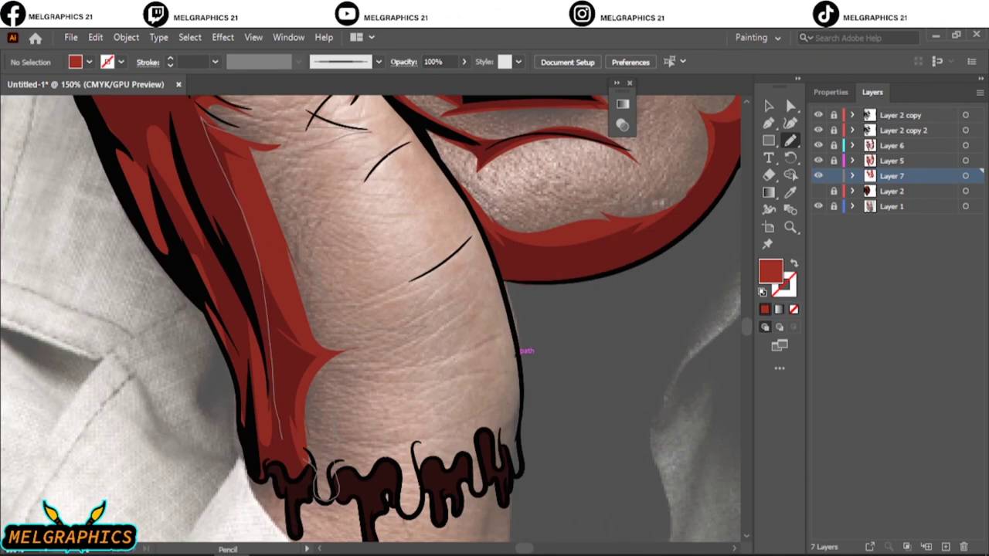
{"action": "scroll", "coordinate": [520, 349], "scroll_direction": "up", "scroll_amount": 5}
{"action": "scroll", "coordinate": [370, 319], "scroll_direction": "up", "scroll_amount": 5}
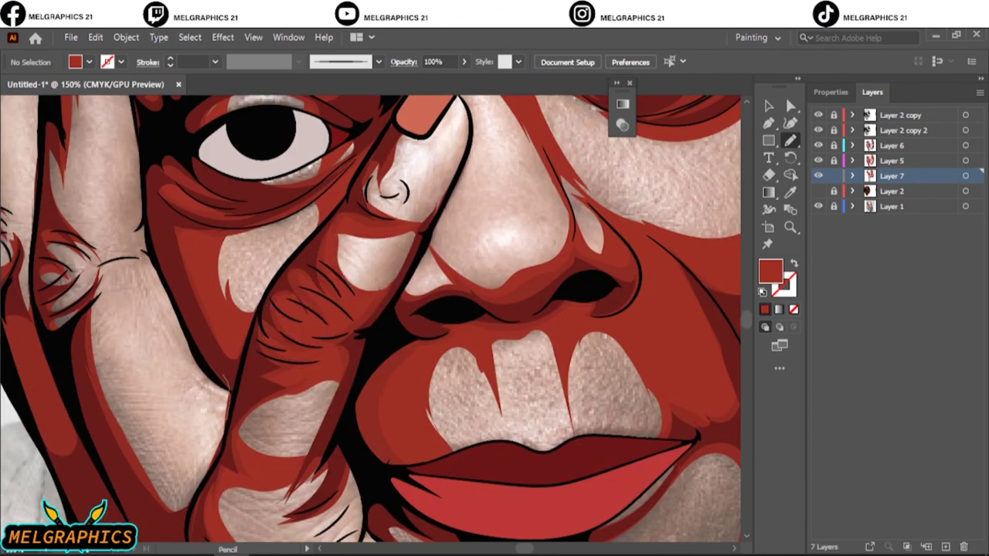
{"action": "left_click_drag", "start_coordinate": [226, 379], "coordinate": [46, 232]}
{"action": "scroll", "coordinate": [634, 400], "scroll_direction": "down", "scroll_amount": 2}
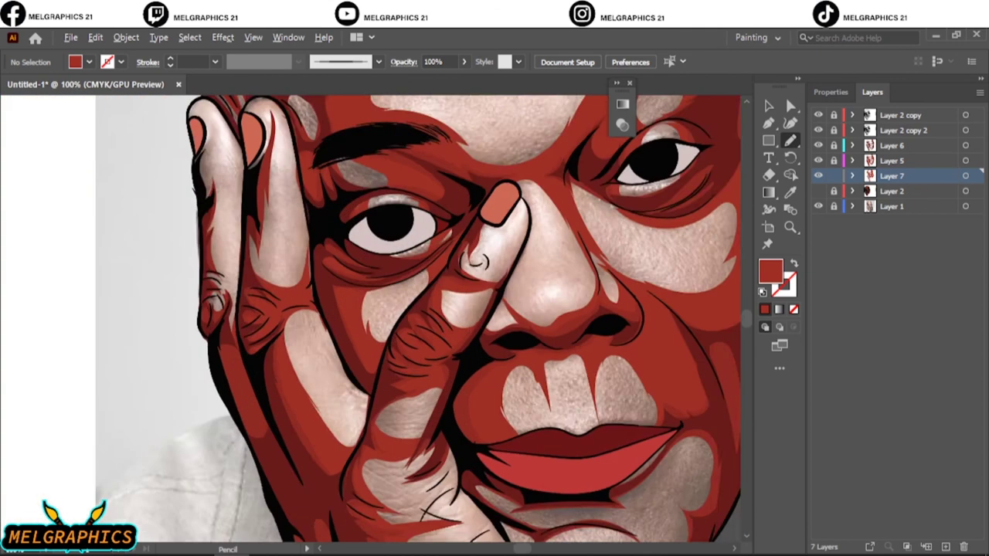
{"action": "scroll", "coordinate": [170, 92], "scroll_direction": "up", "scroll_amount": 2}
{"action": "mouse_move", "coordinate": [360, 381]}
{"action": "left_mouse_down"}
{"action": "mouse_move", "coordinate": [316, 105]}
{"action": "mouse_move", "coordinate": [290, 332]}
{"action": "left_mouse_up"}
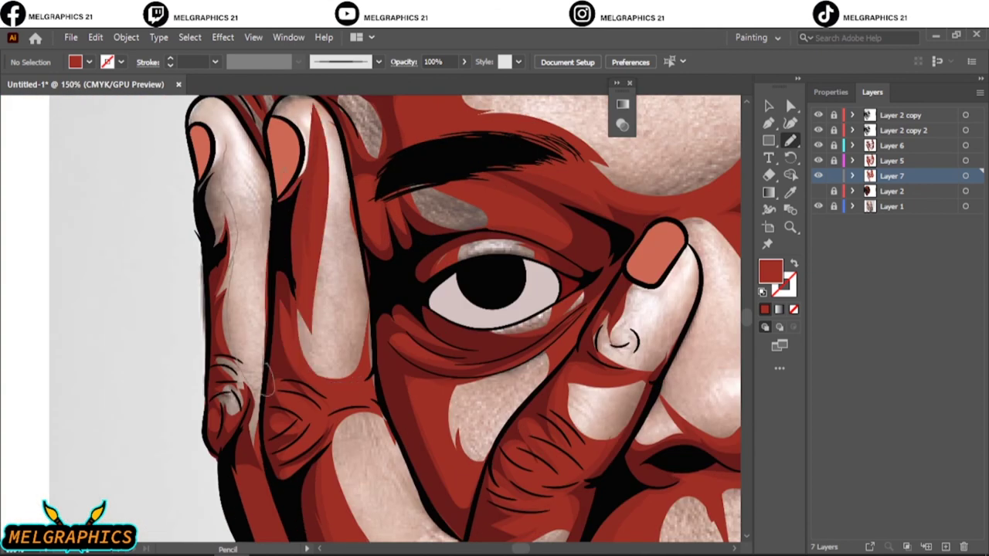
{"action": "left_click_drag", "start_coordinate": [266, 373], "coordinate": [204, 188]}
Step: Preview the portrait with the red skin layer shown and reference photo hidden, then add a new layer
{"action": "key", "text": "ctrl+0"}
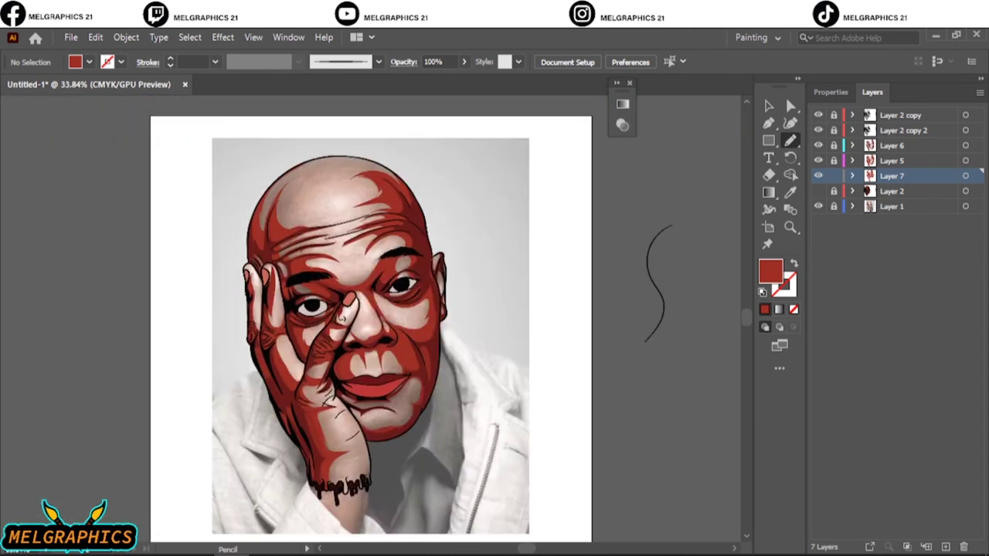
{"action": "left_click", "coordinate": [819, 191]}
{"action": "left_click", "coordinate": [818, 206]}
{"action": "key", "text": "ctrl+equal"}
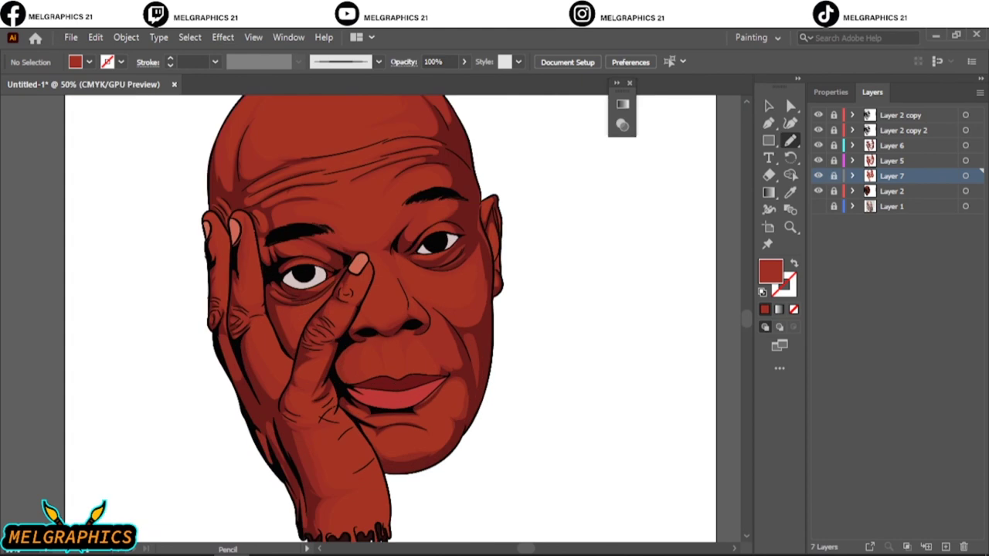
{"action": "key", "text": "ctrl+l"}
Step: Set and refine a dark brown fill colour in the Color Picker for Pencil shading
{"action": "key", "text": "i"}
{"action": "double_click", "coordinate": [770, 270]}
{"action": "key", "text": "Return"}
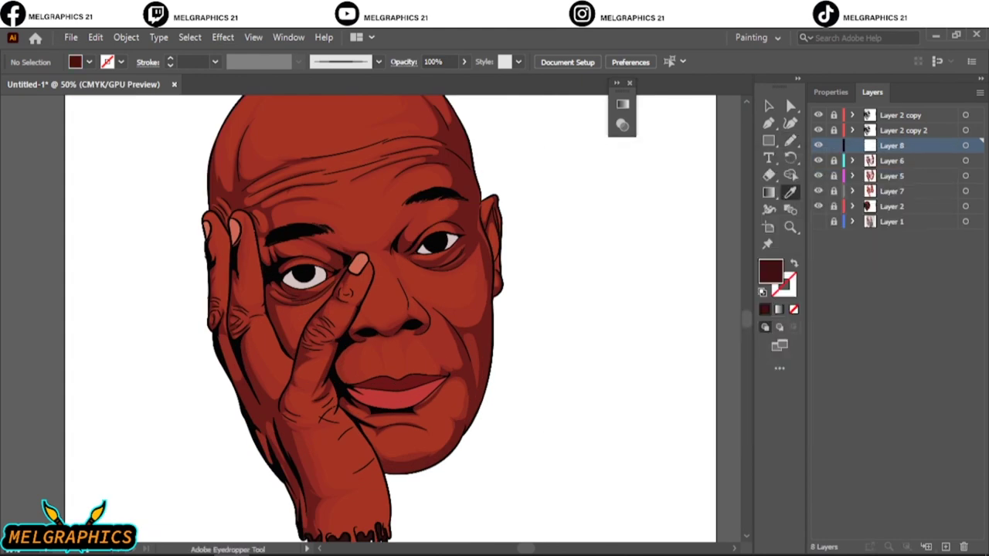
{"action": "key", "text": "n"}
{"action": "scroll", "coordinate": [466, 412], "scroll_direction": "up", "scroll_amount": 3}
{"action": "scroll", "coordinate": [466, 412], "scroll_direction": "up", "scroll_amount": 2}
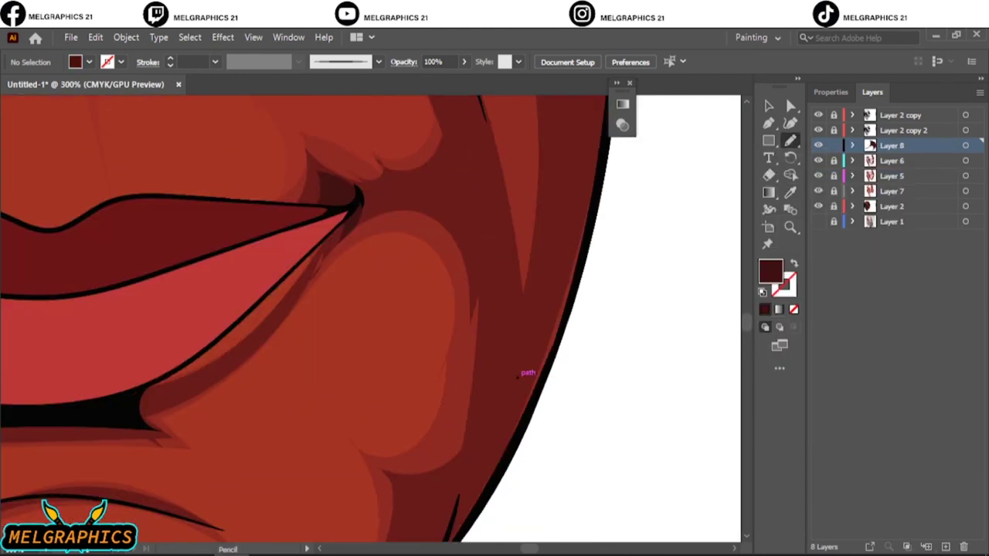
{"action": "double_click", "coordinate": [770, 271]}
{"action": "left_click", "coordinate": [905, 206]}
{"action": "key", "text": "v"}
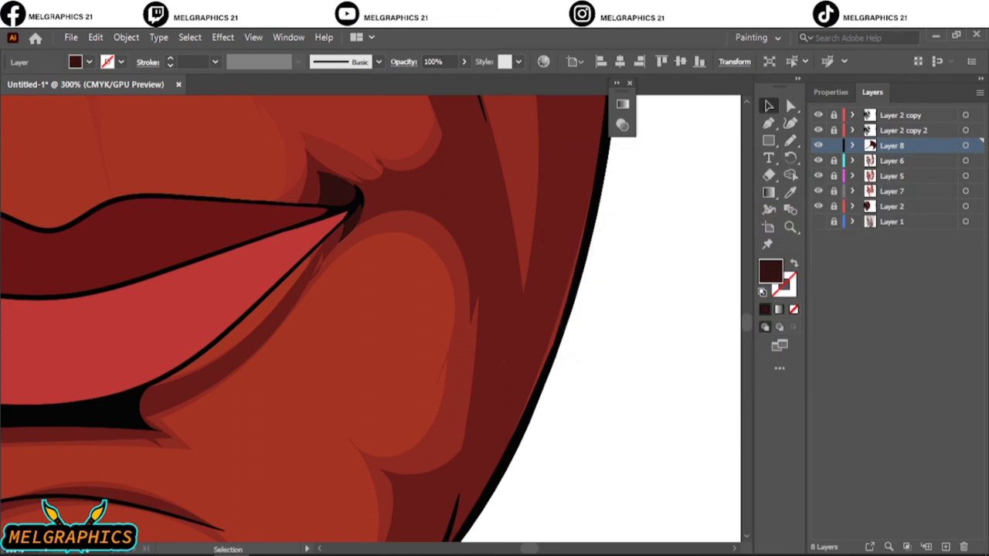
{"action": "key", "text": "ctrl+0"}
{"action": "scroll", "coordinate": [408, 358], "scroll_direction": "up", "scroll_amount": 6}
{"action": "key", "text": "n"}
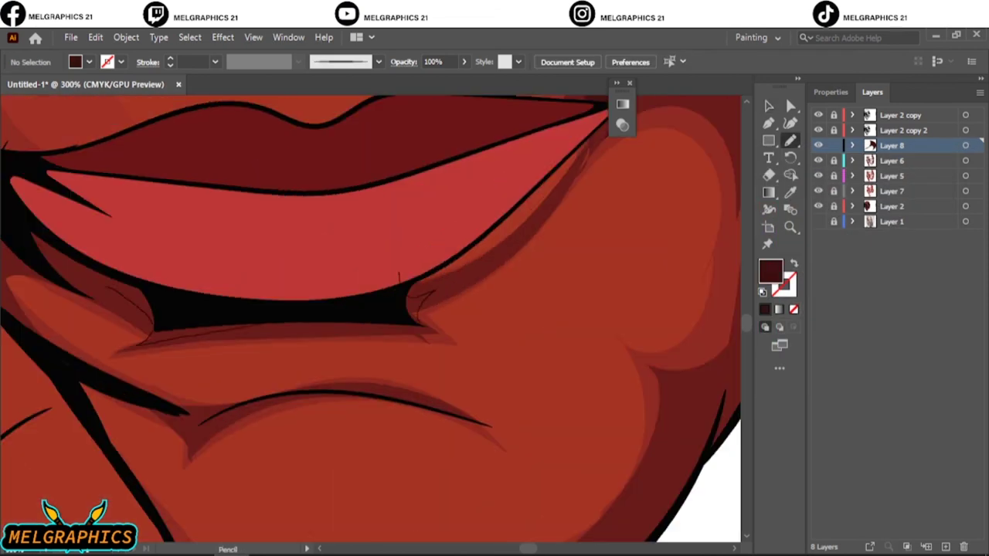
Step: Draw dark shading along the cheek by the mouth, under the nose tip and beside the nose
{"action": "scroll", "coordinate": [409, 274], "scroll_direction": "left", "scroll_amount": 5}
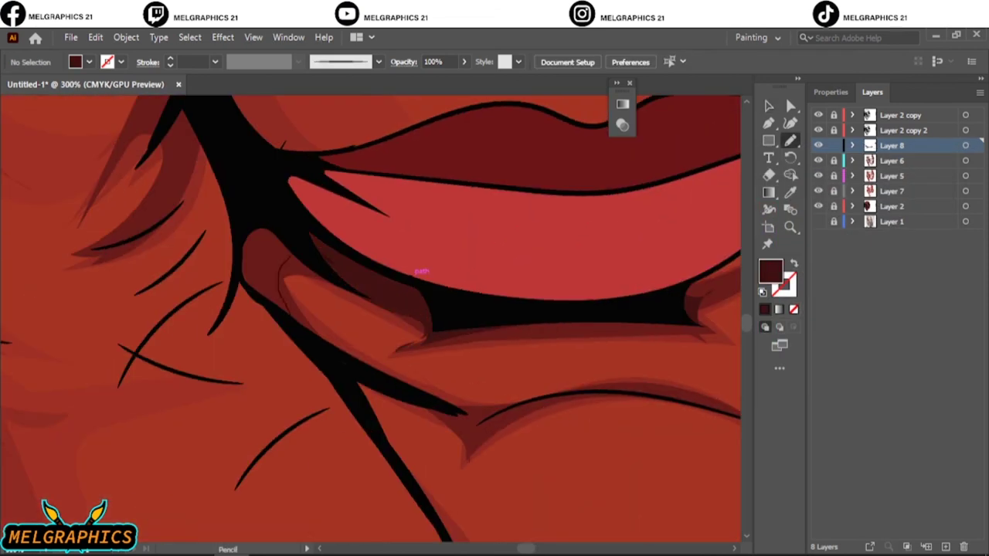
{"action": "scroll", "coordinate": [417, 269], "scroll_direction": "down", "scroll_amount": 5}
{"action": "scroll", "coordinate": [417, 263], "scroll_direction": "up", "scroll_amount": 5}
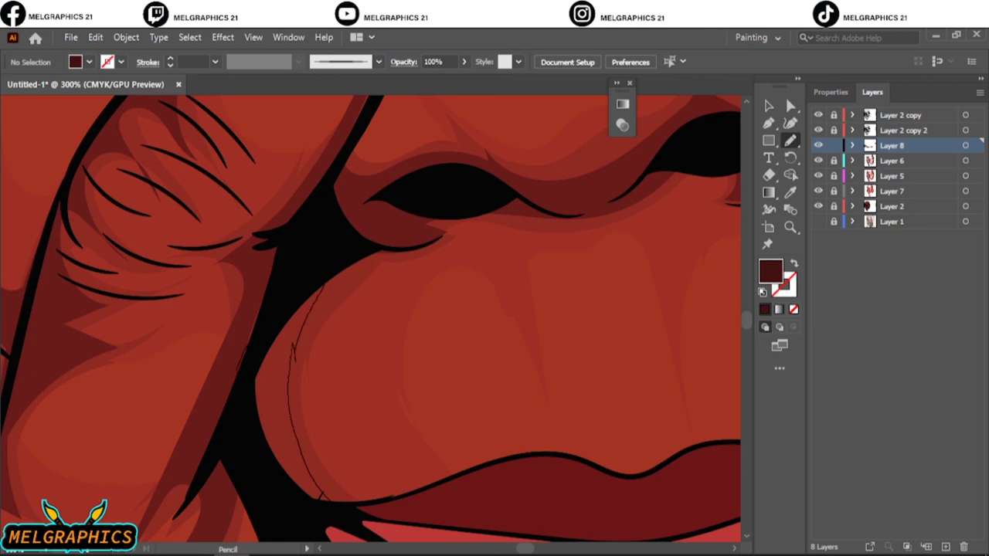
{"action": "left_click_drag", "start_coordinate": [323, 286], "coordinate": [319, 497]}
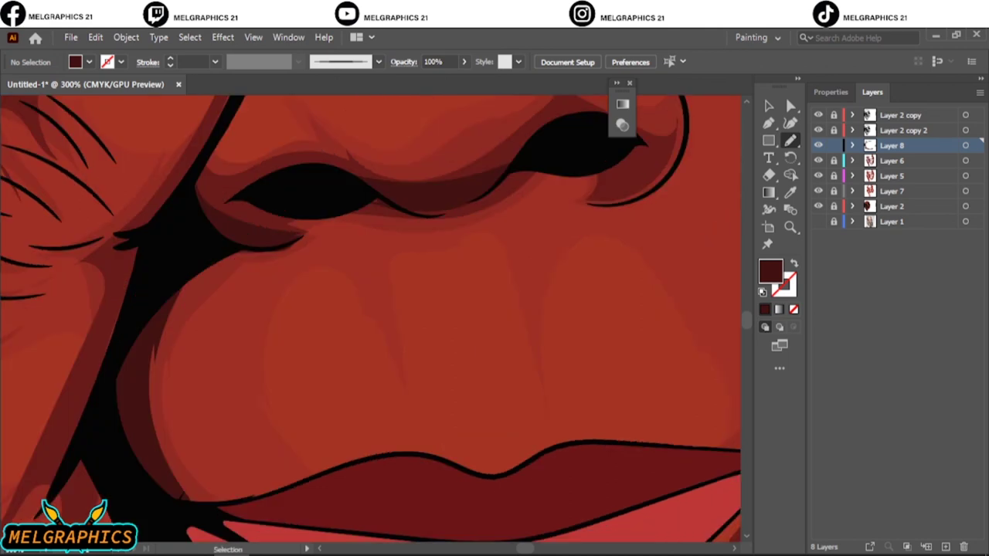
{"action": "scroll", "coordinate": [371, 319], "scroll_direction": "up", "scroll_amount": 5}
{"action": "scroll", "coordinate": [370, 319], "scroll_direction": "right", "scroll_amount": 3}
{"action": "left_click_drag", "start_coordinate": [502, 438], "coordinate": [352, 462]}
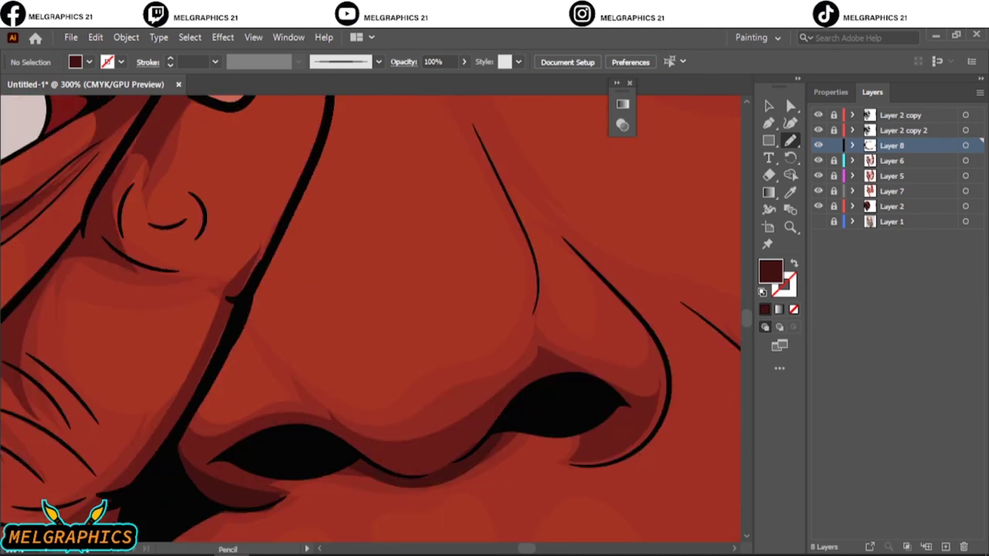
{"action": "left_click_drag", "start_coordinate": [260, 284], "coordinate": [184, 448]}
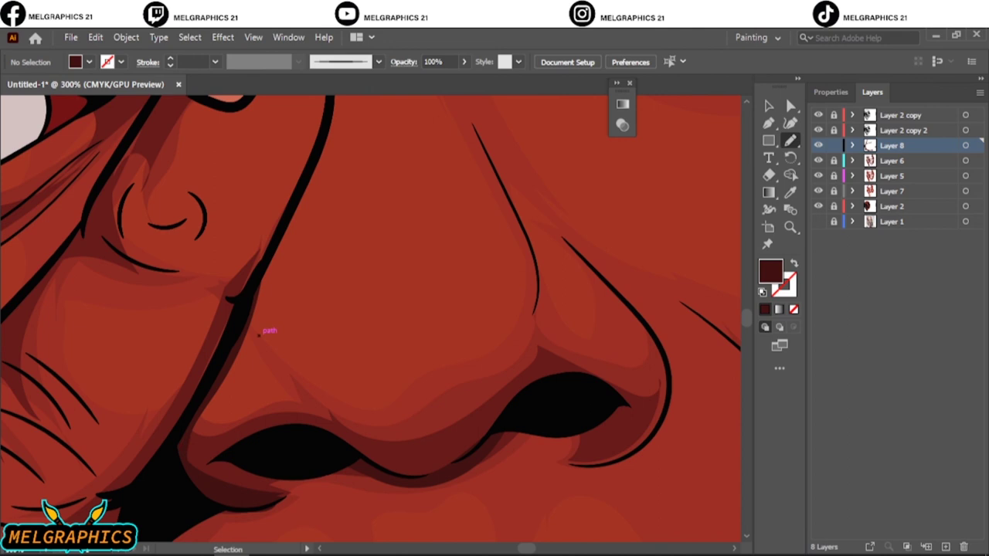
Step: Shade the inner corner of the eye and add dark strokes under the eye
{"action": "key", "text": "ctrl+0"}
{"action": "scroll", "coordinate": [333, 286], "scroll_direction": "up", "scroll_amount": 5}
{"action": "left_click_drag", "start_coordinate": [158, 322], "coordinate": [183, 382]}
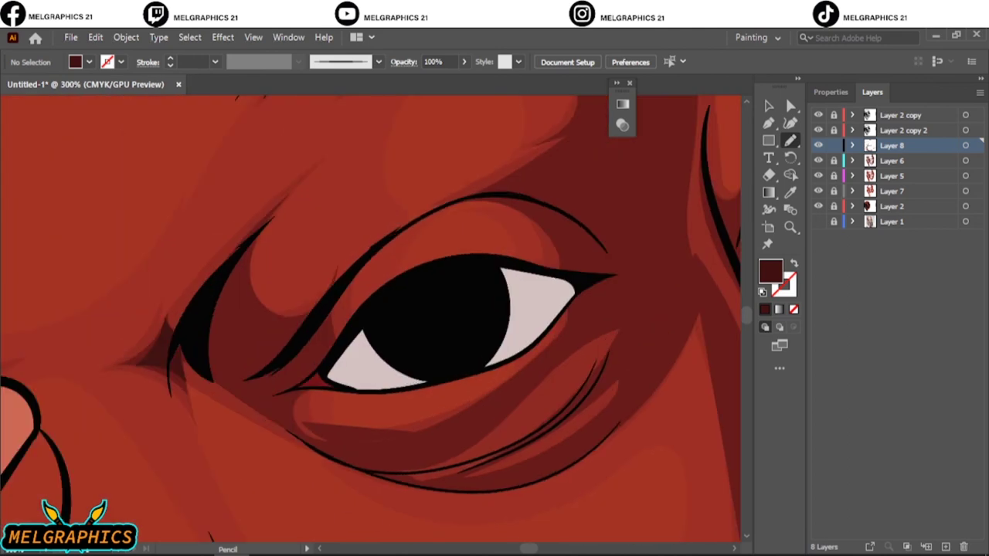
{"action": "left_click_drag", "start_coordinate": [302, 379], "coordinate": [216, 454]}
{"action": "left_click_drag", "start_coordinate": [332, 400], "coordinate": [293, 463]}
Step: Zoom out and scroll to review the shading across the whole face
{"action": "key", "text": "ctrl+0"}
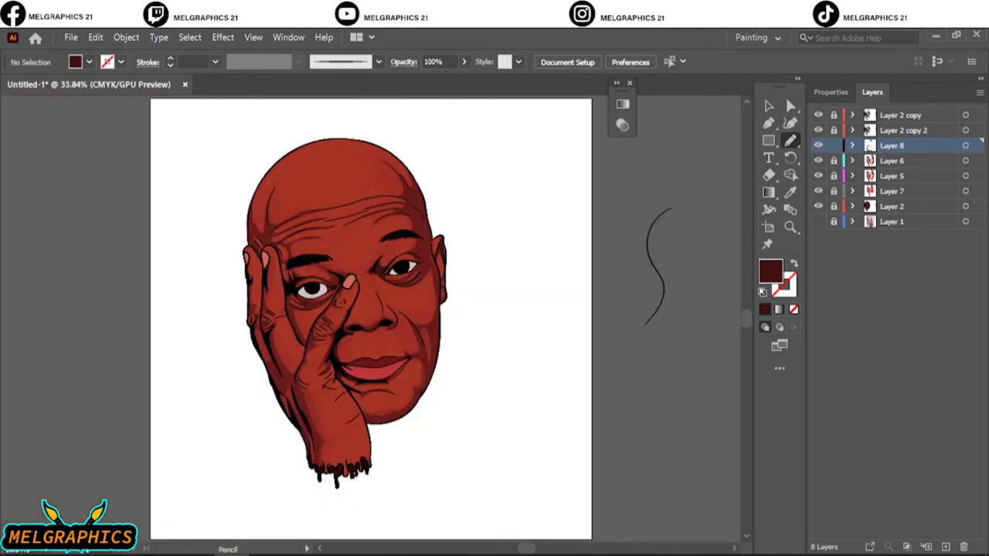
{"action": "scroll", "coordinate": [305, 479], "scroll_direction": "up", "scroll_amount": 5}
{"action": "scroll", "coordinate": [303, 480], "scroll_direction": "up", "scroll_amount": 1}
{"action": "scroll", "coordinate": [353, 417], "scroll_direction": "up", "scroll_amount": 4}
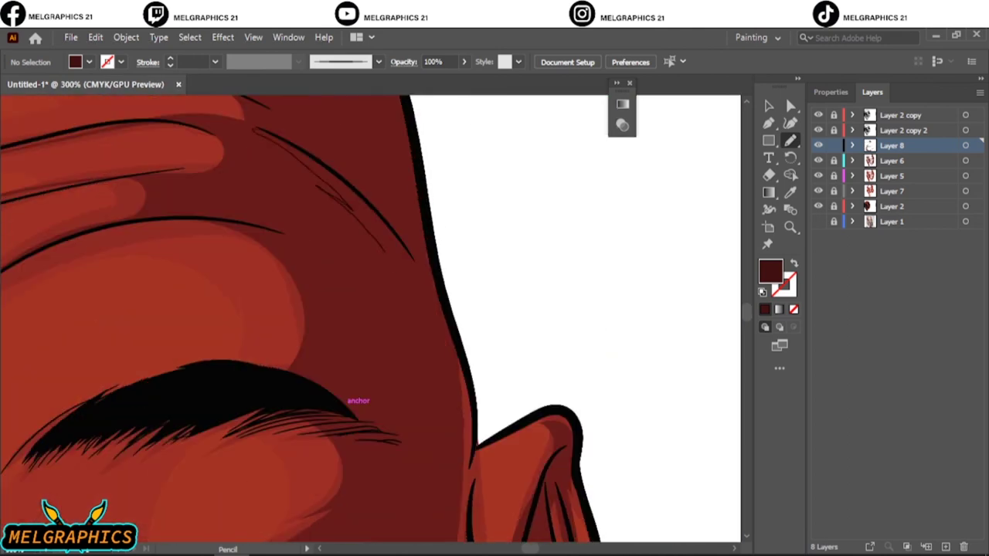
{"action": "scroll", "coordinate": [346, 408], "scroll_direction": "up", "scroll_amount": 3}
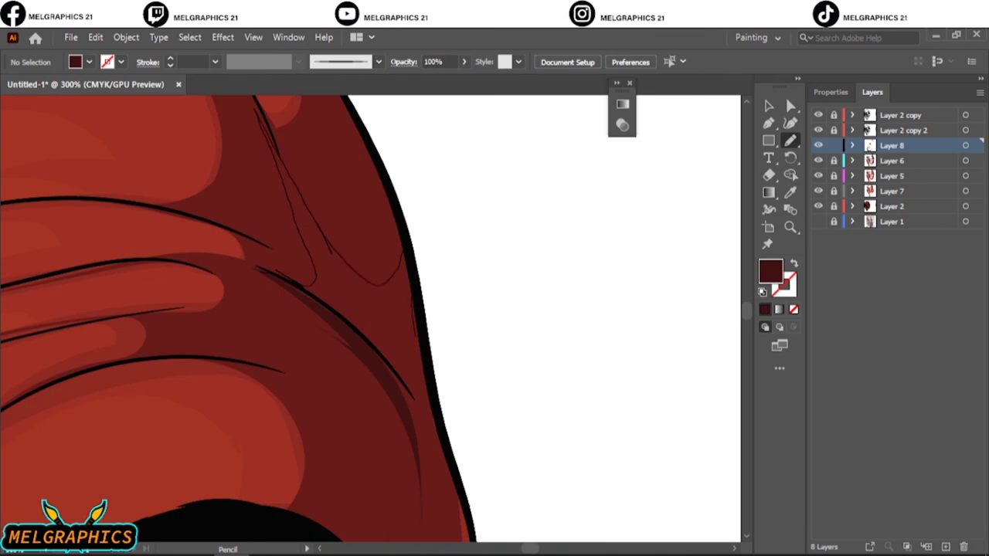
{"action": "key", "text": "ctrl+0"}
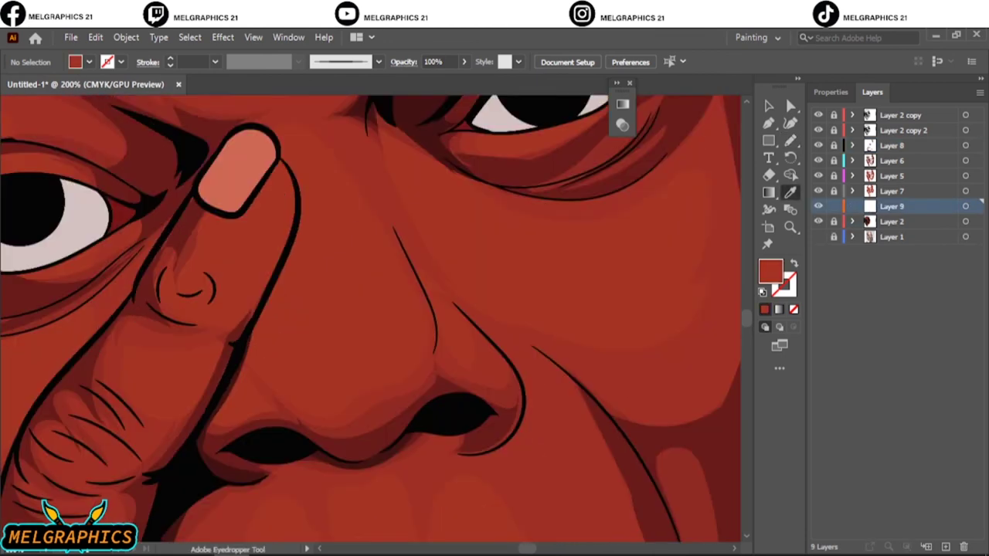
Step: Lighten the recoloured nose shapes to brightness 74, then draw shadows on the forehead and above the brow
{"action": "scroll", "coordinate": [371, 317], "scroll_direction": "up", "scroll_amount": 5}
{"action": "scroll", "coordinate": [371, 317], "scroll_direction": "up", "scroll_amount": 3}
{"action": "key", "text": "n"}
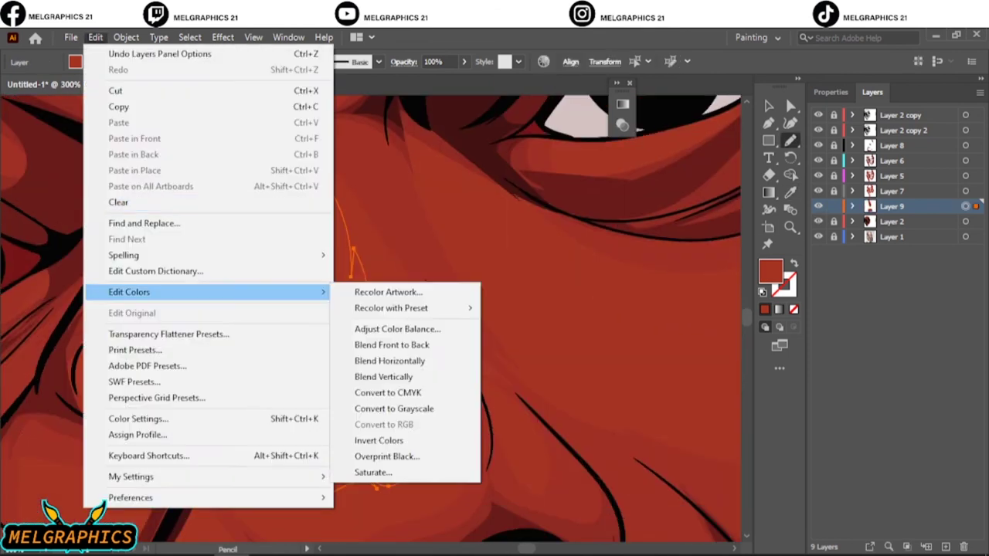
{"action": "left_click_drag", "start_coordinate": [630, 437], "coordinate": [636, 438]}
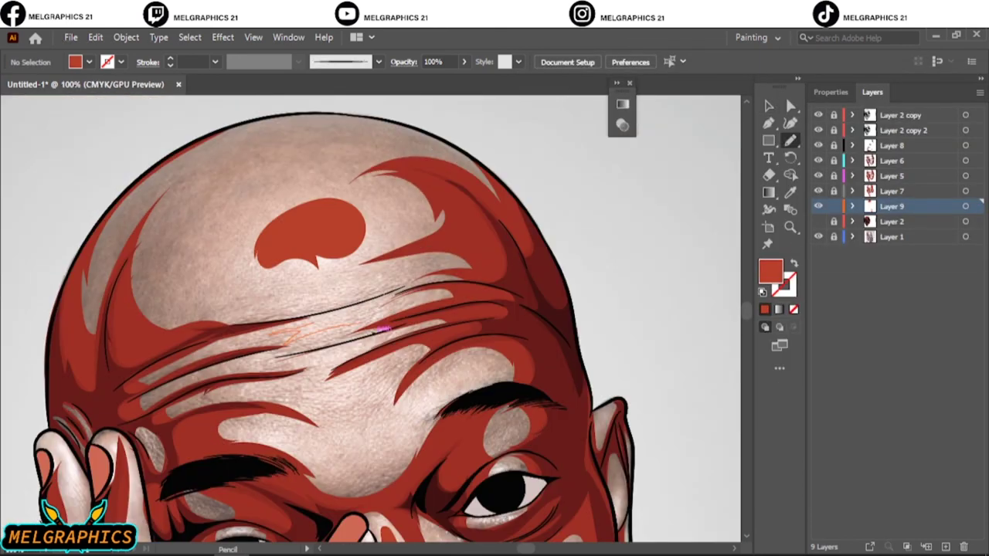
{"action": "left_click_drag", "start_coordinate": [382, 330], "coordinate": [384, 330]}
{"action": "left_click_drag", "start_coordinate": [301, 404], "coordinate": [341, 399]}
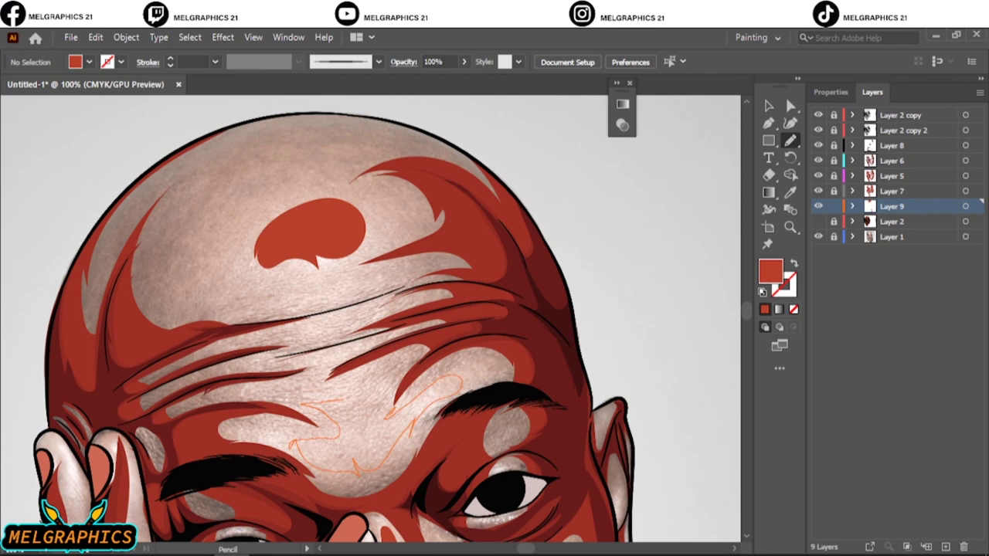
Step: Draw darker red shadow shapes on the chin, upper lip, cheeks and hand
{"action": "scroll", "coordinate": [371, 317], "scroll_direction": "down", "scroll_amount": 10}
{"action": "left_click_drag", "start_coordinate": [432, 474], "coordinate": [473, 487]}
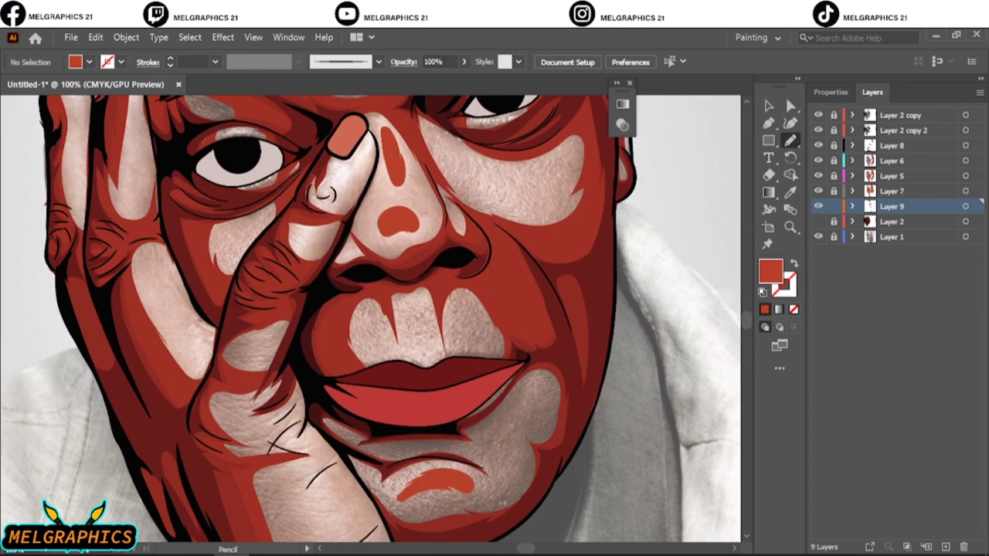
{"action": "left_click_drag", "start_coordinate": [400, 298], "coordinate": [422, 355]}
{"action": "left_click_drag", "start_coordinate": [473, 165], "coordinate": [540, 205]}
{"action": "left_click_drag", "start_coordinate": [226, 223], "coordinate": [257, 254]}
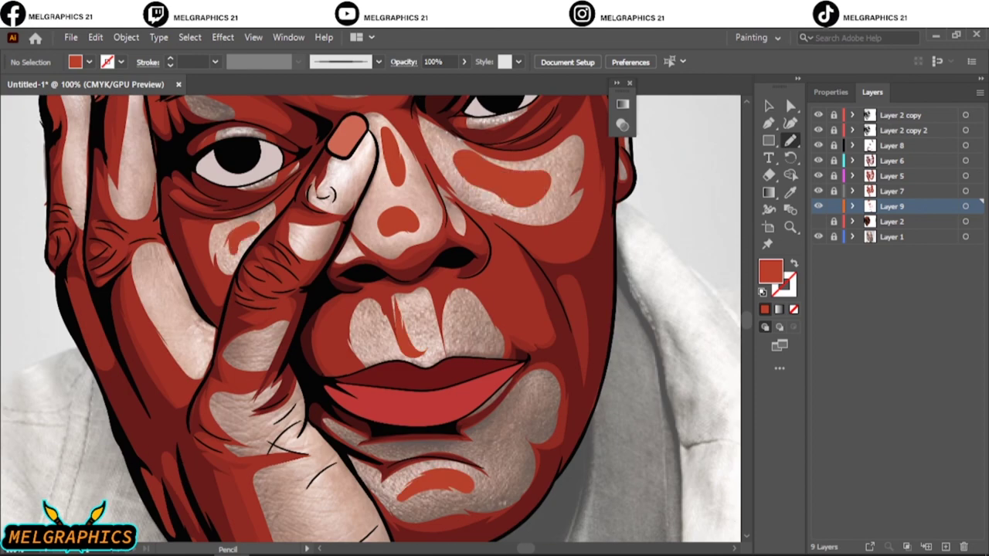
{"action": "left_click_drag", "start_coordinate": [155, 270], "coordinate": [189, 336]}
{"action": "scroll", "coordinate": [404, 360], "scroll_direction": "down", "scroll_amount": 3}
{"action": "left_click_drag", "start_coordinate": [236, 301], "coordinate": [284, 331]}
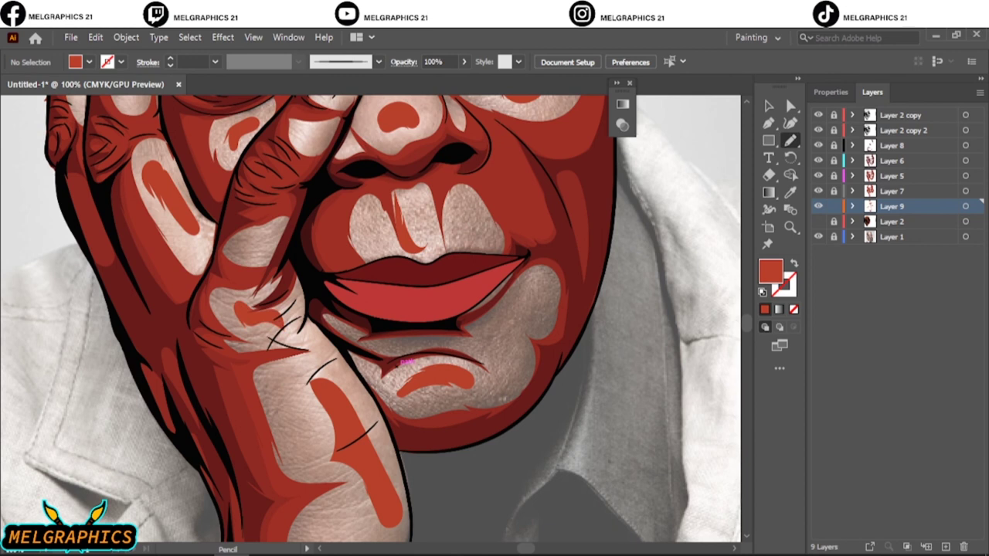
{"action": "scroll", "coordinate": [371, 317], "scroll_direction": "up", "scroll_amount": 6}
{"action": "left_click_drag", "start_coordinate": [333, 292], "coordinate": [346, 320]}
{"action": "left_click_drag", "start_coordinate": [133, 208], "coordinate": [136, 311]}
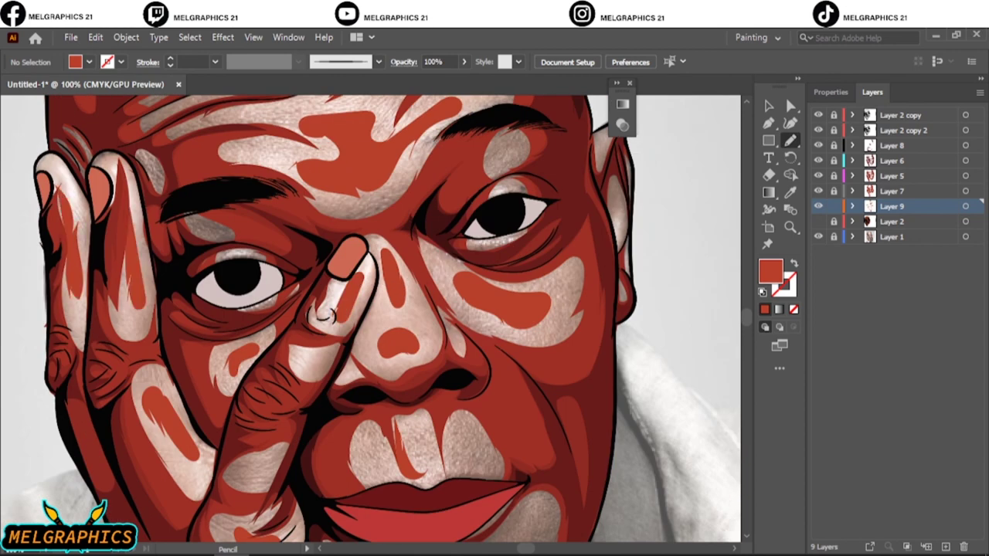
{"action": "scroll", "coordinate": [402, 361], "scroll_direction": "up", "scroll_amount": 7}
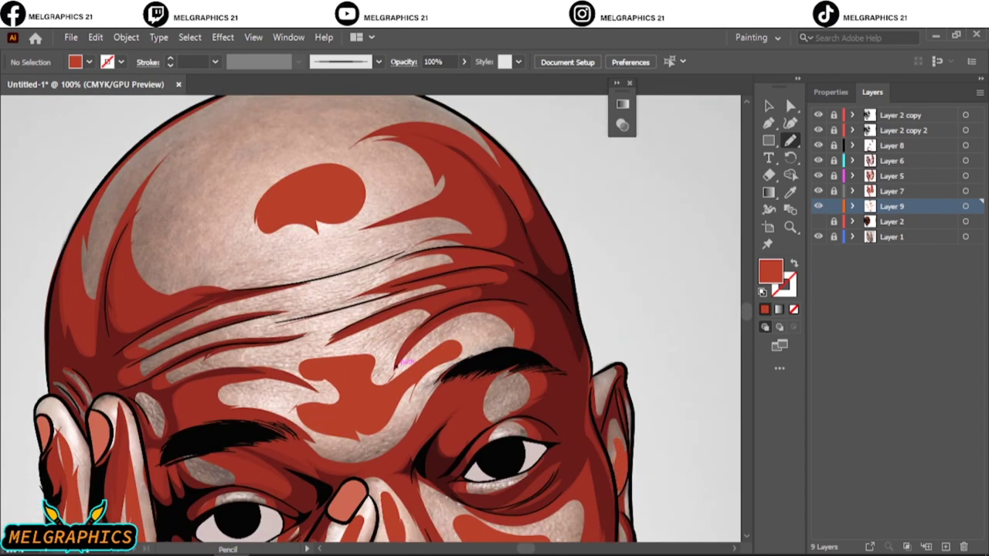
Step: Fit the artboard, showing the red base layer and hiding the reference photo
{"action": "key", "text": "ctrl+0"}
{"action": "left_click", "coordinate": [818, 222]}
{"action": "left_click", "coordinate": [818, 236]}
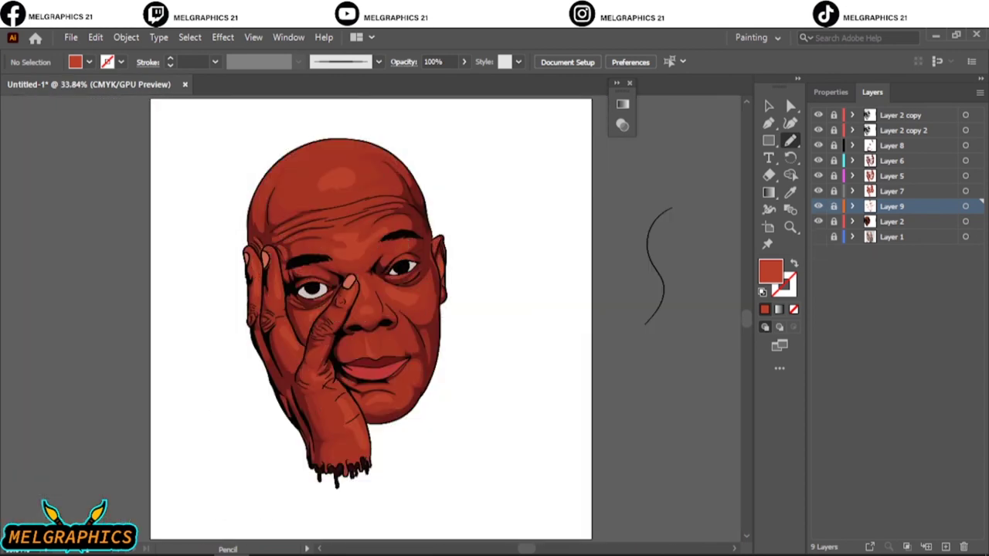
Step: On a new layer, draw a nose highlight and lower its saturation to 68 in Recolor Artwork
{"action": "key", "text": "ctrl+l"}
{"action": "key", "text": "ctrl+plus"}
{"action": "key", "text": "ctrl+plus"}
{"action": "key", "text": "ctrl+plus"}
{"action": "left_click_drag", "start_coordinate": [442, 318], "coordinate": [345, 287]}
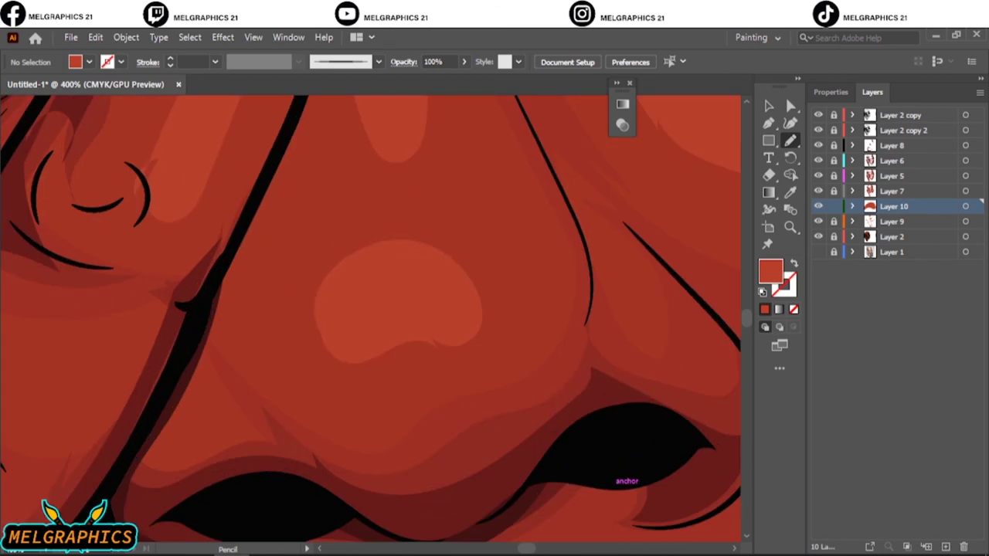
{"action": "left_click", "coordinate": [543, 61]}
{"action": "type", "text": "68"}
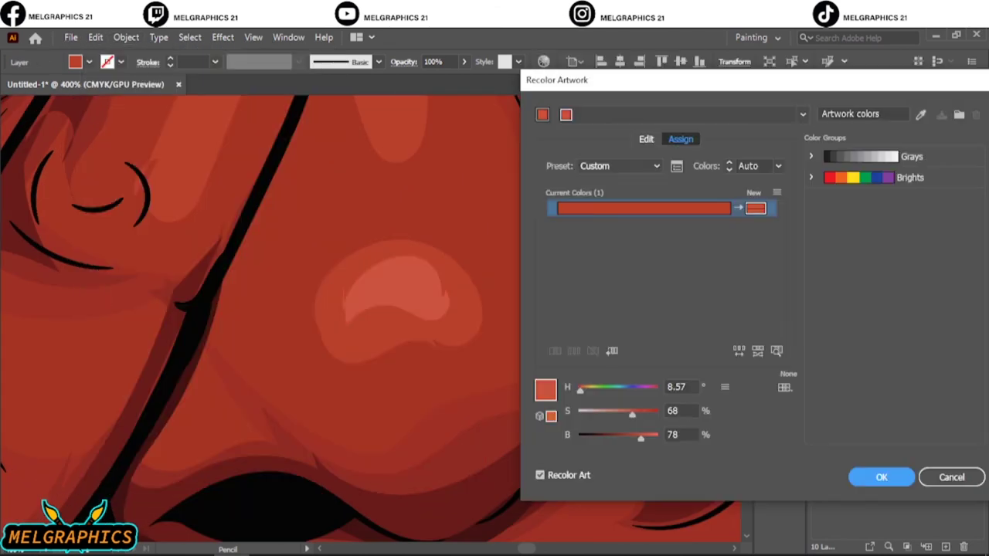
{"action": "key", "text": "Return"}
{"action": "key", "text": "ctrl+shift+a"}
{"action": "key", "text": "ctrl+0"}
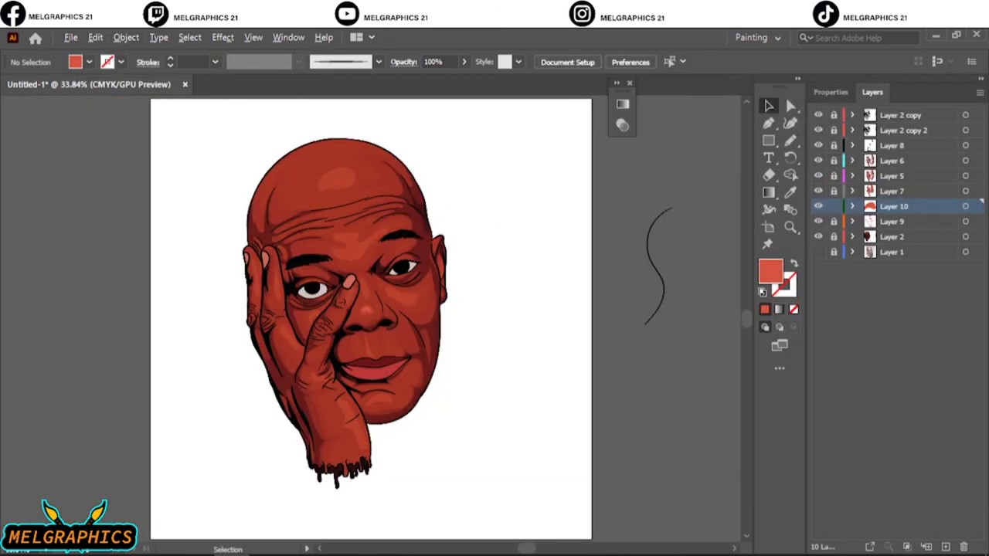
Step: Draw two highlight shapes between the eyebrows and on the brow
{"action": "scroll", "coordinate": [363, 271], "scroll_direction": "up", "scroll_amount": 5}
{"action": "key", "text": "n"}
{"action": "key", "text": "ctrl+1"}
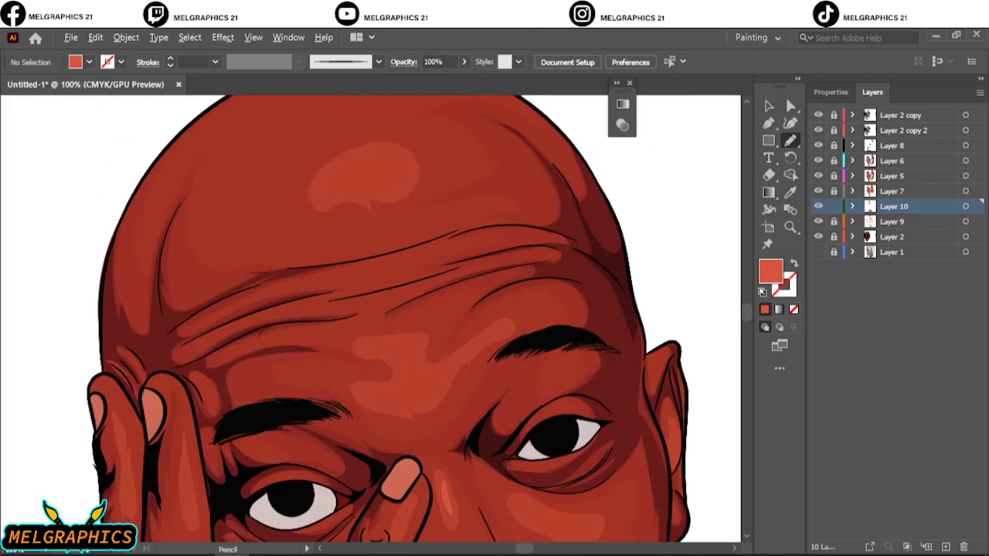
{"action": "scroll", "coordinate": [355, 176], "scroll_direction": "up", "scroll_amount": 5}
{"action": "key", "text": "ctrl+0"}
{"action": "scroll", "coordinate": [332, 263], "scroll_direction": "up", "scroll_amount": 5}
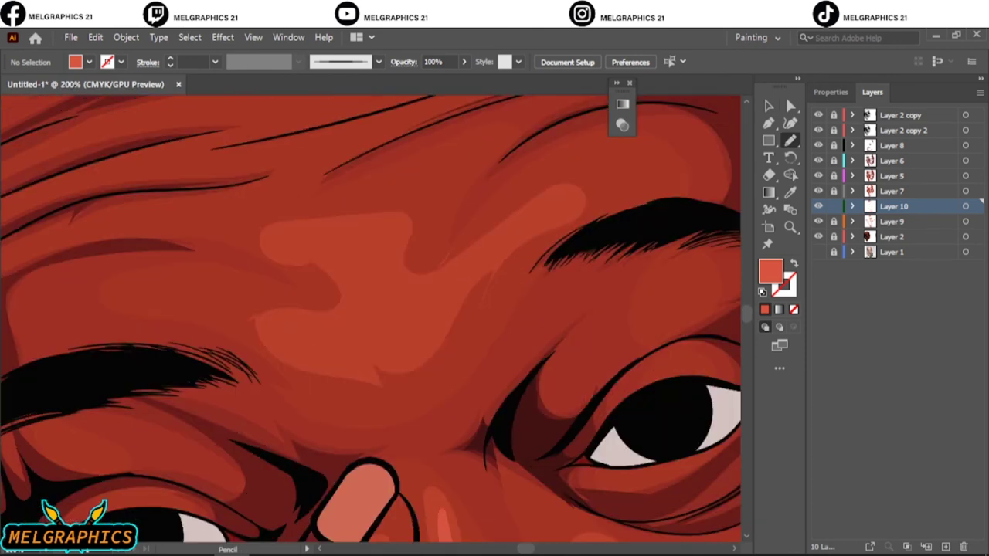
{"action": "left_click_drag", "start_coordinate": [325, 244], "coordinate": [363, 305]}
{"action": "left_click_drag", "start_coordinate": [386, 271], "coordinate": [414, 335]}
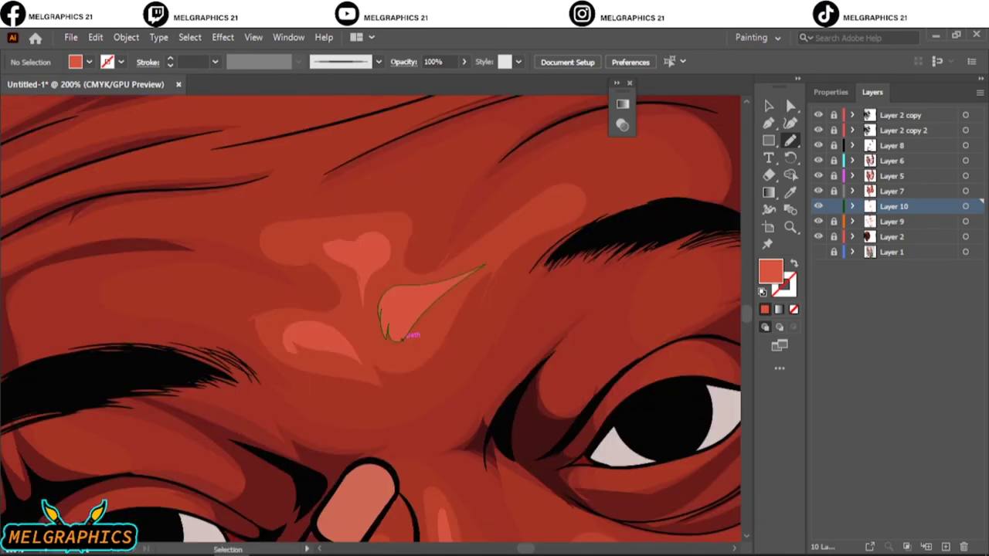
{"action": "key", "text": "ctrl+0"}
Step: Add highlights on the chin and on the hand below the chin
{"action": "key", "text": "ctrl+1"}
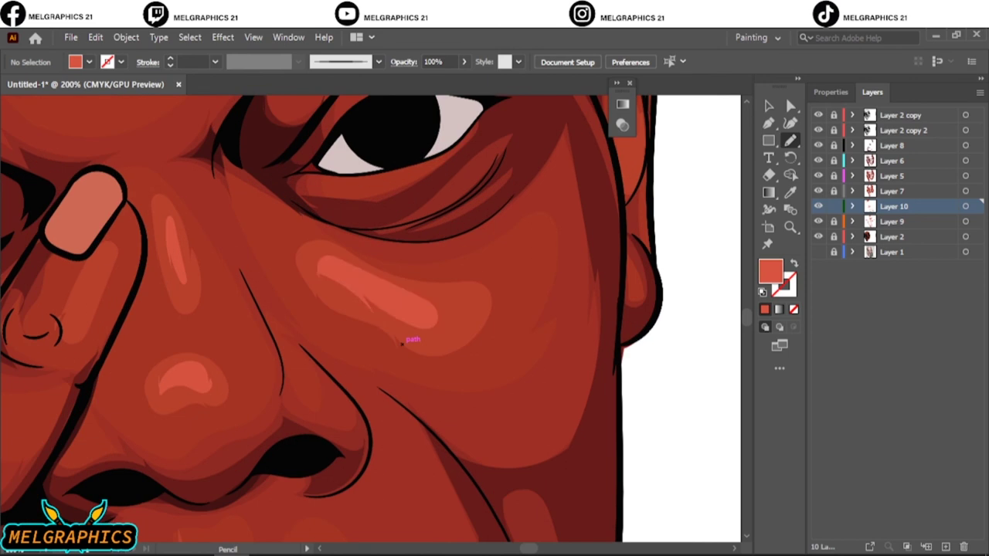
{"action": "scroll", "coordinate": [410, 338], "scroll_direction": "up", "scroll_amount": 4}
{"action": "left_click_drag", "start_coordinate": [320, 376], "coordinate": [321, 376]}
{"action": "scroll", "coordinate": [321, 376], "scroll_direction": "down", "scroll_amount": 5}
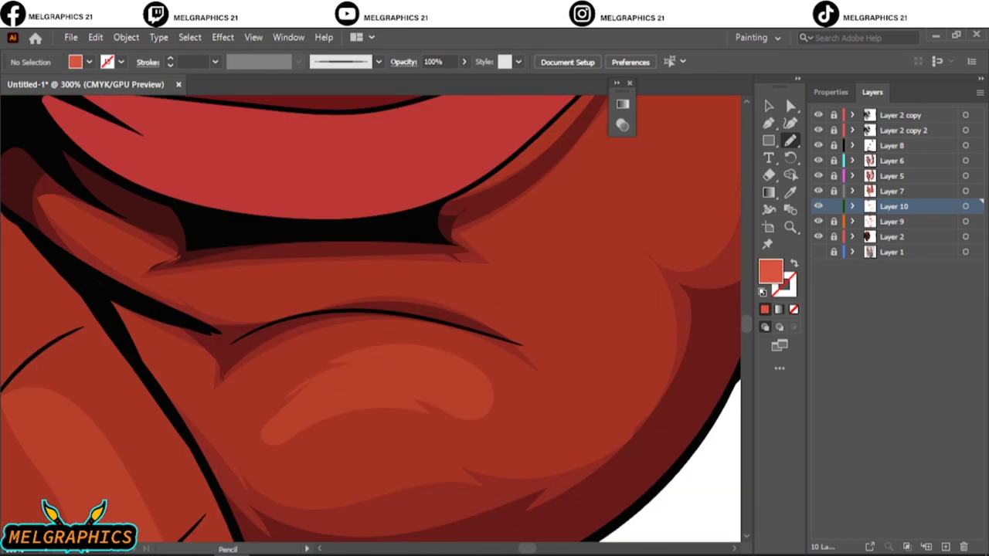
{"action": "left_click_drag", "start_coordinate": [297, 417], "coordinate": [390, 395]}
{"action": "scroll", "coordinate": [390, 395], "scroll_direction": "down", "scroll_amount": 2}
{"action": "scroll", "coordinate": [371, 316], "scroll_direction": "up", "scroll_amount": 2}
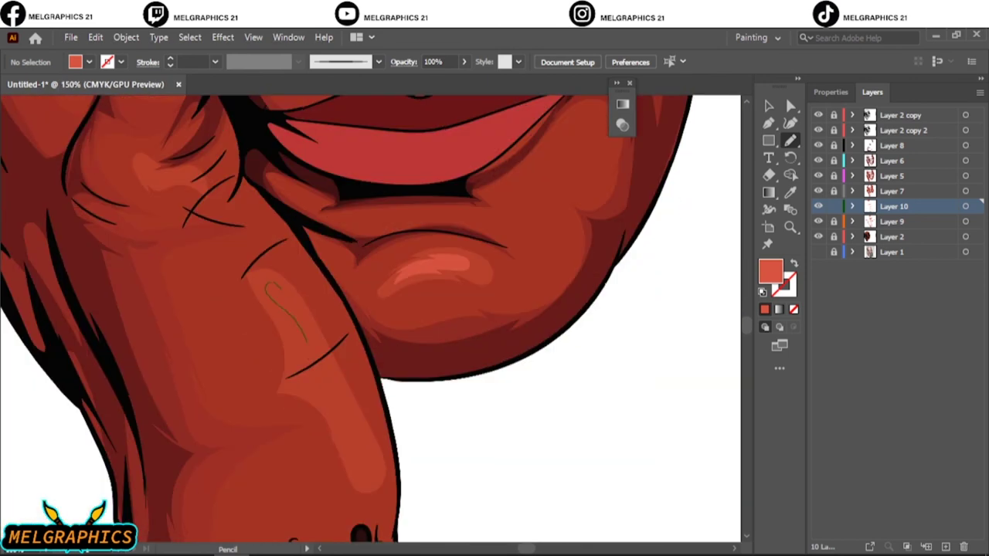
{"action": "left_click_drag", "start_coordinate": [266, 284], "coordinate": [305, 394]}
Step: Draw another highlight on the hand, open the opacity setting, and add a new layer
{"action": "key", "text": "ctrl+0"}
{"action": "scroll", "coordinate": [353, 309], "scroll_direction": "up", "scroll_amount": 3}
{"action": "left_click_drag", "start_coordinate": [352, 423], "coordinate": [410, 403]}
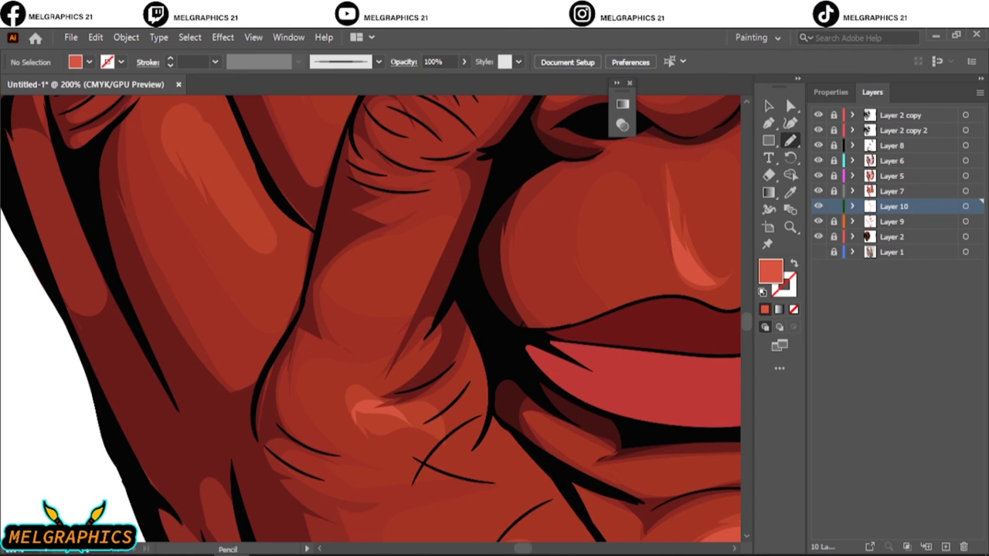
{"action": "scroll", "coordinate": [387, 417], "scroll_direction": "up", "scroll_amount": 1}
{"action": "scroll", "coordinate": [303, 316], "scroll_direction": "up", "scroll_amount": 5}
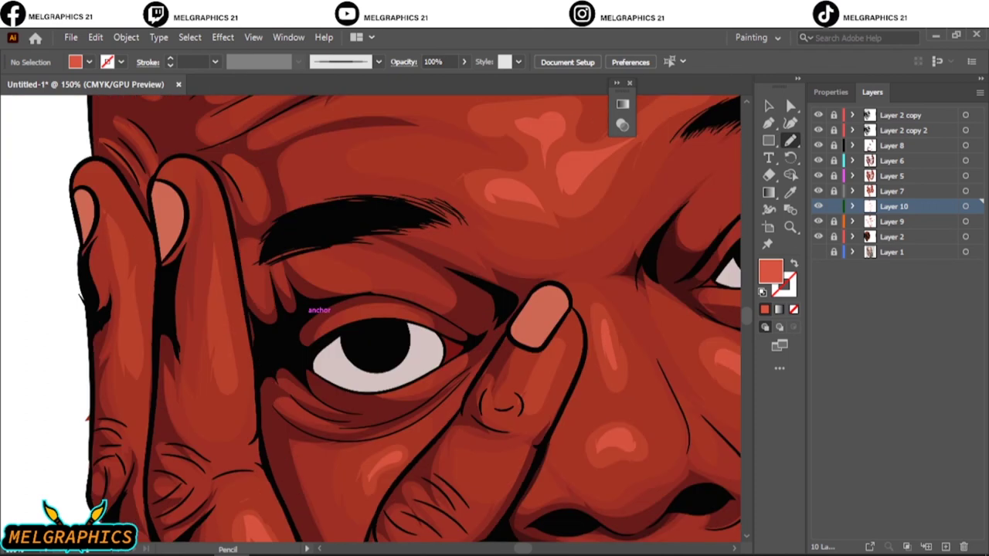
{"action": "key", "text": "ctrl+0"}
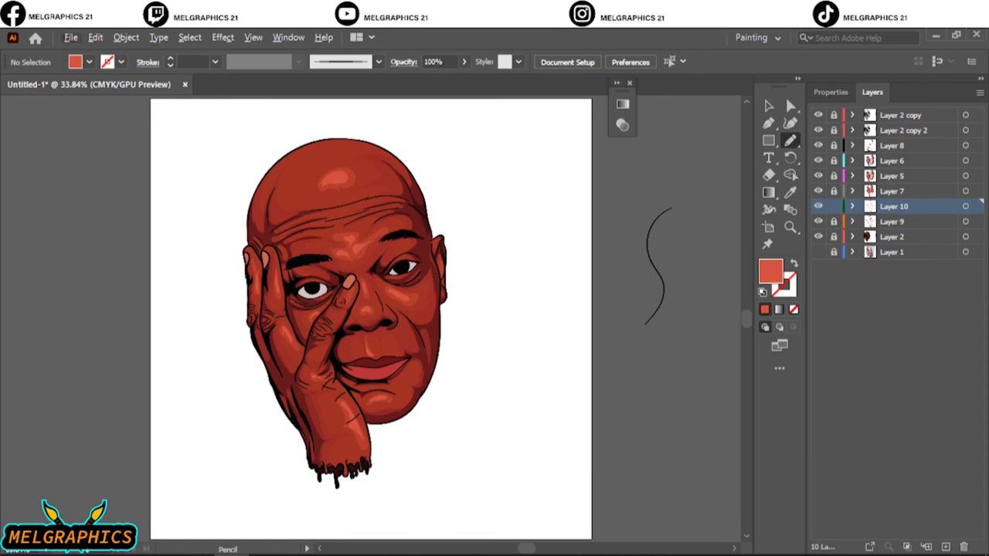
{"action": "left_click", "coordinate": [464, 62]}
{"action": "key", "text": "ctrl+l"}
Step: Sample the lips' dark red as the fill colour for Pencil drawing
{"action": "key", "text": "i"}
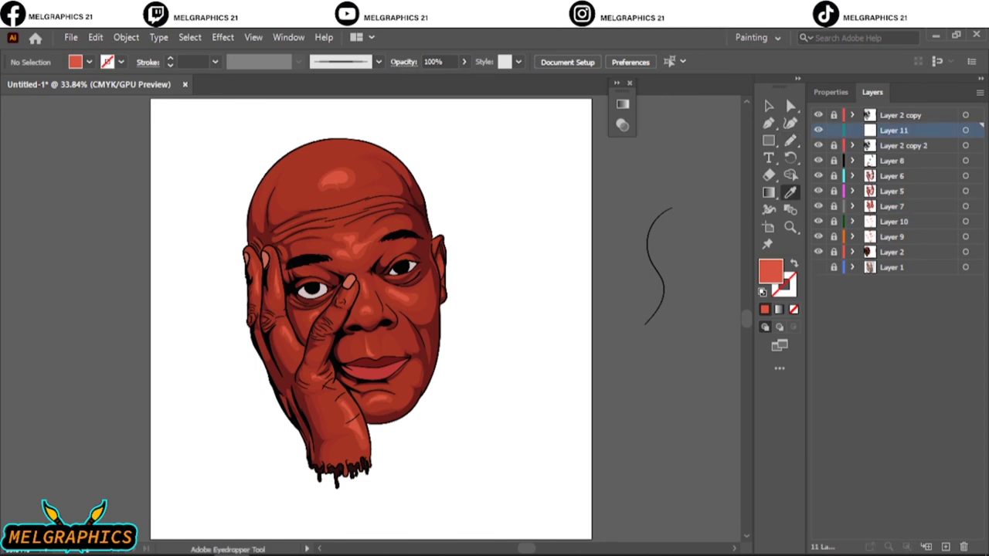
{"action": "scroll", "coordinate": [363, 374], "scroll_direction": "up", "scroll_amount": 3}
{"action": "scroll", "coordinate": [363, 374], "scroll_direction": "up", "scroll_amount": 3}
{"action": "left_click", "coordinate": [433, 309]}
{"action": "double_click", "coordinate": [770, 270]}
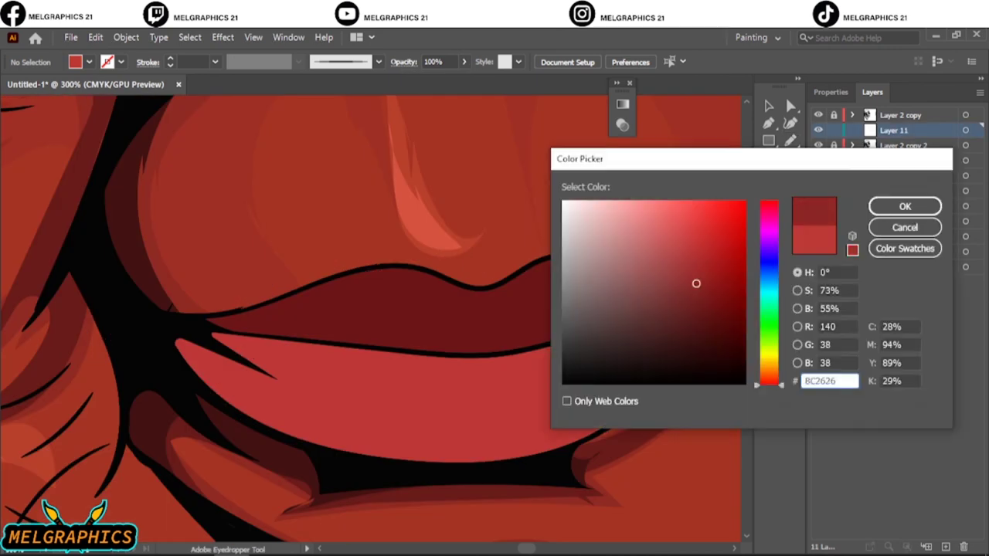
{"action": "left_click", "coordinate": [904, 205]}
{"action": "key", "text": "n"}
Step: Draw a dark shadow on the lower lip with the reference photo visible
{"action": "left_click", "coordinate": [818, 267]}
{"action": "left_click_drag", "start_coordinate": [818, 145], "coordinate": [818, 252]}
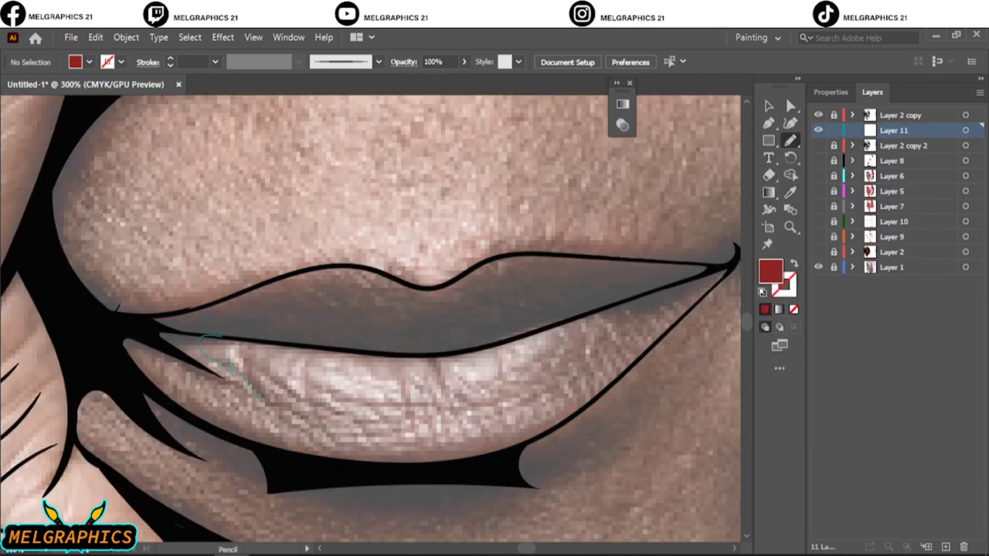
{"action": "left_click_drag", "start_coordinate": [363, 439], "coordinate": [201, 340]}
{"action": "left_click_drag", "start_coordinate": [818, 145], "coordinate": [818, 252]}
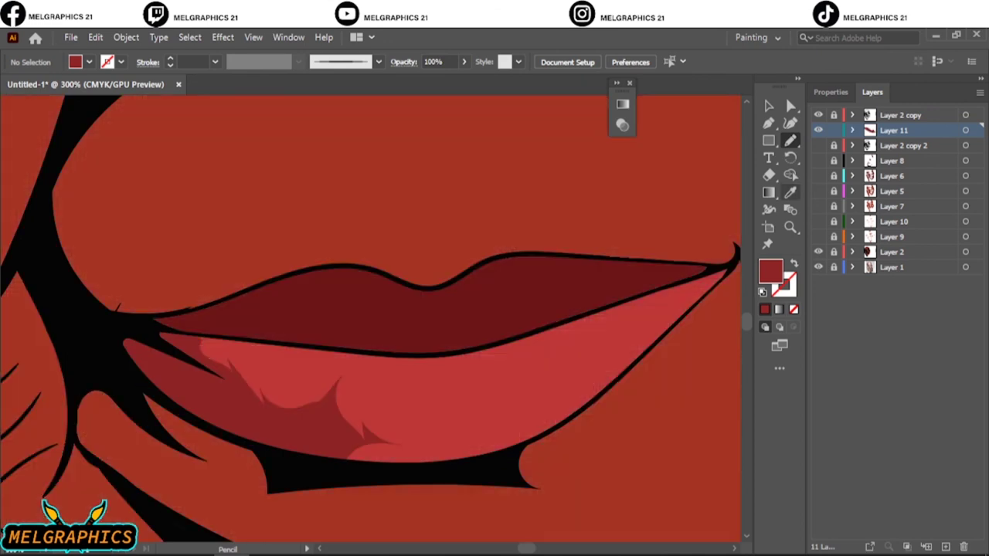
Step: Set a darker red fill colour in the Color Picker
{"action": "key", "text": "i"}
{"action": "double_click", "coordinate": [770, 270]}
{"action": "key", "text": "Return"}
{"action": "double_click", "coordinate": [770, 270]}
{"action": "key", "text": "Return"}
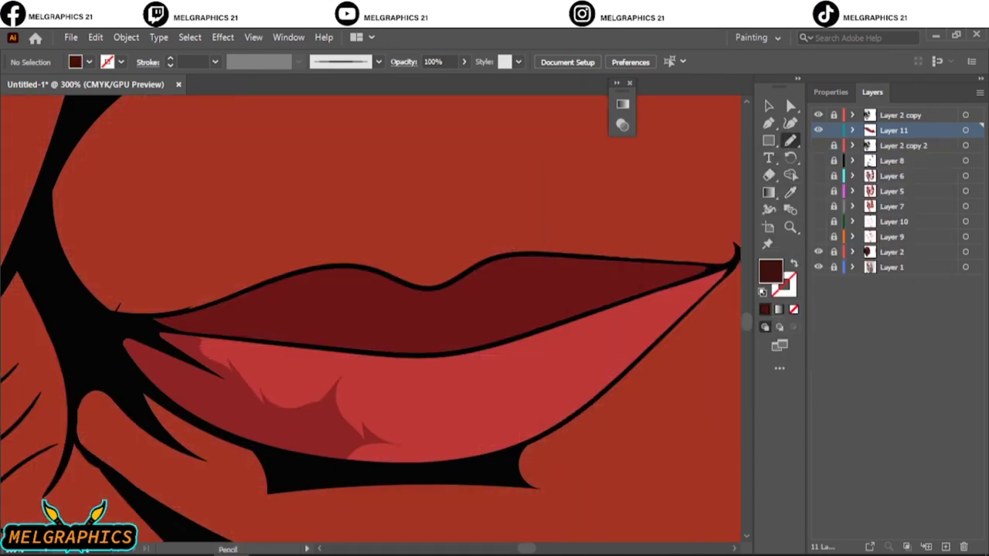
{"action": "key", "text": "n"}
Step: Shade both sides of the upper lip in dark red, then show the red base layer
{"action": "left_click_drag", "start_coordinate": [818, 145], "coordinate": [818, 252]}
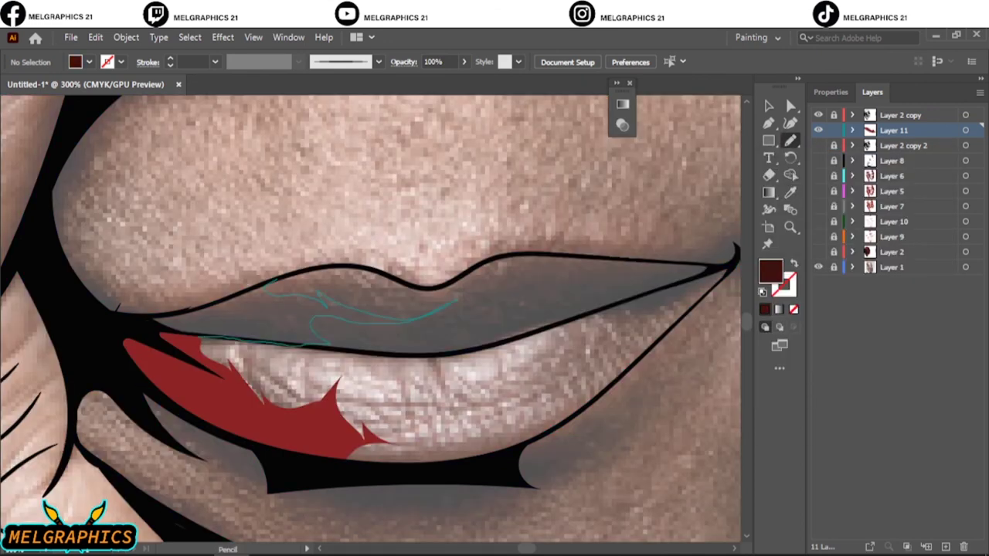
{"action": "left_click_drag", "start_coordinate": [328, 344], "coordinate": [155, 325]}
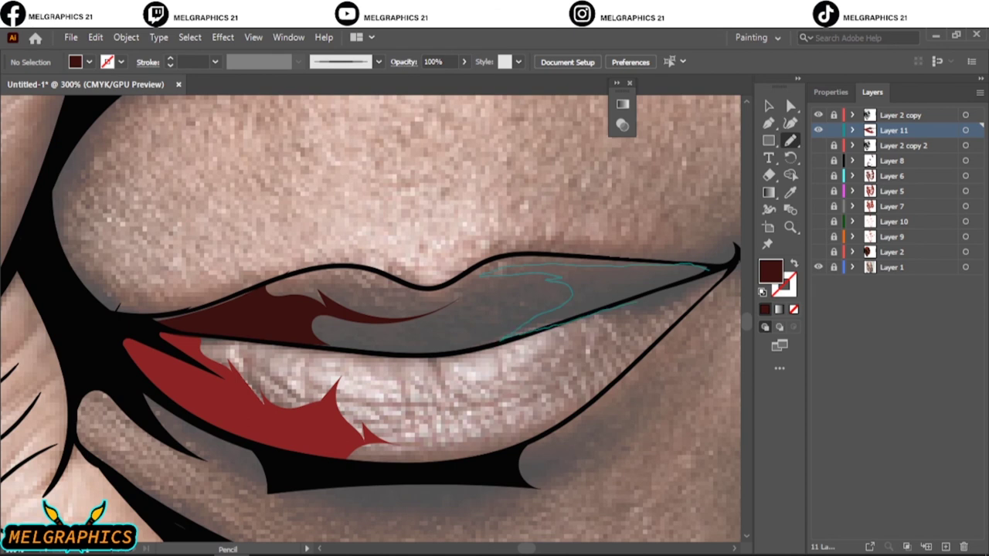
{"action": "left_click_drag", "start_coordinate": [634, 303], "coordinate": [704, 268]}
{"action": "left_click", "coordinate": [818, 252]}
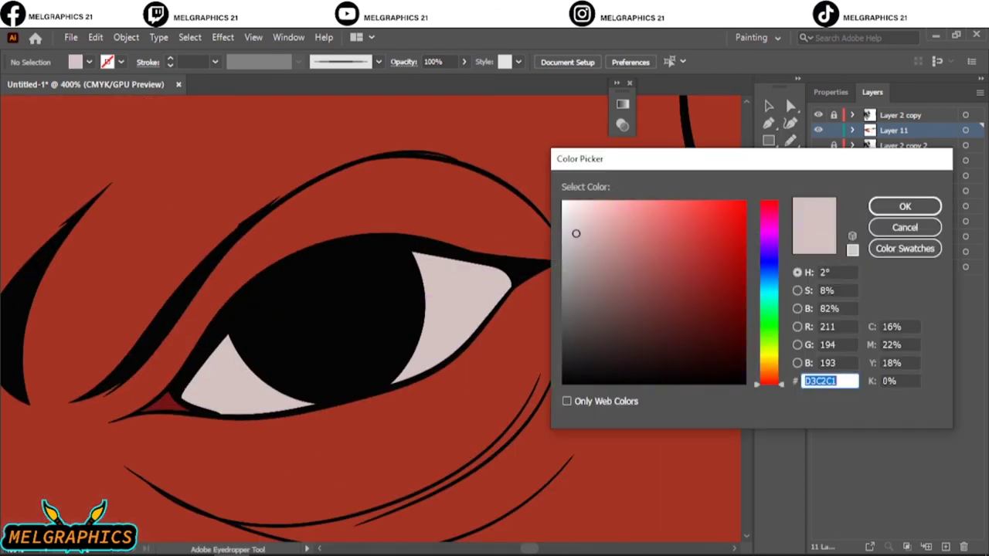
Step: Shade the eye white's lower-left edge purple, then fit the artboard and add a new layer
{"action": "left_click", "coordinate": [769, 239]}
{"action": "left_click", "coordinate": [905, 206]}
{"action": "left_click_drag", "start_coordinate": [182, 400], "coordinate": [232, 338]}
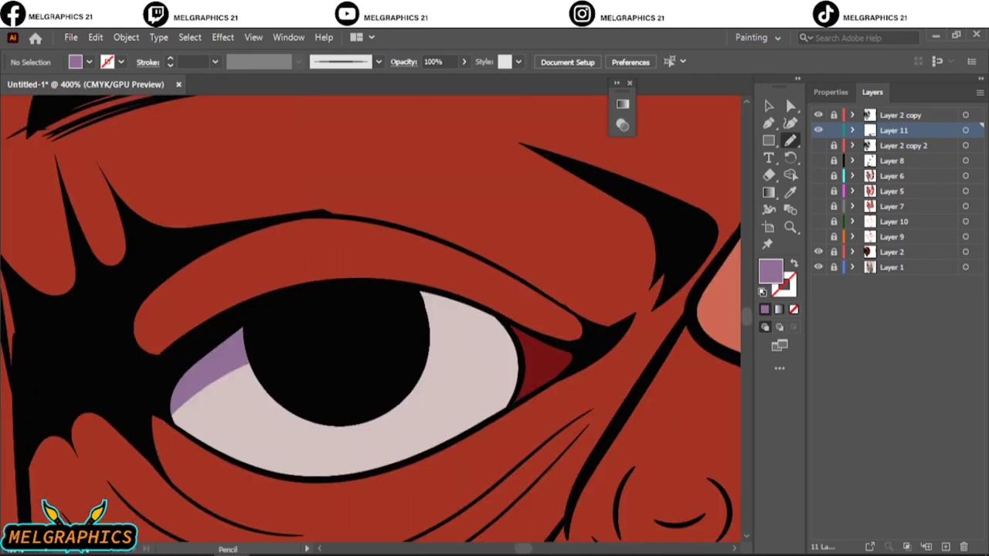
{"action": "key", "text": "ctrl+0"}
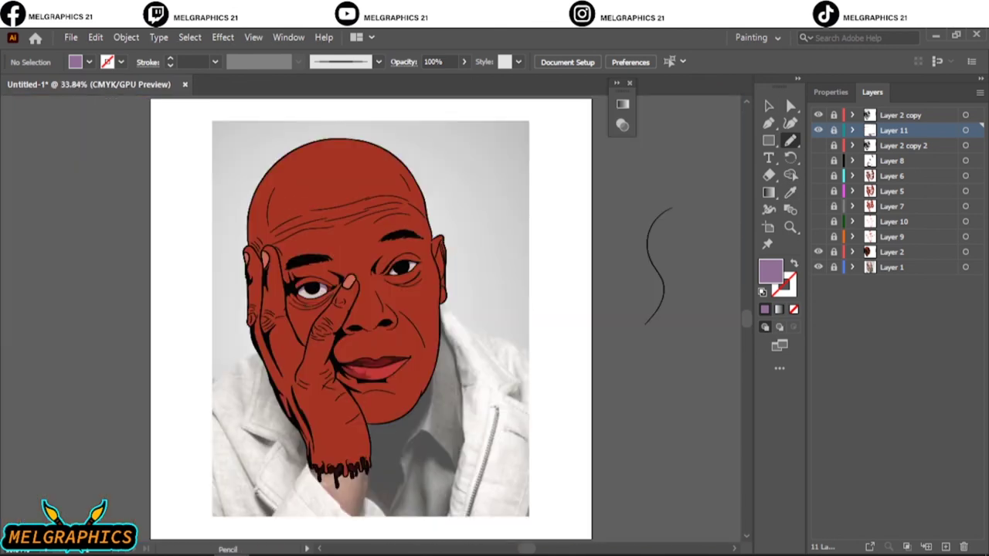
{"action": "key", "text": "ctrl+l"}
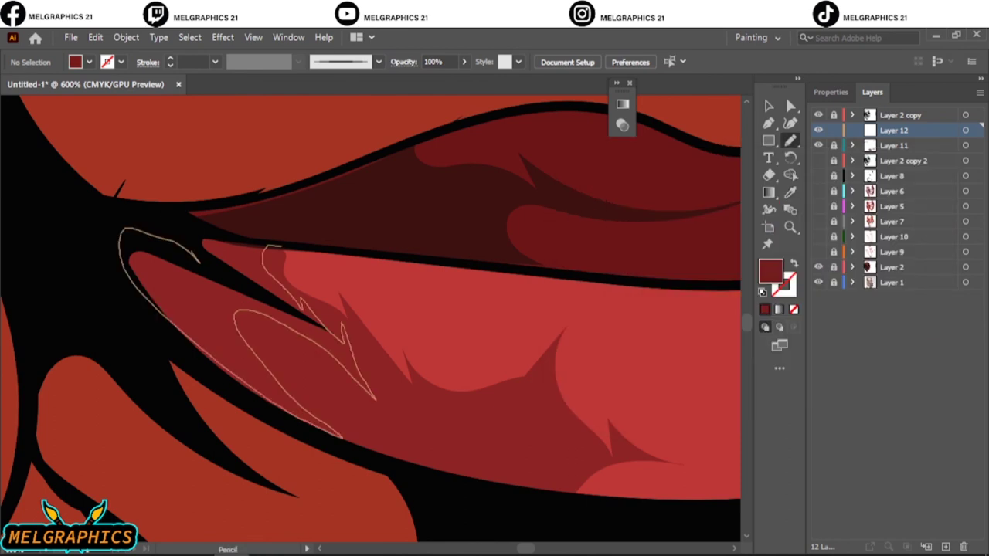
Step: Draw two dark shading shapes on the upper lip and darken the maroon fill colour
{"action": "left_click_drag", "start_coordinate": [301, 309], "coordinate": [271, 248]}
{"action": "mouse_move", "coordinate": [347, 373]}
{"action": "left_mouse_down"}
{"action": "mouse_move", "coordinate": [384, 390]}
{"action": "mouse_move", "coordinate": [346, 343]}
{"action": "left_mouse_up"}
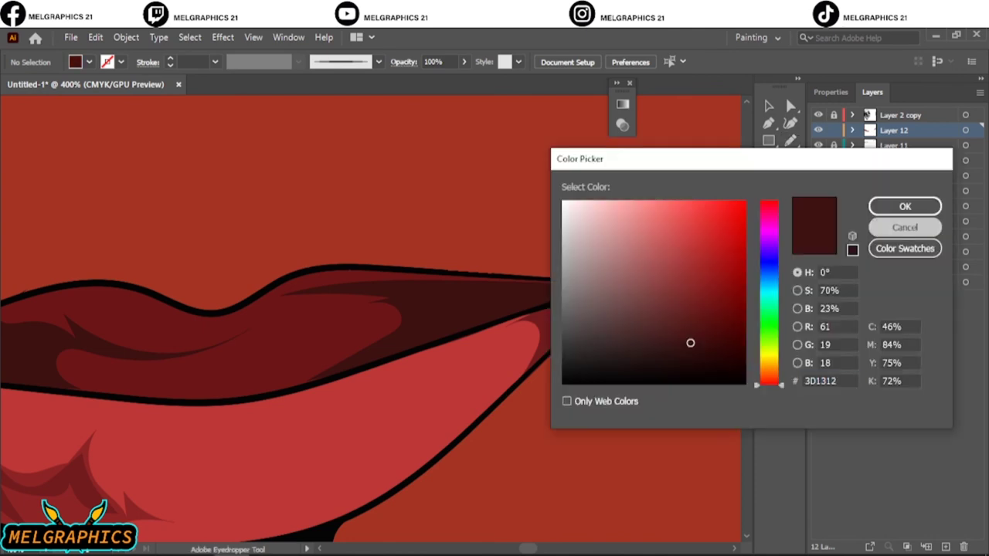
{"action": "key", "text": "Return"}
{"action": "key", "text": "v"}
{"action": "key", "text": "i"}
{"action": "double_click", "coordinate": [770, 270]}
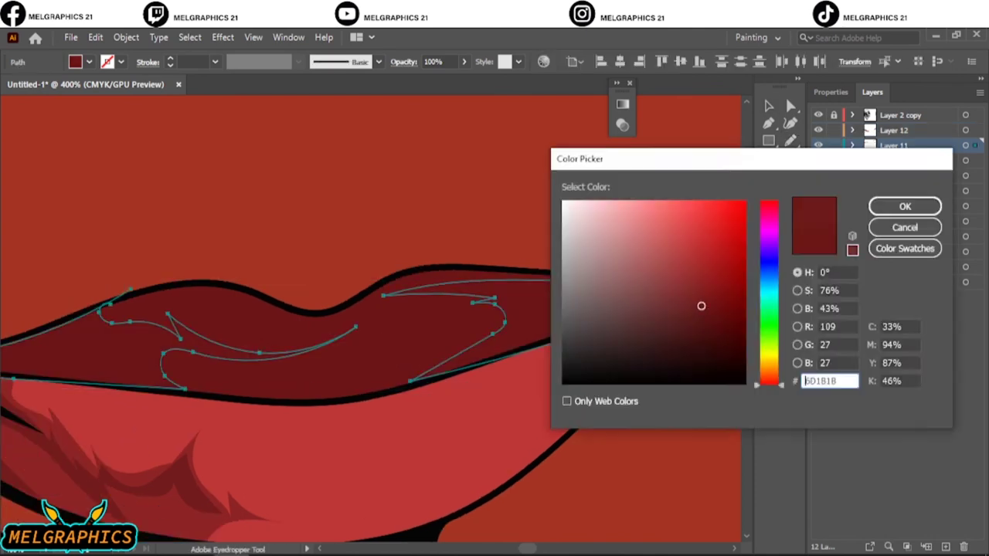
{"action": "key", "text": "Return"}
{"action": "key", "text": "v"}
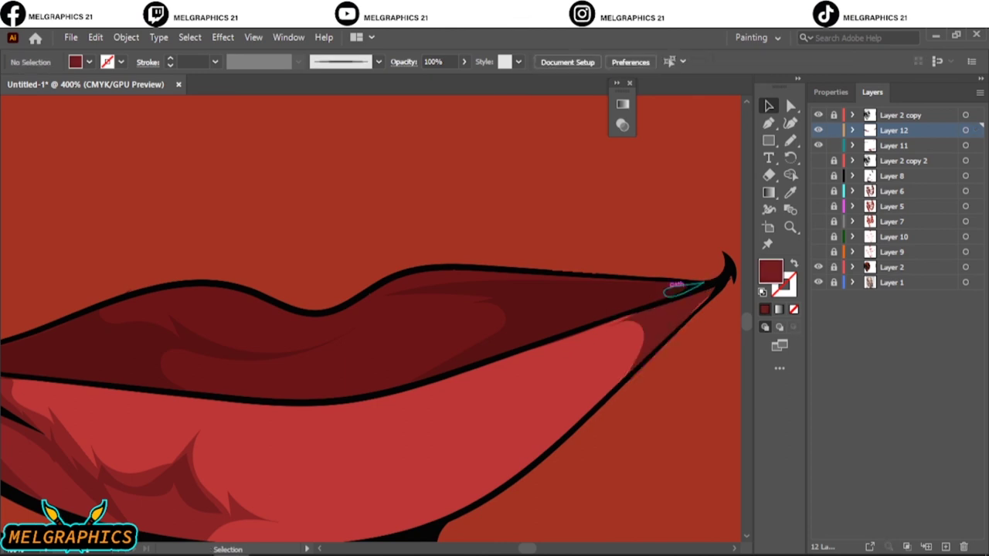
Step: Lock Layer 11, make Layer 12 active, and set the dark maroon fill
{"action": "left_click", "coordinate": [669, 285]}
{"action": "key", "text": "ctrl+2"}
{"action": "left_click", "coordinate": [894, 129]}
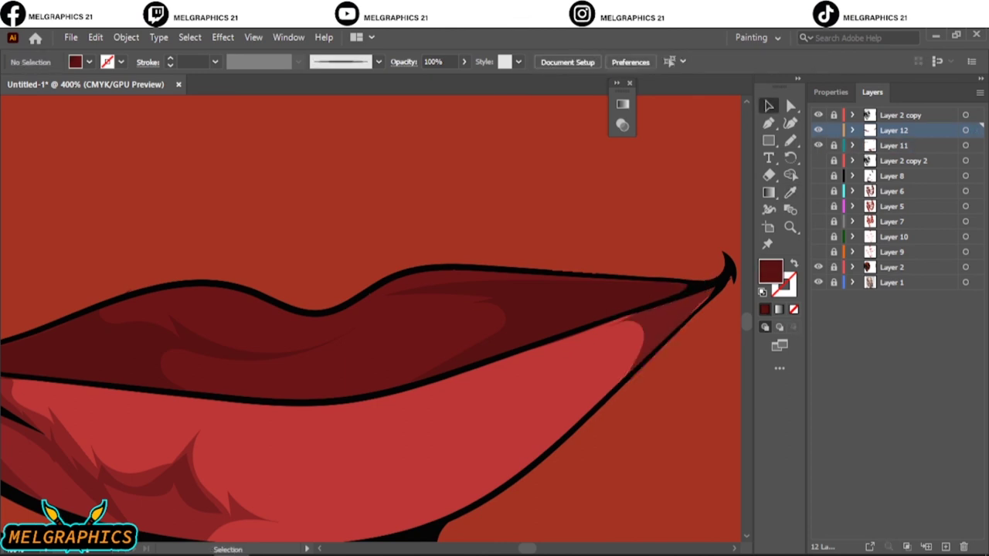
{"action": "double_click", "coordinate": [770, 271]}
{"action": "key", "text": "Return"}
{"action": "key", "text": "n"}
Step: Draw two more dark maroon shading shapes on the upper lip with the Pencil
{"action": "left_click_drag", "start_coordinate": [440, 377], "coordinate": [685, 288]}
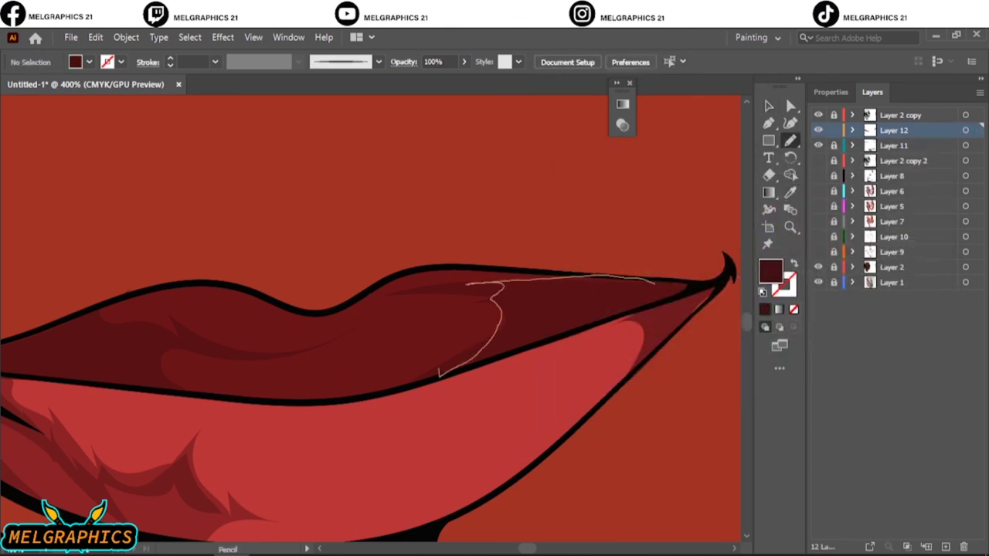
{"action": "scroll", "coordinate": [371, 325], "scroll_direction": "left", "scroll_amount": 3}
{"action": "left_click_drag", "start_coordinate": [404, 395], "coordinate": [474, 353]}
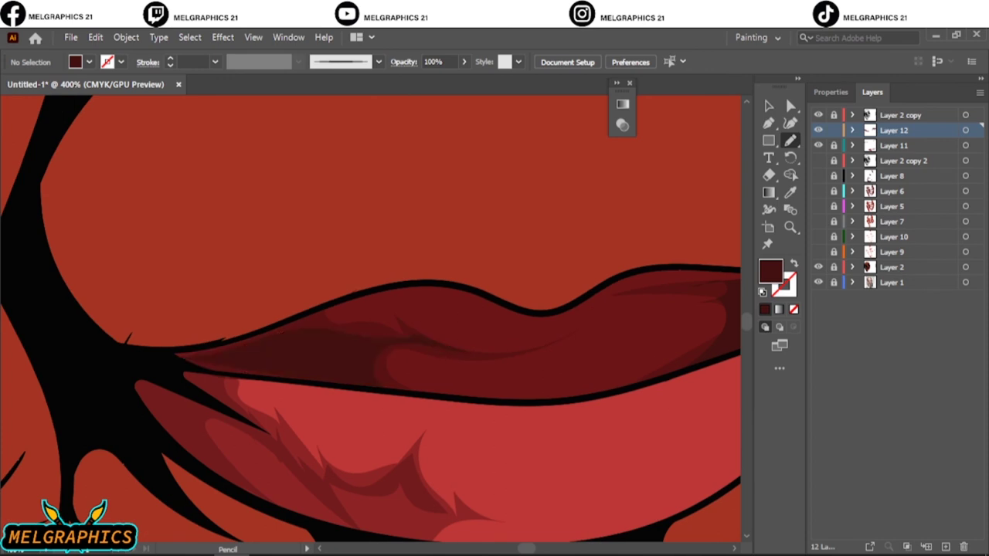
{"action": "key", "text": "ctrl+0"}
{"action": "left_click", "coordinate": [818, 282], "text": "alt"}
{"action": "scroll", "coordinate": [541, 232], "scroll_direction": "up", "scroll_amount": 5}
Step: On a new layer, sample a lighter red and draw a highlight on the lower lip
{"action": "key", "text": "ctrl+l"}
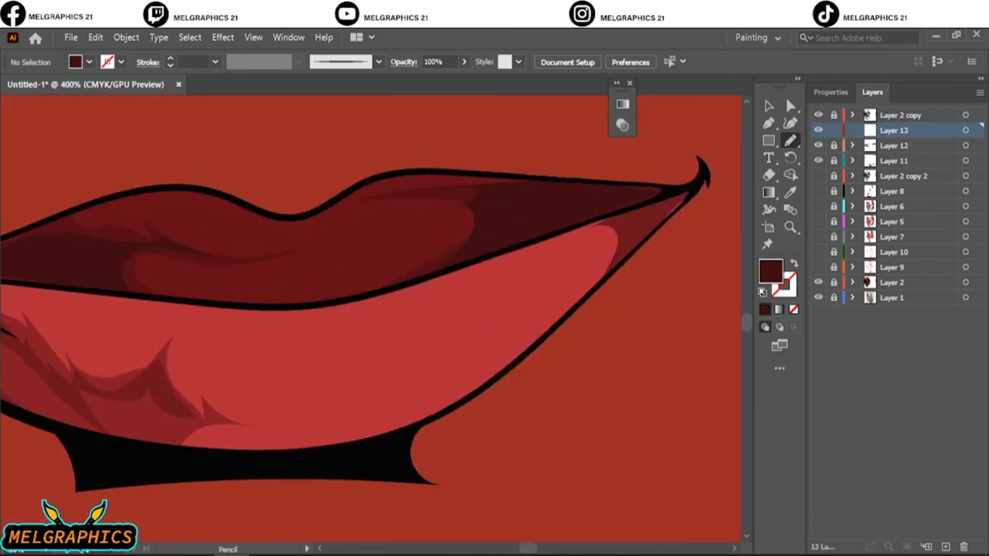
{"action": "scroll", "coordinate": [370, 325], "scroll_direction": "left", "scroll_amount": 3}
{"action": "key", "text": "i"}
{"action": "left_click", "coordinate": [386, 363]}
{"action": "double_click", "coordinate": [770, 270]}
{"action": "key", "text": "Return"}
{"action": "key", "text": "n"}
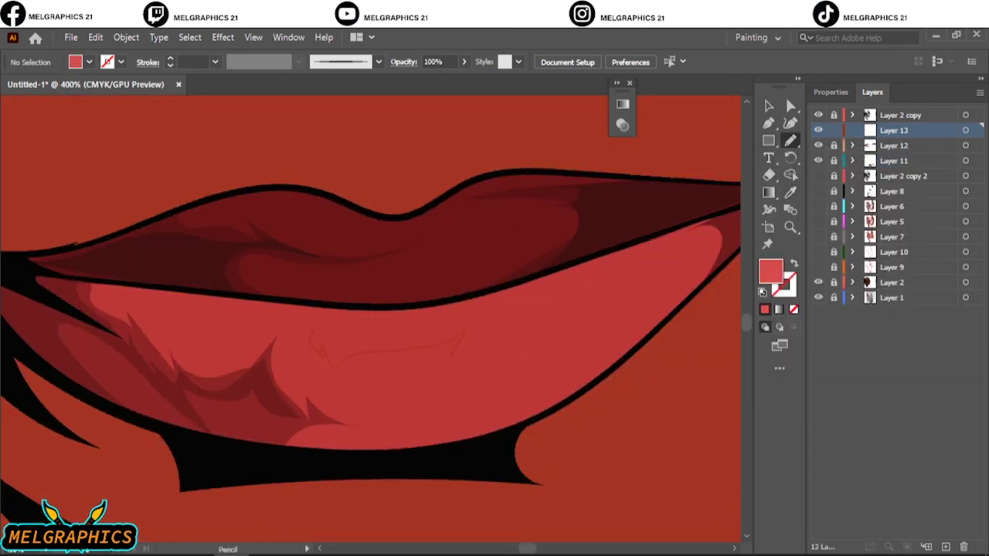
{"action": "left_click_drag", "start_coordinate": [464, 334], "coordinate": [464, 334]}
Step: Draw a lighter maroon highlight on the upper lip, then hide the reference photo on Layer 1
{"action": "key", "text": "i"}
{"action": "left_click", "coordinate": [432, 231]}
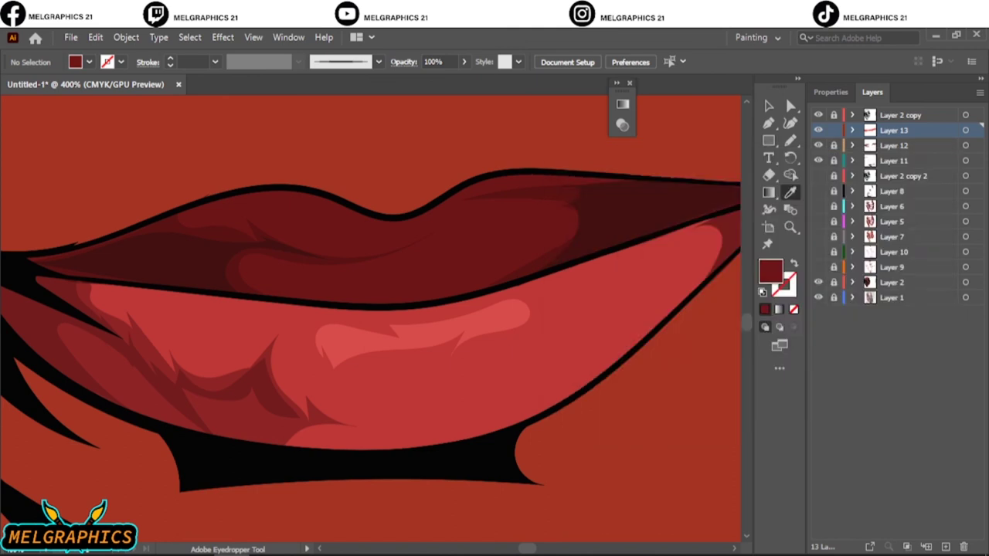
{"action": "double_click", "coordinate": [770, 271]}
{"action": "left_click", "coordinate": [697, 300]}
{"action": "key", "text": "Return"}
{"action": "key", "text": "n"}
{"action": "left_click_drag", "start_coordinate": [379, 280], "coordinate": [382, 276]}
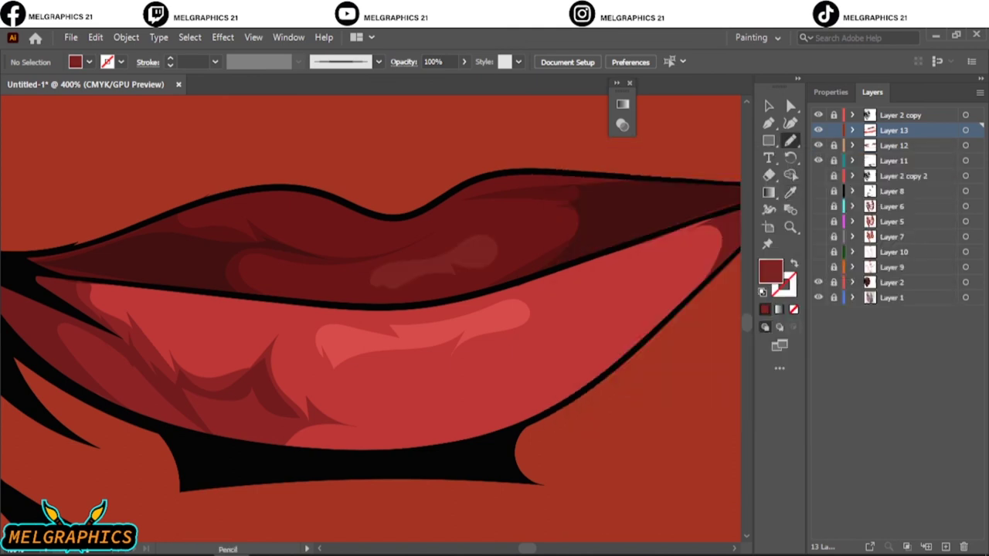
{"action": "key", "text": "ctrl+0"}
{"action": "left_click", "coordinate": [818, 297]}
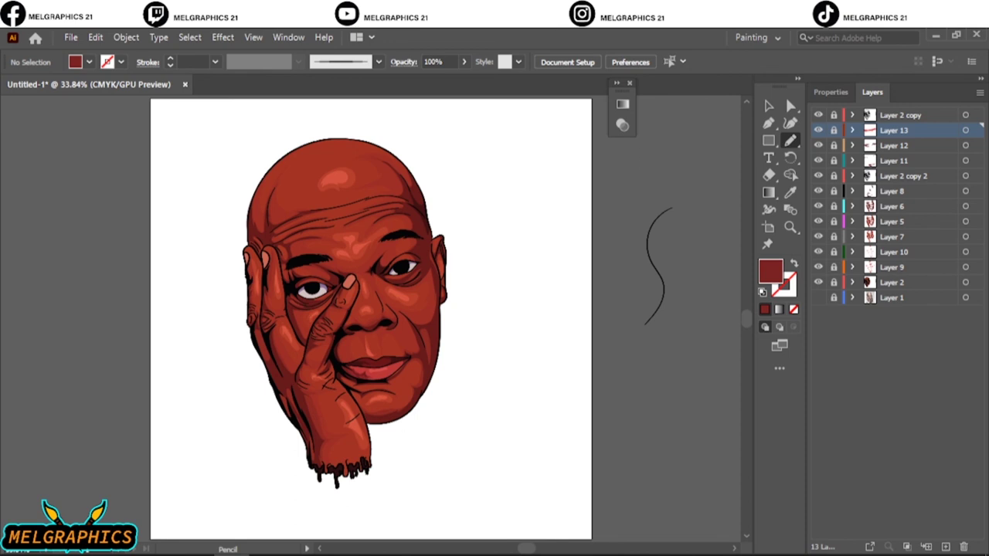
Step: On new Layer 14, draw a subtle black reflection shape inside the pupil
{"action": "key", "text": "ctrl+l"}
{"action": "scroll", "coordinate": [414, 338], "scroll_direction": "up", "scroll_amount": 5}
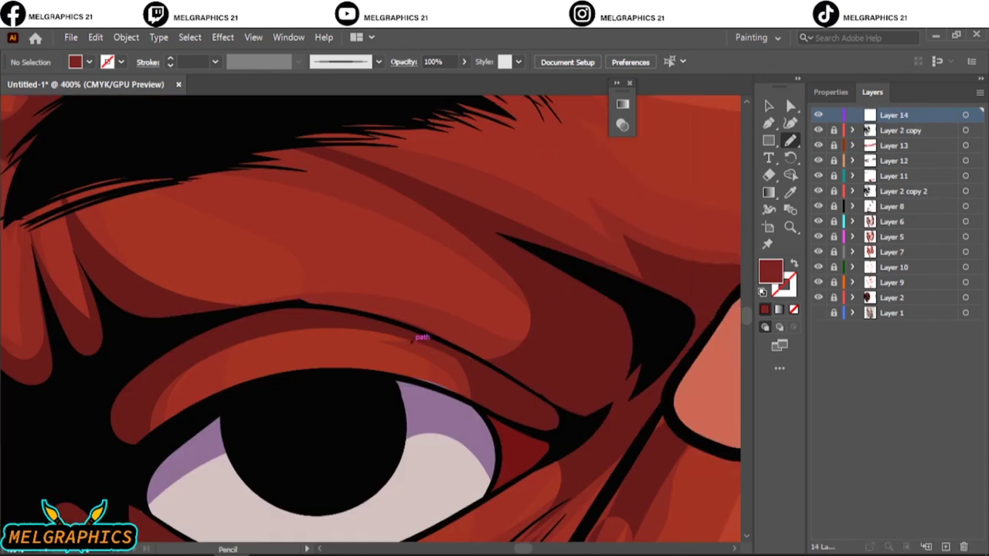
{"action": "key", "text": "Return"}
{"action": "left_click_drag", "start_coordinate": [286, 397], "coordinate": [324, 483]}
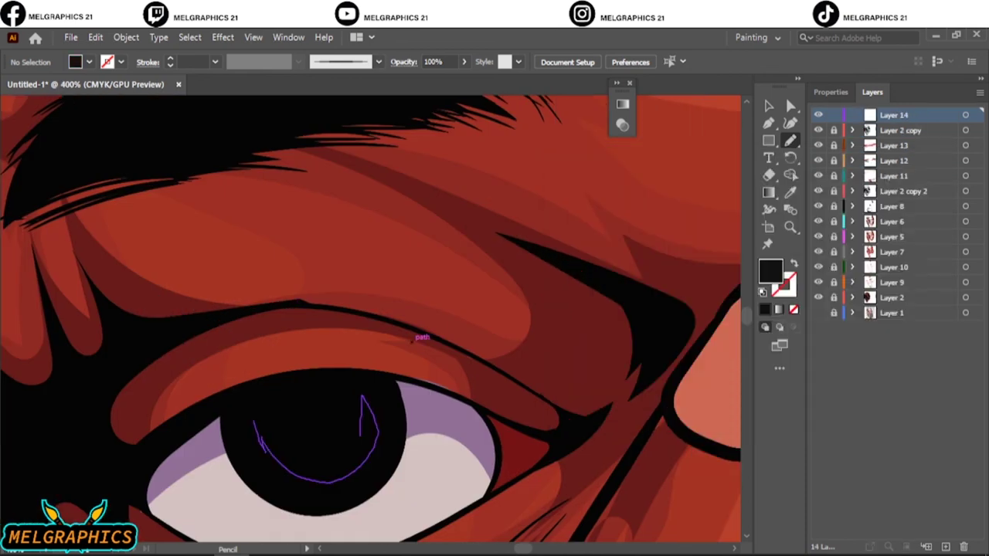
{"action": "scroll", "coordinate": [325, 483], "scroll_direction": "up", "scroll_amount": 1}
{"action": "key", "text": "ctrl+0"}
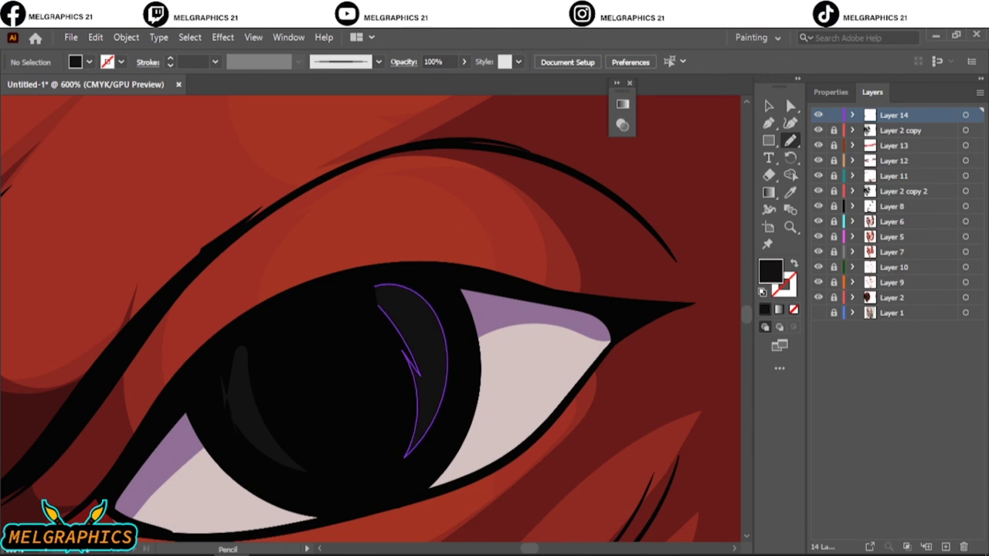
Step: Add Layer 15 above Layer 8 and sample the nose red as the fill colour
{"action": "left_click", "coordinate": [894, 145]}
{"action": "left_click", "coordinate": [893, 207]}
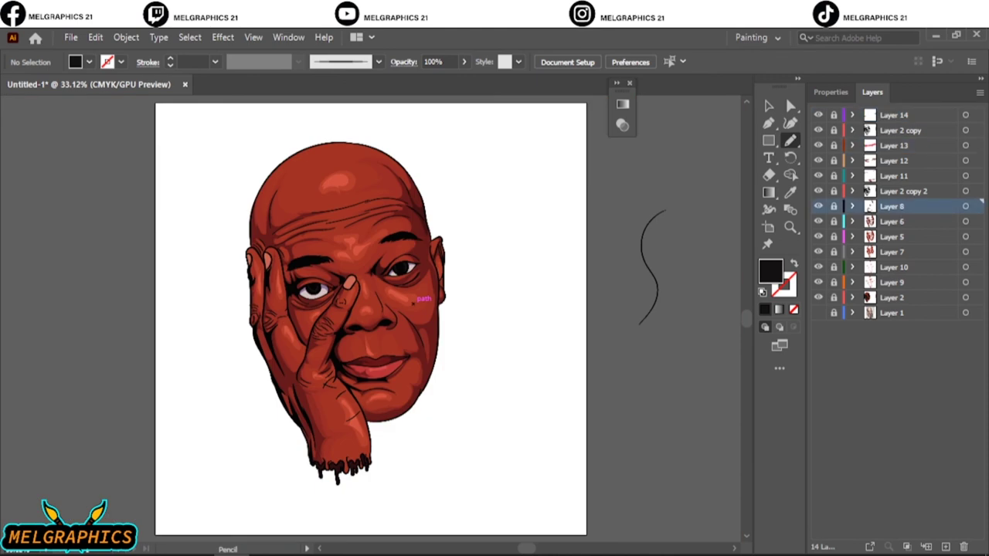
{"action": "key", "text": "ctrl+l"}
{"action": "left_click", "coordinate": [790, 192]}
{"action": "scroll", "coordinate": [355, 312], "scroll_direction": "up", "scroll_amount": 5}
{"action": "left_click", "coordinate": [355, 312]}
{"action": "double_click", "coordinate": [770, 270]}
Step: With the salmon-red colour and 5 pt Round brush, paint a test stroke beside the artboard
{"action": "left_click", "coordinate": [916, 206]}
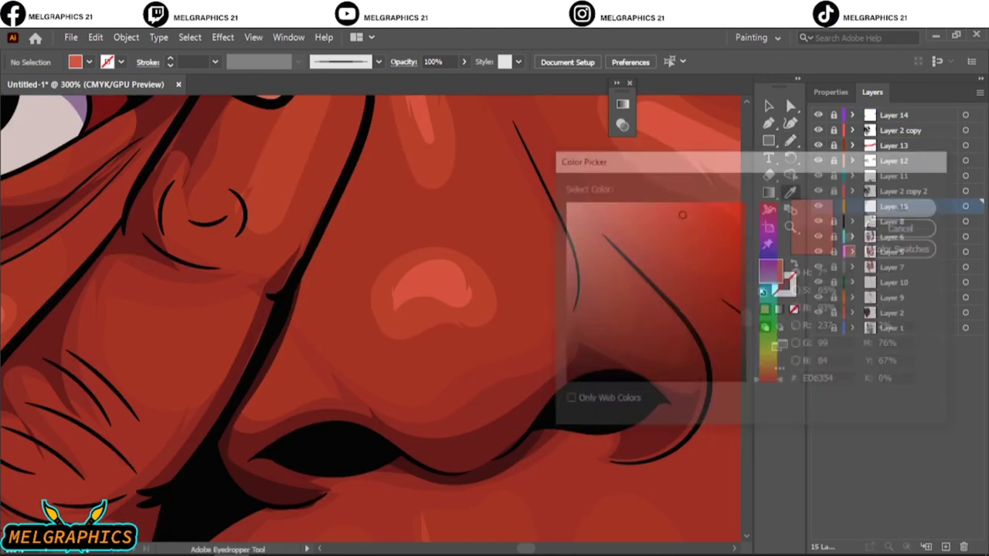
{"action": "scroll", "coordinate": [355, 309], "scroll_direction": "down", "scroll_amount": 3}
{"action": "scroll", "coordinate": [355, 309], "scroll_direction": "down", "scroll_amount": 2}
{"action": "left_click", "coordinate": [378, 62]}
{"action": "left_click", "coordinate": [302, 108]}
{"action": "key", "text": "b"}
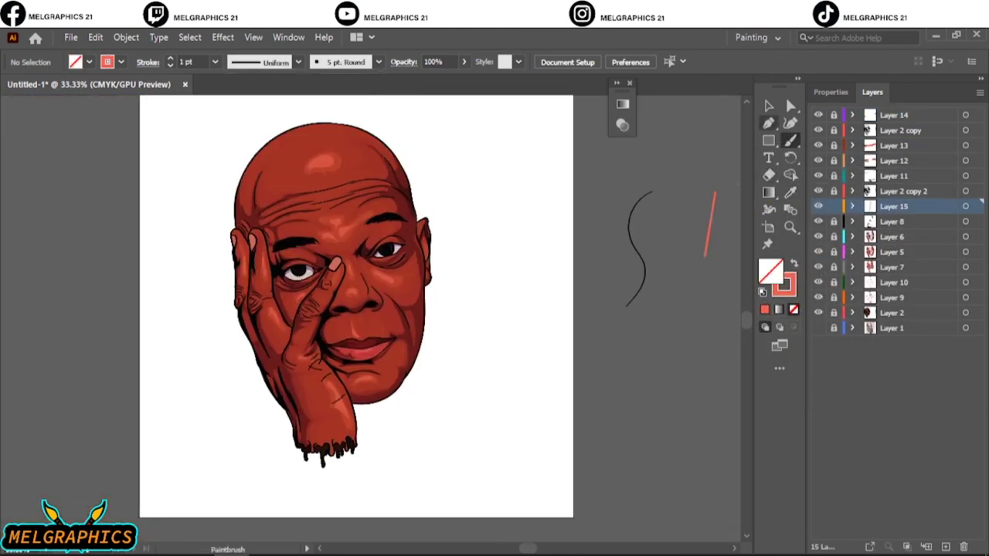
{"action": "left_click_drag", "start_coordinate": [712, 195], "coordinate": [706, 255]}
Step: Apply a Gaussian Blur to the test stroke
{"action": "key", "text": "v"}
{"action": "left_click", "coordinate": [222, 37]}
{"action": "left_click", "coordinate": [424, 282]}
{"action": "left_click", "coordinate": [742, 267]}
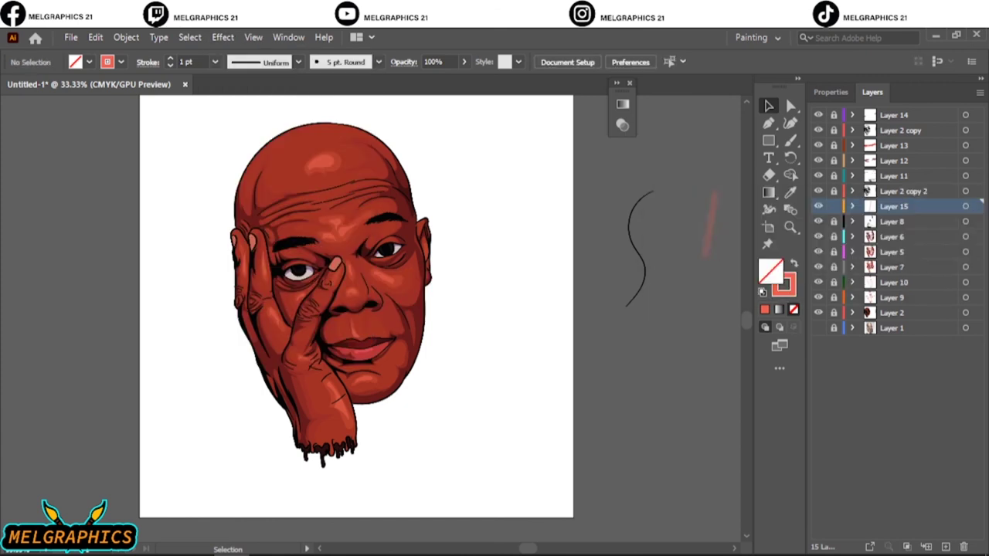
{"action": "scroll", "coordinate": [282, 257], "scroll_direction": "up", "scroll_amount": 5}
Step: Set the Paintbrush stroke weight to 0.75 pt and review the whole artboard
{"action": "key", "text": "b"}
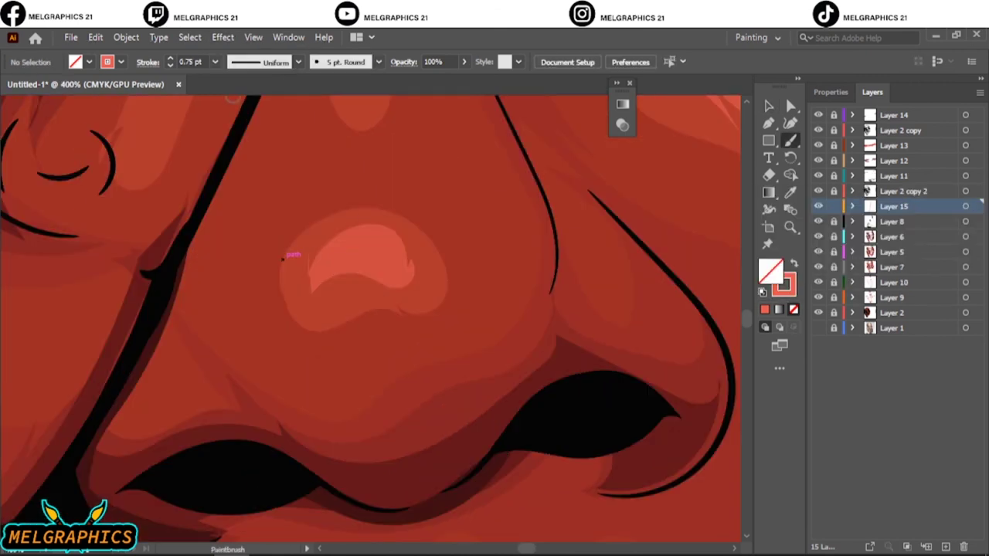
{"action": "scroll", "coordinate": [441, 265], "scroll_direction": "down", "scroll_amount": 5}
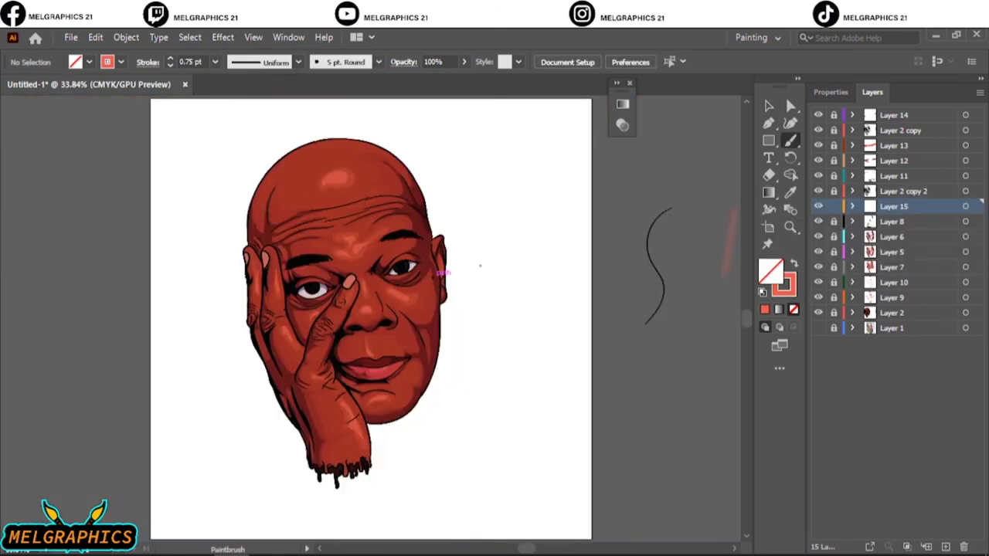
{"action": "scroll", "coordinate": [432, 270], "scroll_direction": "up", "scroll_amount": 2}
{"action": "scroll", "coordinate": [430, 275], "scroll_direction": "up", "scroll_amount": 2}
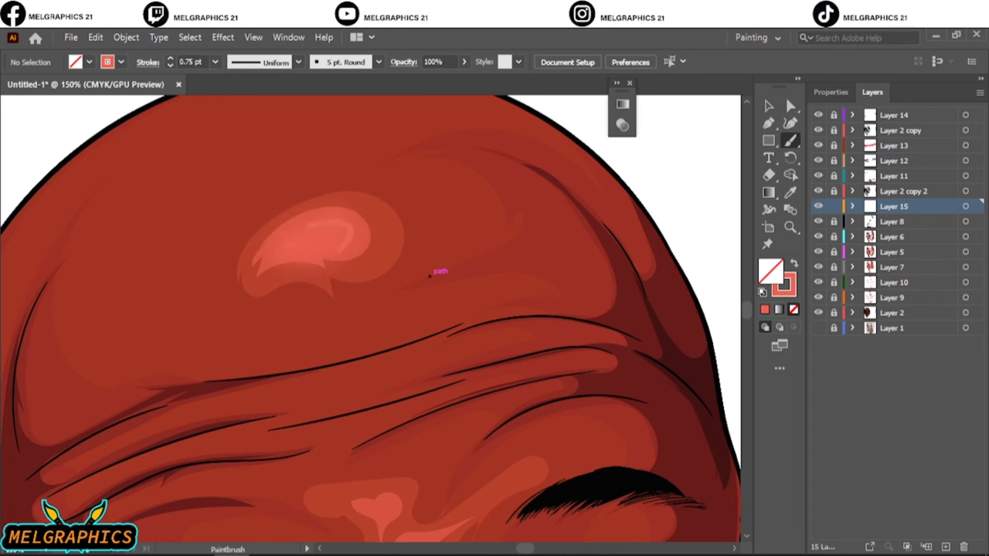
{"action": "key", "text": "ctrl+0"}
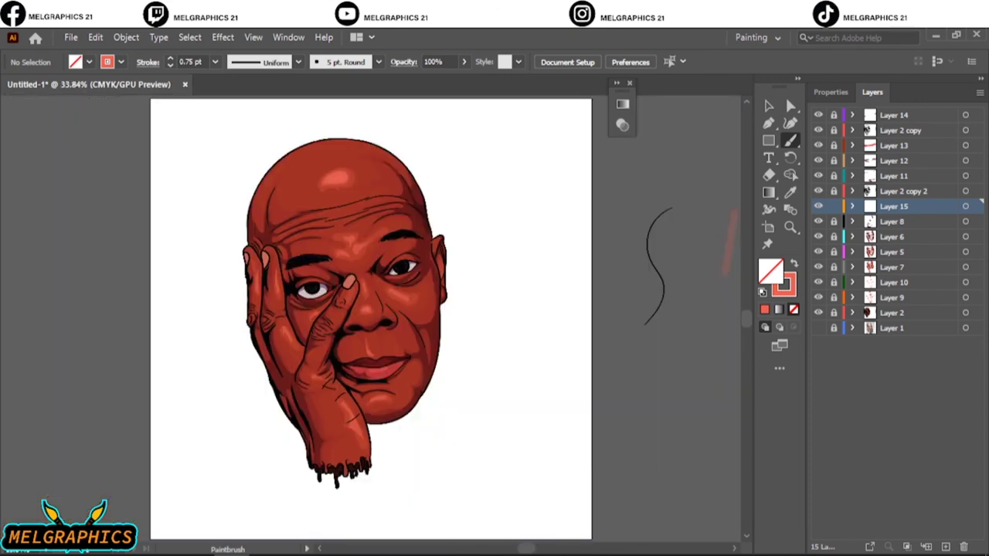
{"action": "scroll", "coordinate": [372, 347], "scroll_direction": "up", "scroll_amount": 3}
{"action": "scroll", "coordinate": [372, 346], "scroll_direction": "up", "scroll_amount": 3}
{"action": "key", "text": "ctrl+0"}
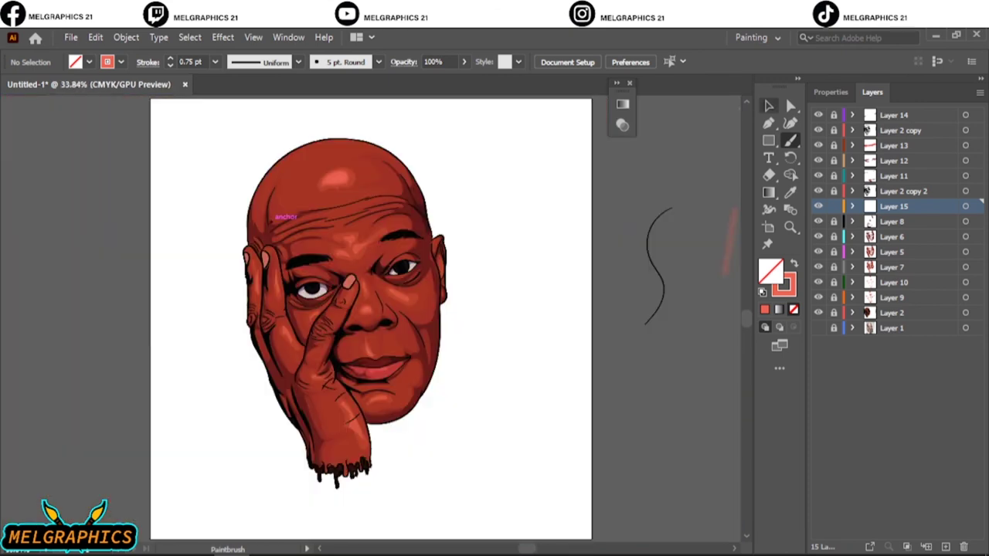